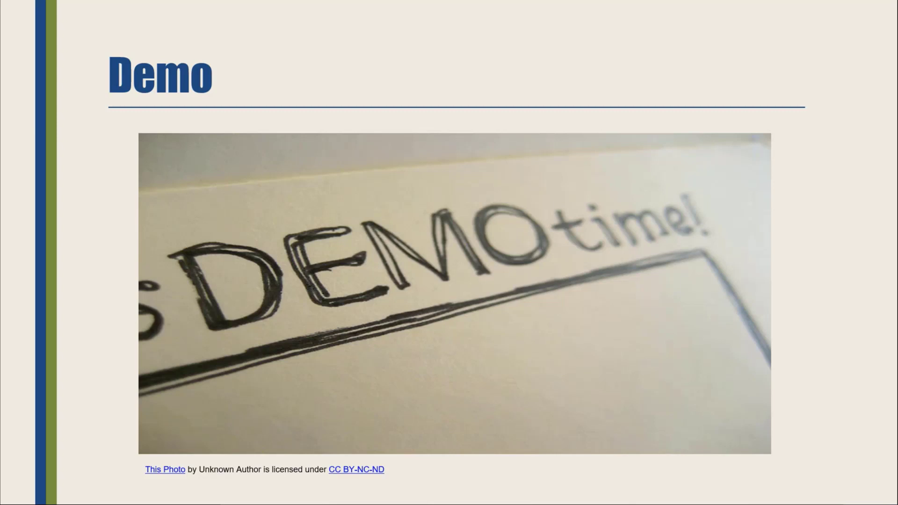
Step: Switch to Microsoft Forms in the browser and create a new quiz, signing in with the first listed account
key("alt+Tab")
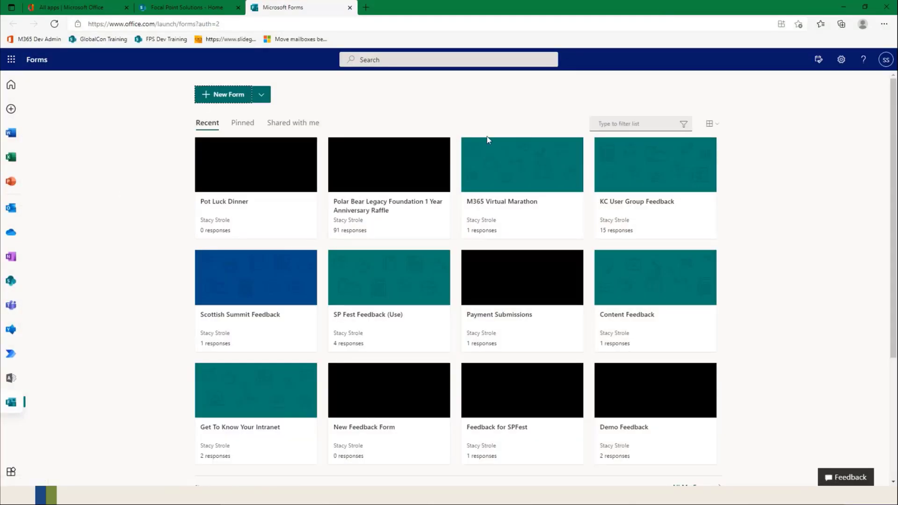
left_click(10, 59)
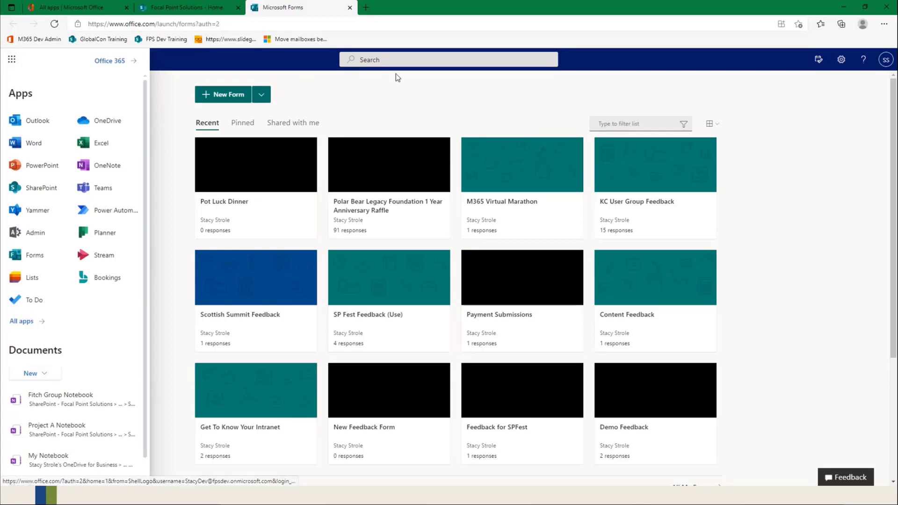
left_click(388, 94)
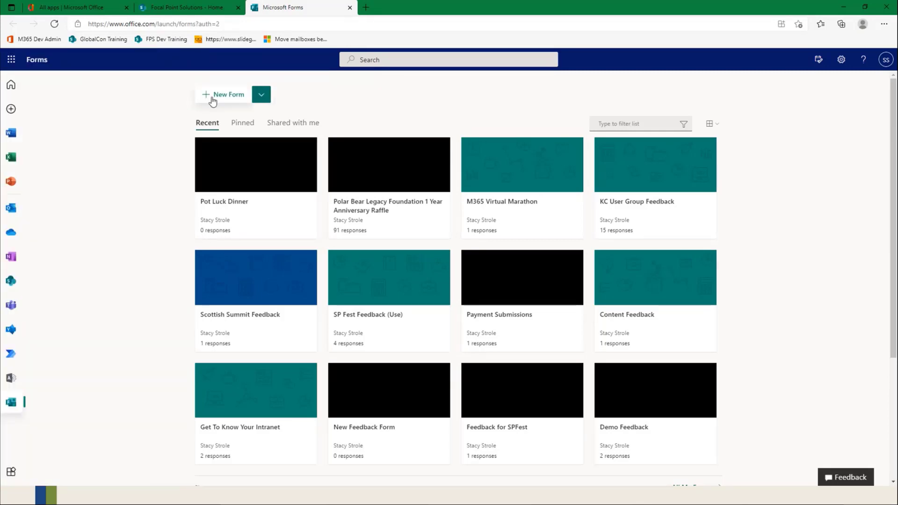
left_click(262, 100)
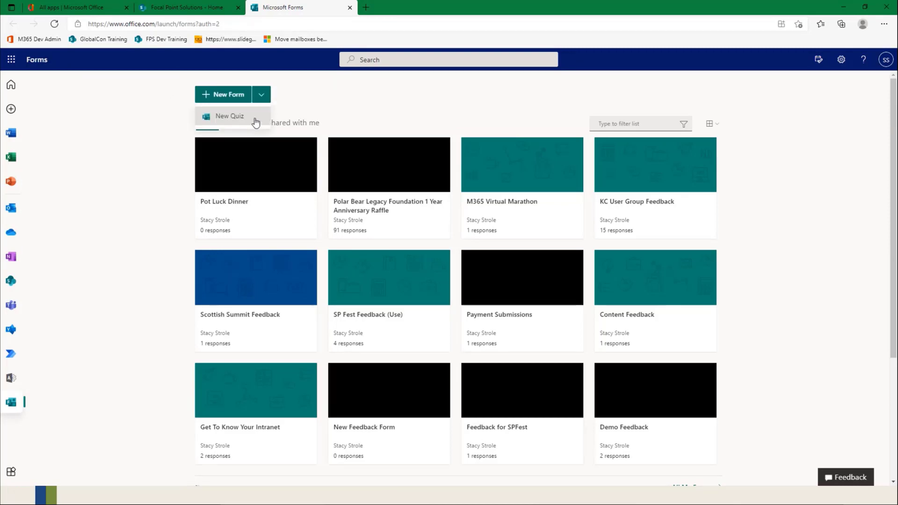
left_click(226, 123)
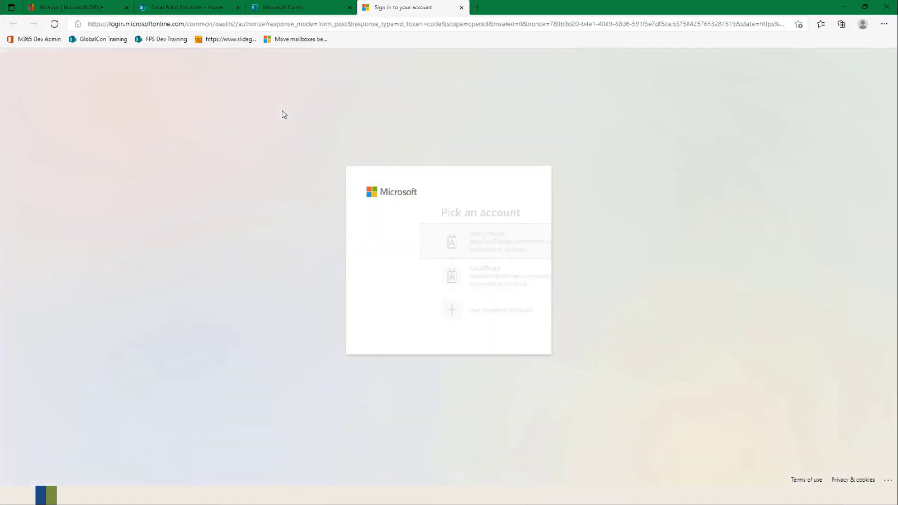
left_click(444, 238)
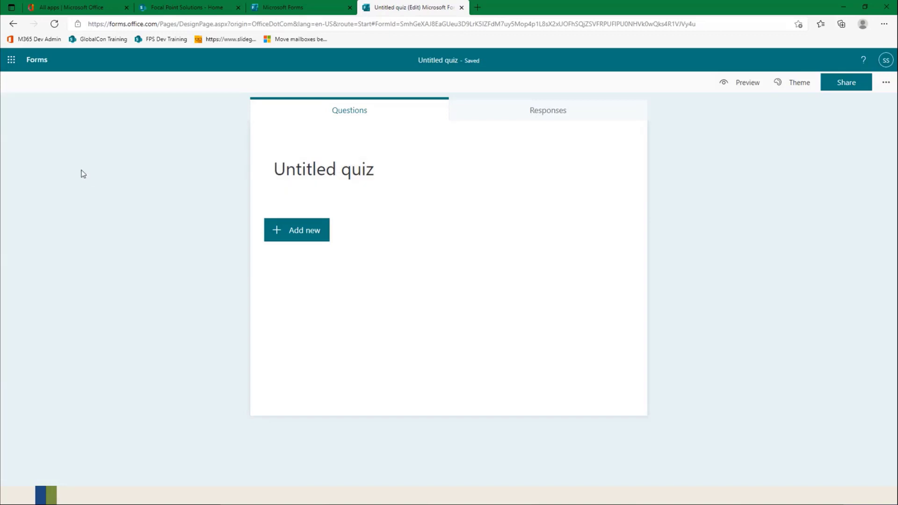
Step: Apply the city street theme with the orange-and-white bus to the quiz and hide the suggested theme ideas
left_click(475, 170)
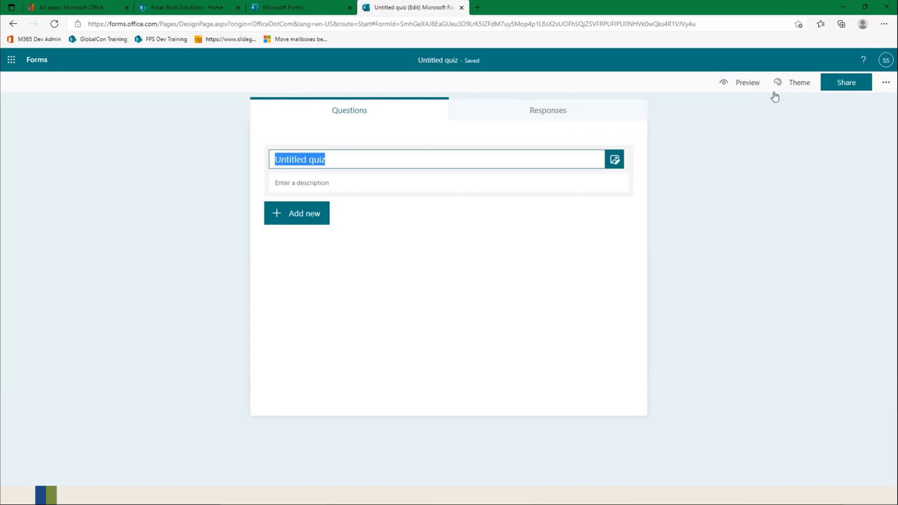
left_click(803, 84)
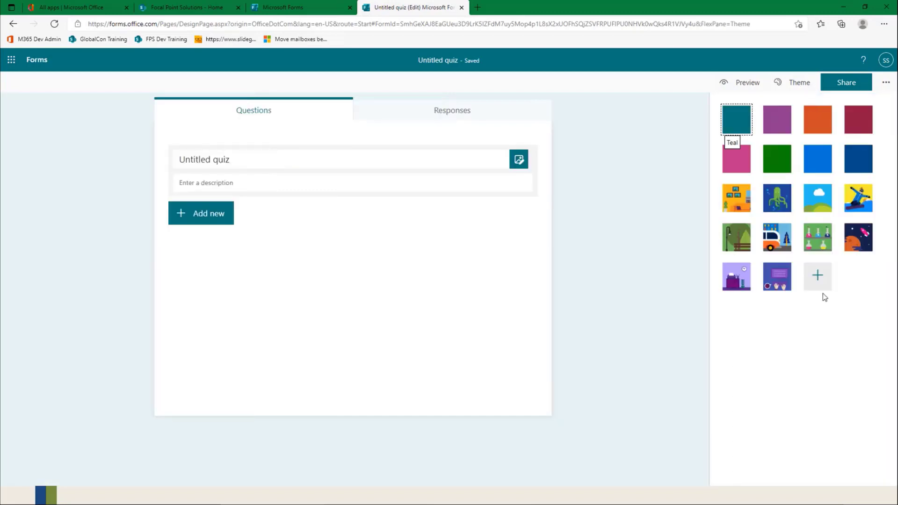
left_click(823, 286)
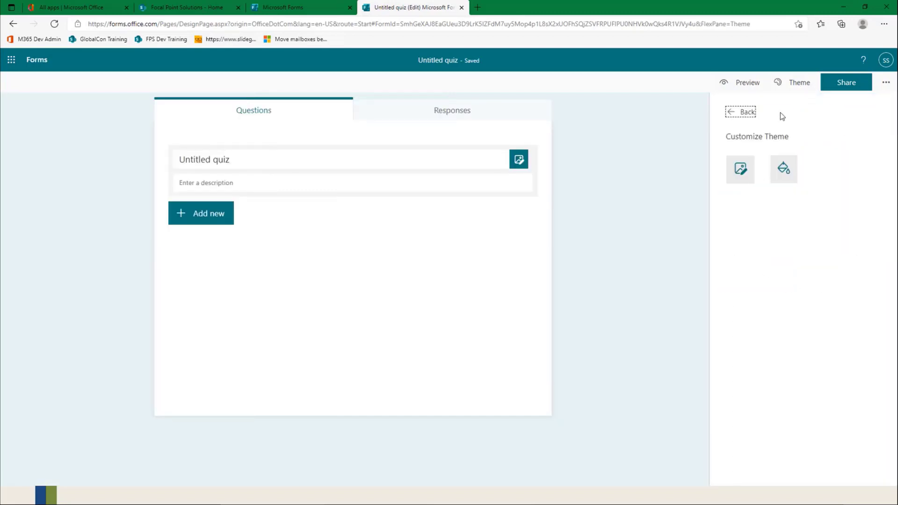
left_click(732, 110)
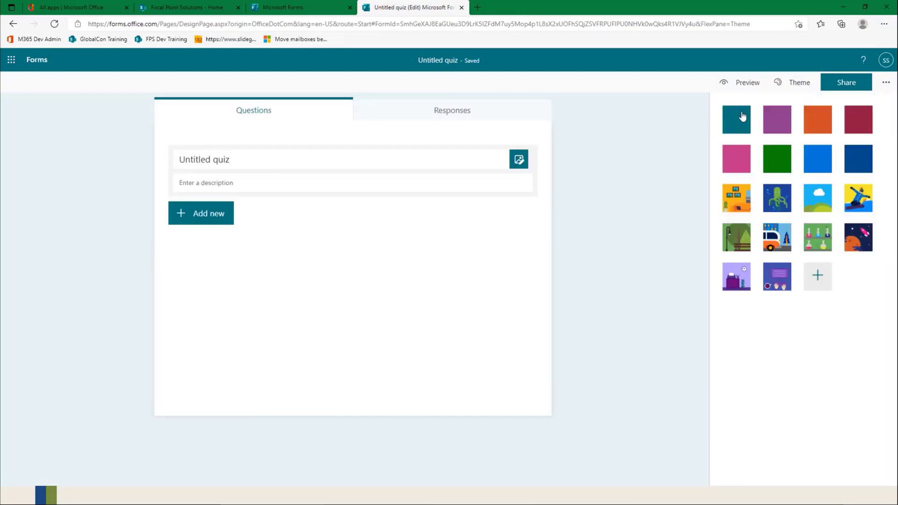
left_click(777, 232)
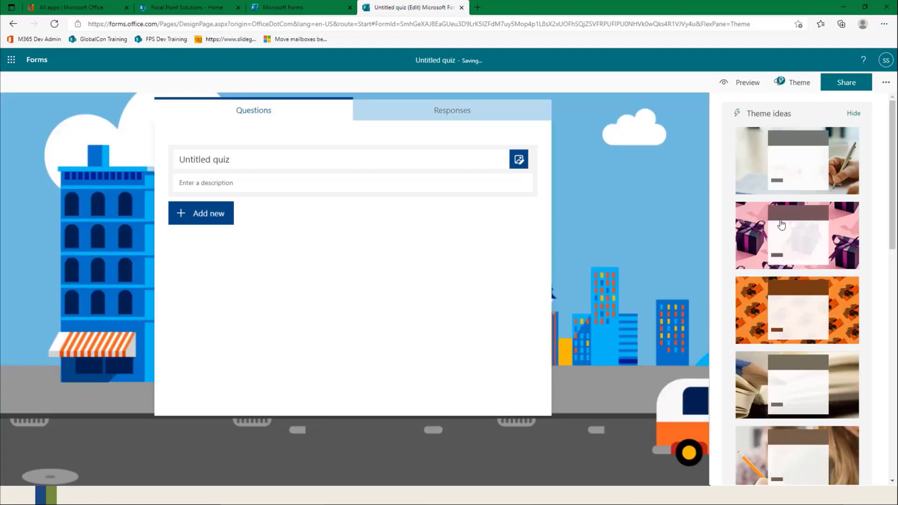
left_click(853, 113)
Step: Customize the quiz theme with a solid colour using hex value 000000
left_click(818, 305)
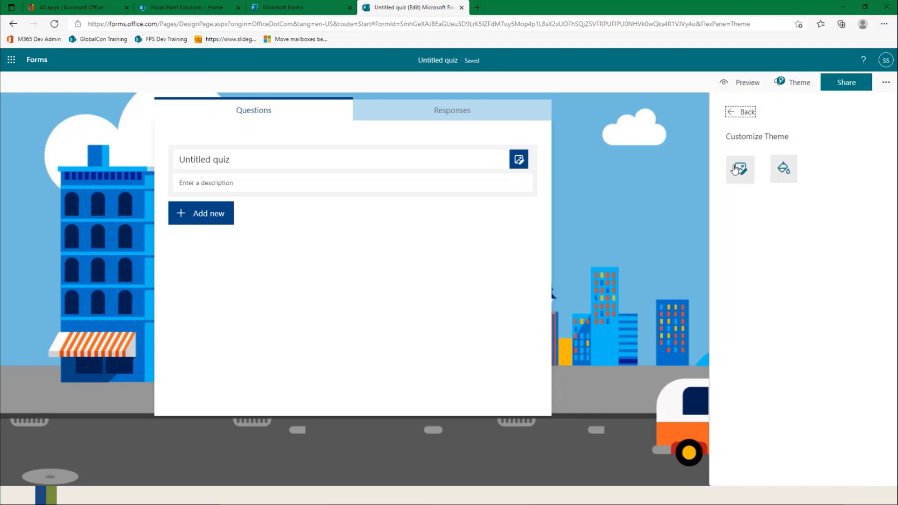
left_click(783, 170)
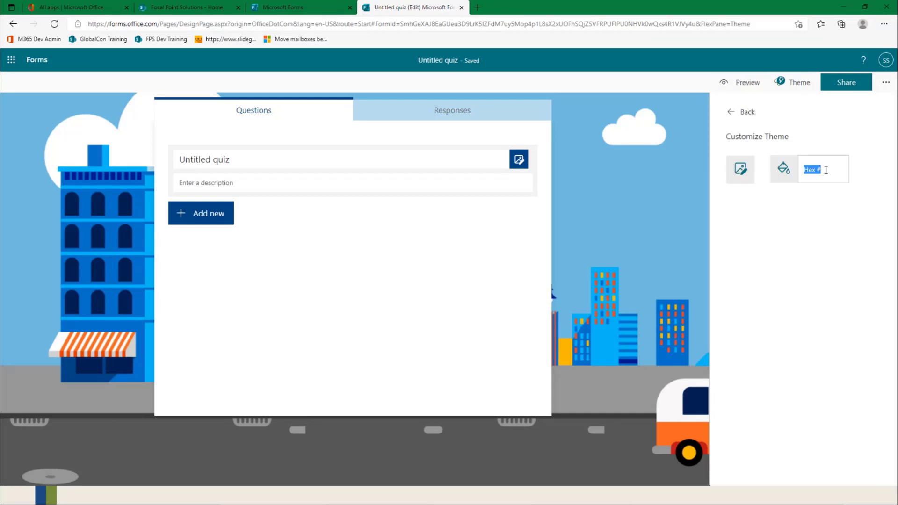
type("000000")
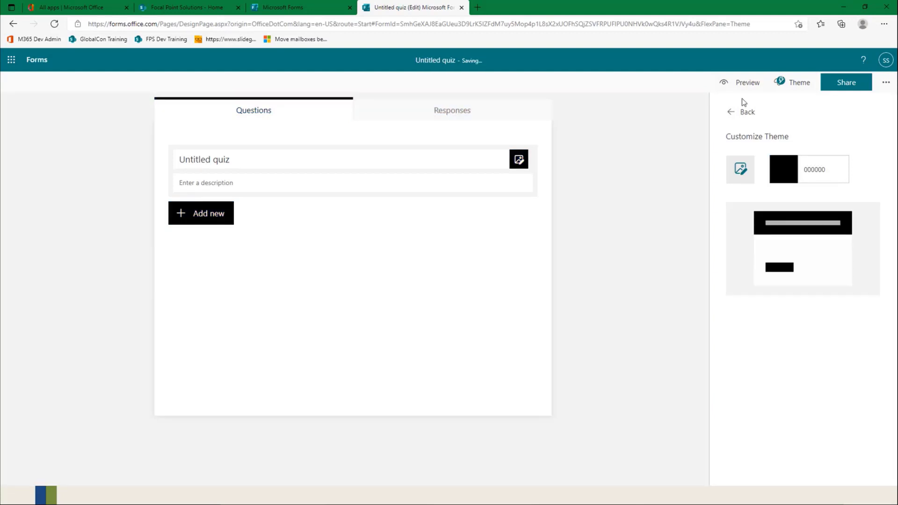
left_click(745, 113)
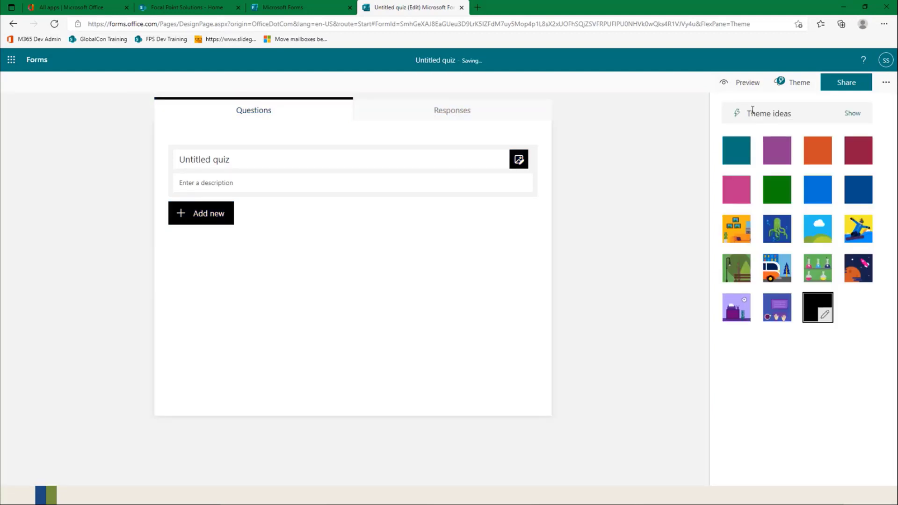
left_click(627, 128)
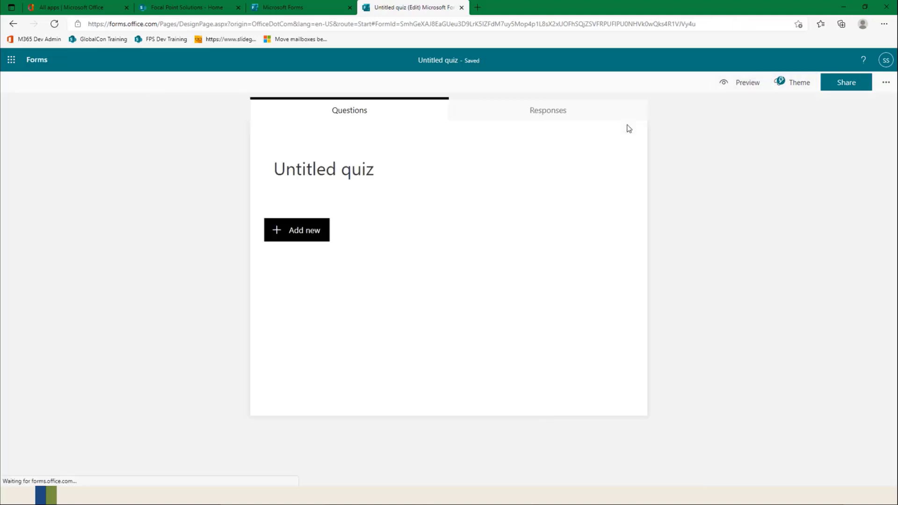
Step: Title the quiz "Get to know your Intranet"
left_click(418, 181)
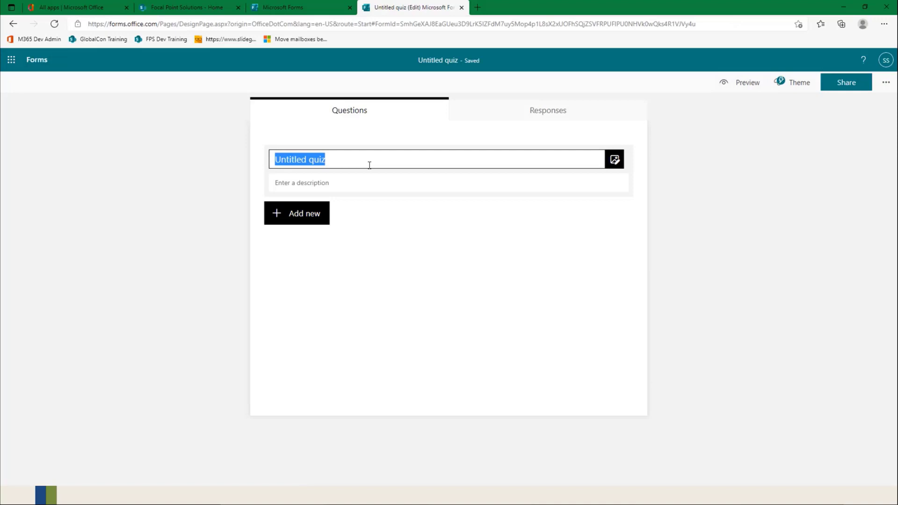
type("Get to k")
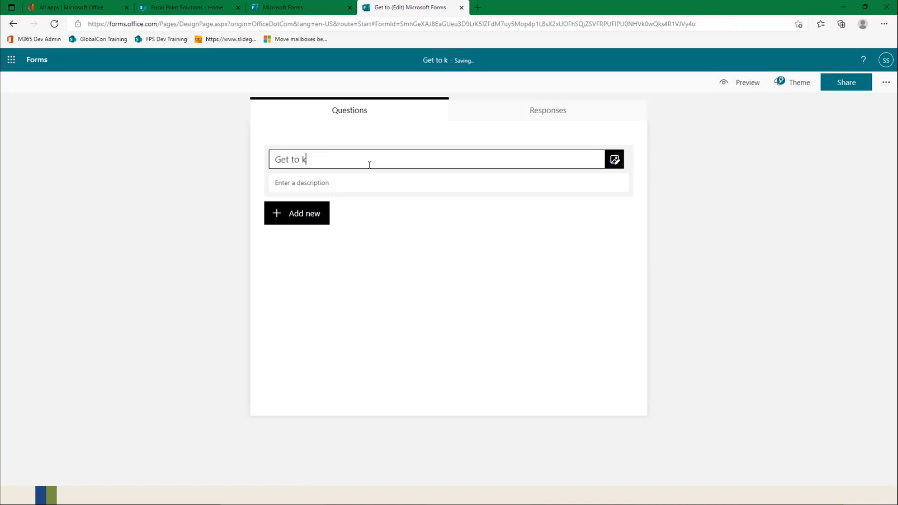
type("now your Intranet")
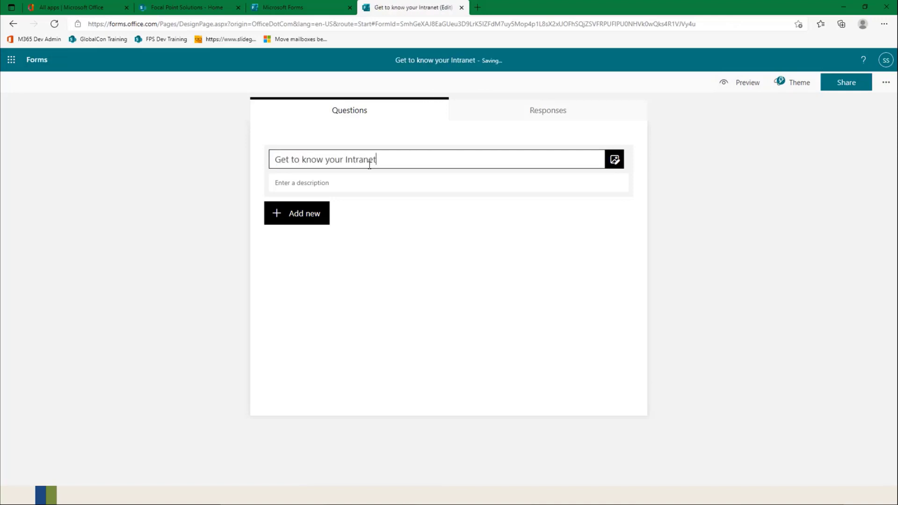
Step: Upload the logo file FPS_Emblem_Crop_Logo_200_transparent from the A_Logo folder as the image beside the quiz title
left_click(614, 164)
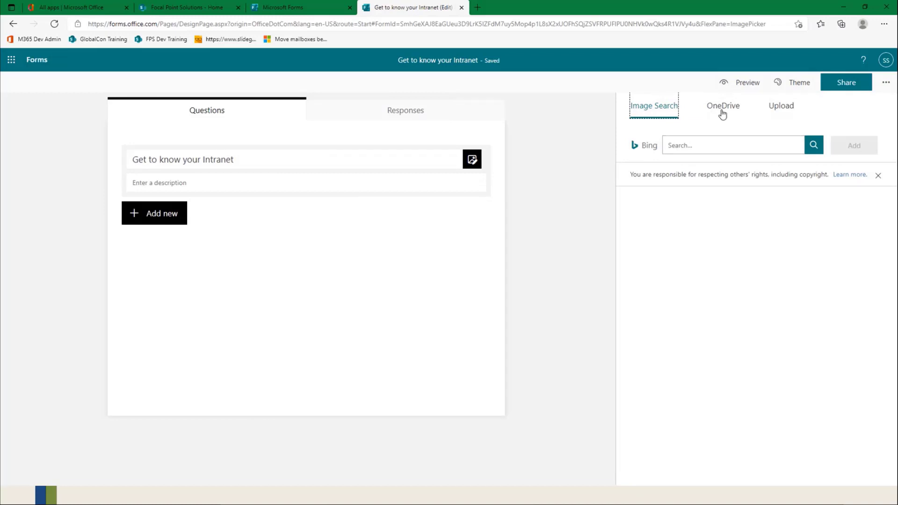
left_click(780, 107)
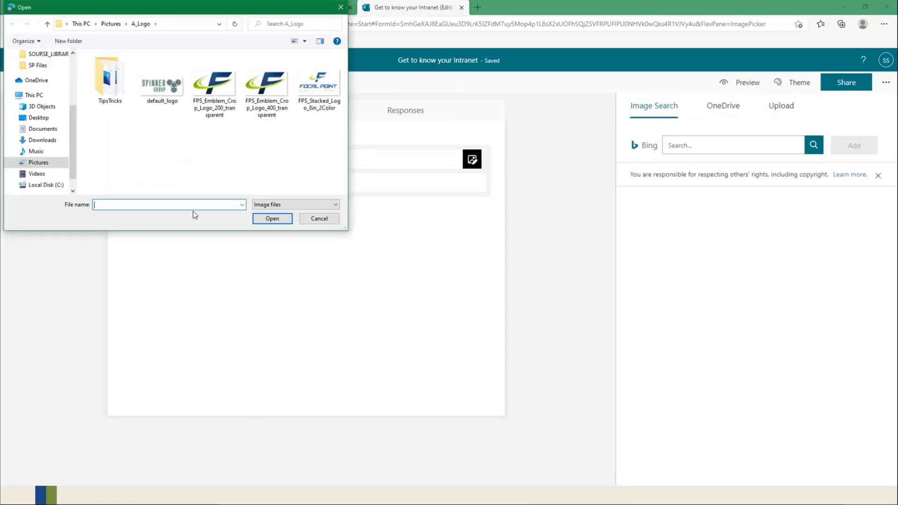
left_click(229, 93)
left_click(272, 218)
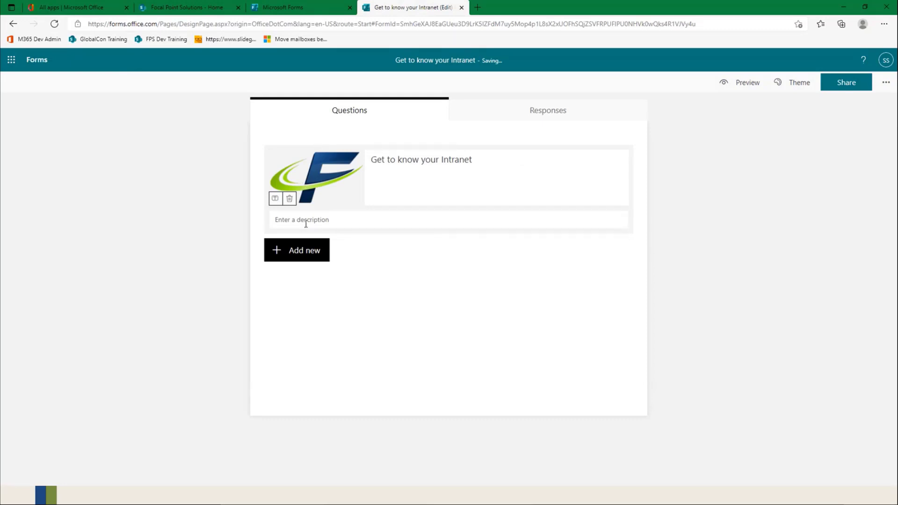
Step: Set the quiz description to "Enter to win 25.00 Amazon Gift Card", and preview the quiz before returning to editing
left_click(307, 223)
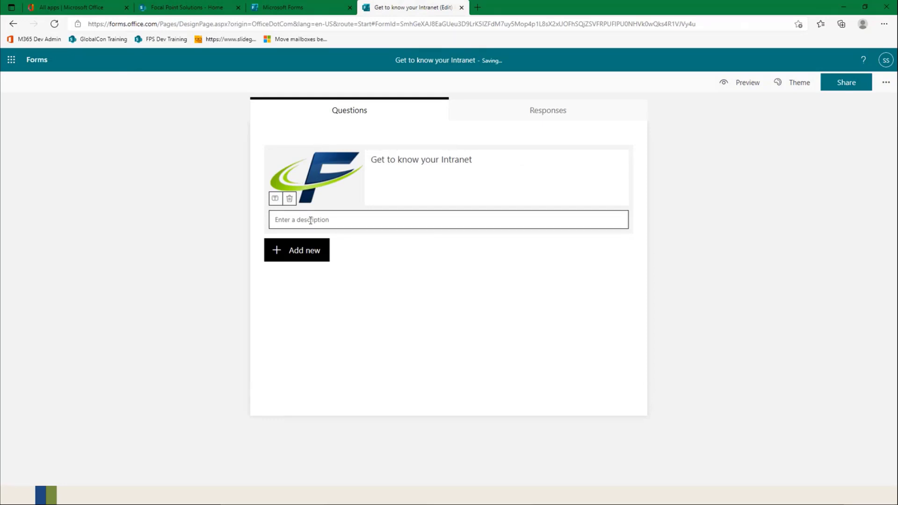
type("Enter to win $25.00 Amazon Gift Ca")
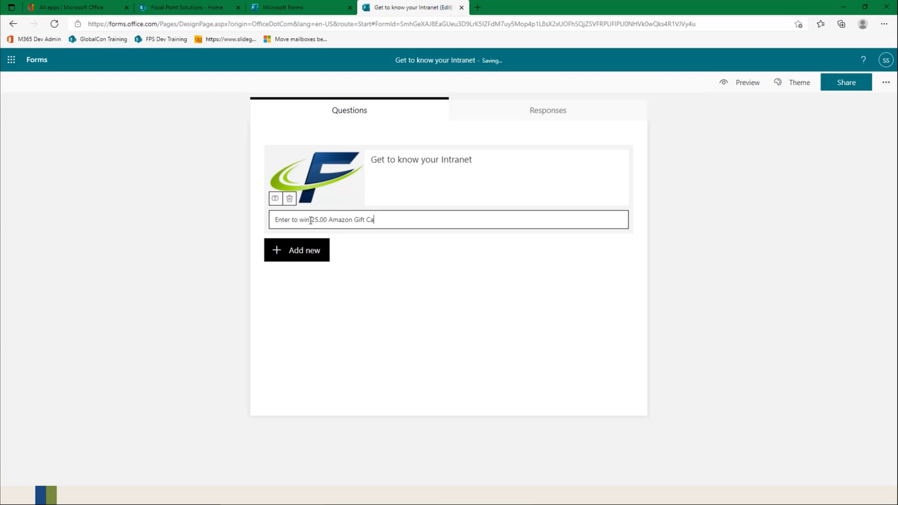
type("rd")
left_click(499, 191)
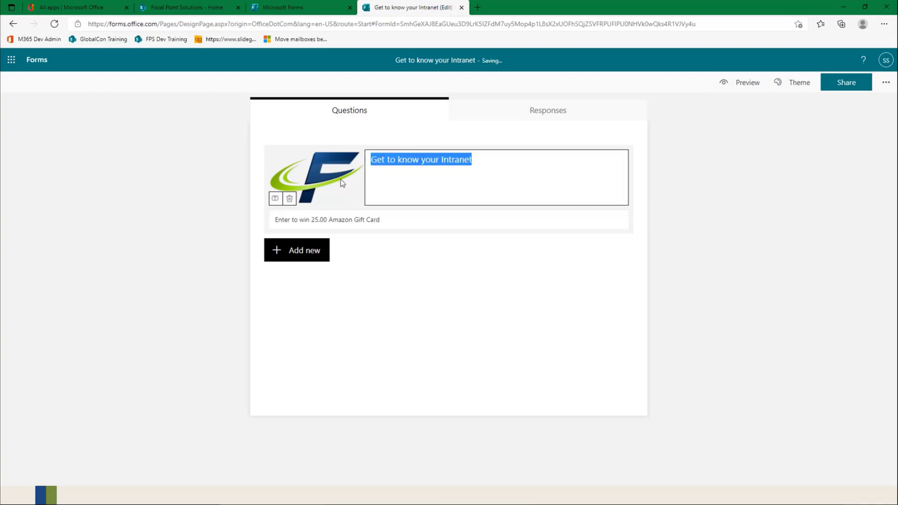
left_click(746, 85)
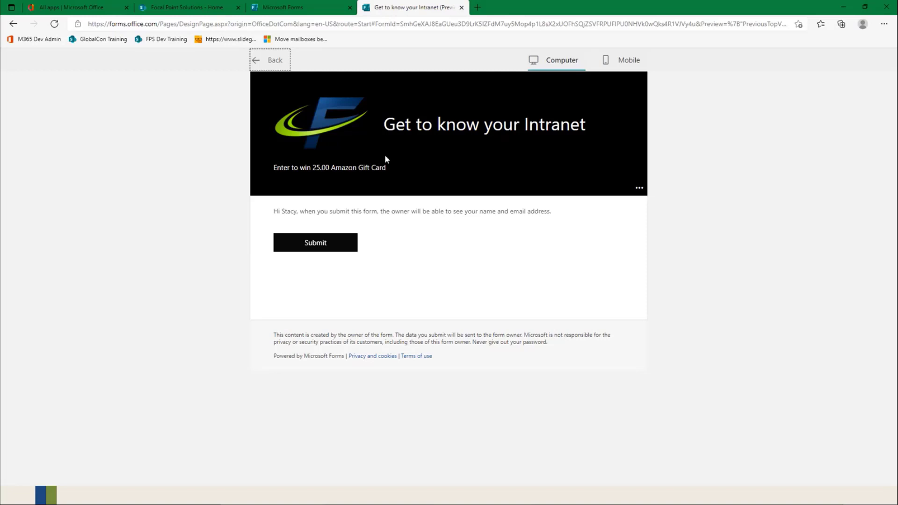
left_click(271, 63)
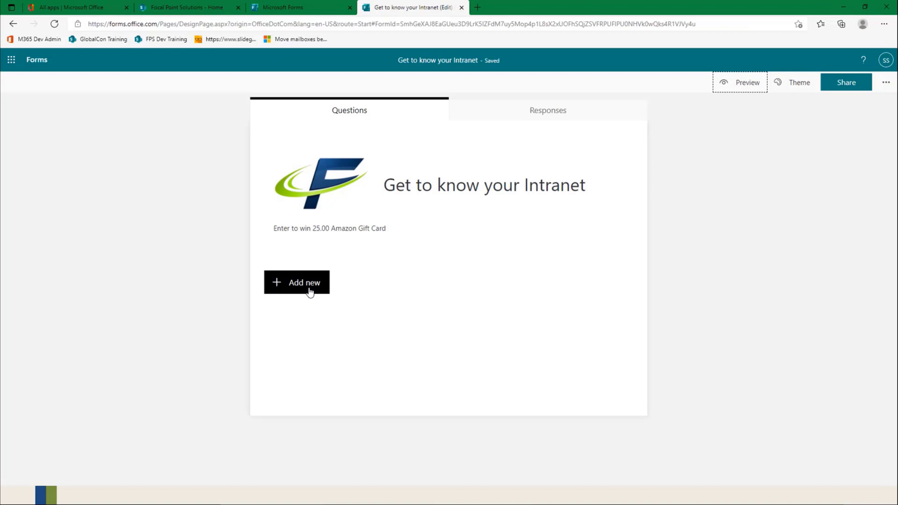
Step: Add only the recommended question "Where do you go to get employee Phone Numbers" from the past form to the quiz
left_click(309, 292)
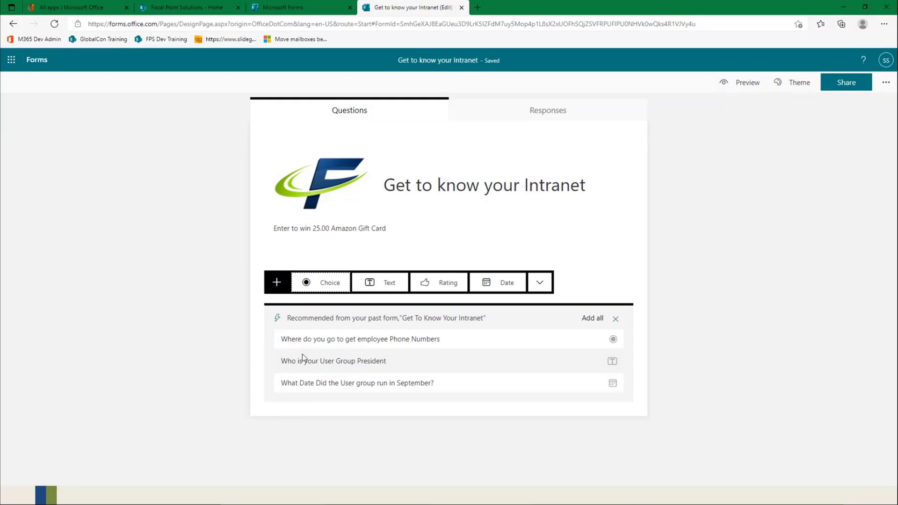
left_click(553, 347)
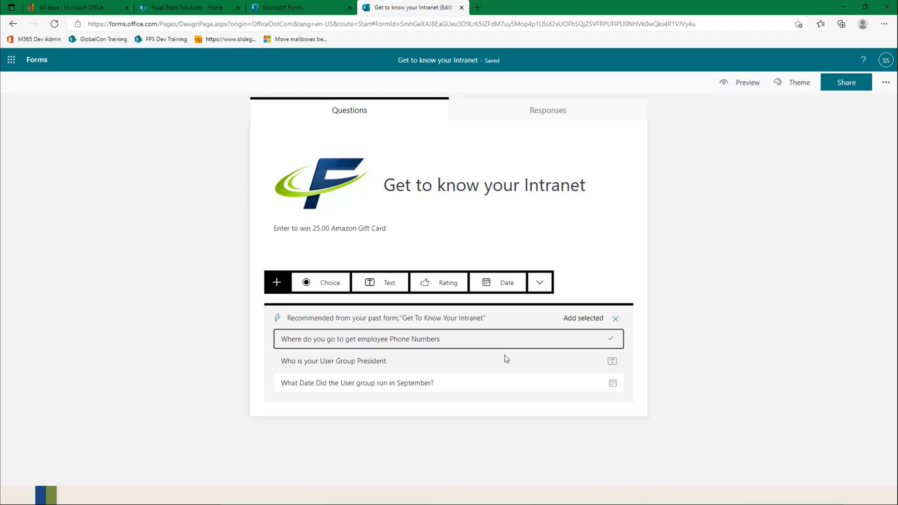
left_click(511, 367)
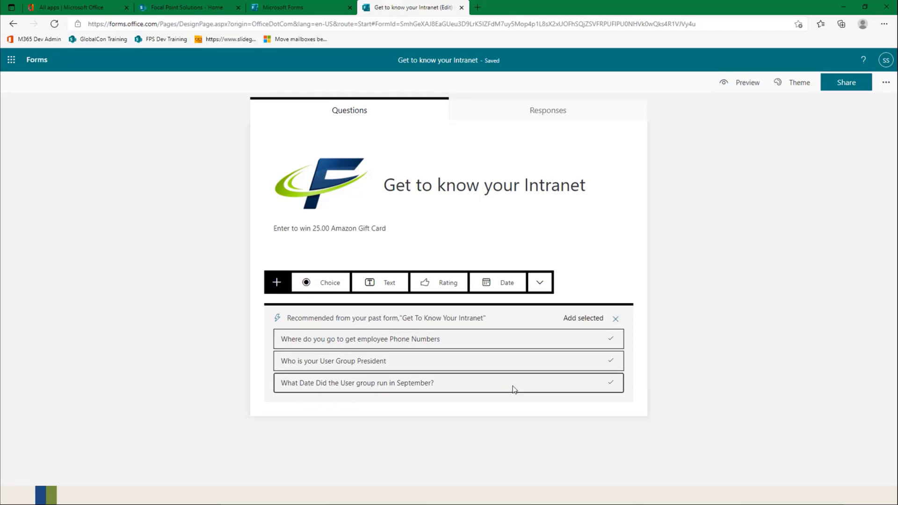
left_click(516, 369)
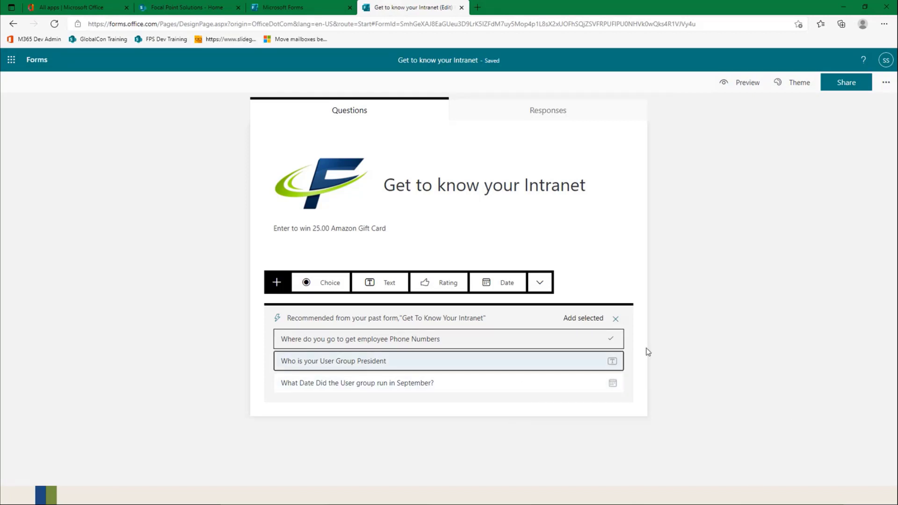
left_click(539, 335)
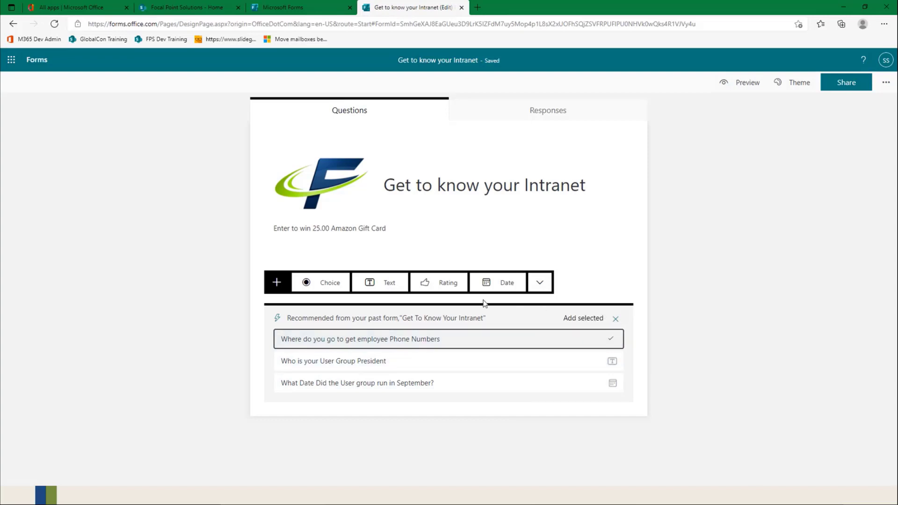
left_click(581, 319)
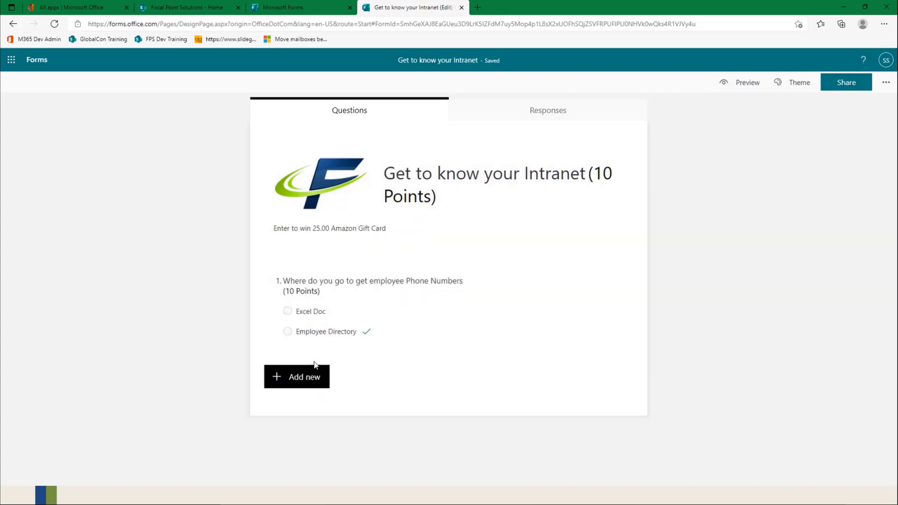
Step: Open the employee phone numbers question for editing and remove the feedback message from its Employee Directory answer
left_click(352, 290)
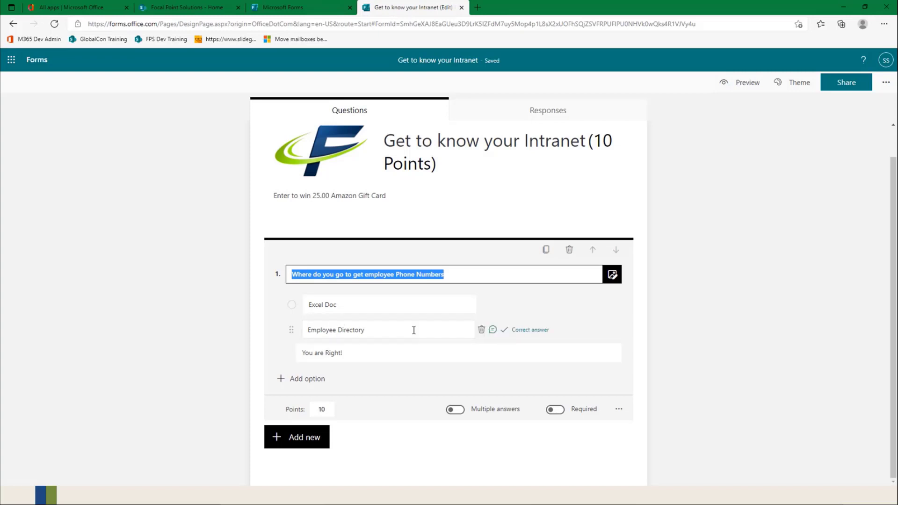
left_click(492, 330)
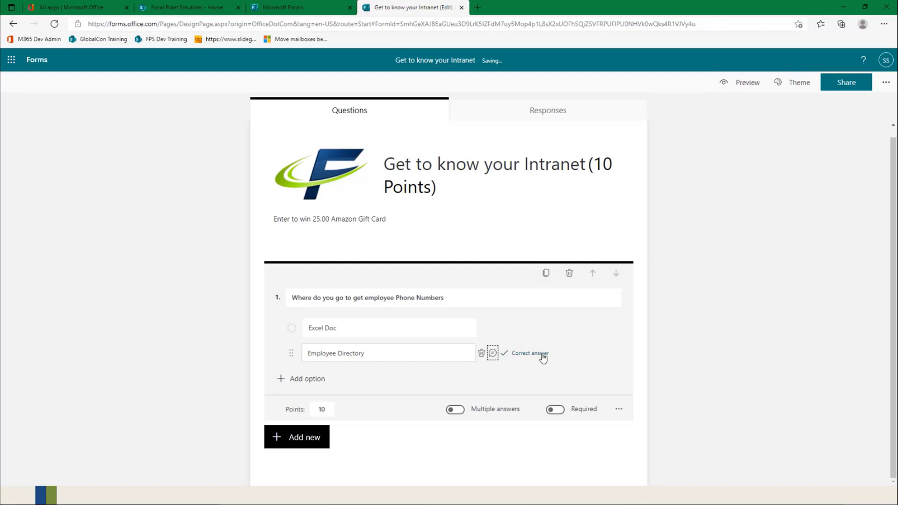
Step: Add a third answer option, "In the footer", to the employee phone numbers question
left_click(308, 379)
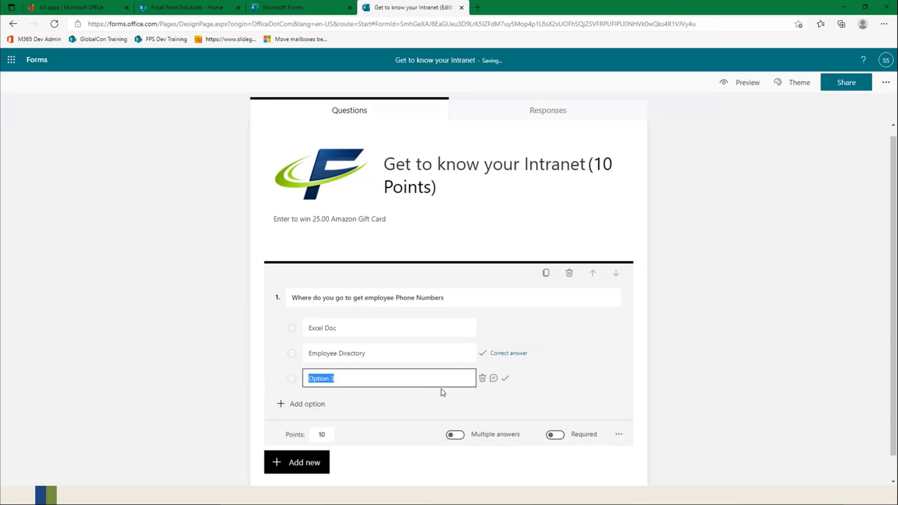
left_click(427, 380)
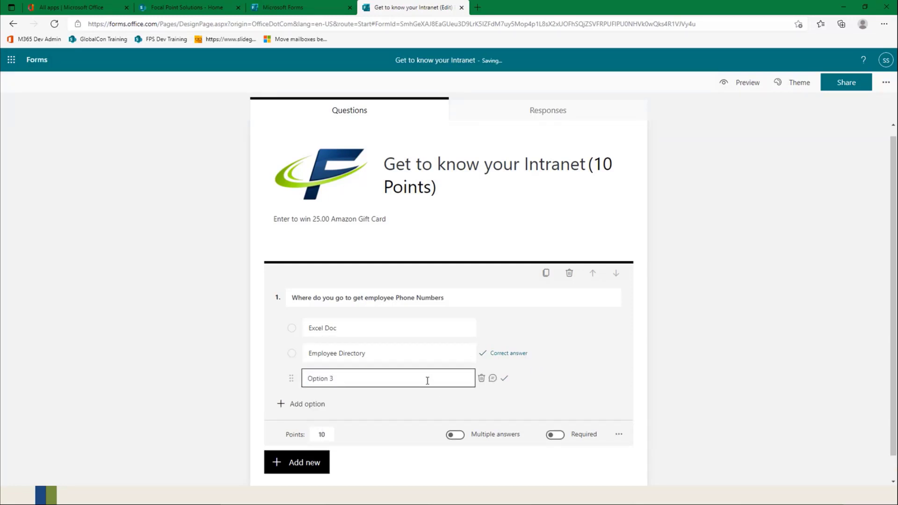
left_click_drag(380, 381, 279, 380)
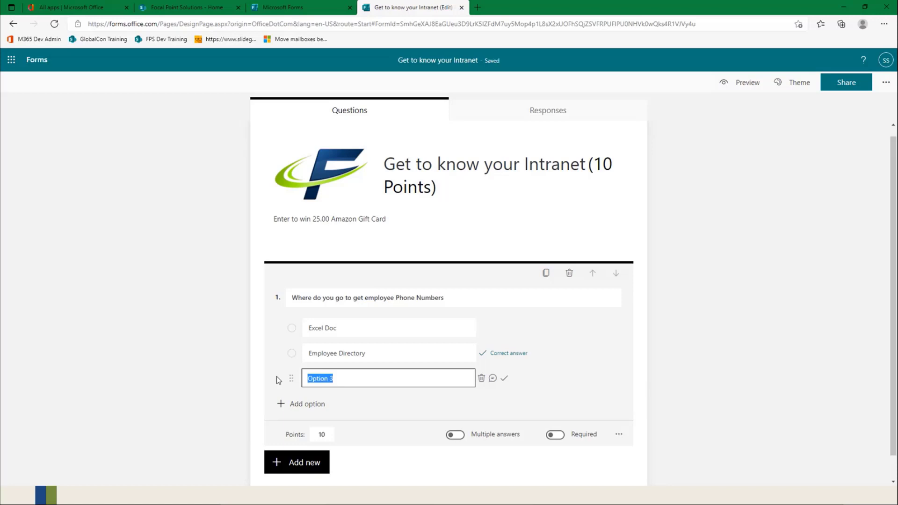
type("In the footer")
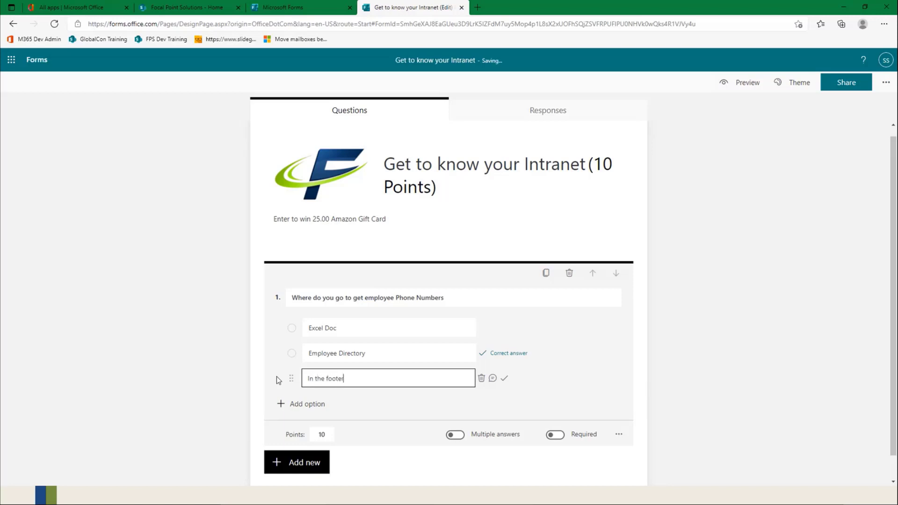
left_click(566, 410)
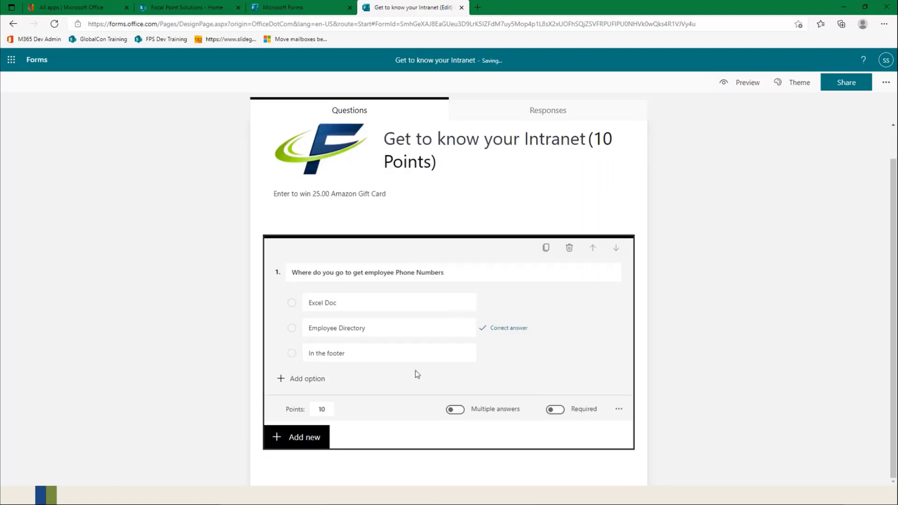
Step: Make the employee phone numbers question required, keeping it limited to a single answer
mouse_move(479, 355)
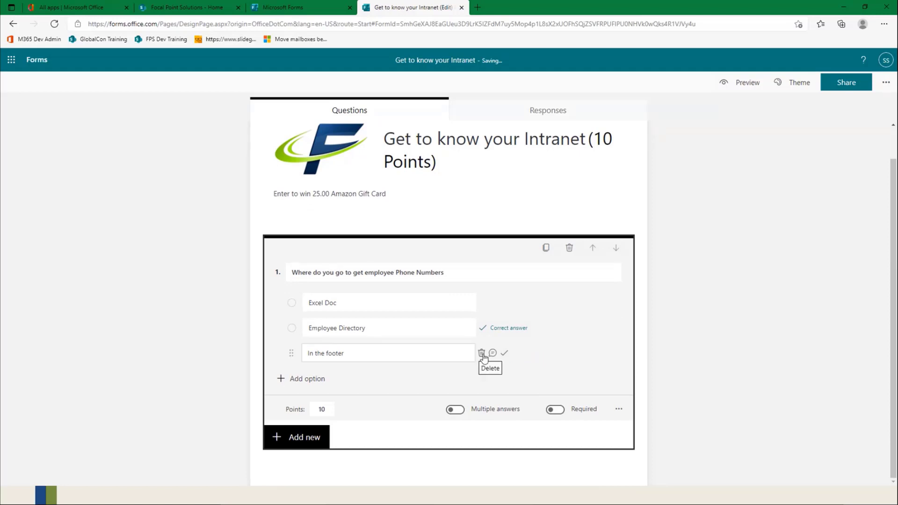
left_click(558, 411)
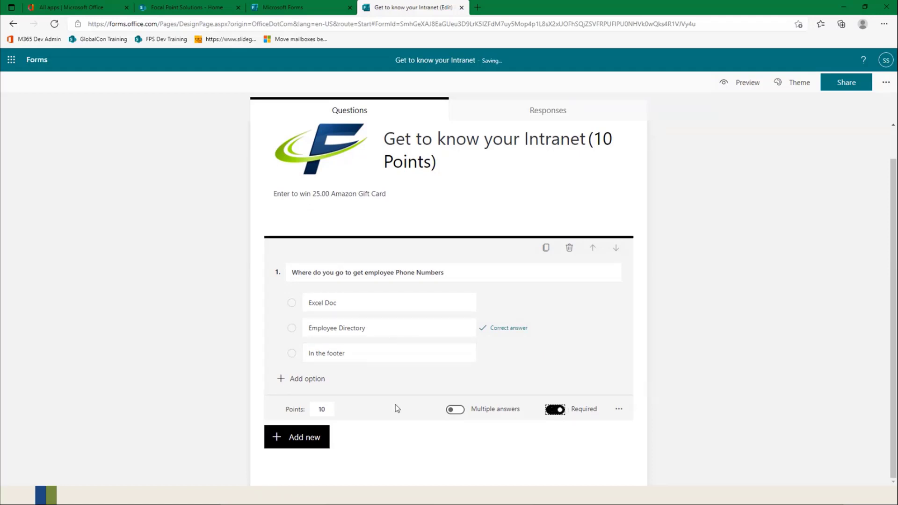
left_click(451, 411)
left_click(452, 410)
left_click(318, 410)
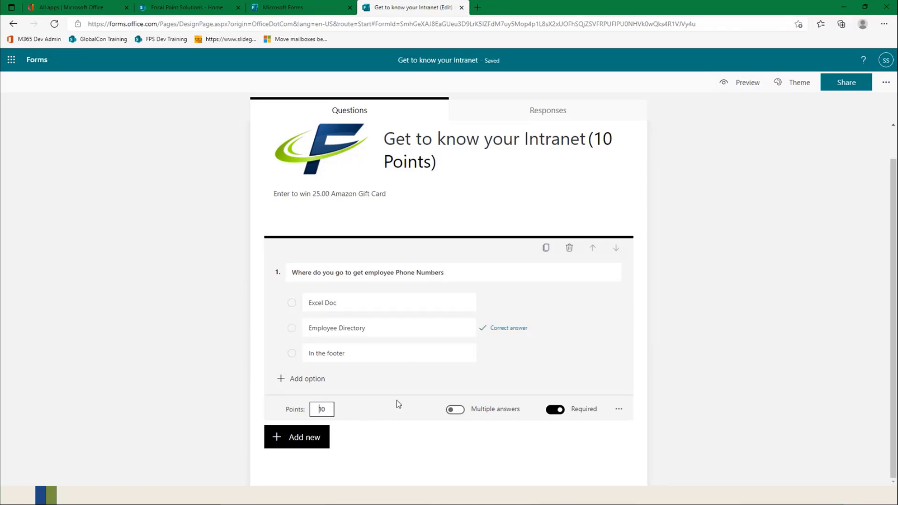
Step: Add a text question titled "Full Name" after the phone numbers question and dismiss the branching tip
left_click(309, 443)
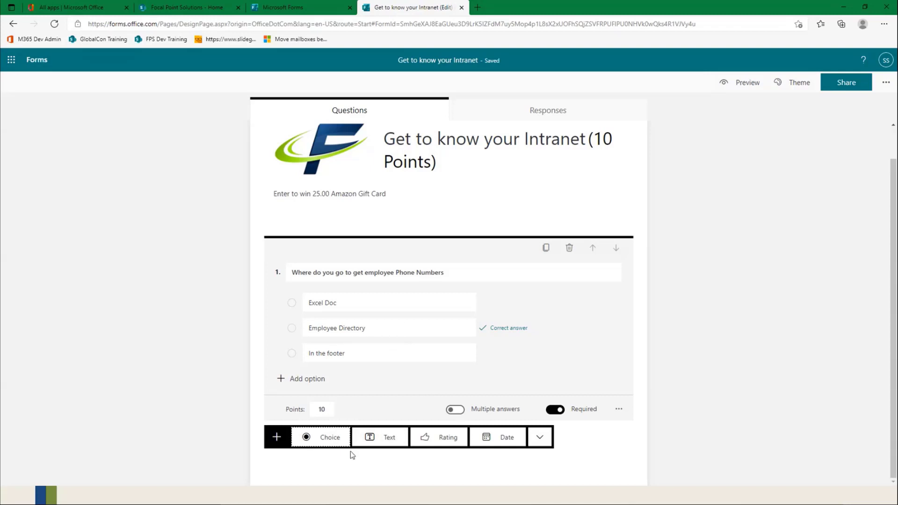
left_click(390, 437)
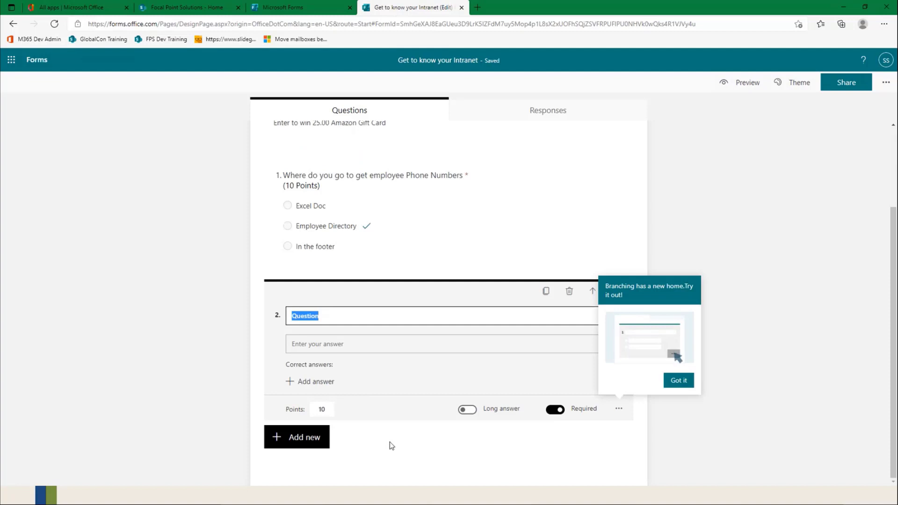
type("N")
key("BackSpace")
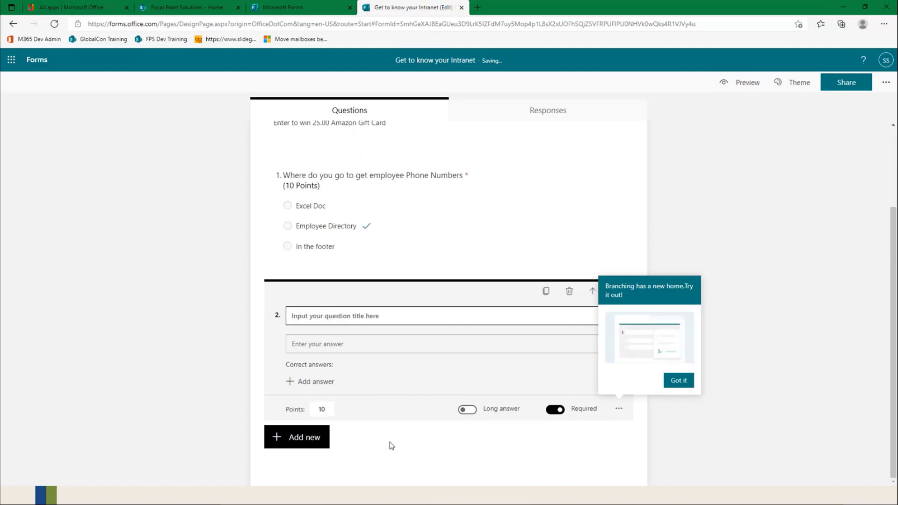
type("Full Name")
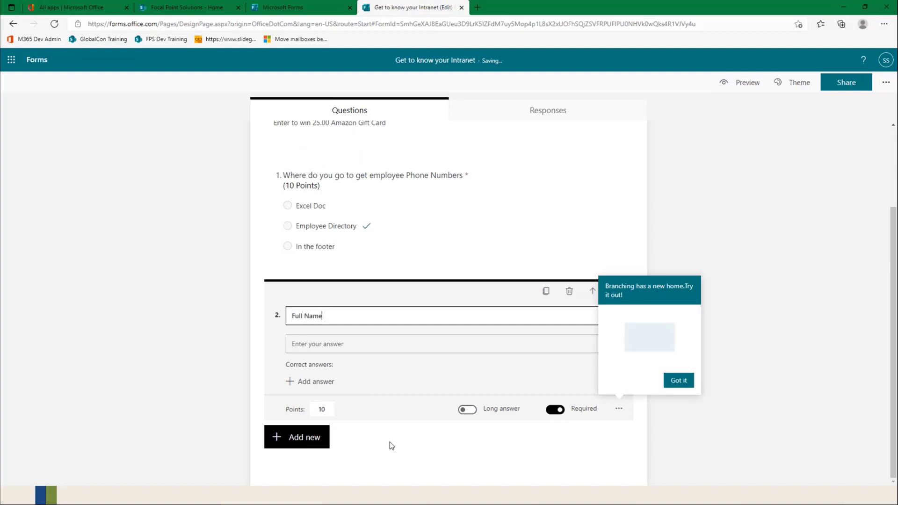
left_click(678, 381)
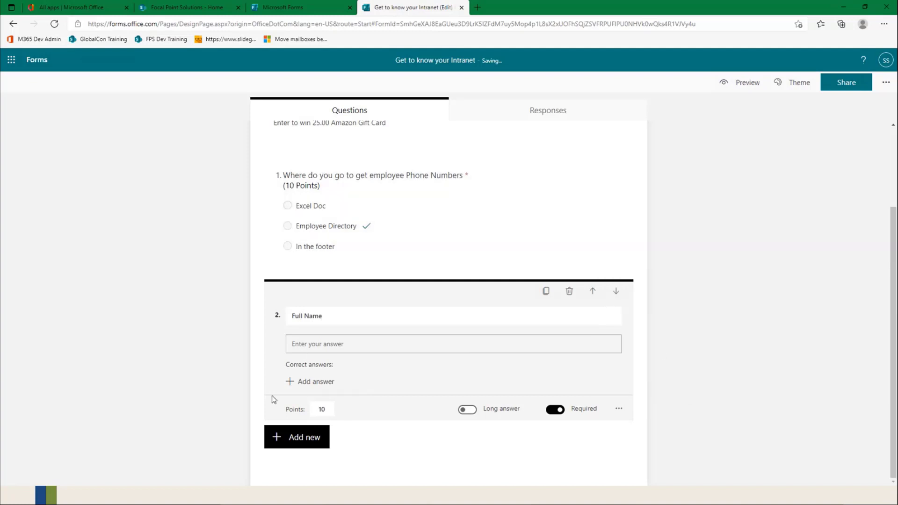
Step: Clear the points value of the Full Name question and move it above the employee phone numbers question
left_click(322, 409)
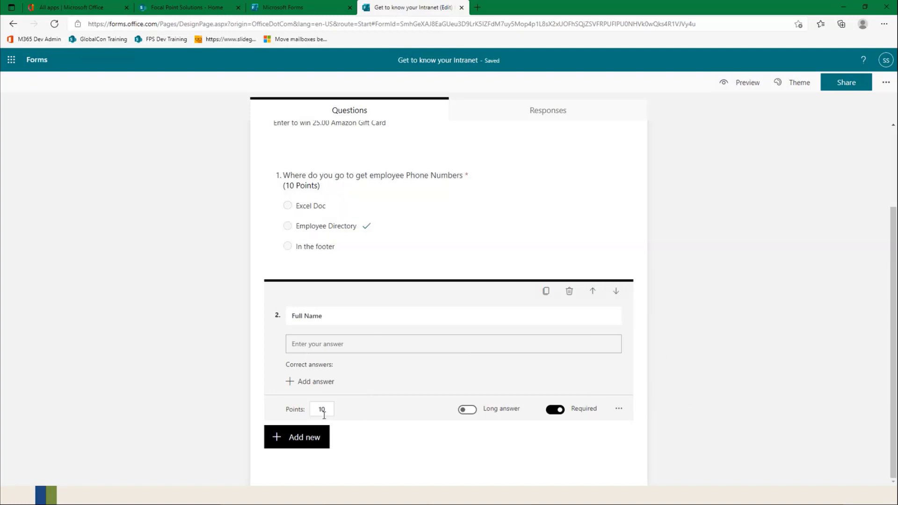
left_click_drag(326, 409, 316, 411)
key("BackSpace")
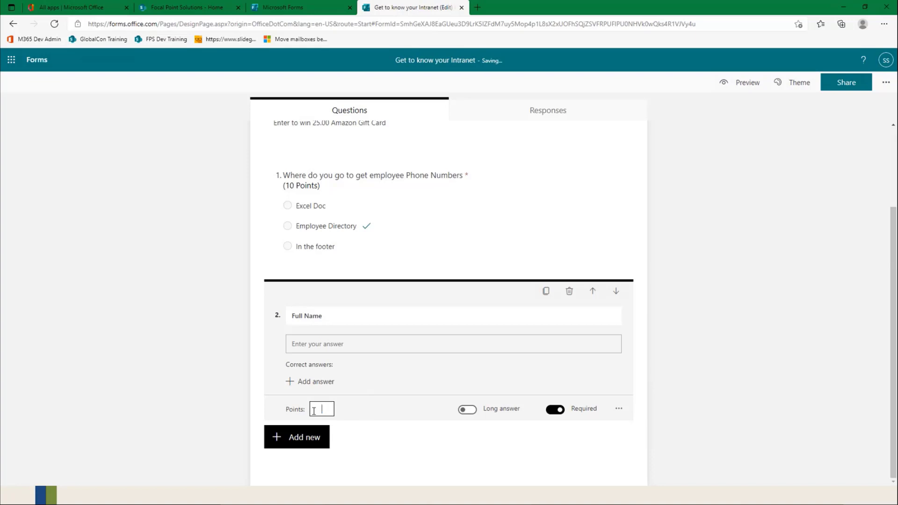
left_click(659, 377)
left_click(339, 395)
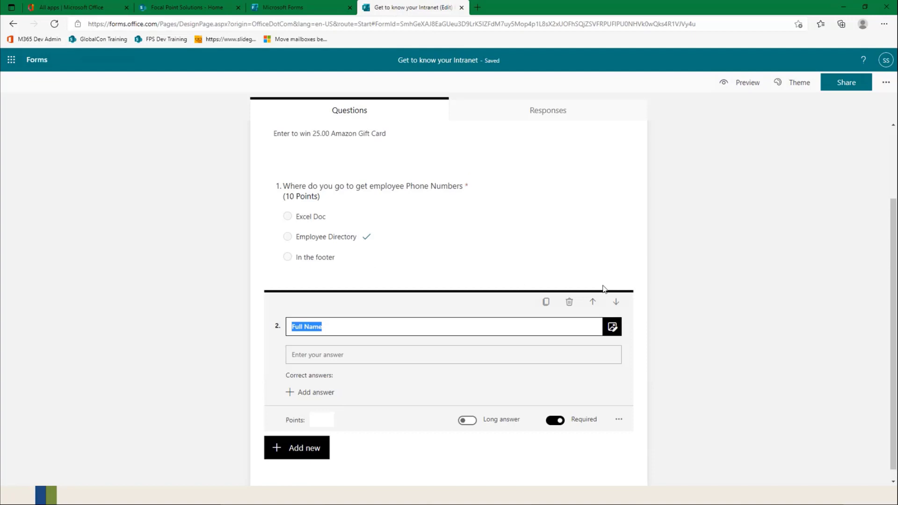
left_click(594, 302)
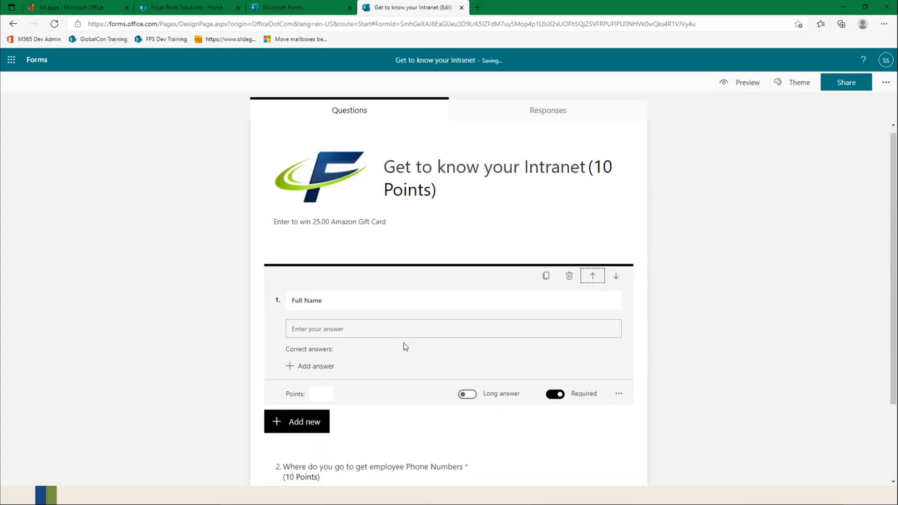
Step: Add a choice question after the phone numbers question, titled "Who was the employee of the month in May?"
left_click(419, 432)
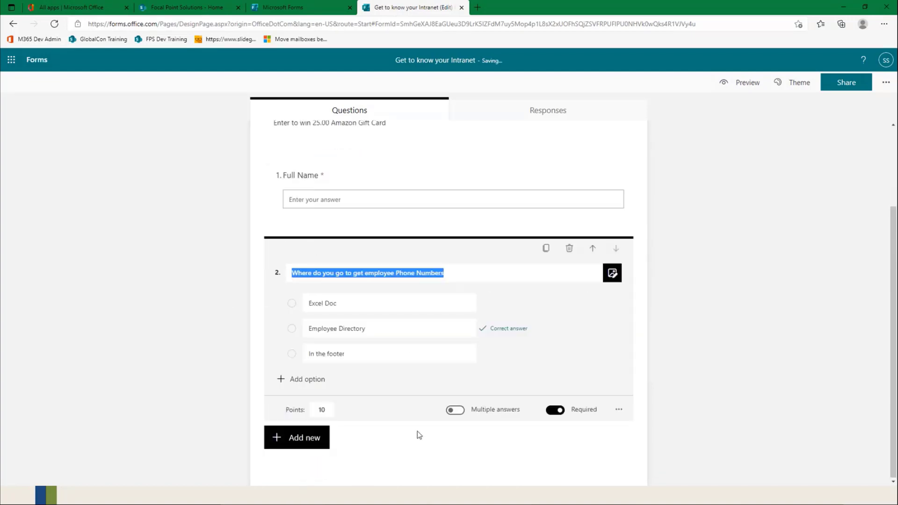
left_click(301, 442)
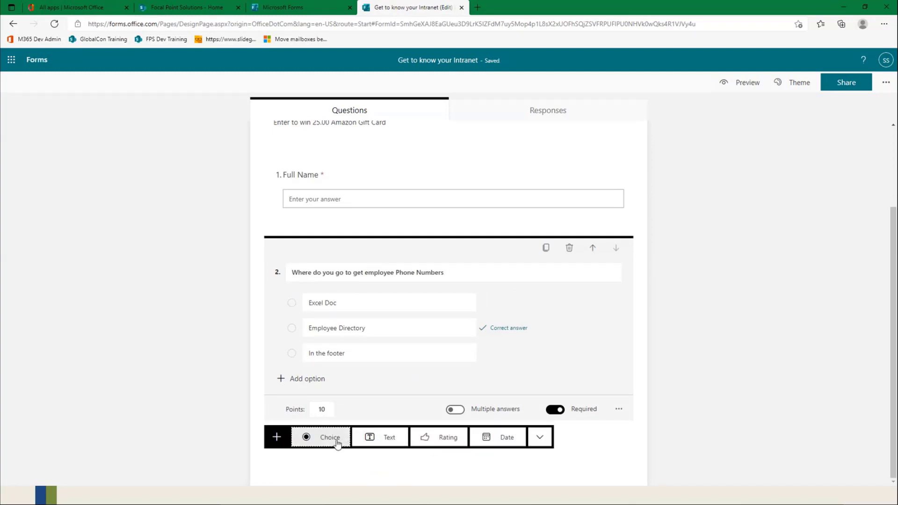
left_click(329, 437)
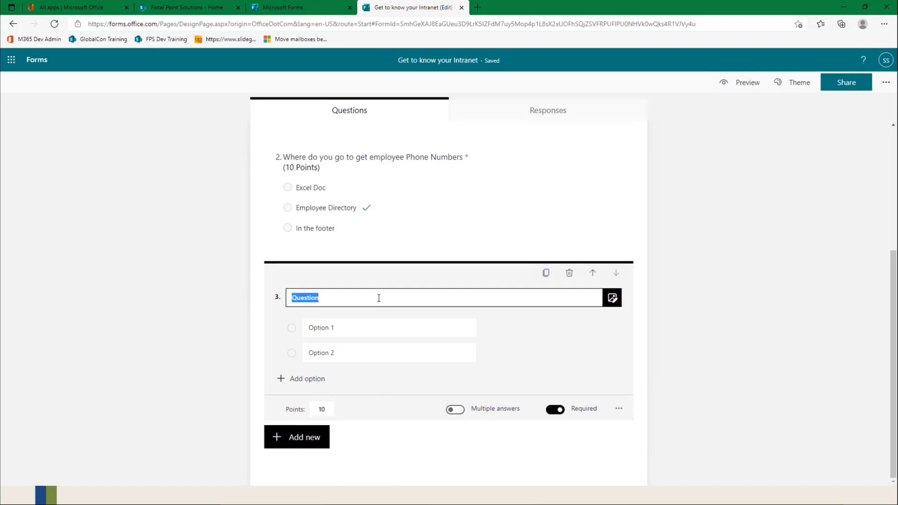
type("Who is the e")
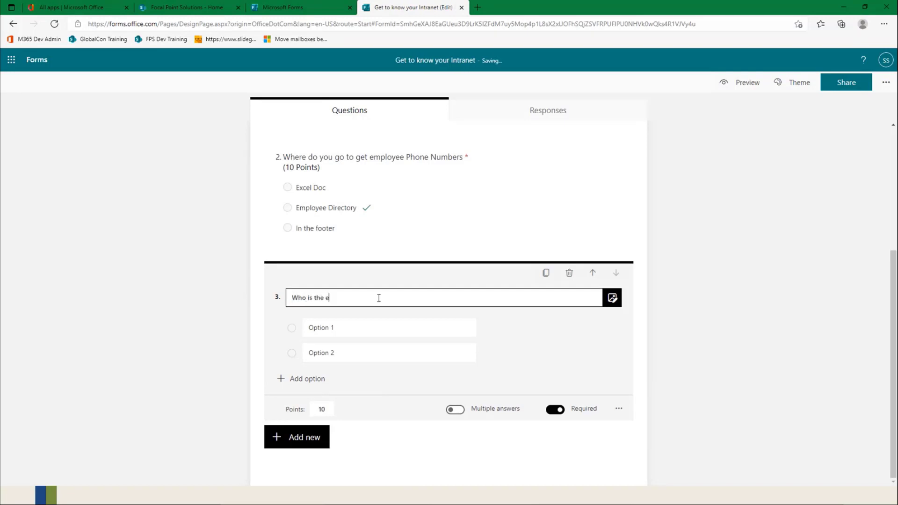
type("mployee of the mont")
key("BackSpace")
key("BackSpace")
key("BackSpace")
key("BackSpace")
key("BackSpace")
key("BackSpace")
key("BackSpace")
key("BackSpace")
key("BackSpace")
key("BackSpace")
key("BackSpace")
key("BackSpace")
key("BackSpace")
key("BackSpace")
key("BackSpace")
key("BackSpace")
key("BackSpace")
key("BackSpace")
key("BackSpace")
key("BackSpace")
type("was the employee of the month in May?")
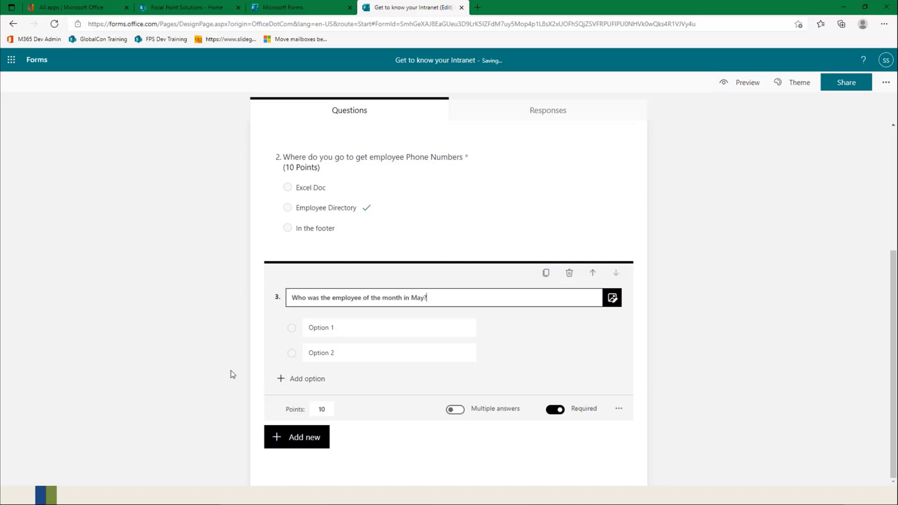
Step: Fill the employee of the month question with three answer options, each an employee's full name
left_click(325, 327)
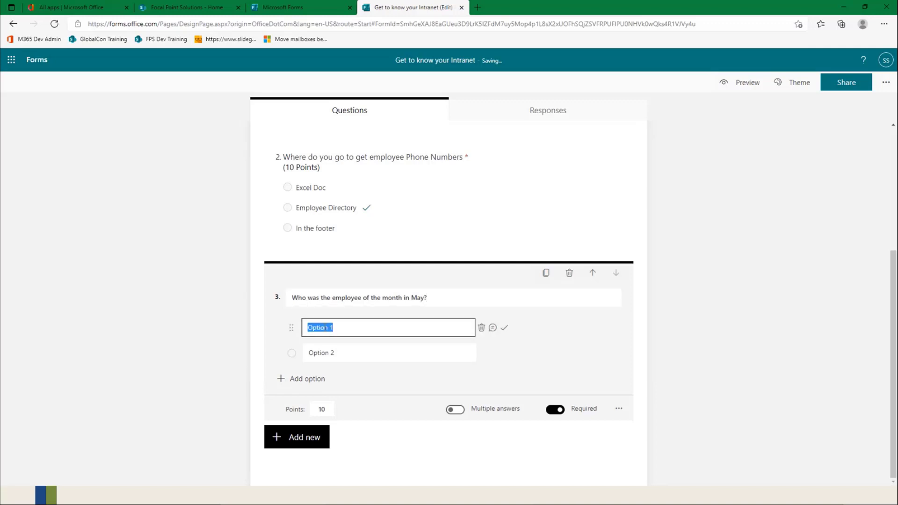
left_click(321, 352)
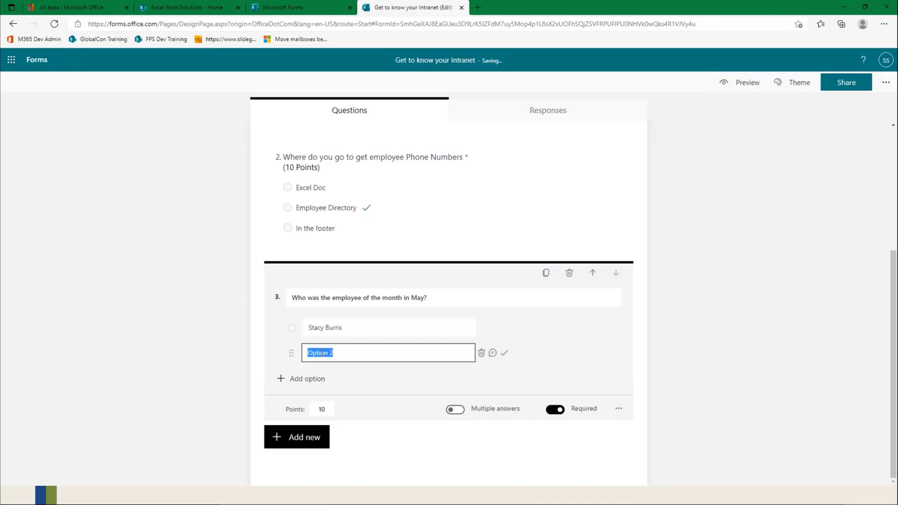
left_click(313, 378)
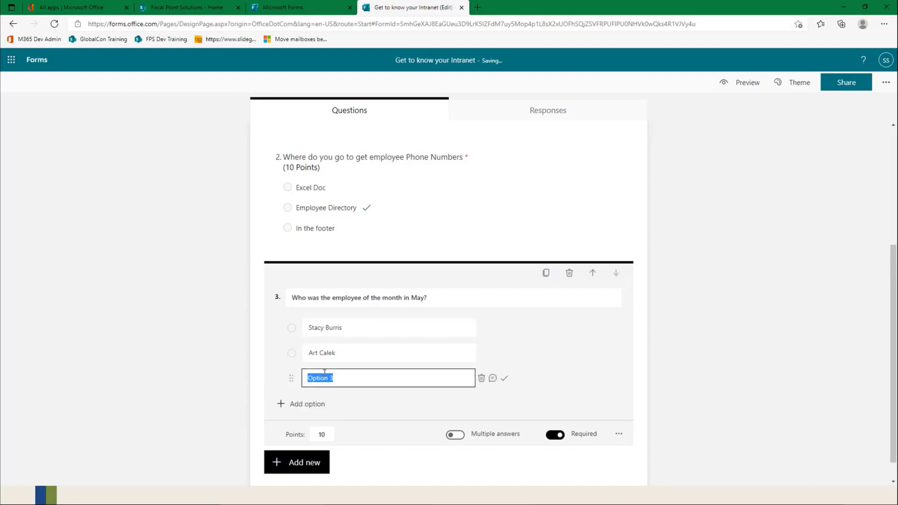
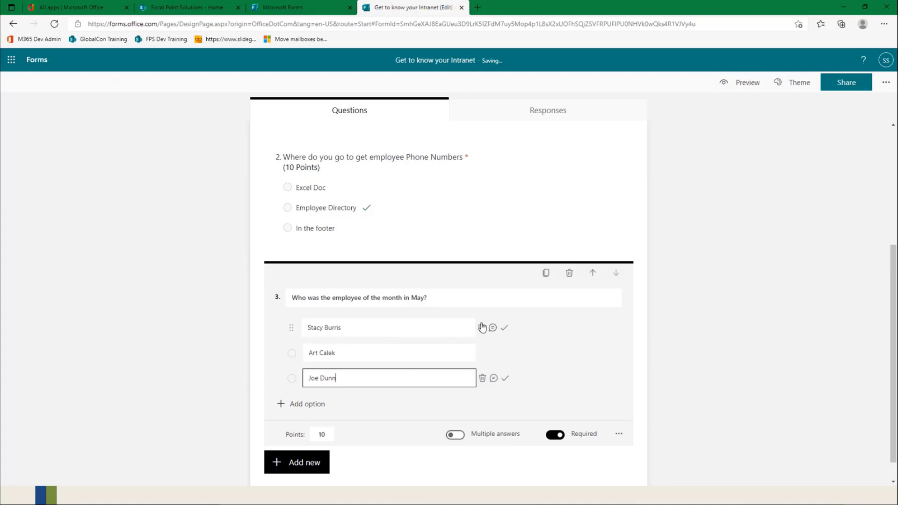
Step: Mark the first employee as the correct answer and set the employee of the month question to 20 points
left_click(505, 328)
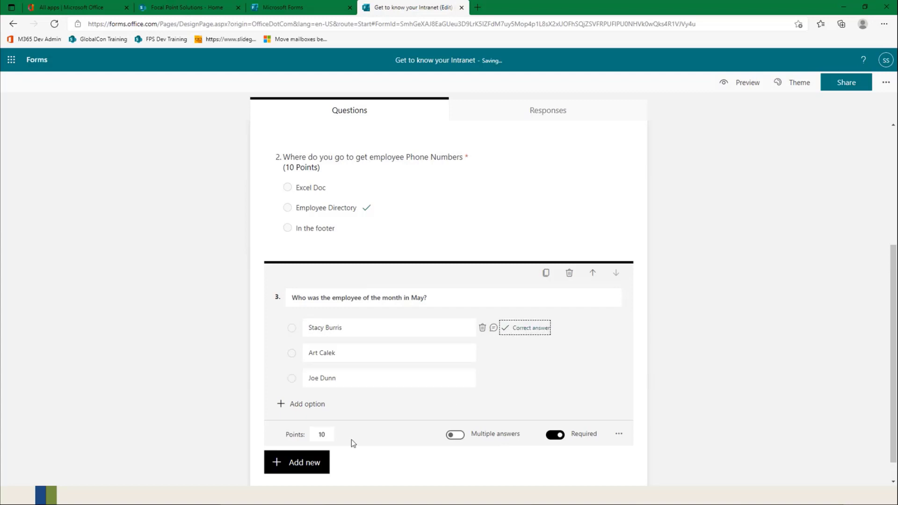
left_click(315, 433)
left_click_drag(330, 433, 316, 435)
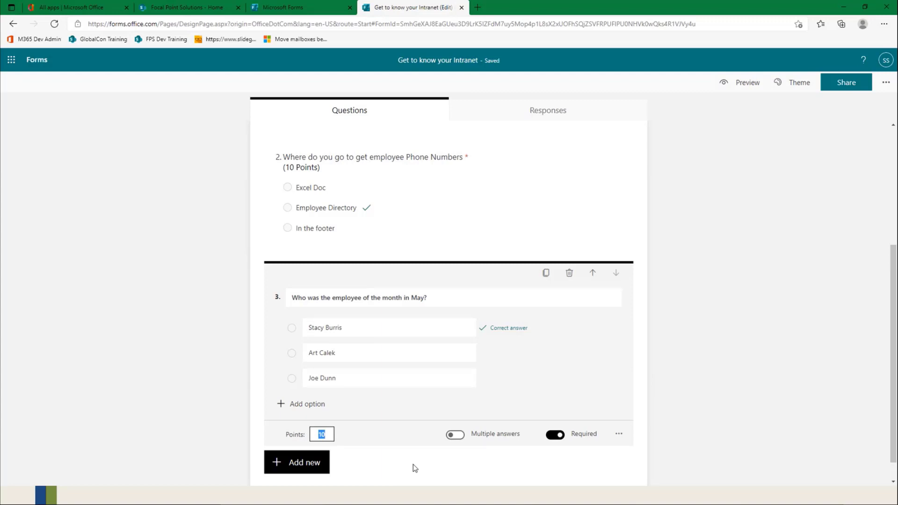
type("20")
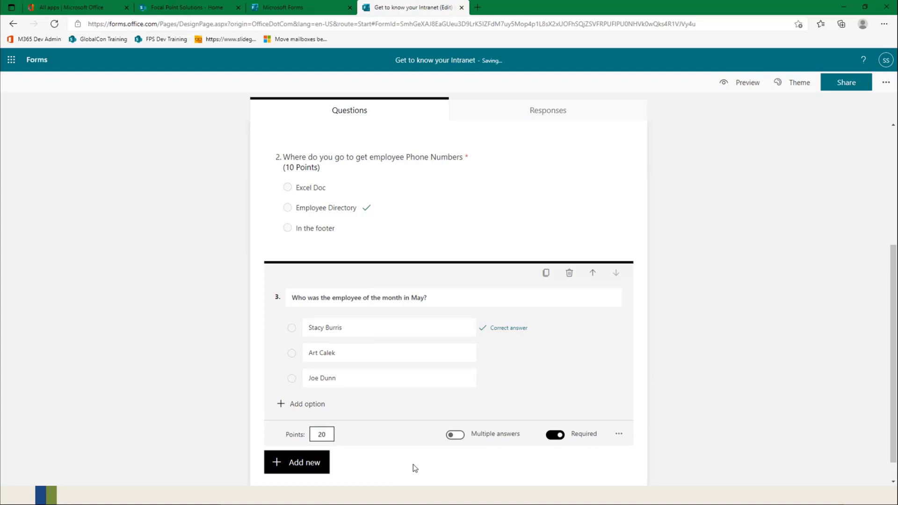
left_click(700, 362)
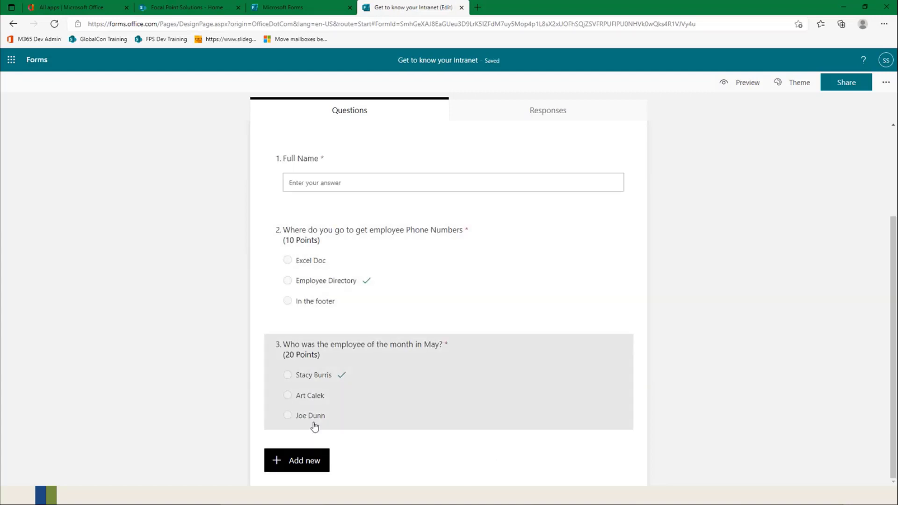
Step: Add a date question at the end of the quiz, titled "What was the year the site went live?"
left_click(306, 463)
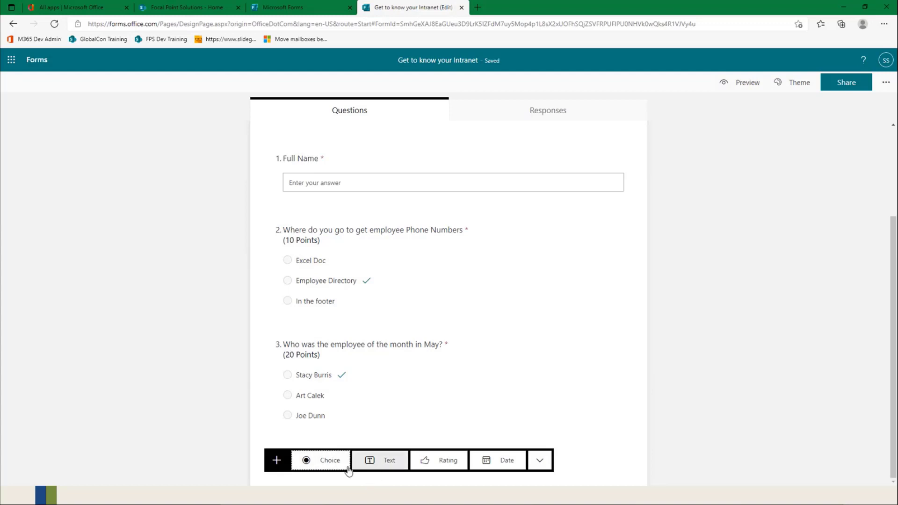
left_click(504, 461)
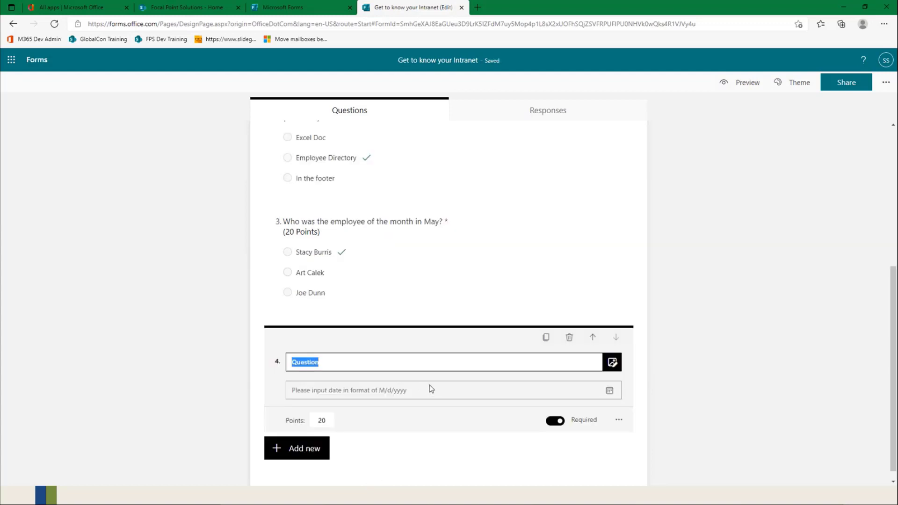
type("What was teh d")
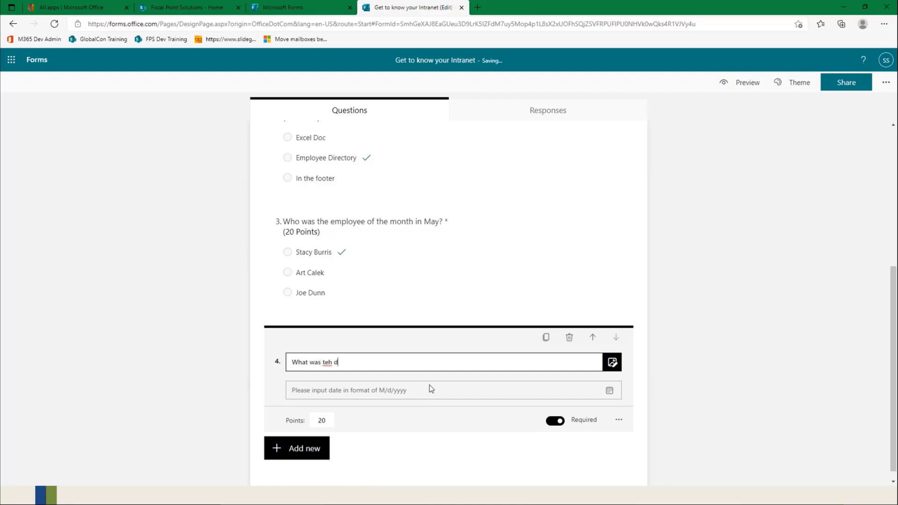
key("BackSpace")
type("he teh ")
type(" year the site w")
type("n")
key("BackSpace")
type("ent live?")
left_click(511, 394)
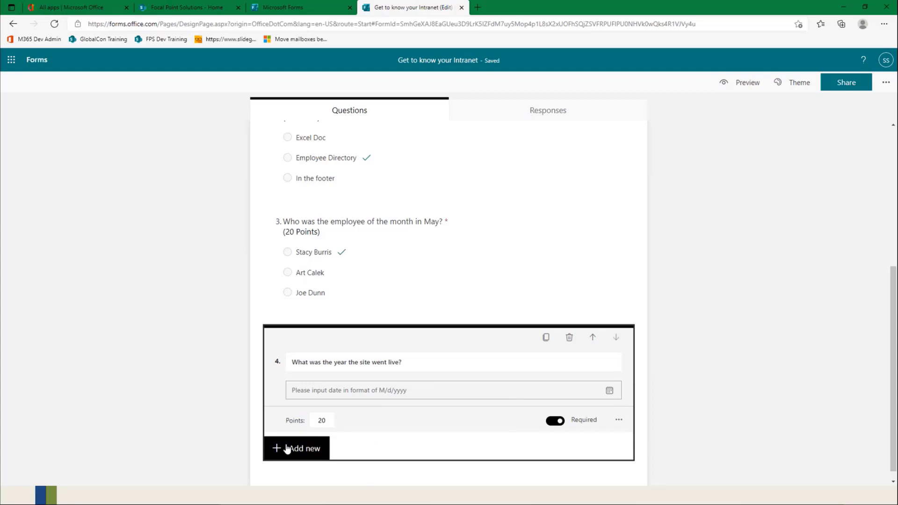
Step: Finish editing the date question and review the quiz's questions and its responses page
scroll(364, 431, "down", 1)
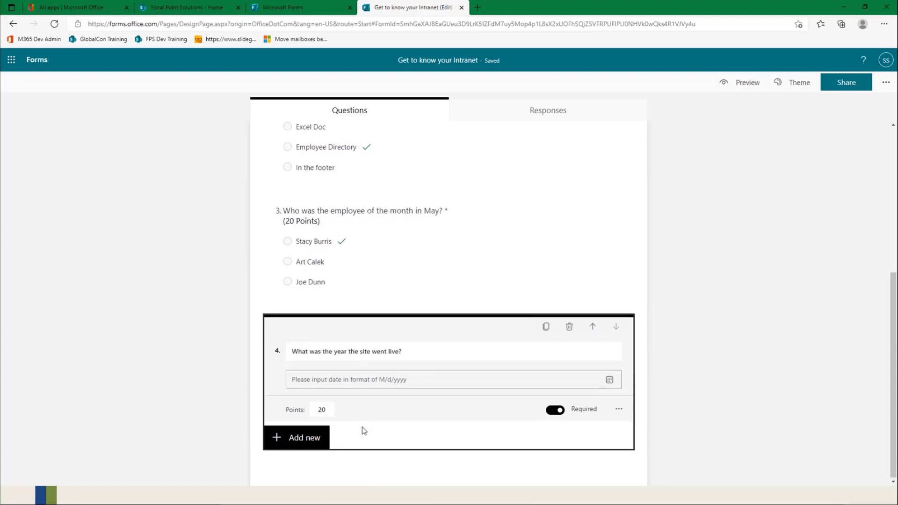
left_click(671, 361)
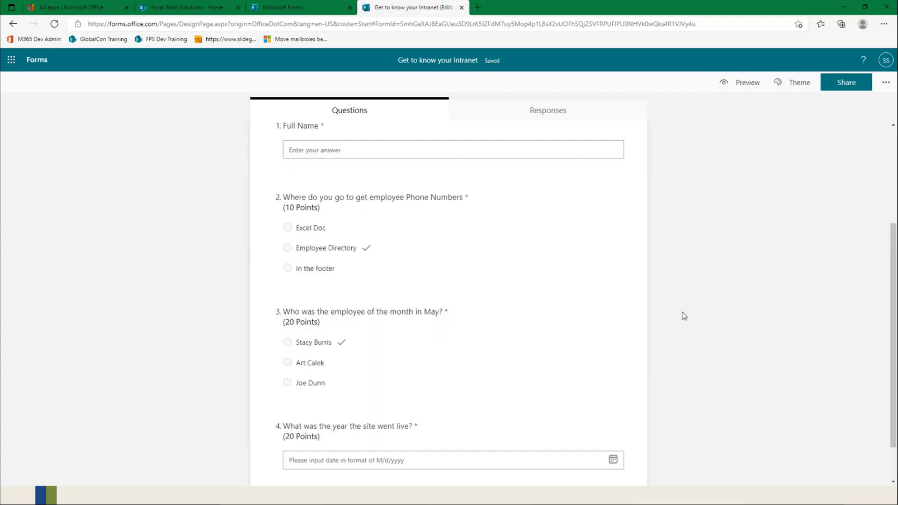
scroll(517, 336, "up", 3)
scroll(517, 335, "down", 3)
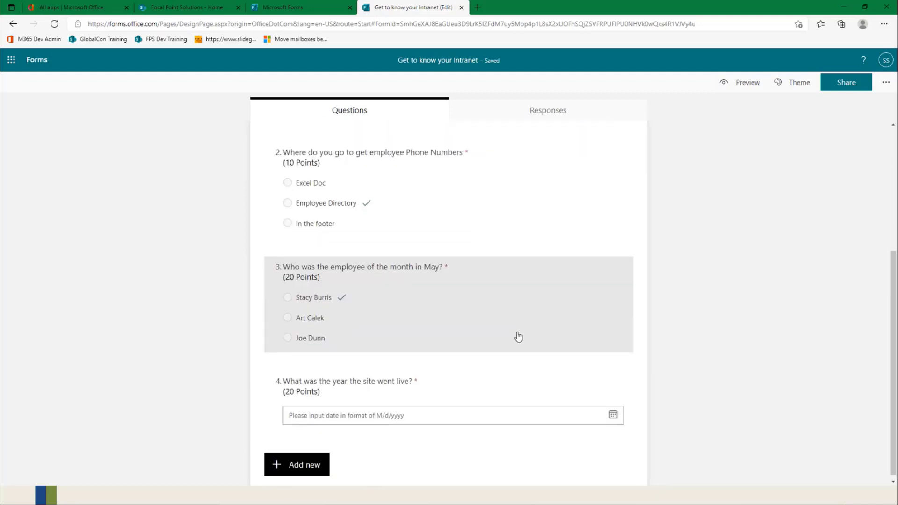
scroll(519, 281, "up", 3)
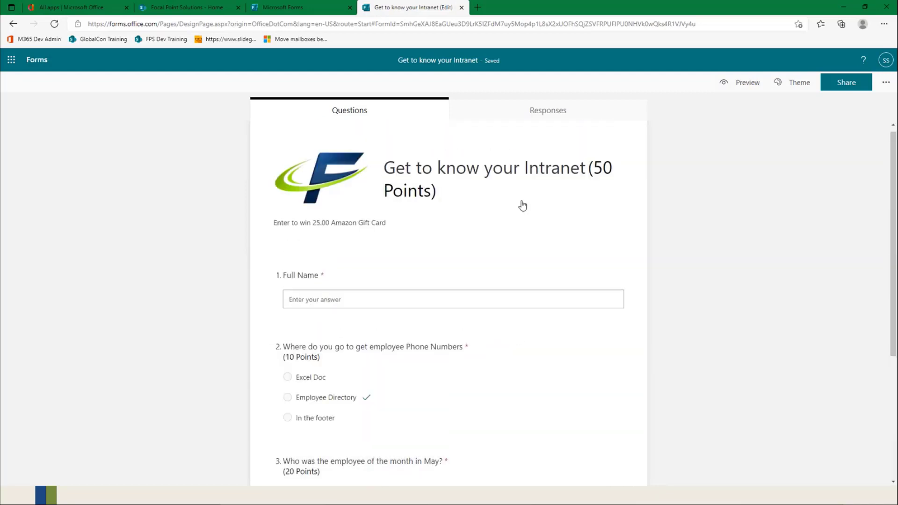
left_click(544, 114)
left_click(391, 114)
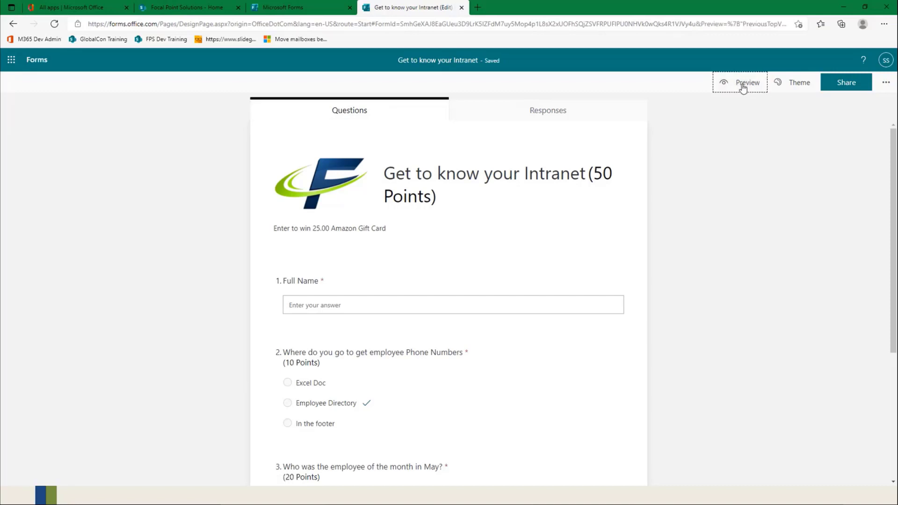
Step: Preview the quiz in the computer and mobile layouts, then return to the question editor
left_click(740, 86)
scroll(662, 268, "down", 5)
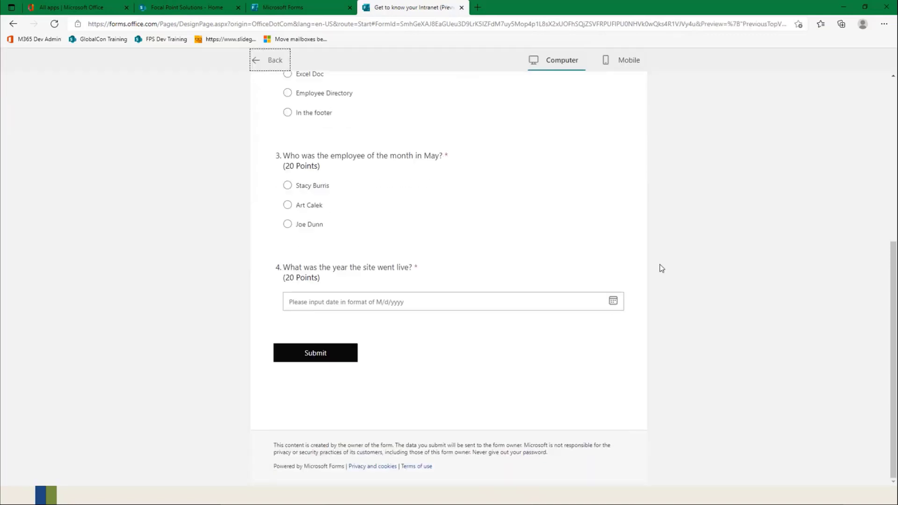
scroll(659, 266, "up", 5)
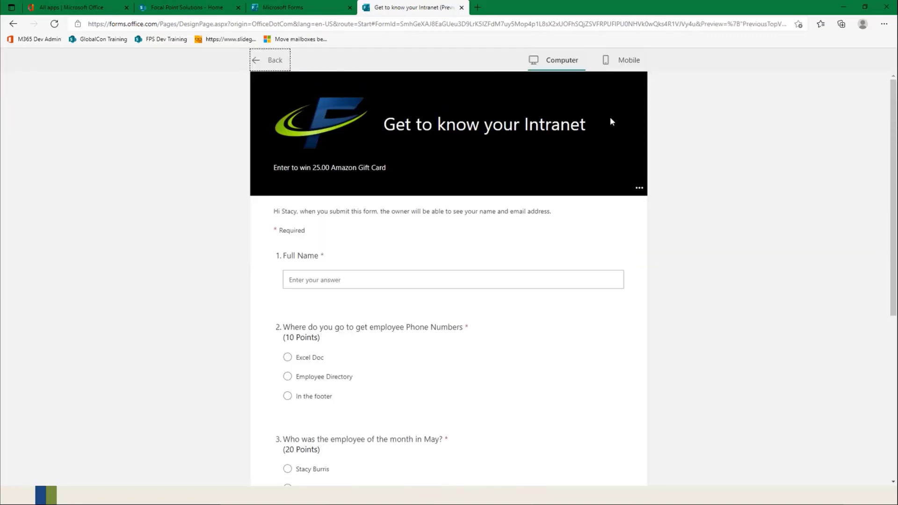
left_click(627, 60)
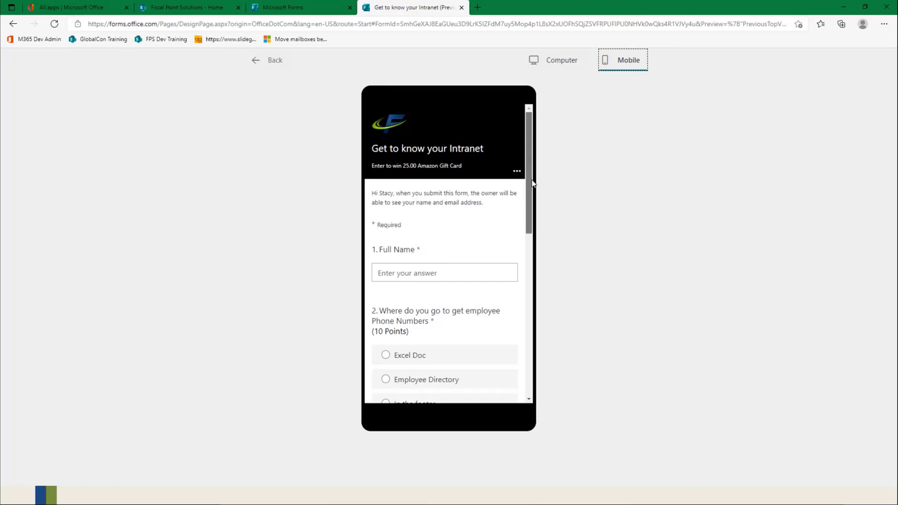
left_click_drag(532, 183, 537, 131)
left_click(552, 61)
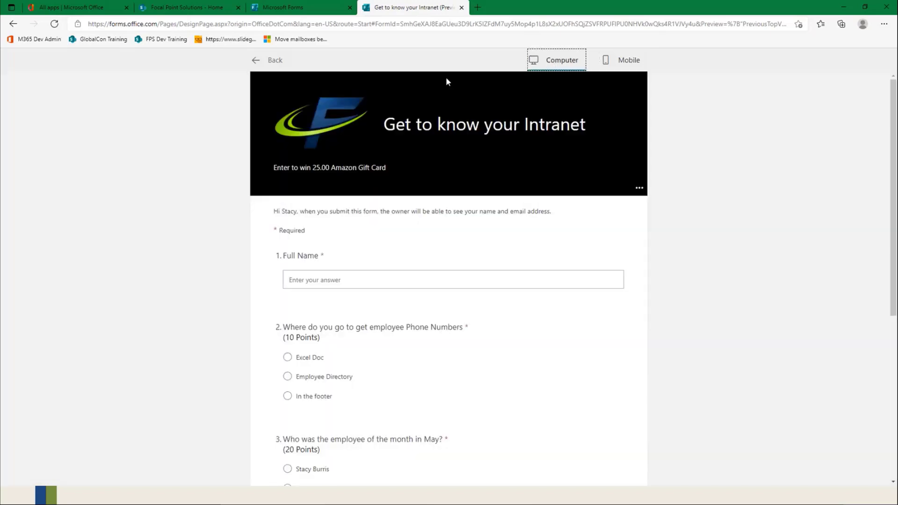
left_click(275, 62)
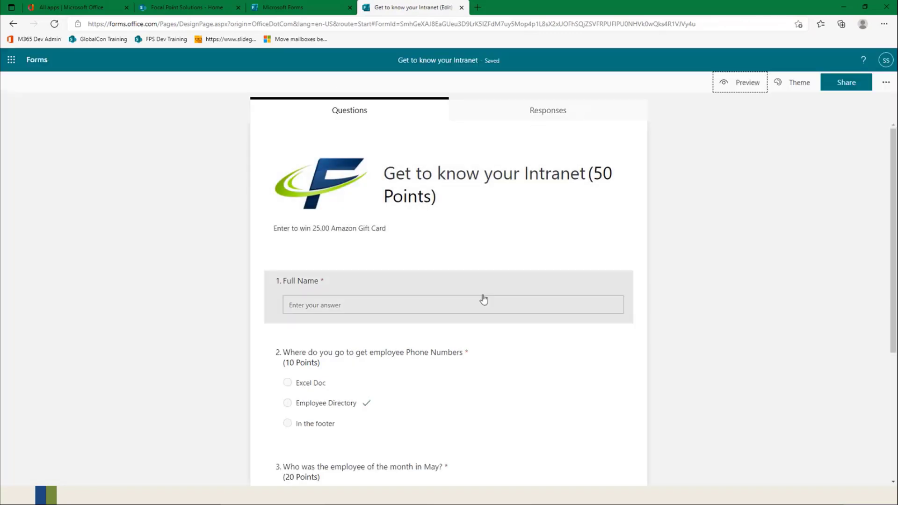
scroll(483, 299, "down", 4)
scroll(484, 299, "up", 4)
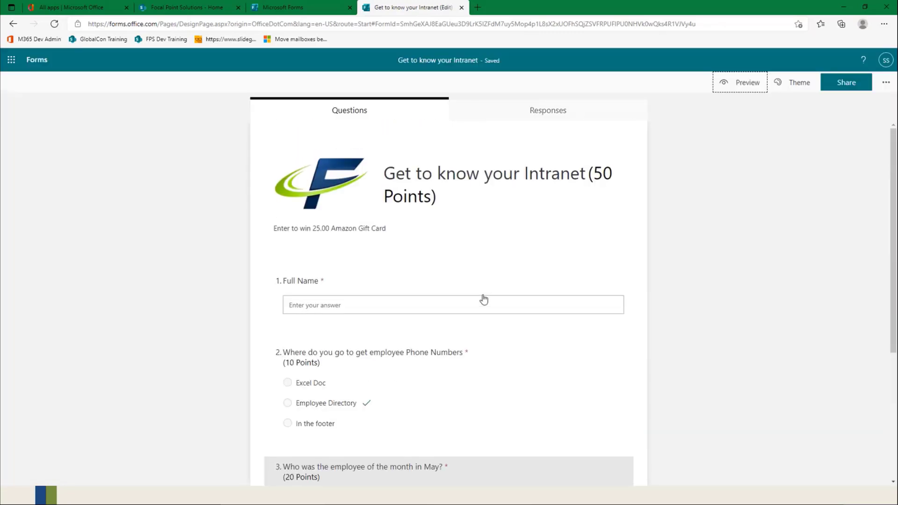
Step: Start a test response in the preview with a full name and Employee Directory as the phone numbers answer
left_click(736, 88)
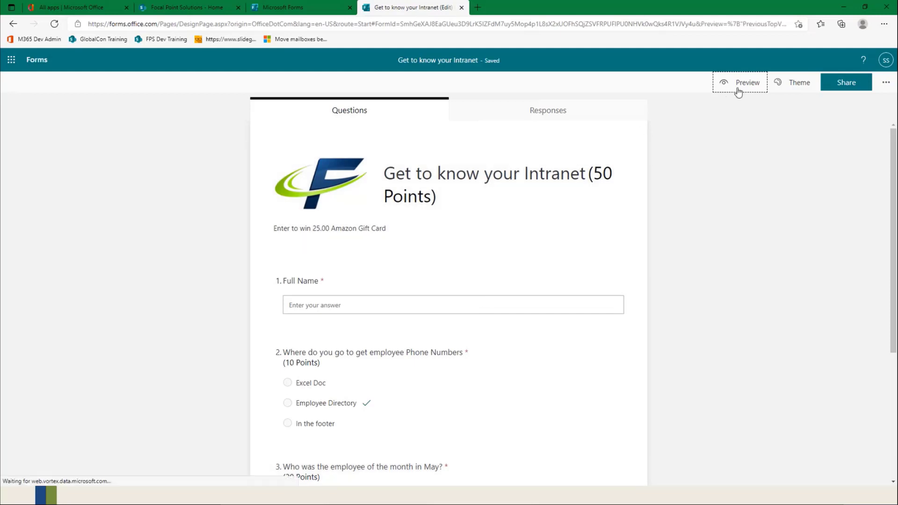
scroll(415, 209, "down", 3)
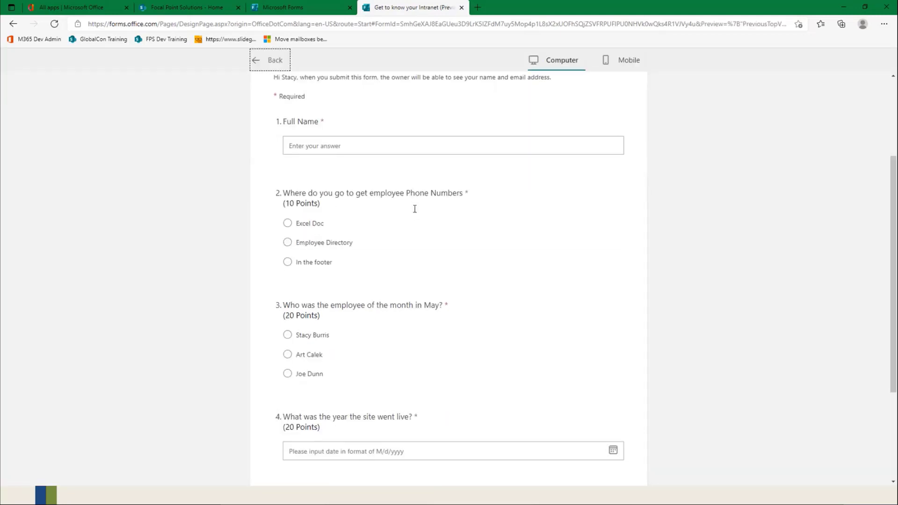
left_click(334, 144)
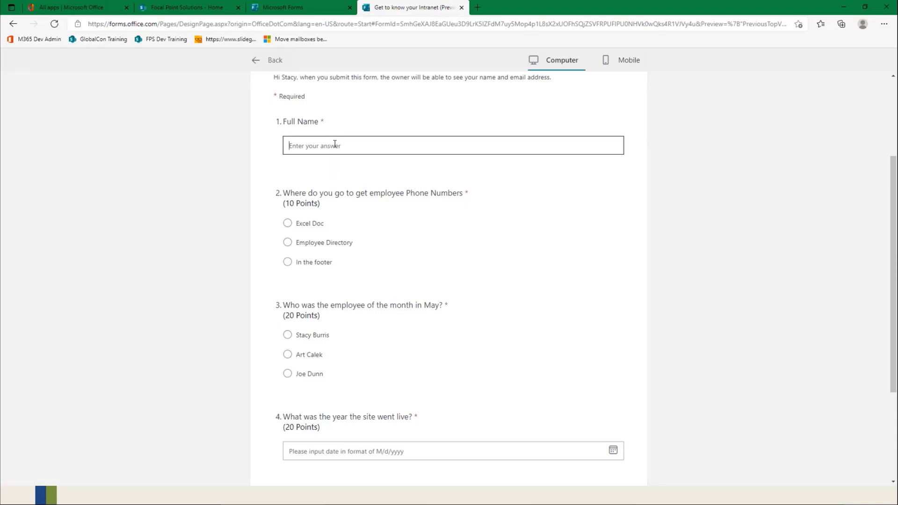
scroll(334, 144, "up", 2)
scroll(382, 293, "down", 5)
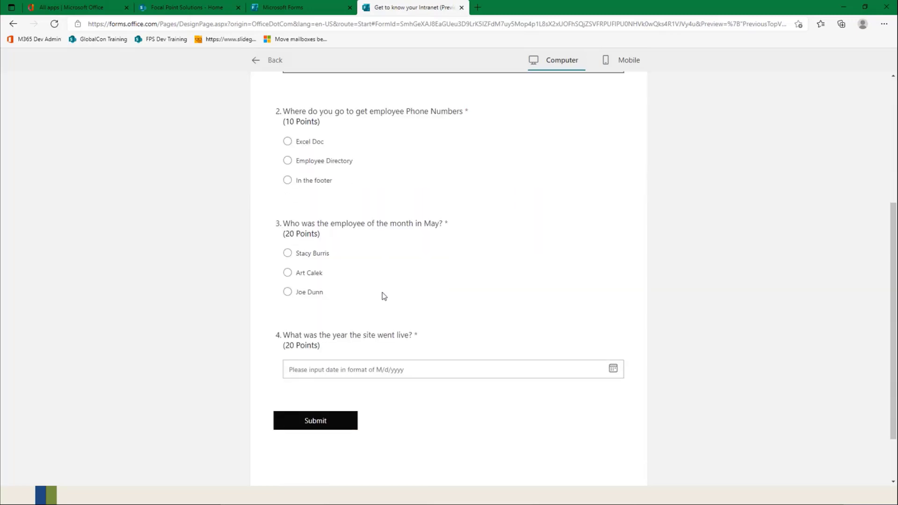
left_click(287, 162)
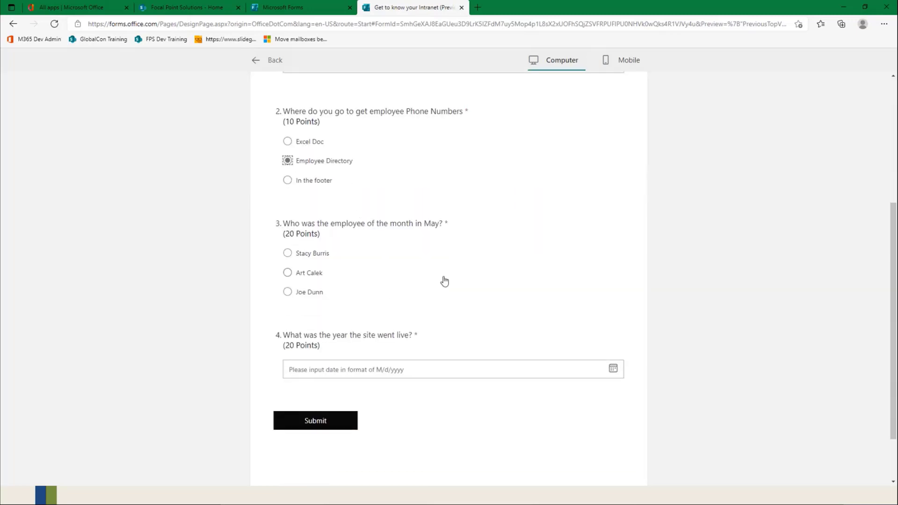
Step: Answer the employee of the month question with the third employee, set the go-live date to 6/1/2021 and submit the response
scroll(444, 281, "down", 1)
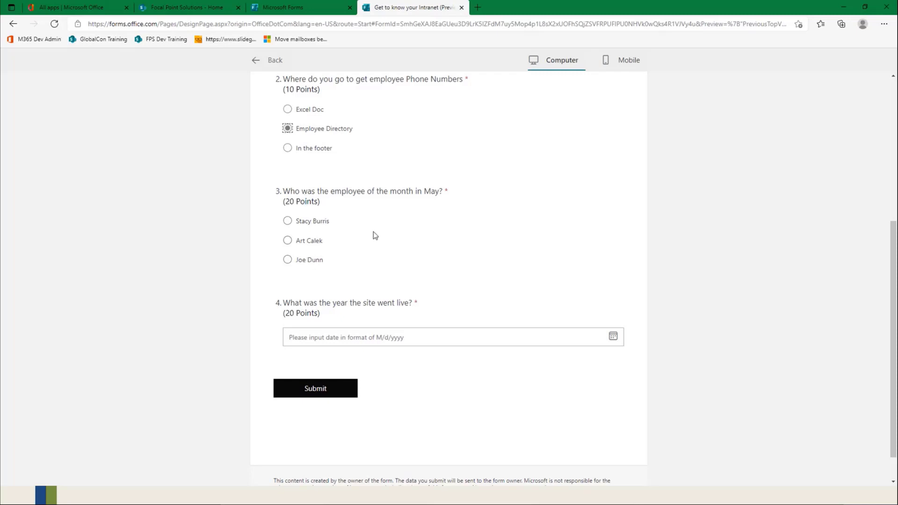
left_click(288, 261)
scroll(434, 278, "down", 1)
left_click(612, 301)
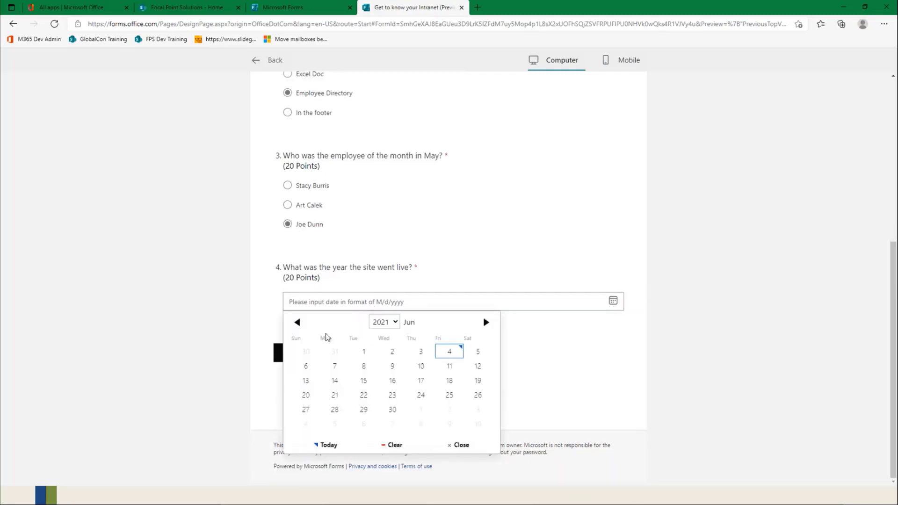
left_click(364, 353)
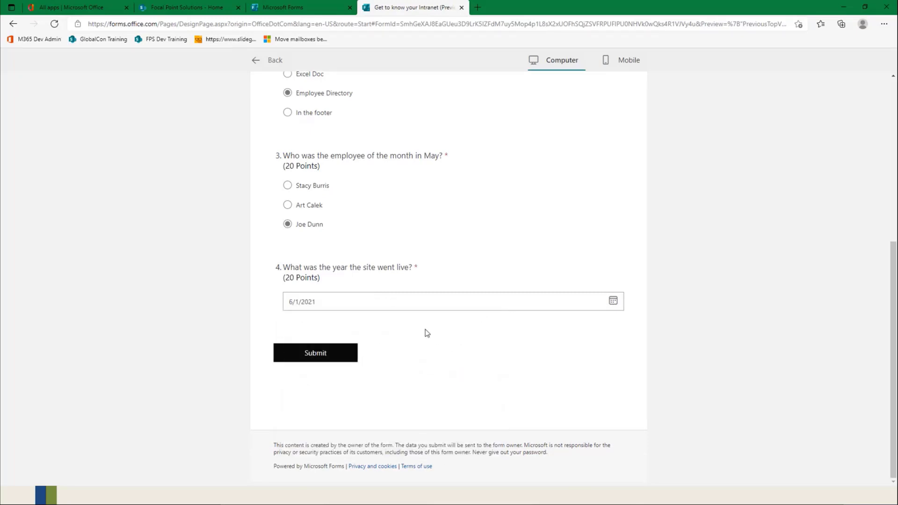
left_click(305, 354)
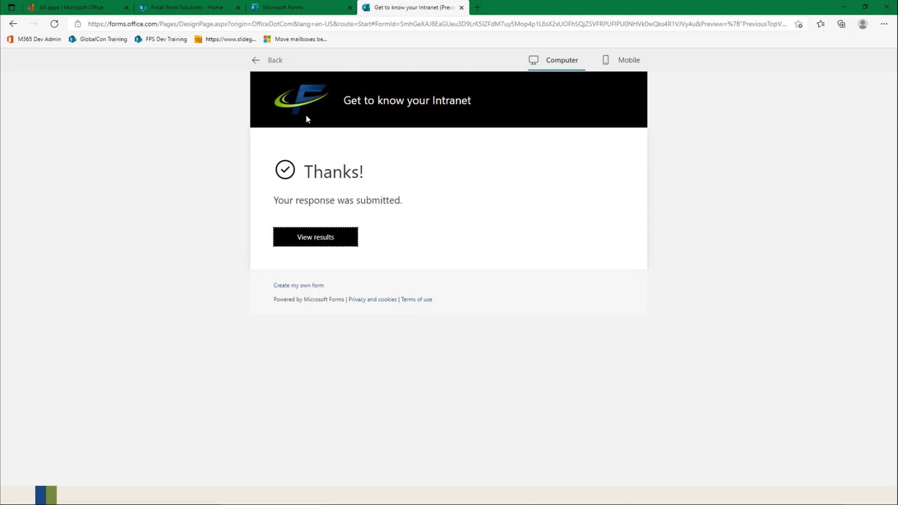
Step: Review the scored results of the submitted response, then examine the quiz's response summary
left_click(312, 237)
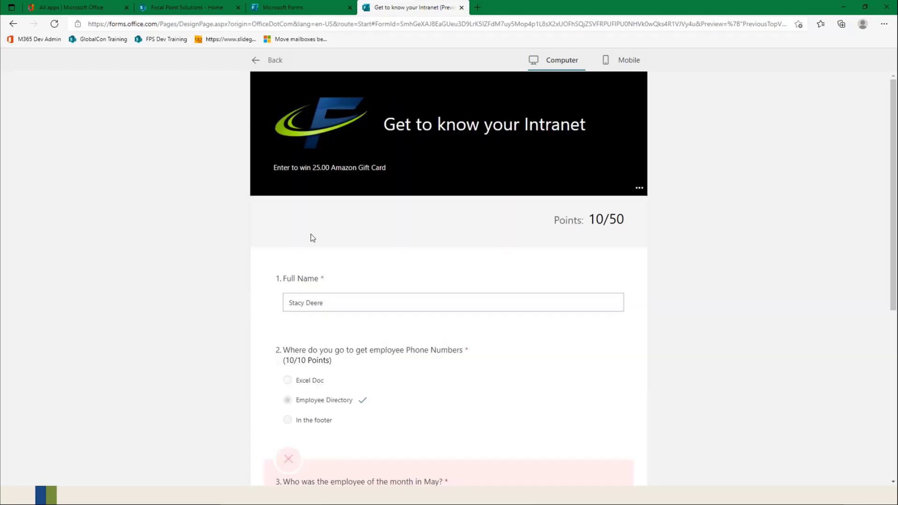
scroll(420, 249, "down", 1)
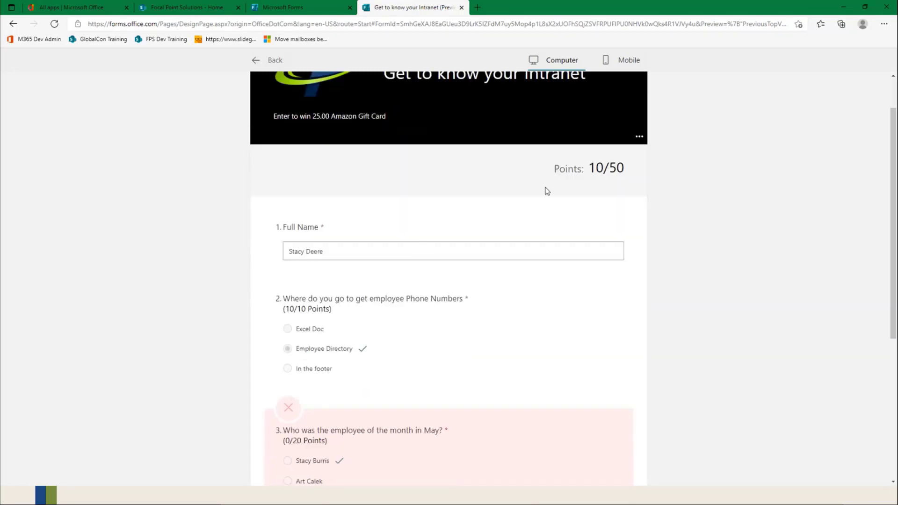
scroll(515, 280, "down", 4)
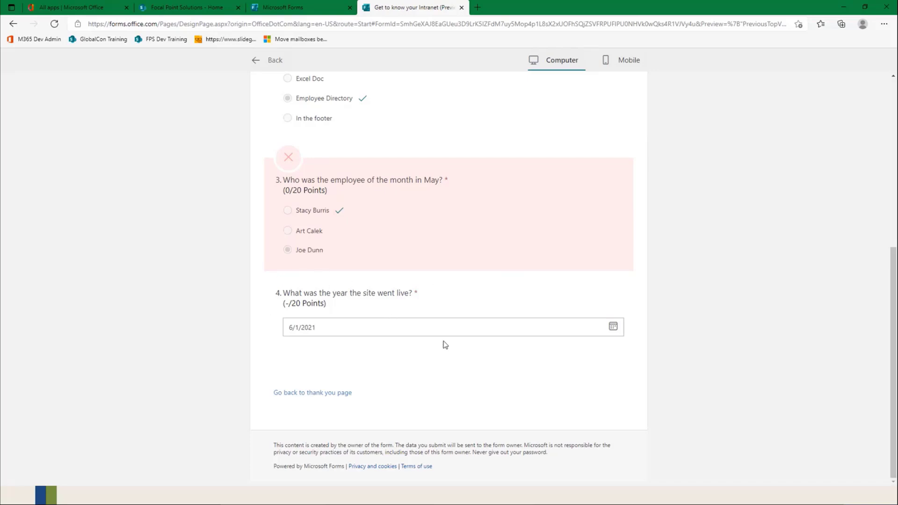
scroll(453, 344, "up", 5)
scroll(455, 345, "up", 2)
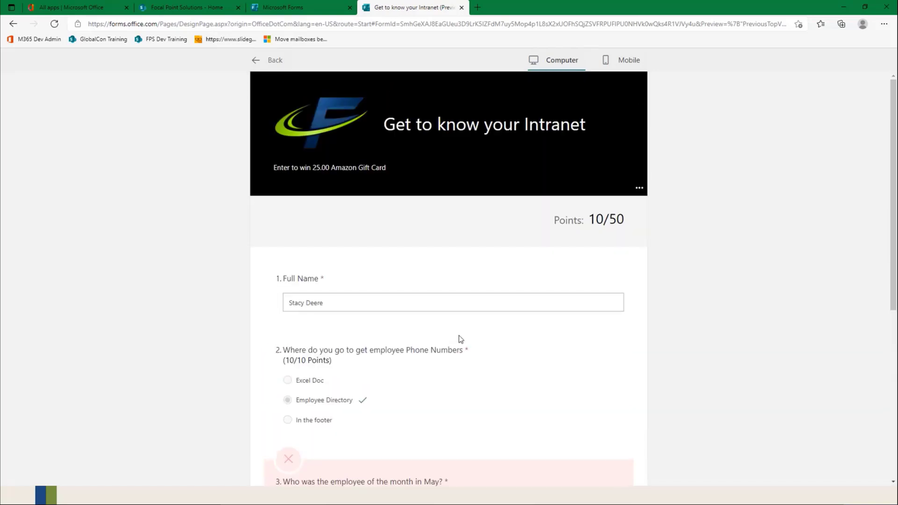
left_click(274, 60)
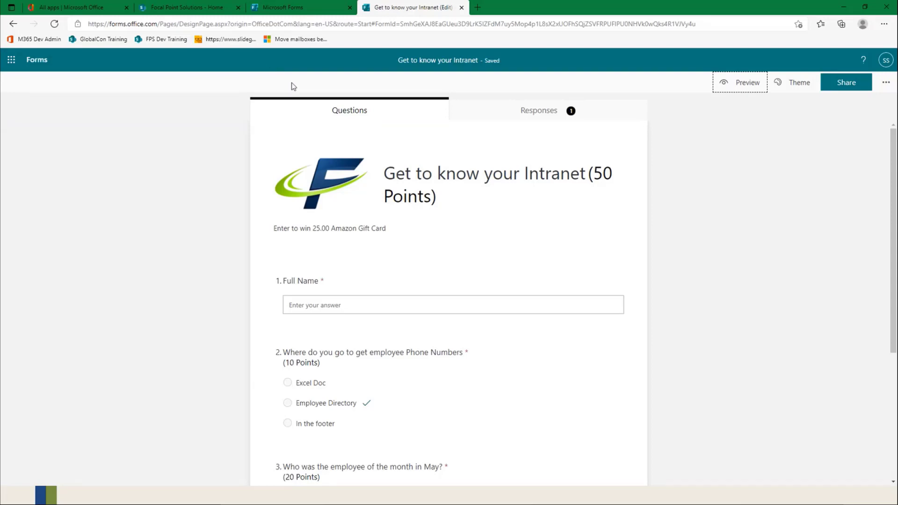
left_click(544, 111)
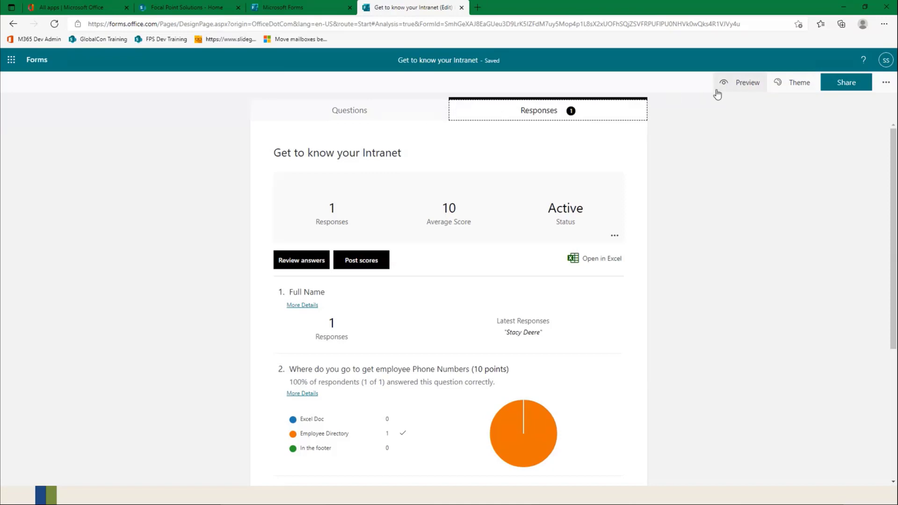
Step: Start a second test response with another full name, choosing Employee Directory and the first employee of the month option
left_click(744, 85)
left_click(320, 279)
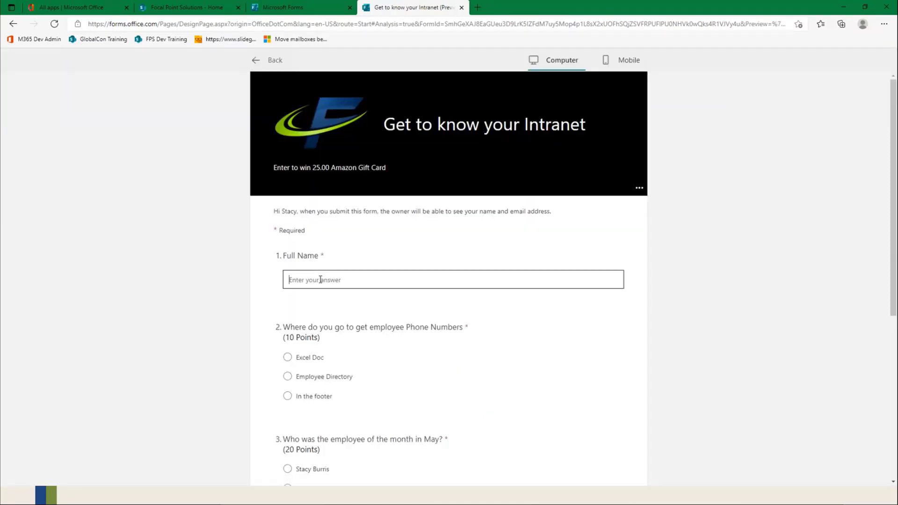
left_click(295, 377)
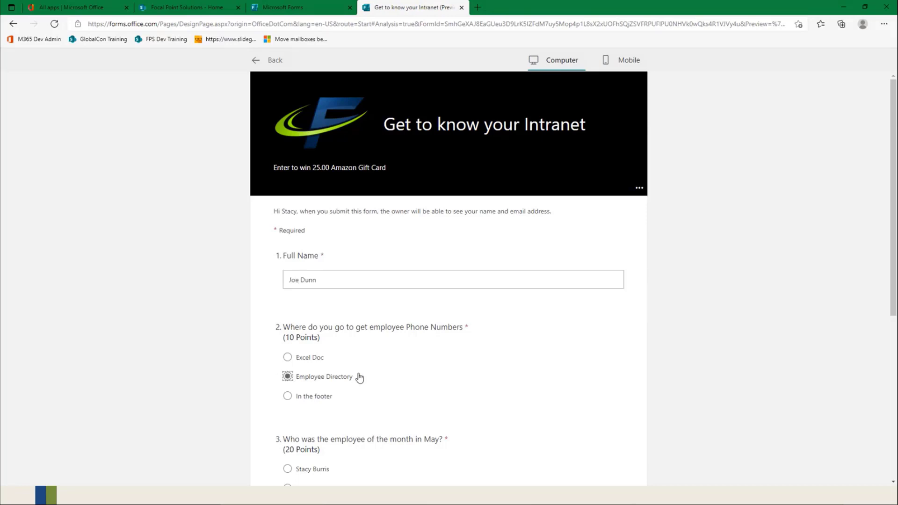
scroll(353, 373, "down", 4)
left_click(287, 265)
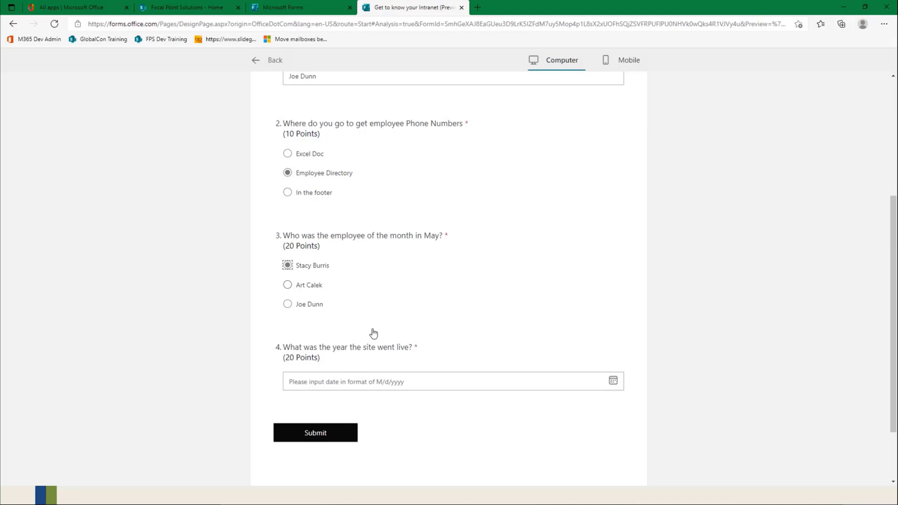
Step: Set the go-live date to 5/2/2021 and try to submit the second test response
left_click(613, 381)
scroll(375, 435, "down", 2)
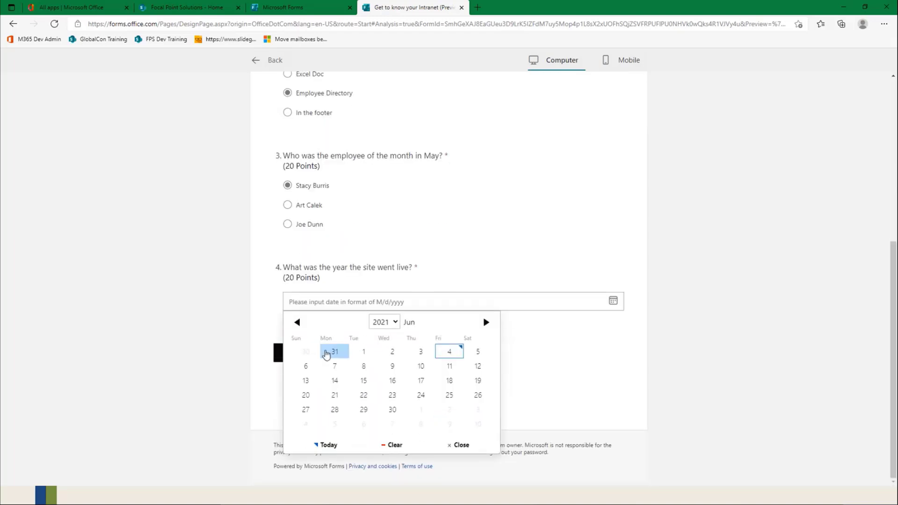
left_click(299, 323)
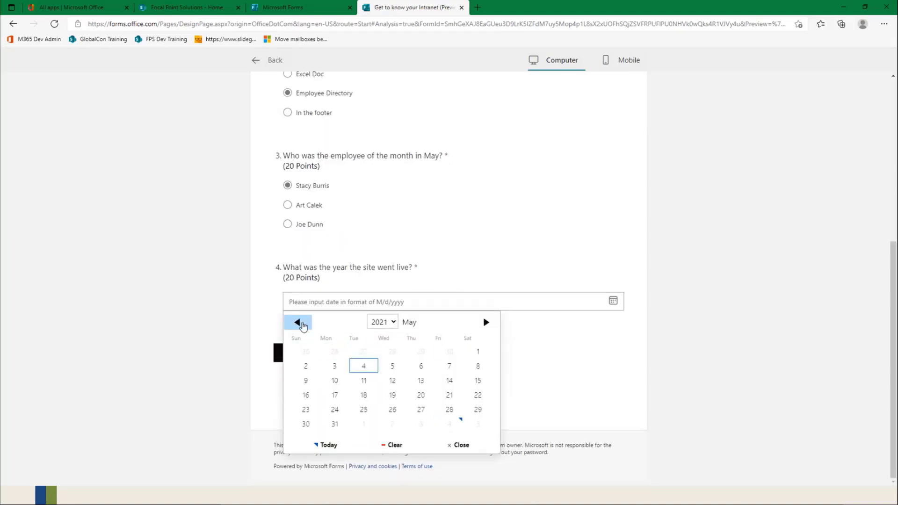
left_click(306, 366)
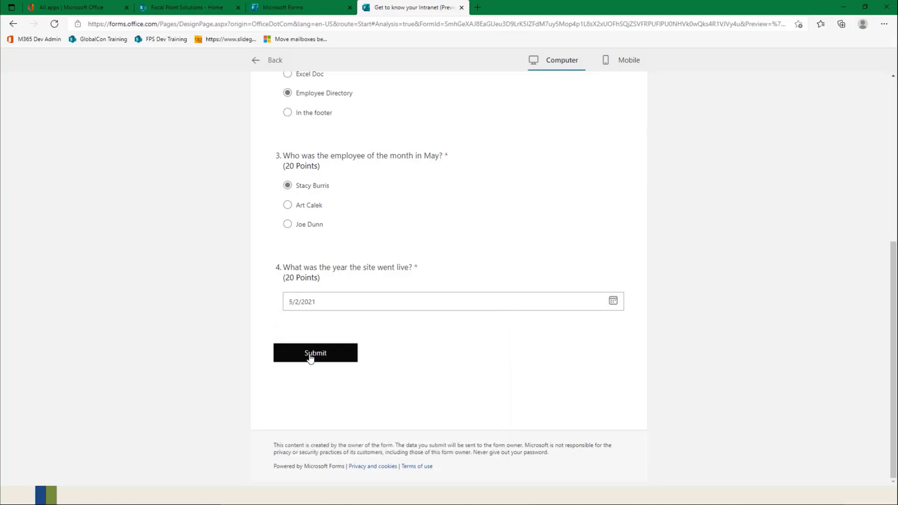
left_click(309, 358)
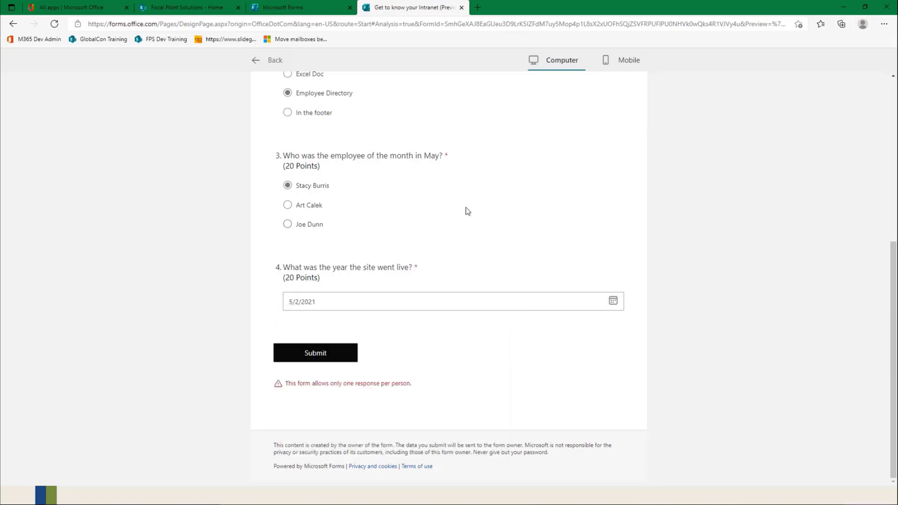
scroll(396, 402, "up", 6)
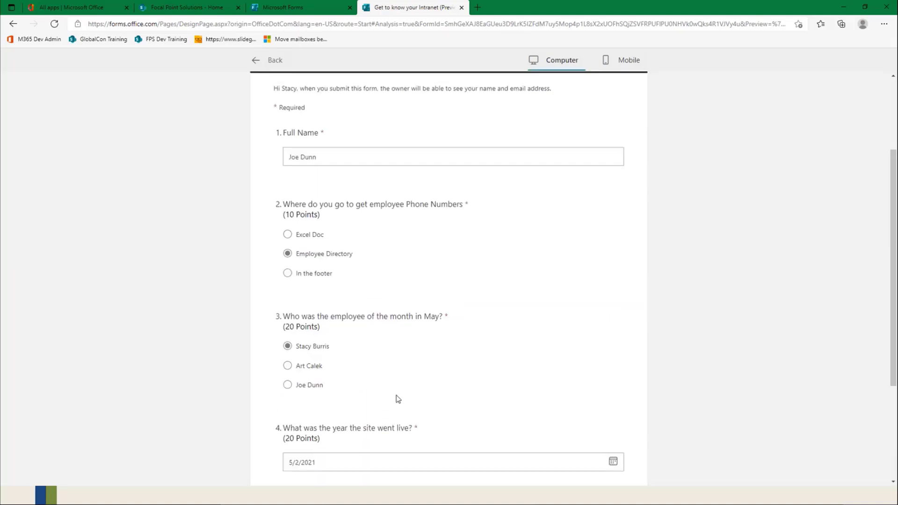
scroll(398, 400, "down", 6)
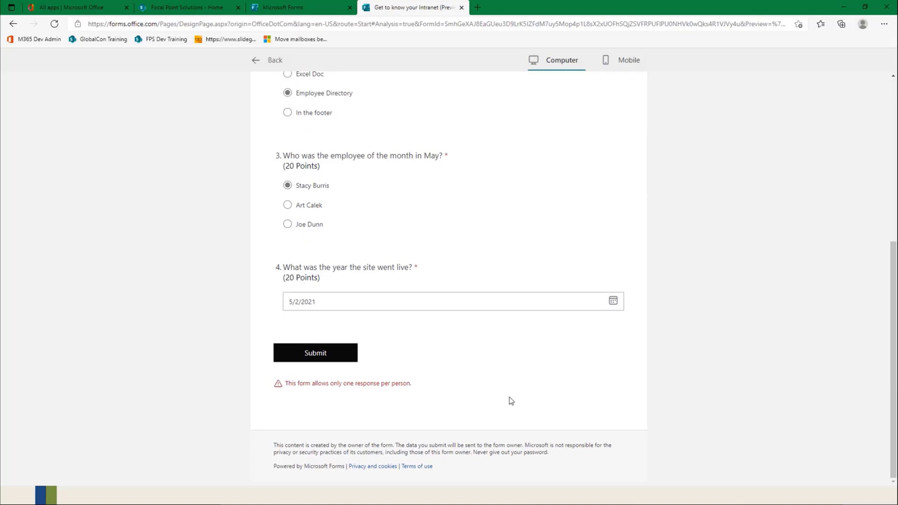
Step: Leave the preview and turn off the one response per person limit in the quiz settings
scroll(511, 400, "up", 6)
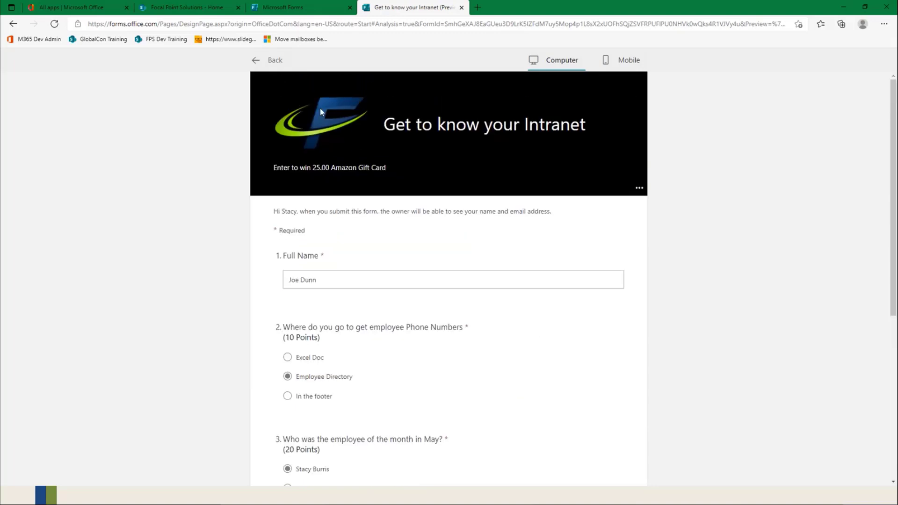
left_click(272, 60)
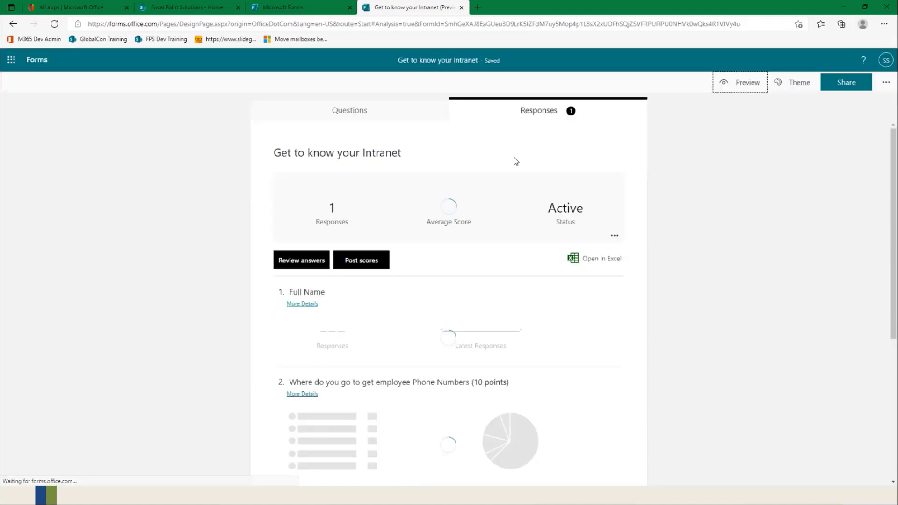
left_click(879, 82)
left_click(820, 114)
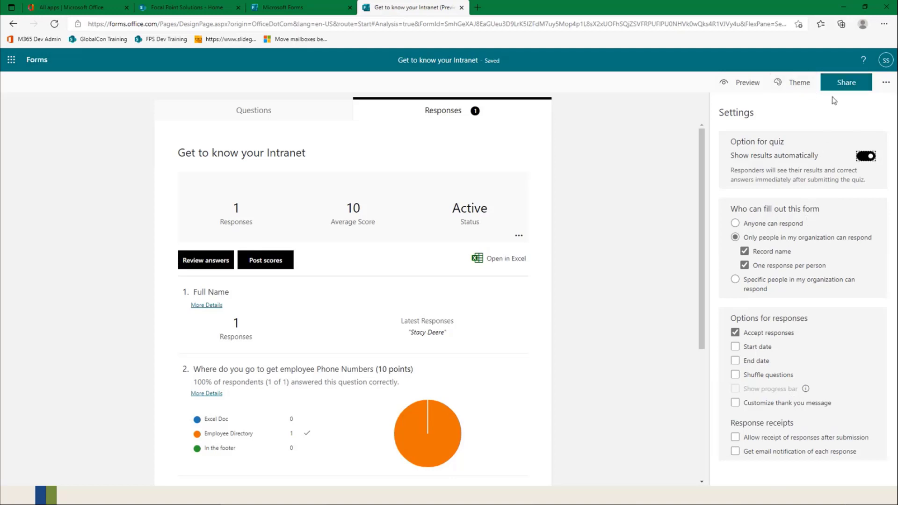
left_click(856, 87)
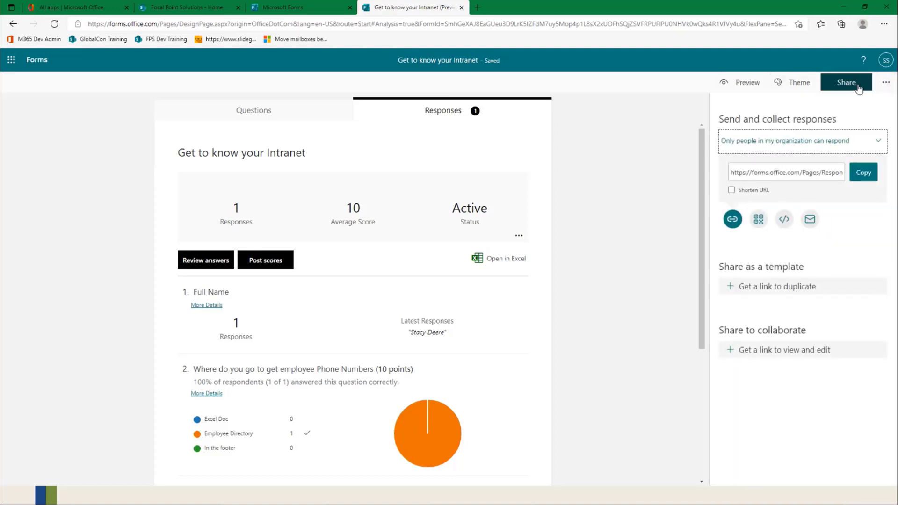
left_click(888, 86)
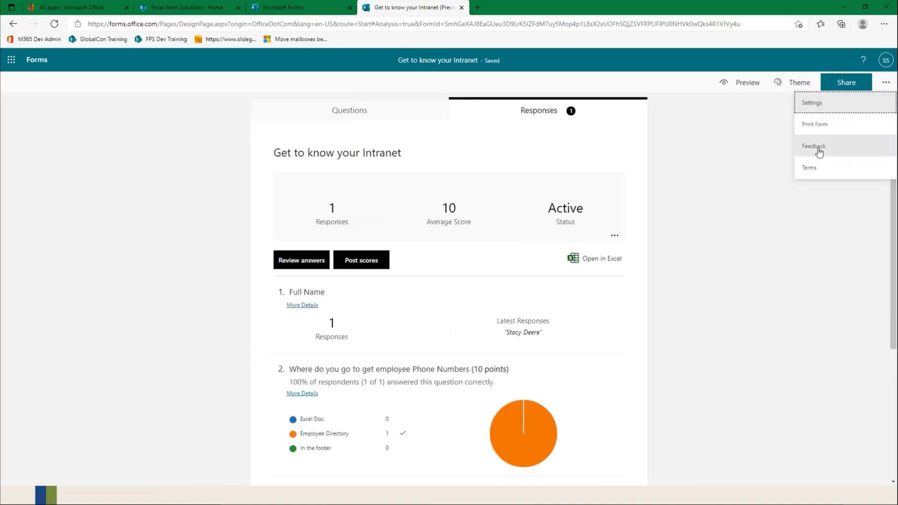
left_click(839, 103)
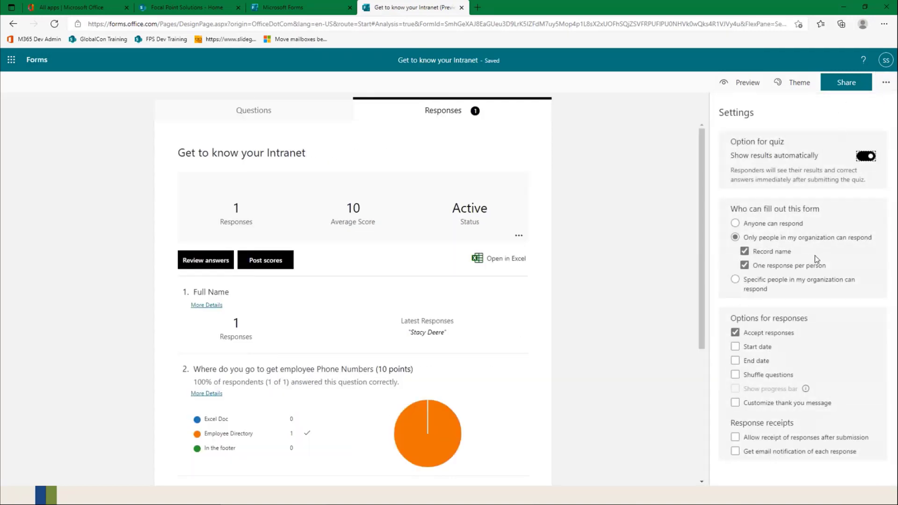
left_click(744, 265)
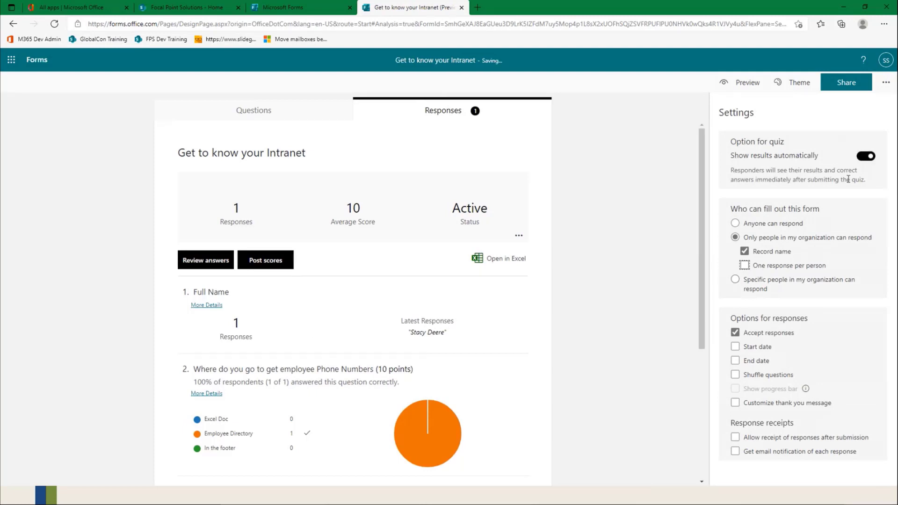
left_click(885, 82)
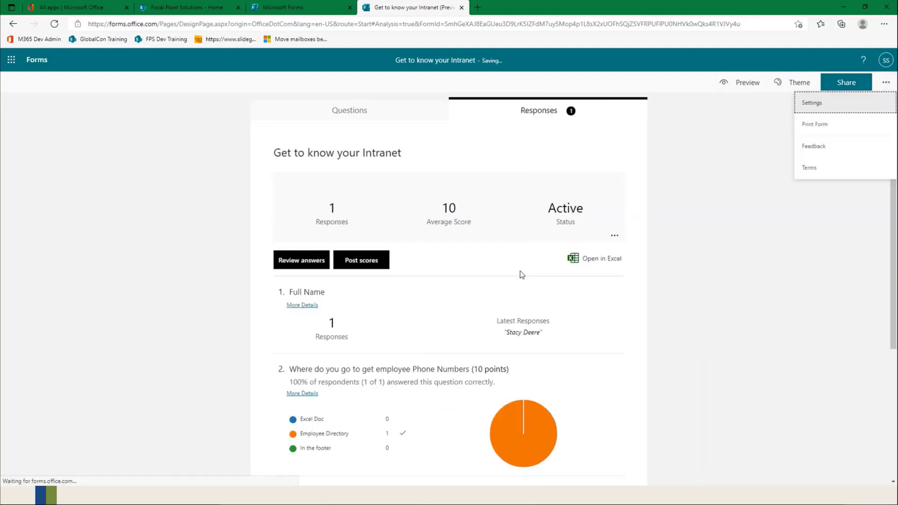
Step: Preview the quiz again and fill in the full name, choosing Employee Directory and the first employee of the month option
scroll(611, 201, "down", 5)
scroll(610, 200, "up", 5)
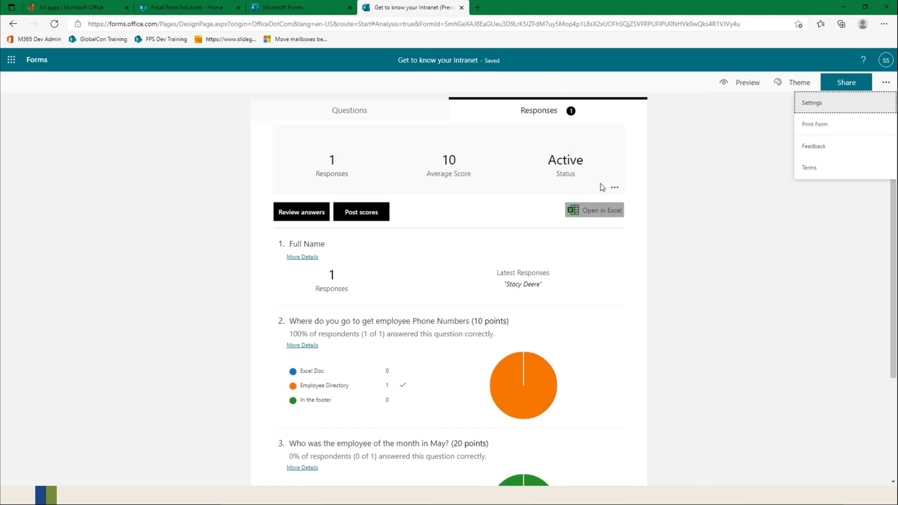
left_click(368, 110)
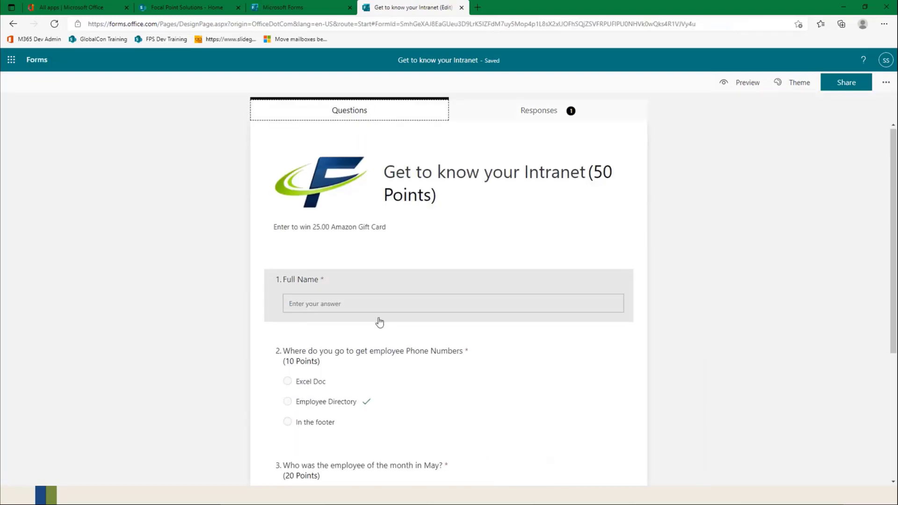
scroll(379, 309, "down", 4)
scroll(382, 301, "up", 4)
left_click(747, 82)
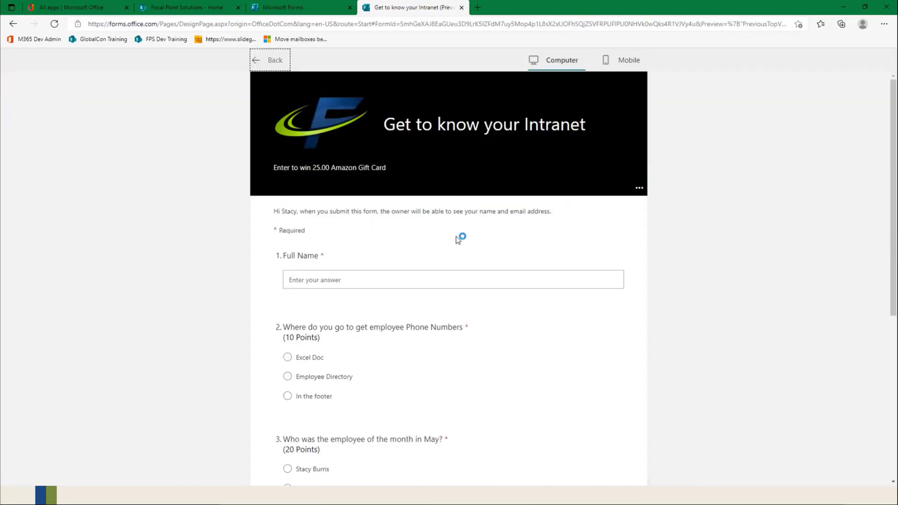
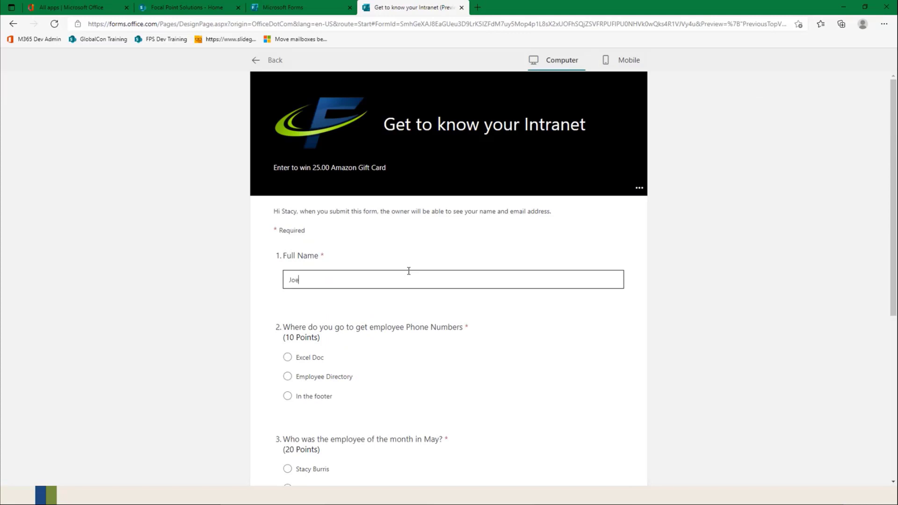
scroll(356, 357, "down", 1)
left_click(287, 319)
scroll(295, 322, "down", 3)
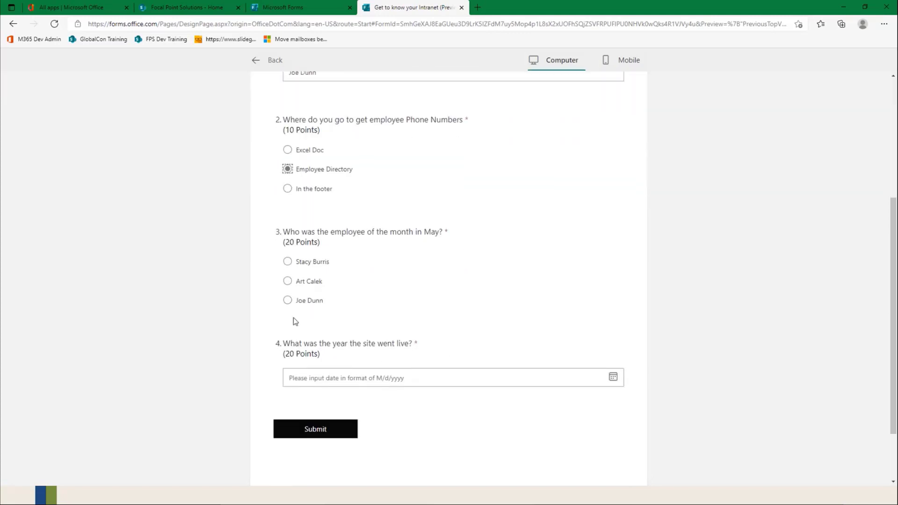
left_click(287, 261)
Step: Set the go-live date to 5/2/2021 and submit the test response
left_click(612, 377)
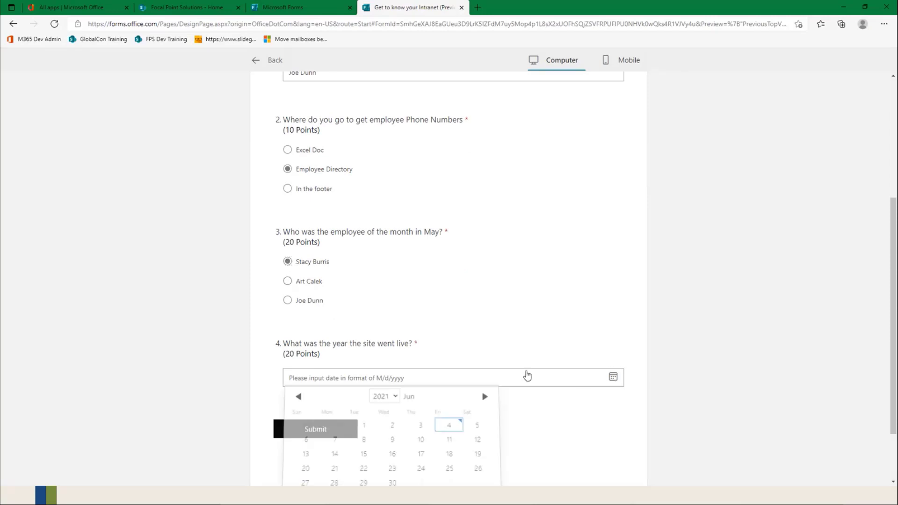
scroll(330, 446, "down", 2)
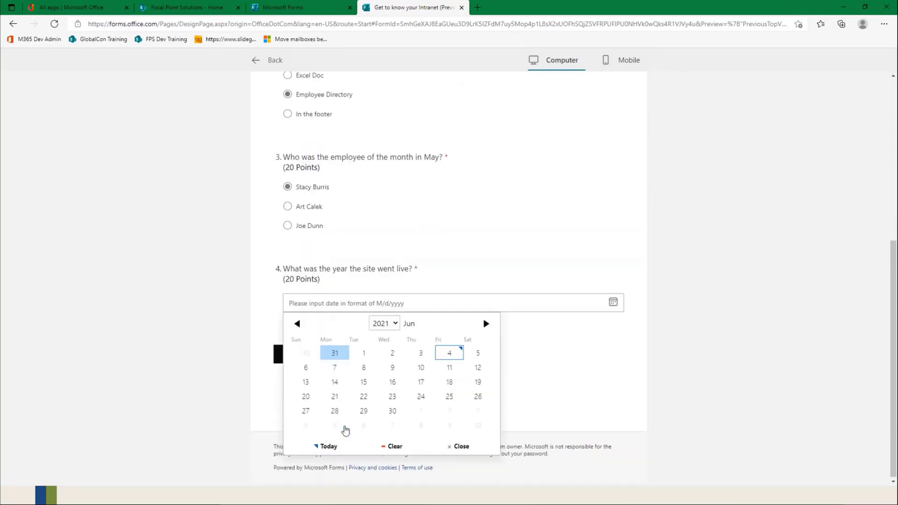
left_click(296, 321)
left_click(305, 365)
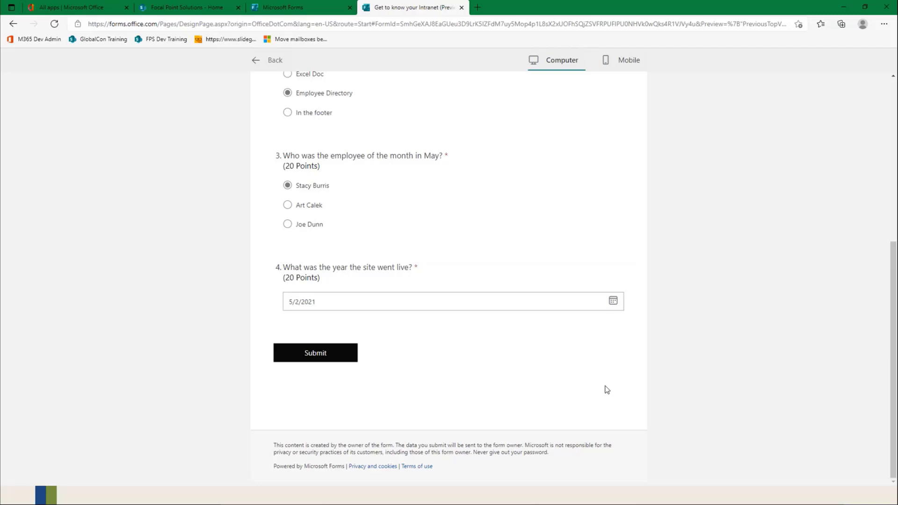
left_click(342, 357)
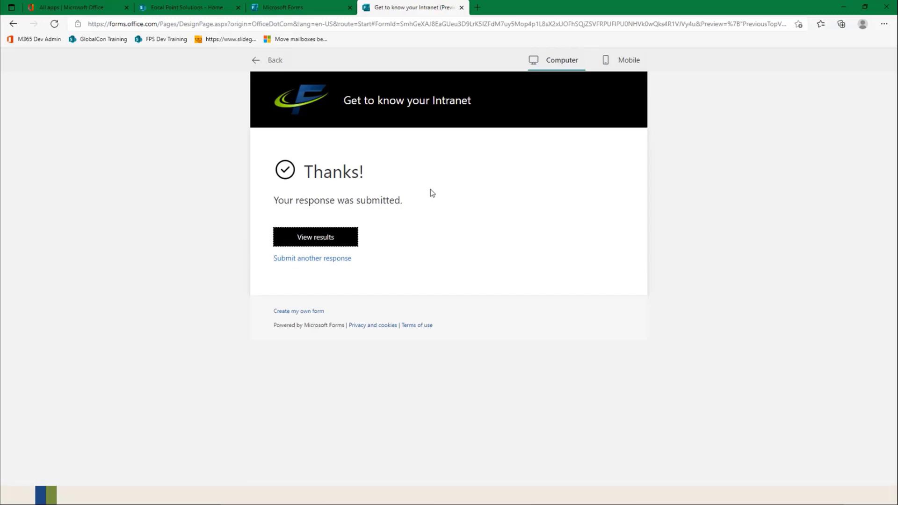
Step: Examine the quiz's response summary, then review the first respondent's individual answers and points
left_click(263, 60)
left_click(544, 116)
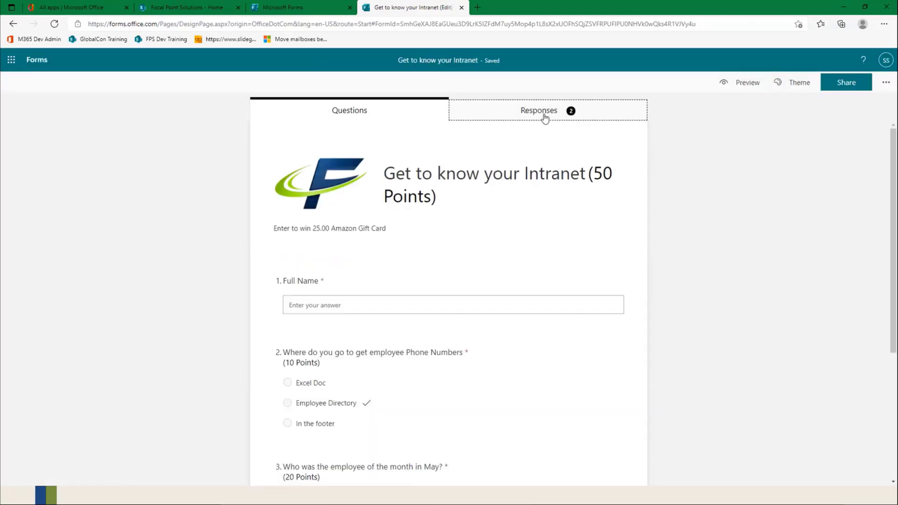
scroll(473, 177, "down", 2)
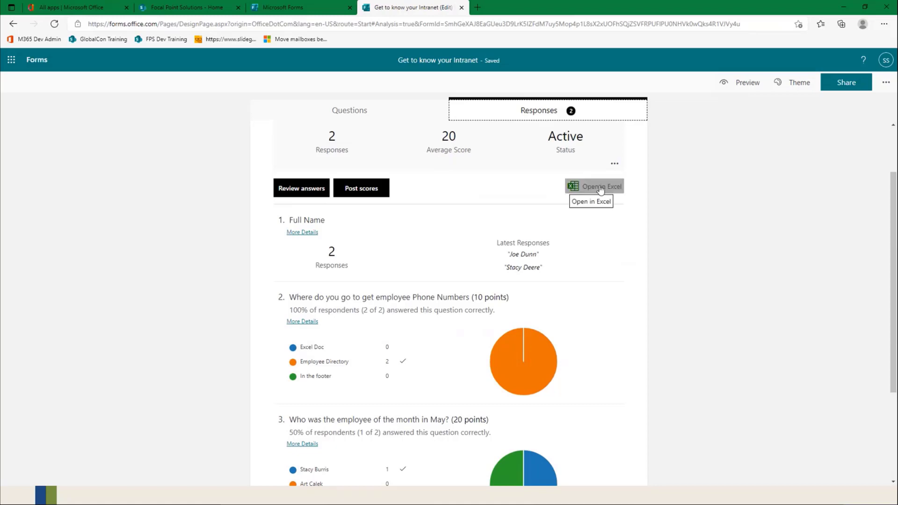
scroll(380, 260, "down", 3)
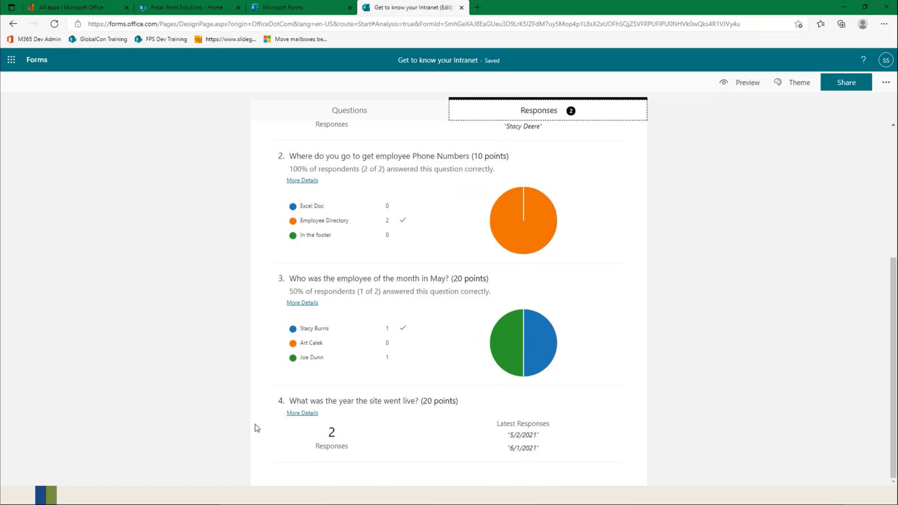
scroll(409, 387, "up", 5)
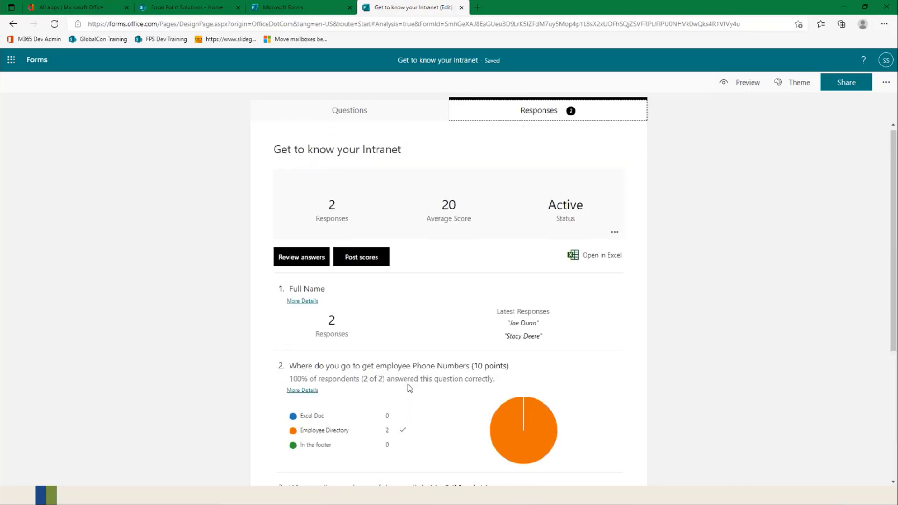
left_click(302, 262)
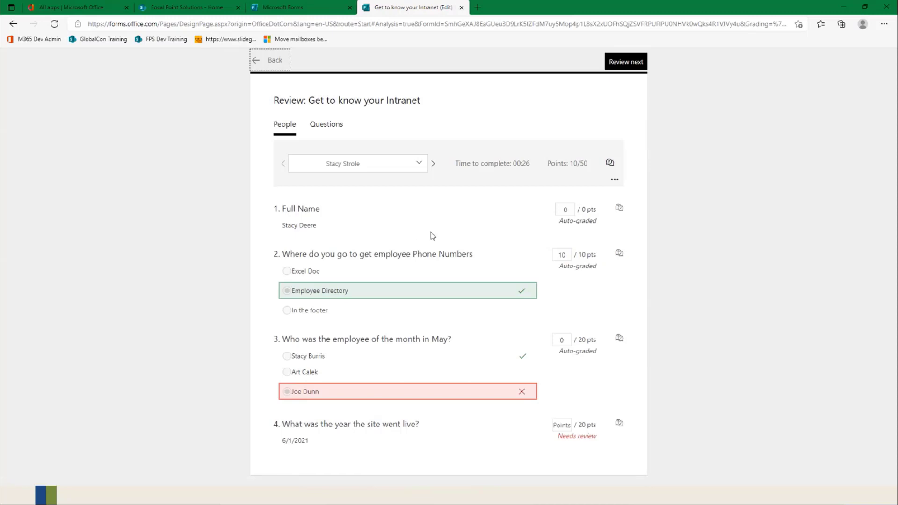
left_click(414, 164)
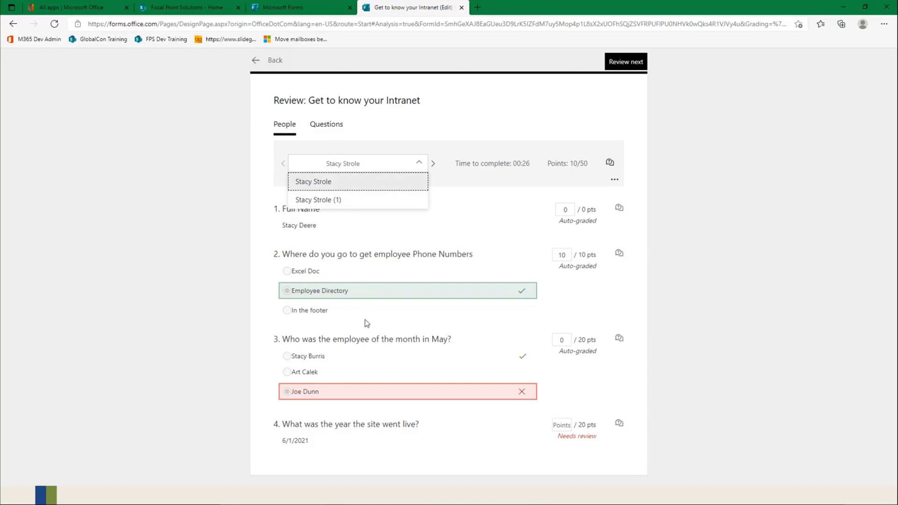
left_click(411, 182)
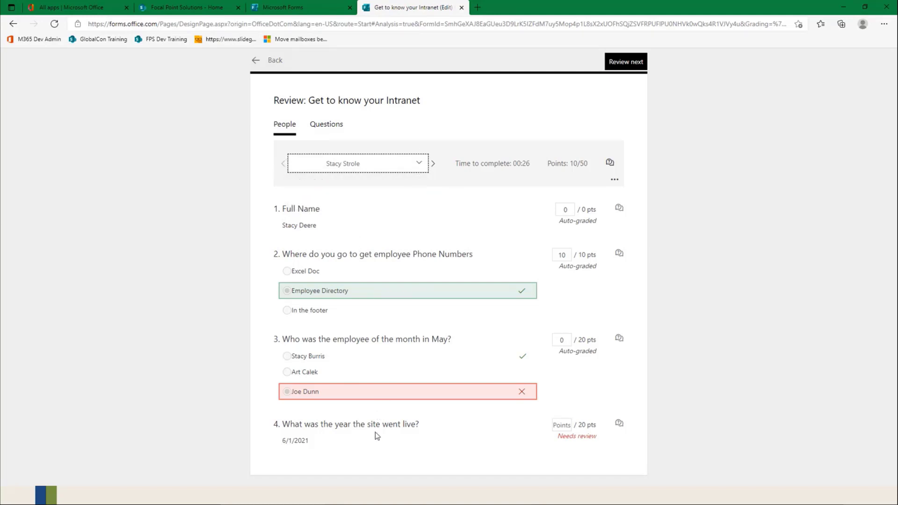
left_click(561, 424)
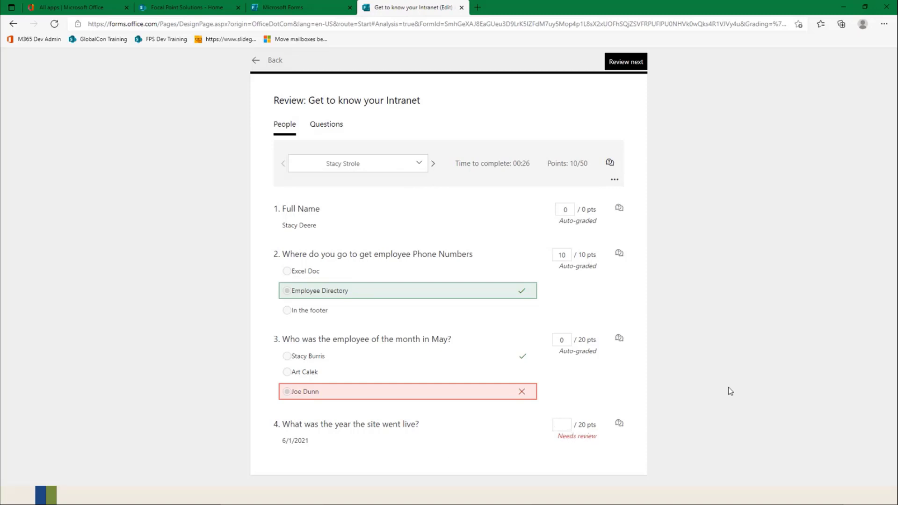
left_click(733, 305)
Step: Review the answers by question and grade the go-live date question with 20 points for 5/2/2021 and 0 for 6/1/2021
left_click(338, 127)
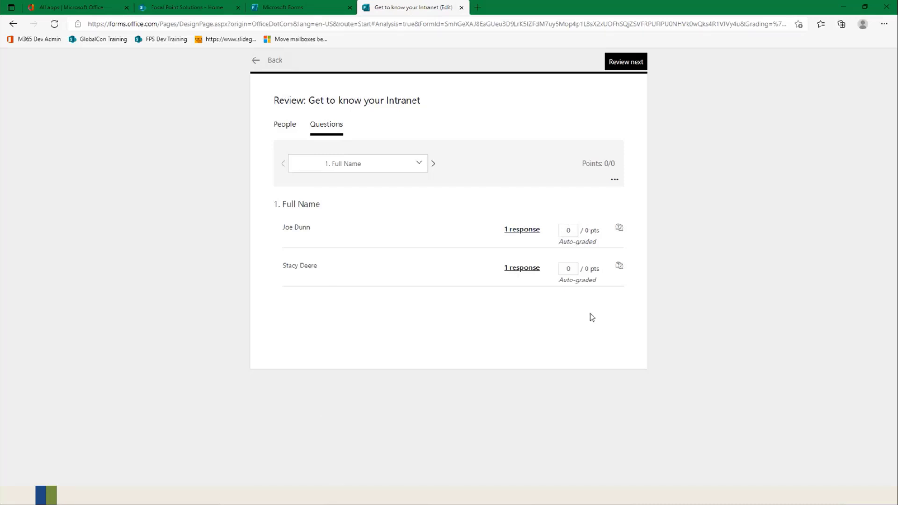
left_click(433, 165)
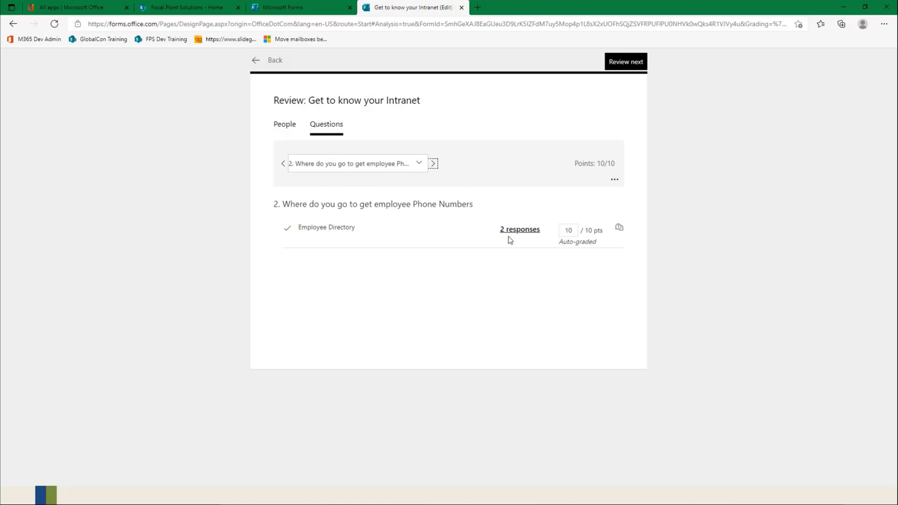
left_click(433, 164)
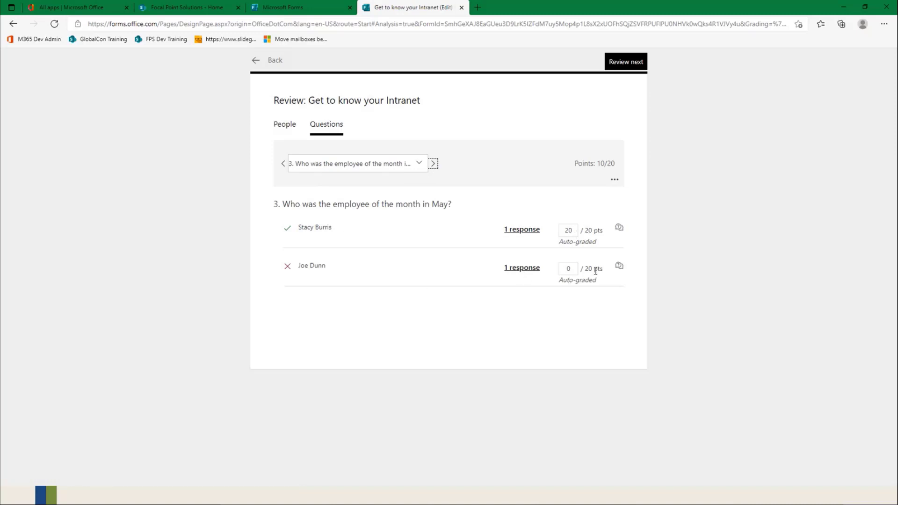
left_click(433, 164)
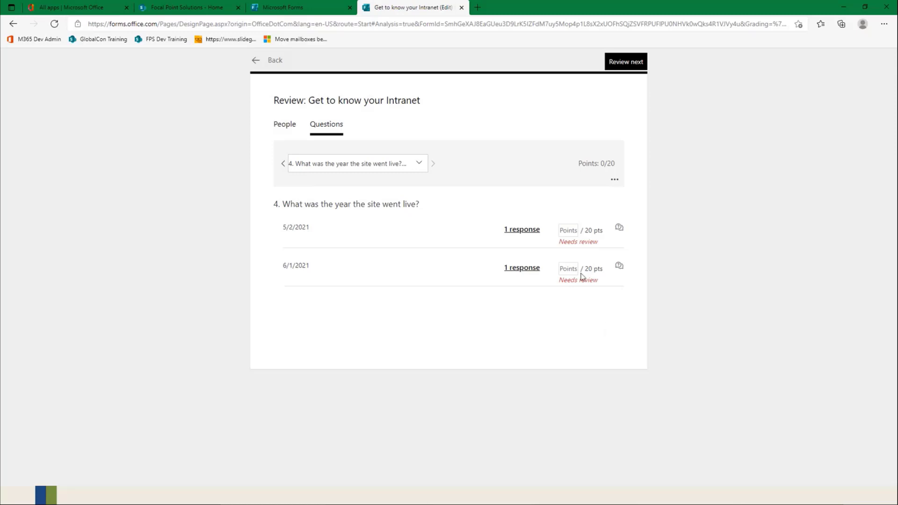
left_click(577, 234)
type("20")
left_click(570, 269)
type("0")
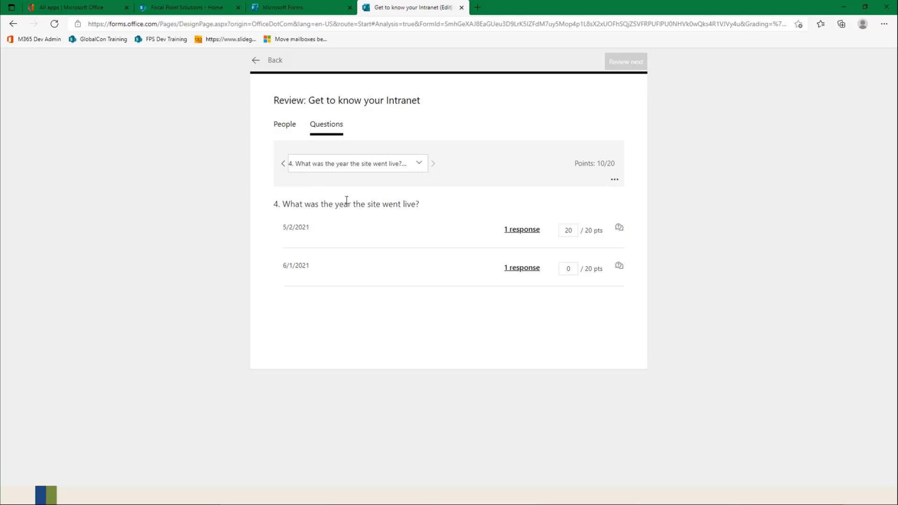
left_click(272, 62)
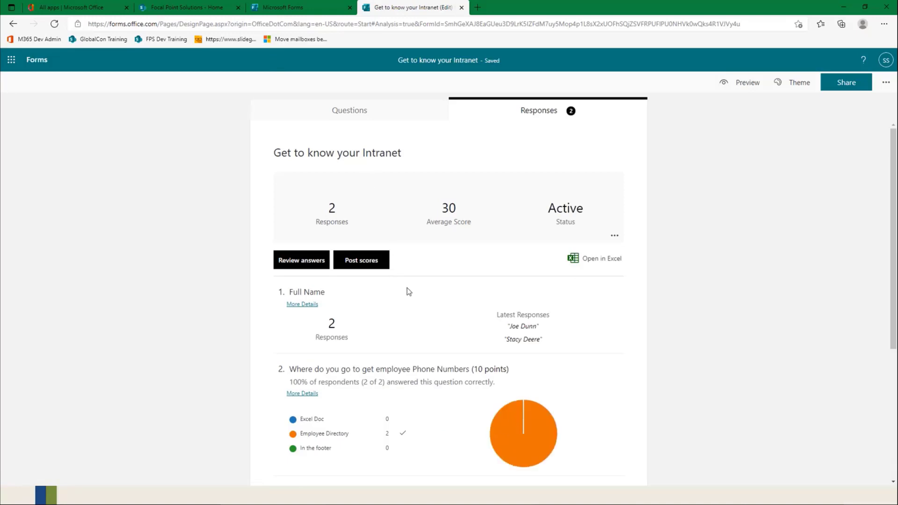
Step: Look over the response summary, then post the scores for all respondents
scroll(406, 288, "down", 5)
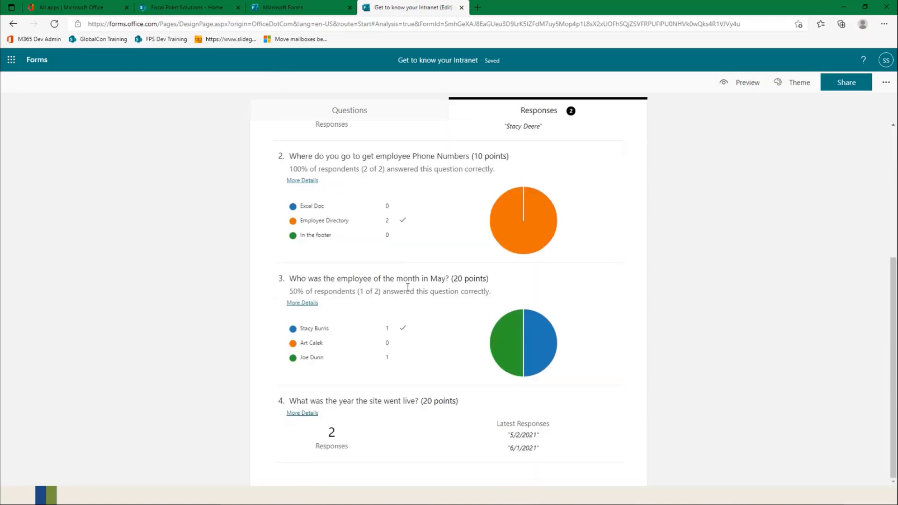
scroll(448, 327, "up", 5)
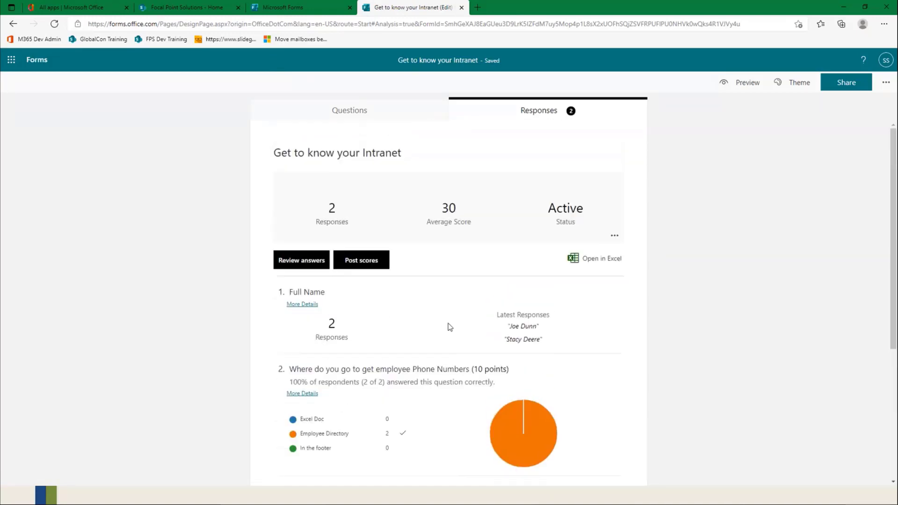
left_click(373, 264)
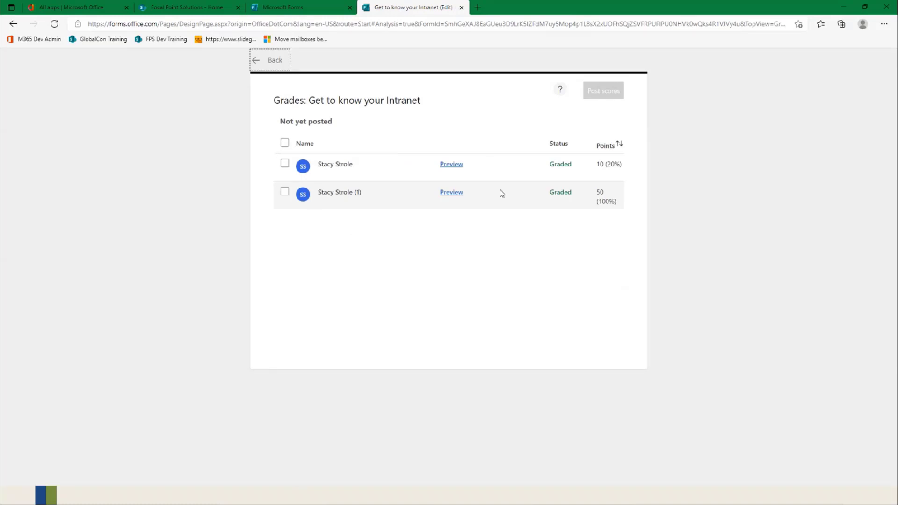
left_click(285, 143)
left_click(604, 94)
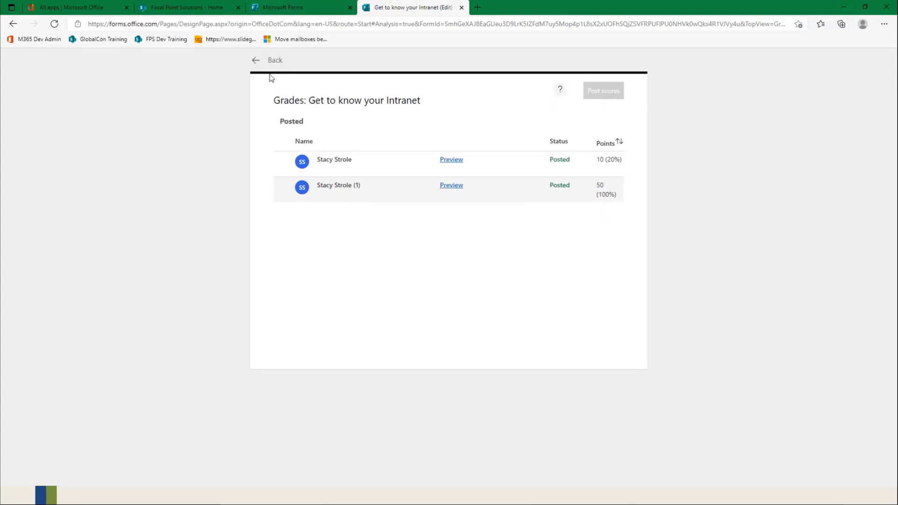
Step: Leave the quiz's grades, switch to the SharePoint home page and examine the embedded Get To Know Your Intranet results for each question
left_click(274, 60)
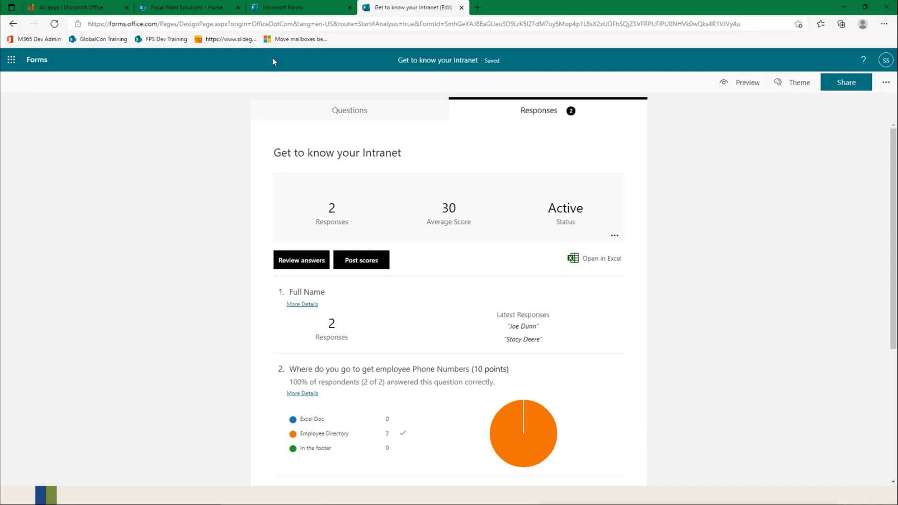
left_click(192, 8)
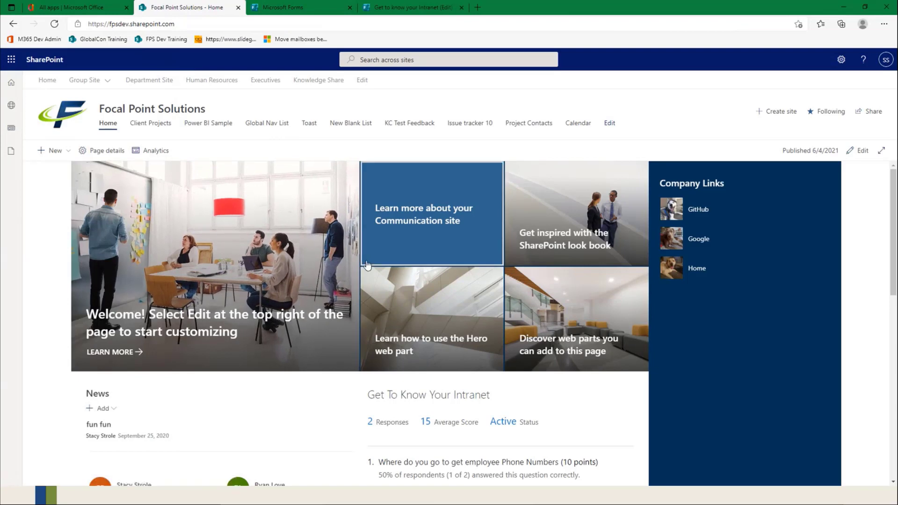
scroll(367, 265, "down", 1)
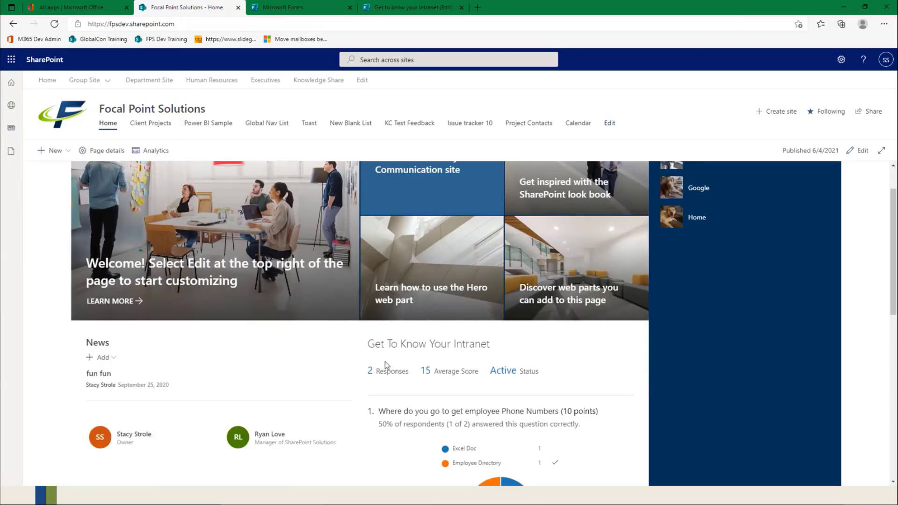
scroll(419, 364, "up", 1)
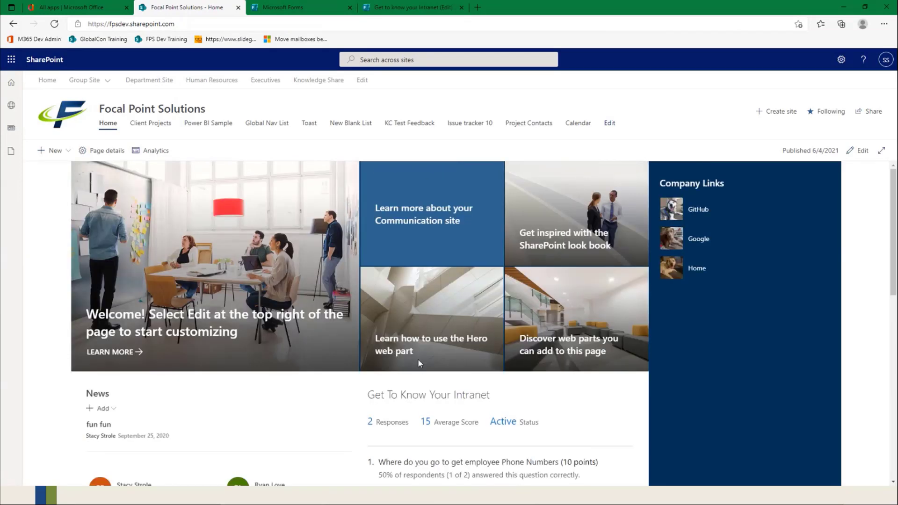
scroll(418, 364, "down", 2)
scroll(419, 364, "down", 2)
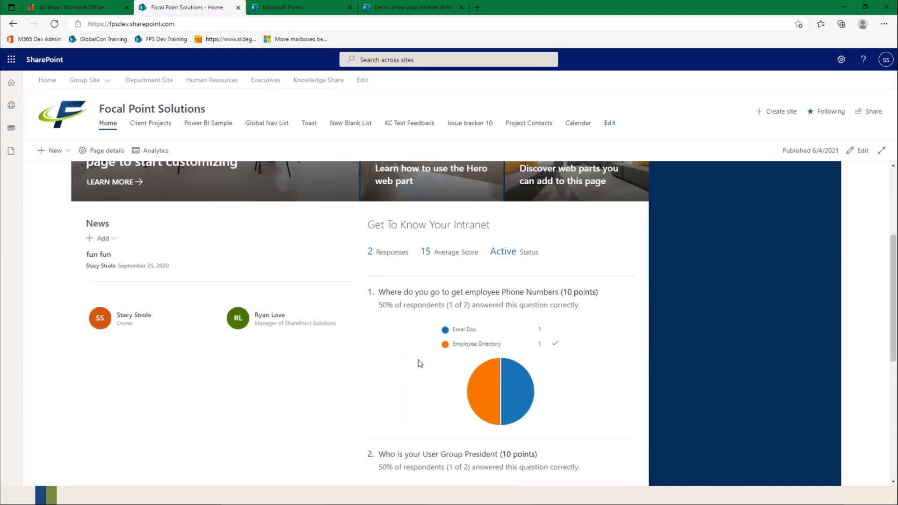
scroll(419, 364, "down", 2)
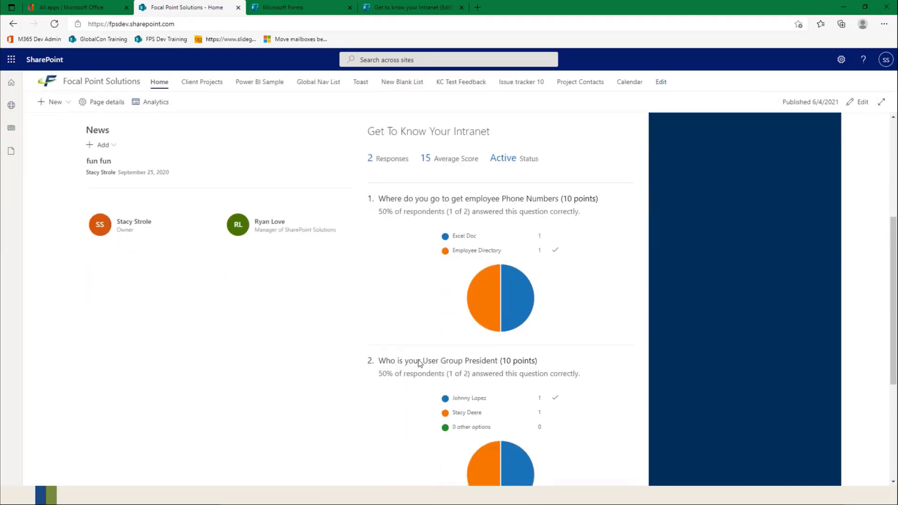
scroll(419, 362, "down", 1)
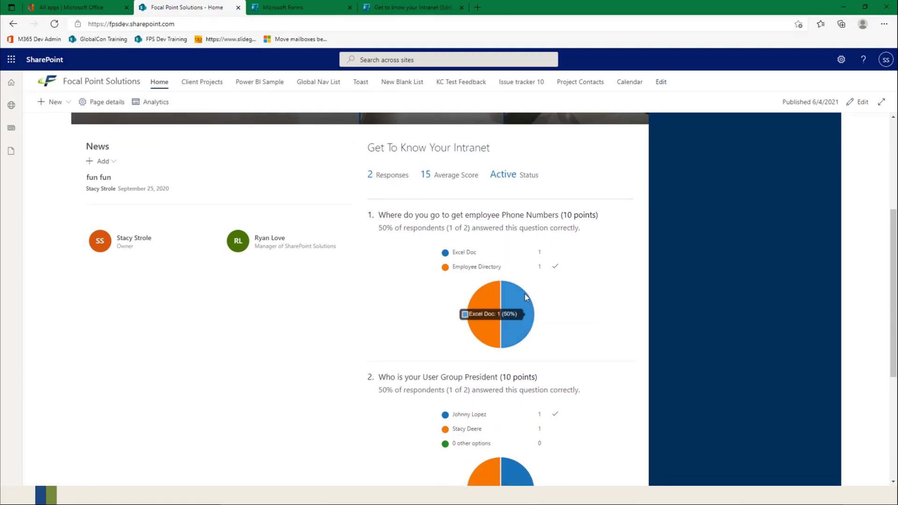
scroll(582, 291, "up", 1)
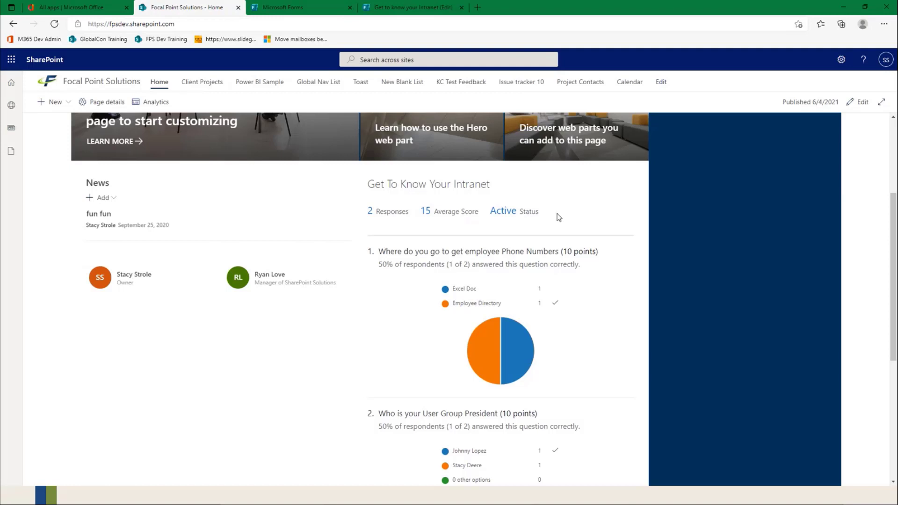
scroll(559, 217, "down", 2)
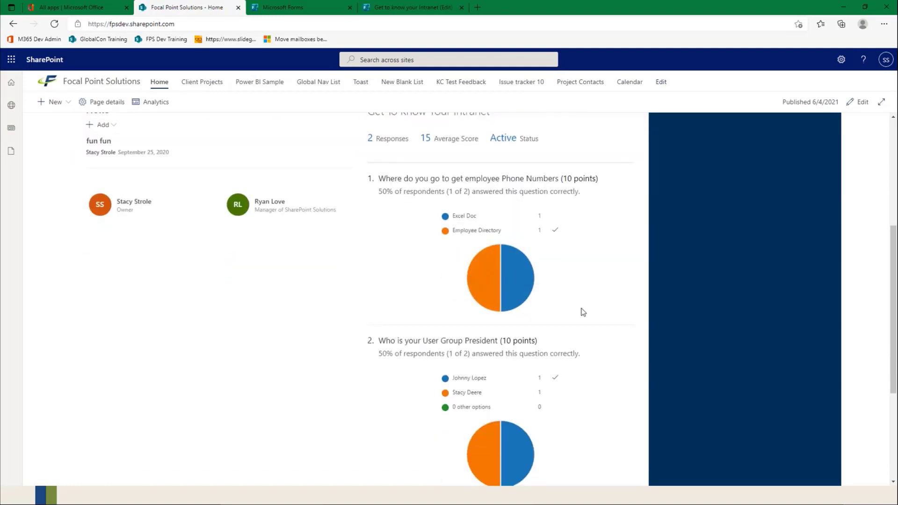
scroll(583, 312, "down", 5)
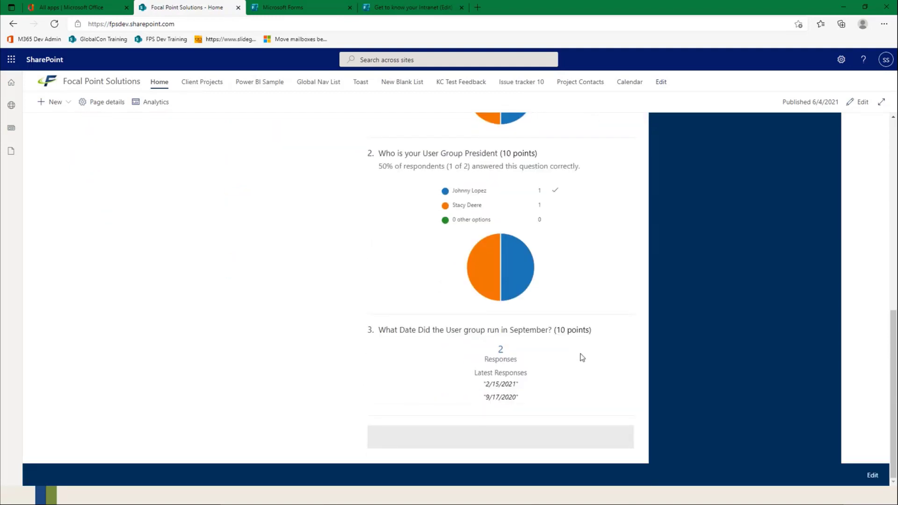
scroll(582, 357, "up", 12)
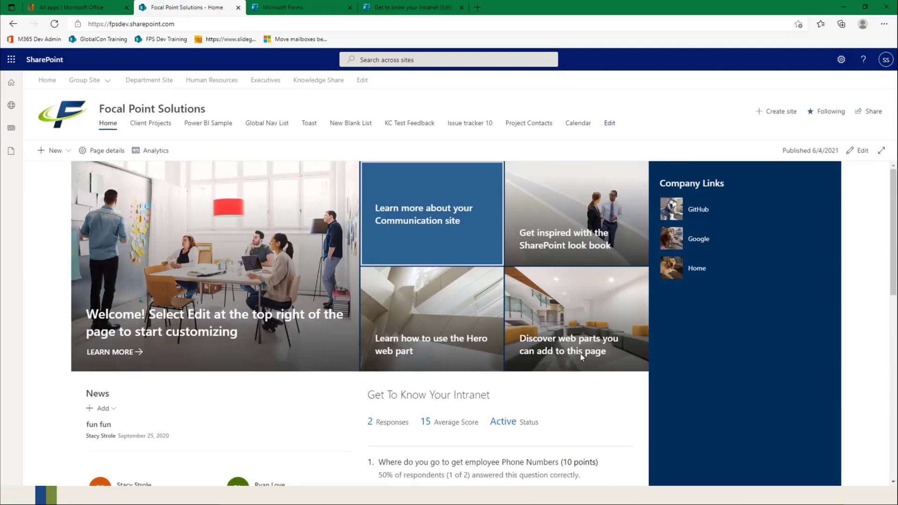
scroll(579, 360, "down", 2)
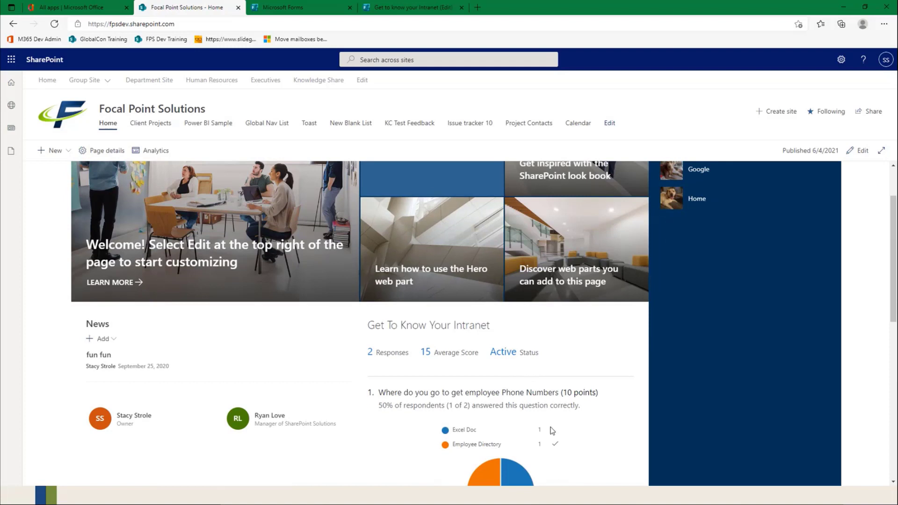
scroll(552, 430, "down", 1)
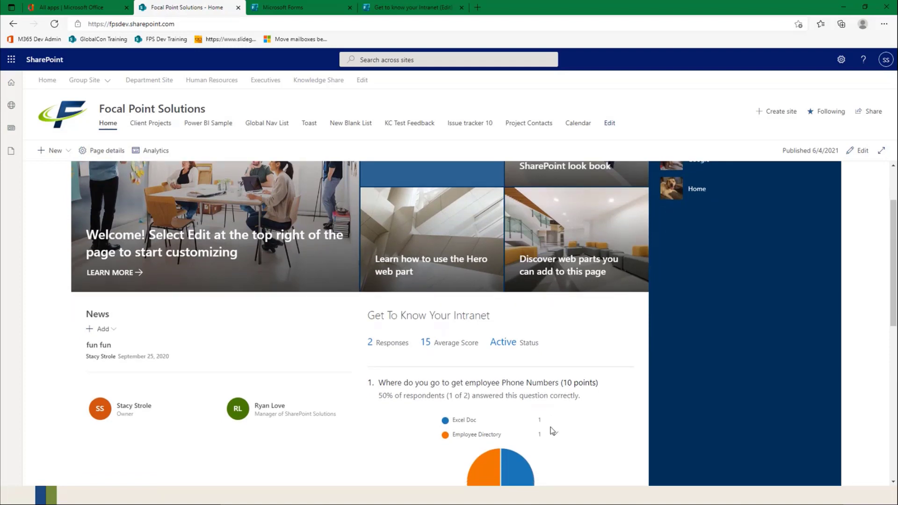
scroll(552, 430, "down", 8)
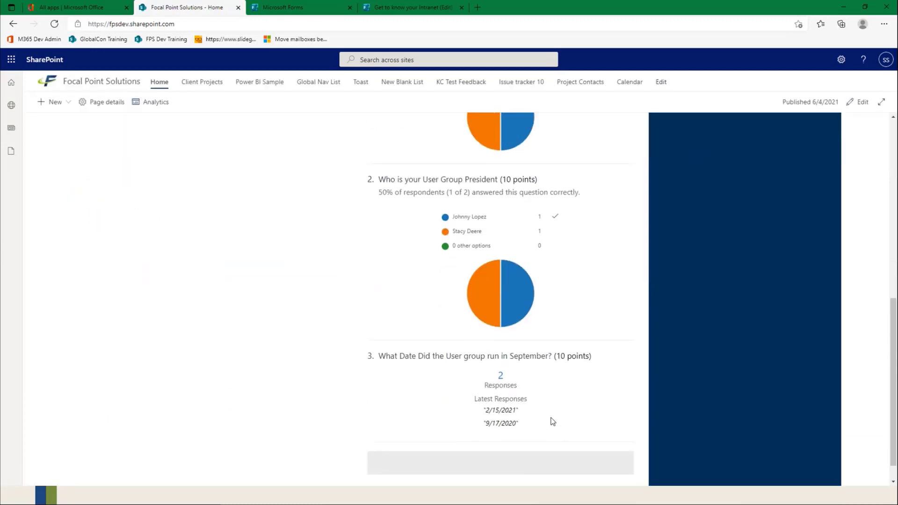
scroll(552, 420, "up", 9)
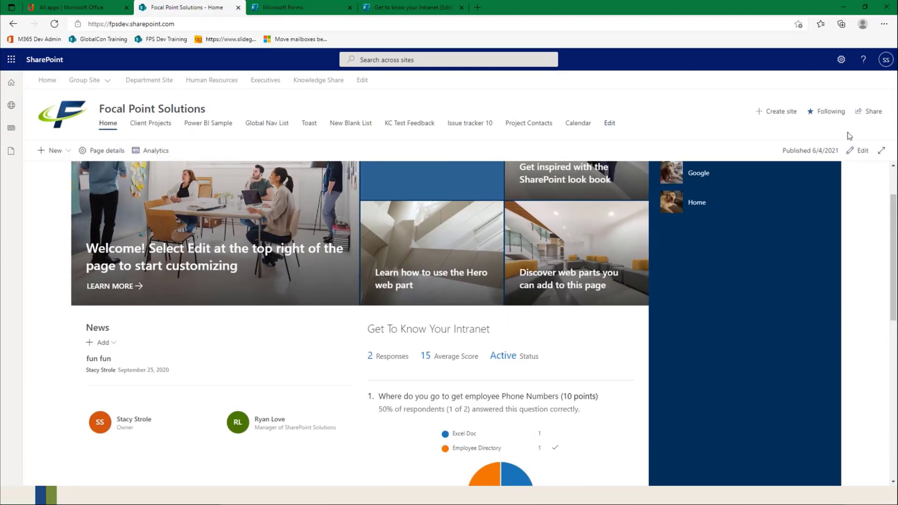
Step: Put the home page into edit mode and set the Get To Know Your Intranet Forms web part to collect responses
left_click(857, 150)
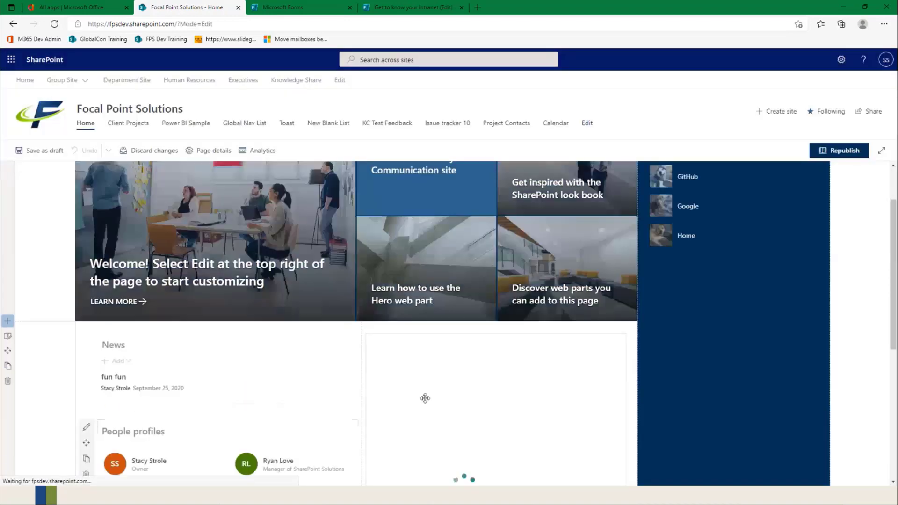
scroll(385, 309, "down", 2)
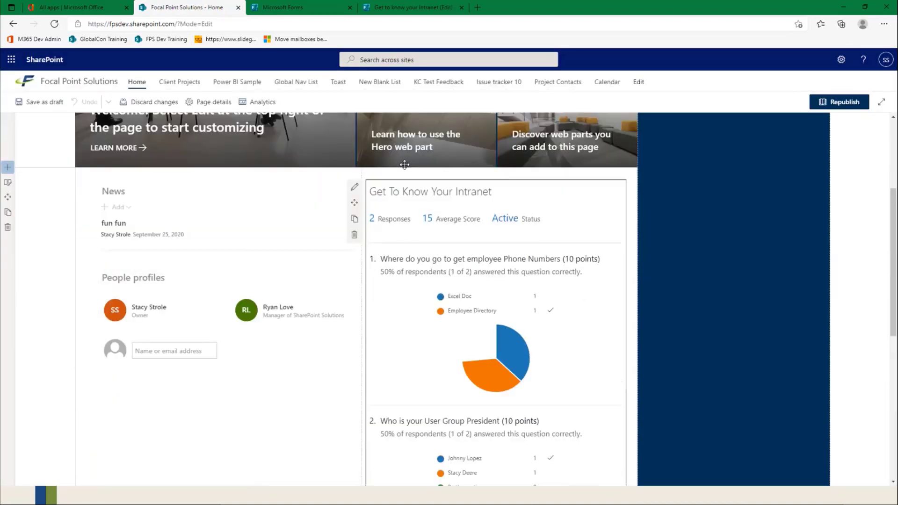
left_click(354, 187)
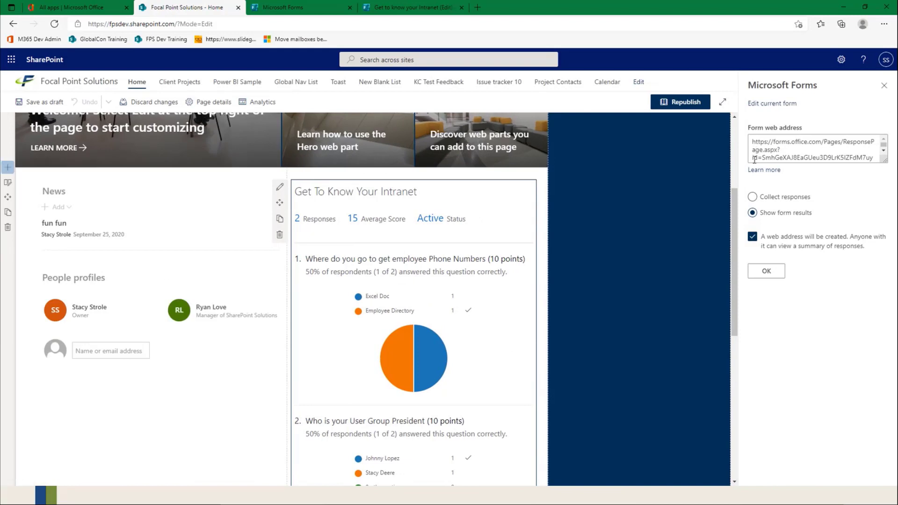
left_click(763, 197)
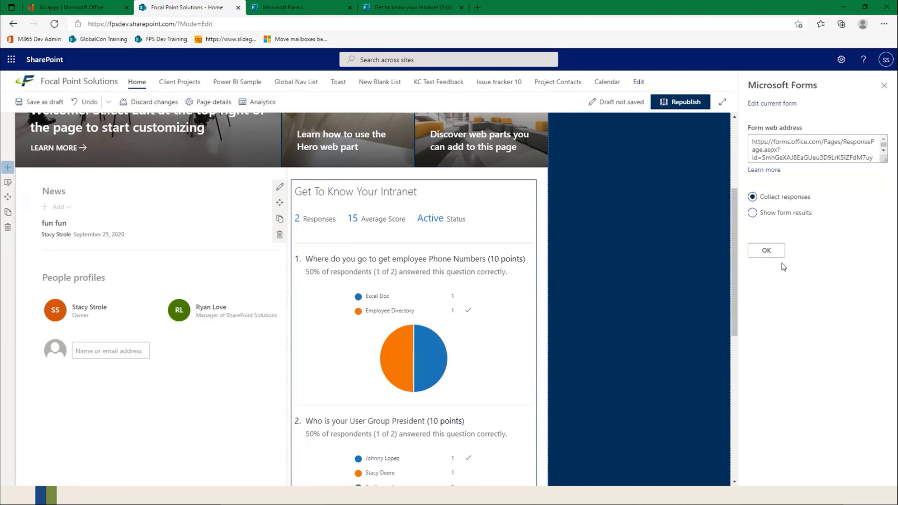
left_click(769, 253)
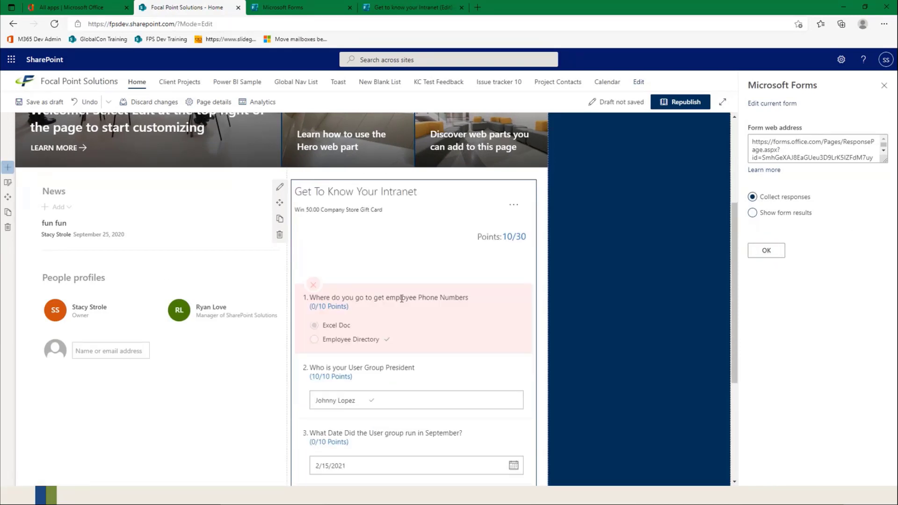
left_click(884, 85)
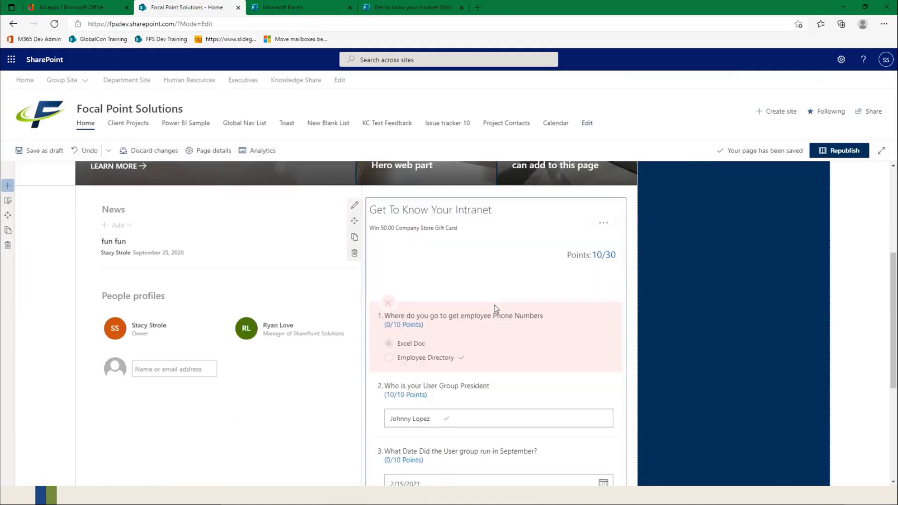
Step: Look over the embedded quiz form and delete its web part from the home page's second column
scroll(496, 309, "down", 2)
scroll(496, 309, "up", 3)
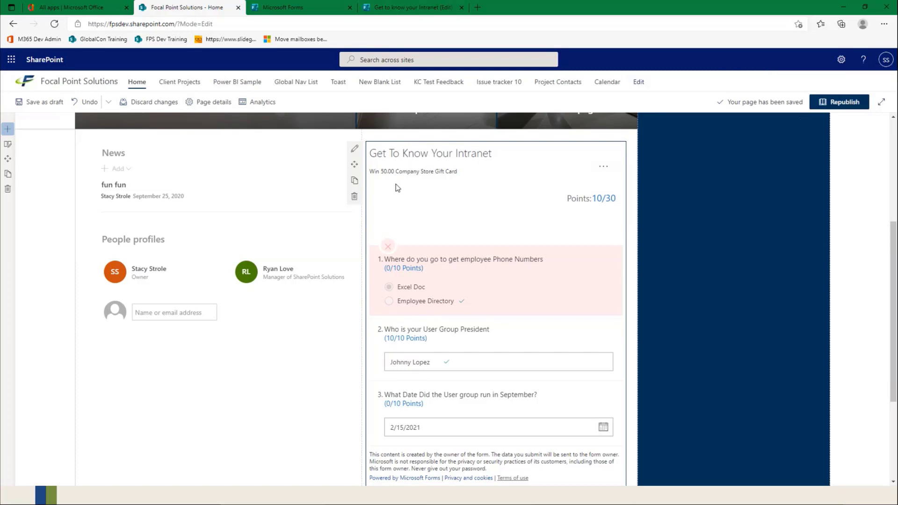
left_click(355, 198)
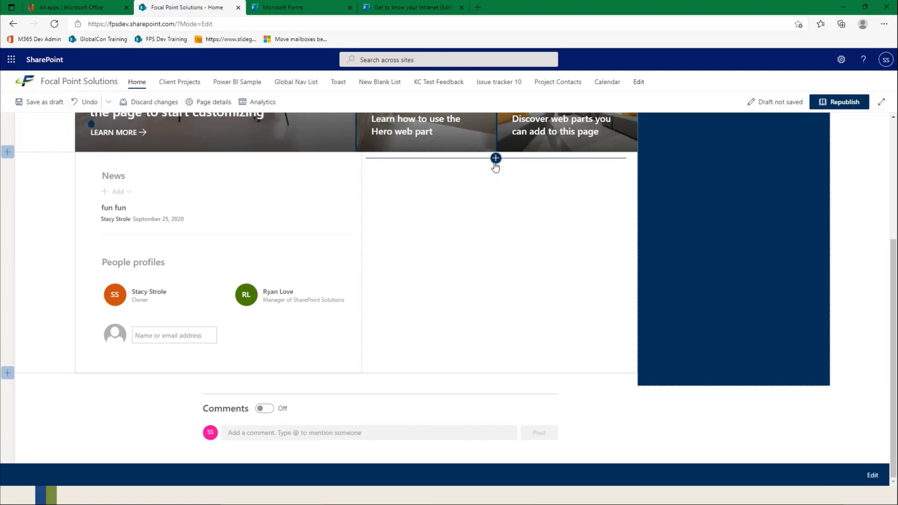
Step: Switch to the quiz in Microsoft Forms, copy its web address from the questions view, and return to the SharePoint page
left_click(406, 9)
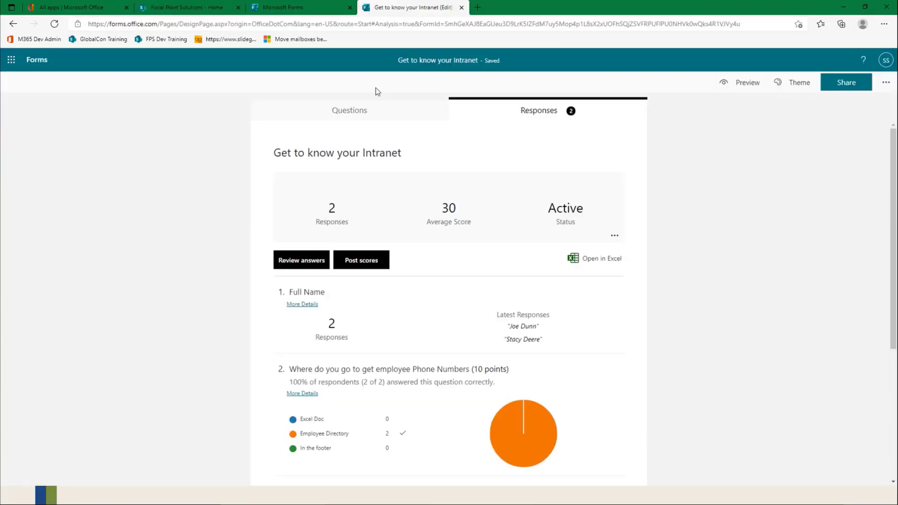
left_click(346, 111)
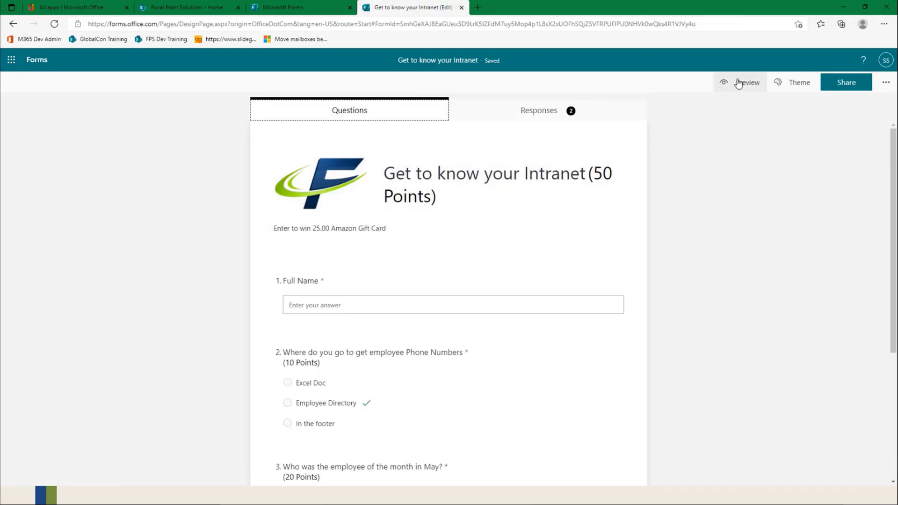
left_click(404, 27)
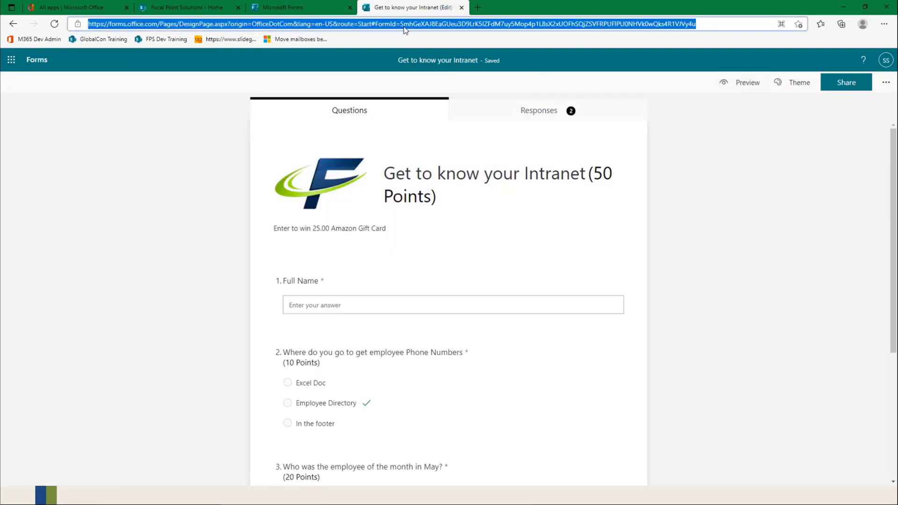
left_click(337, 8)
left_click(173, 9)
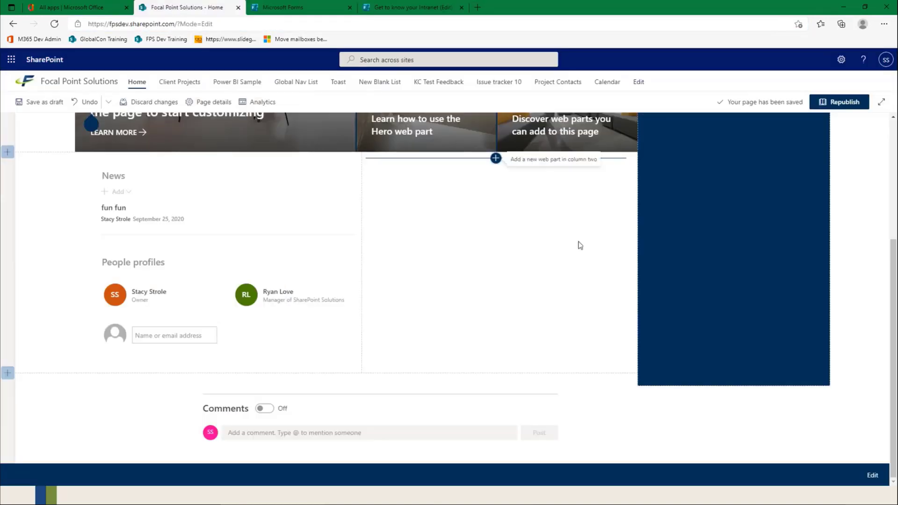
Step: Add a Call to action web part to the page's empty second column and open its properties
left_click(496, 158)
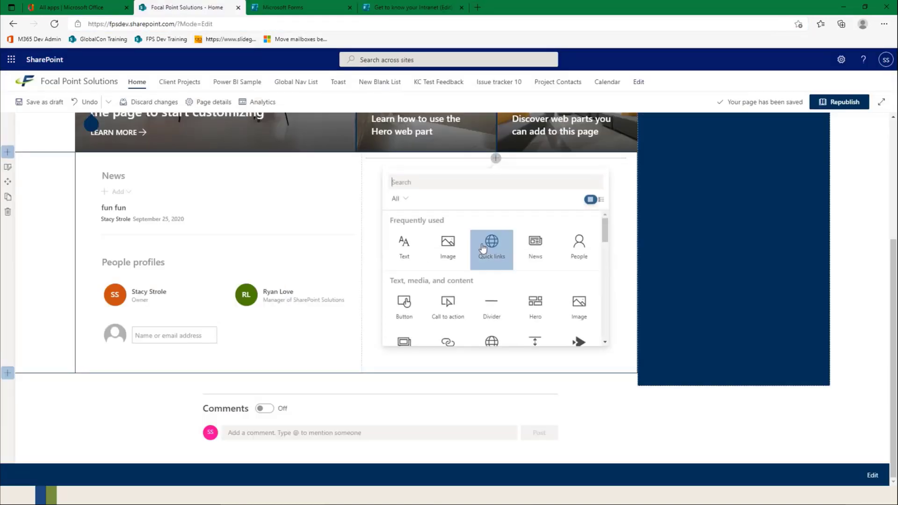
left_click(449, 307)
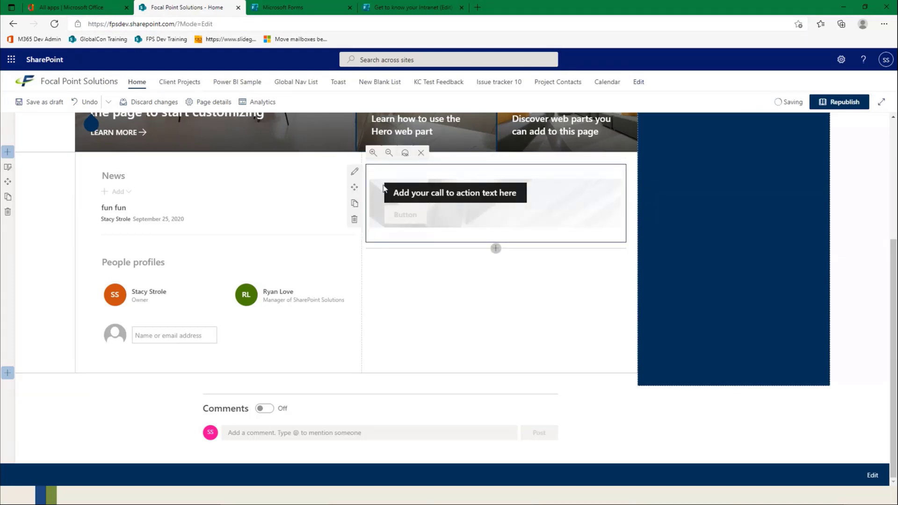
left_click(354, 171)
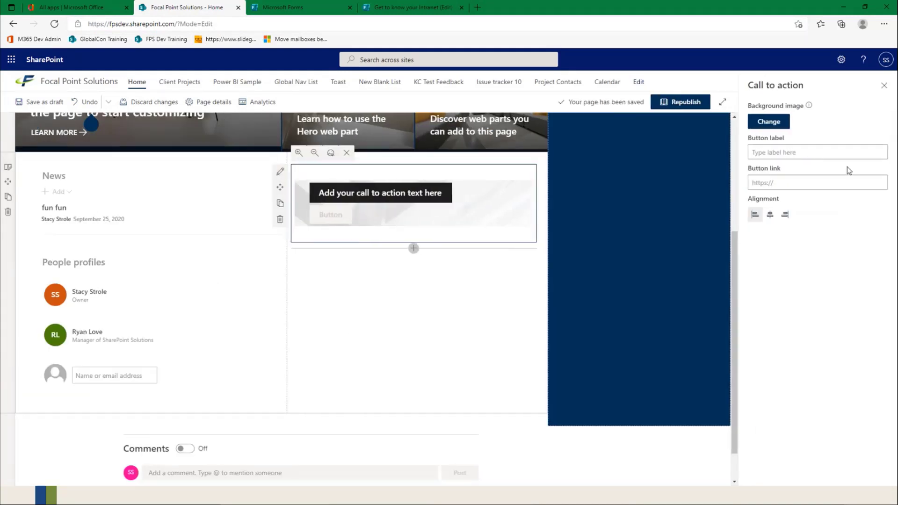
Step: Set the Call to action's background to the red-orange sunset image with a palm tree from the web search's Backgrounds category
left_click(767, 123)
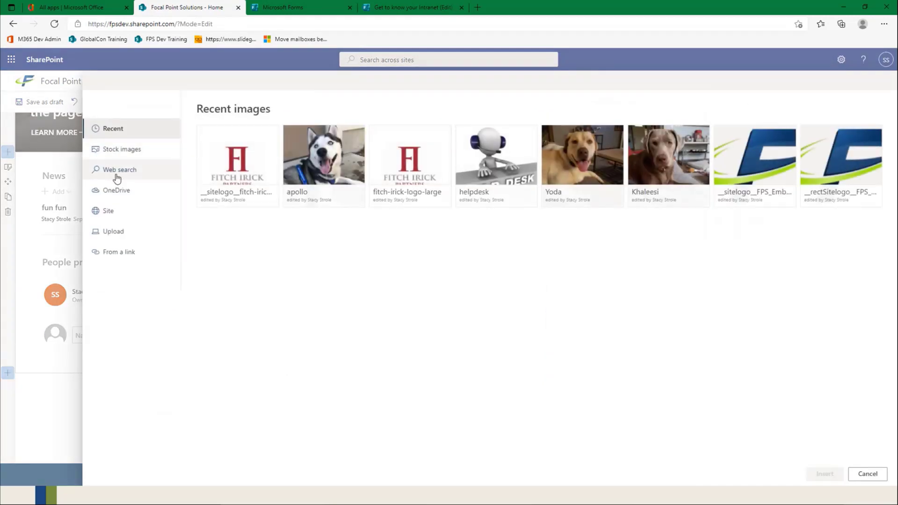
left_click(117, 176)
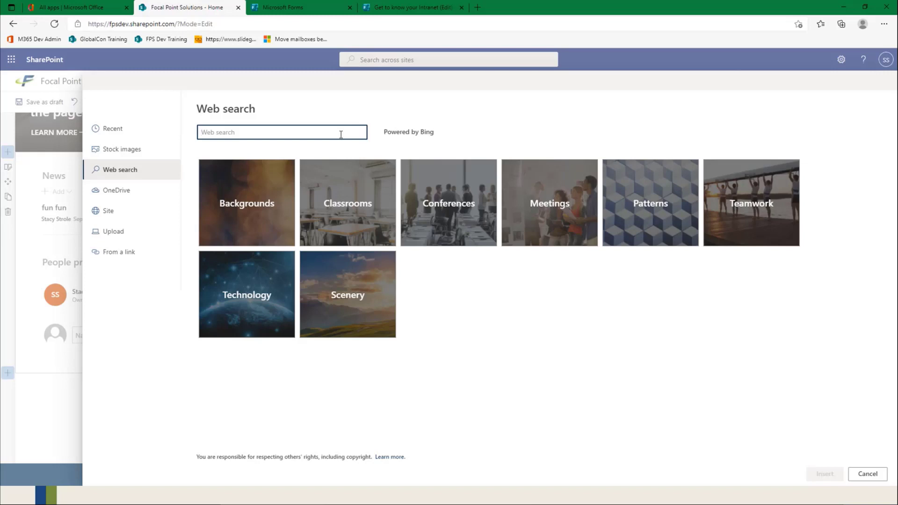
left_click(256, 206)
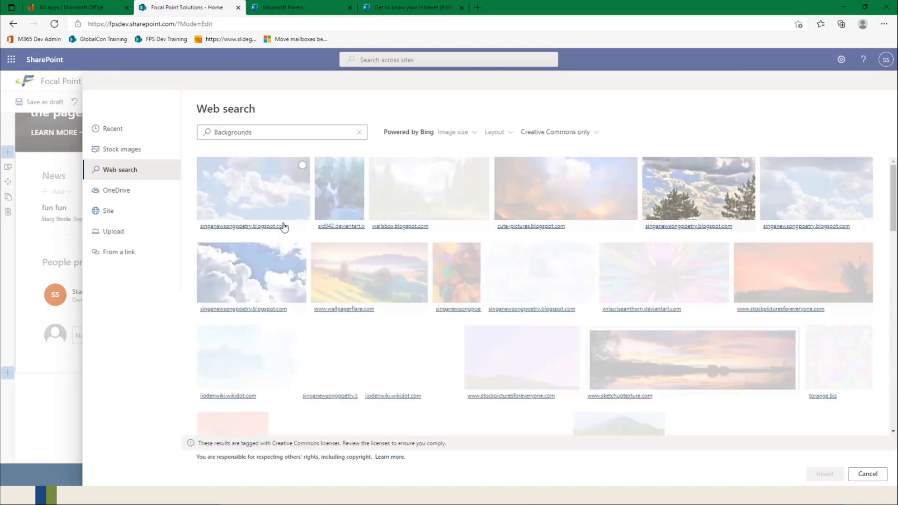
left_click(774, 273)
left_click(824, 473)
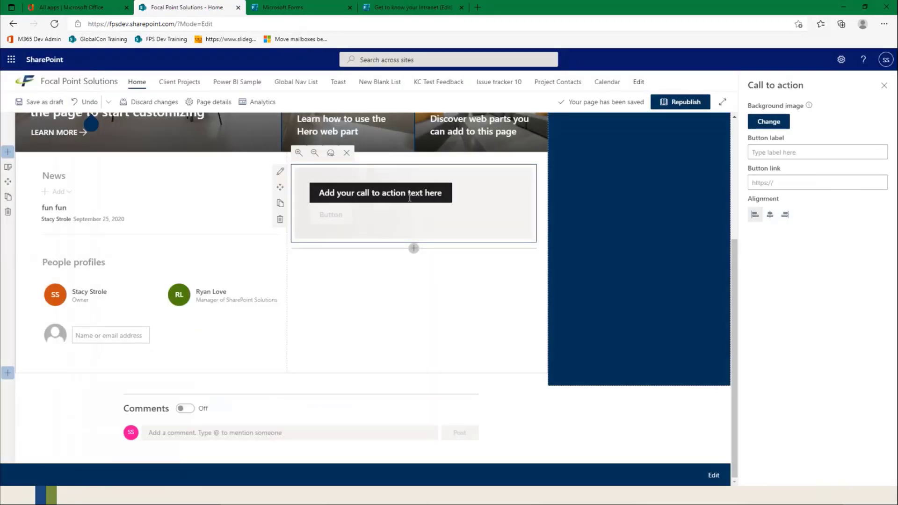
Step: Label the Call to action button "Get to know your Intranet" and link it to the quiz's copied web address
left_click(797, 153)
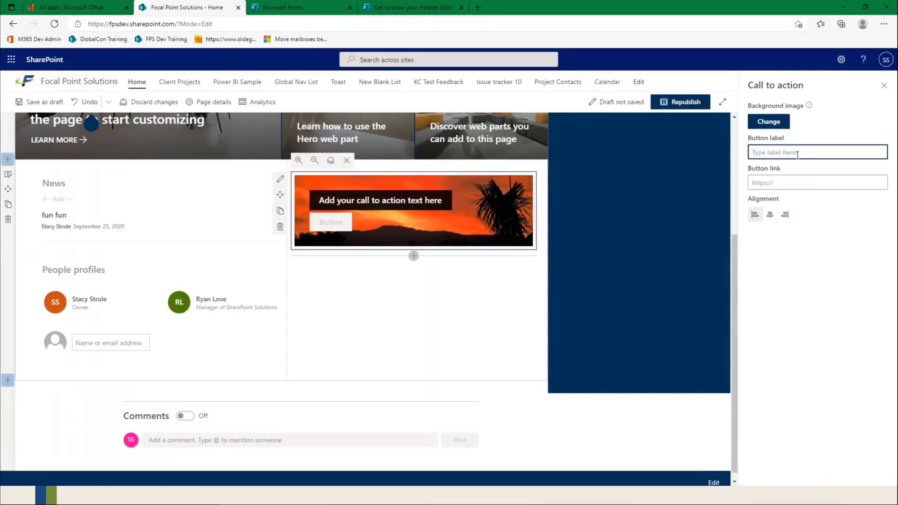
type("Get to know you")
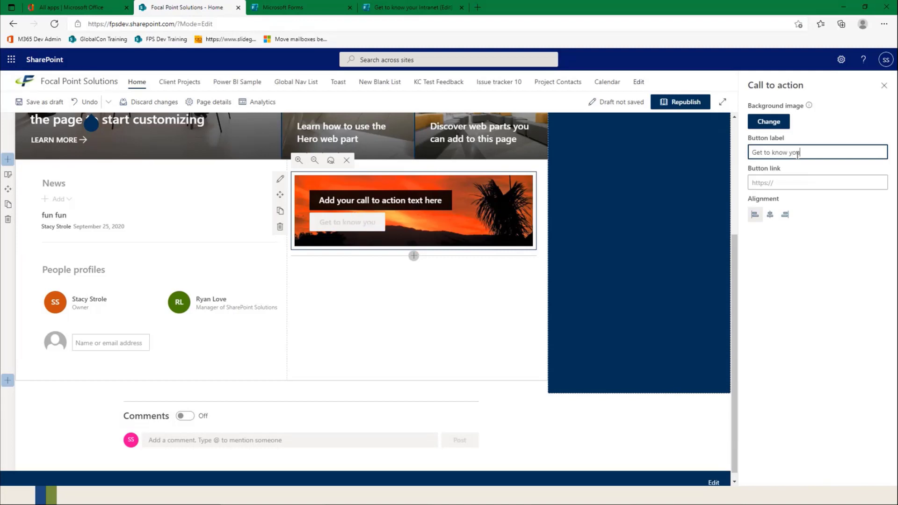
type("r Intranet")
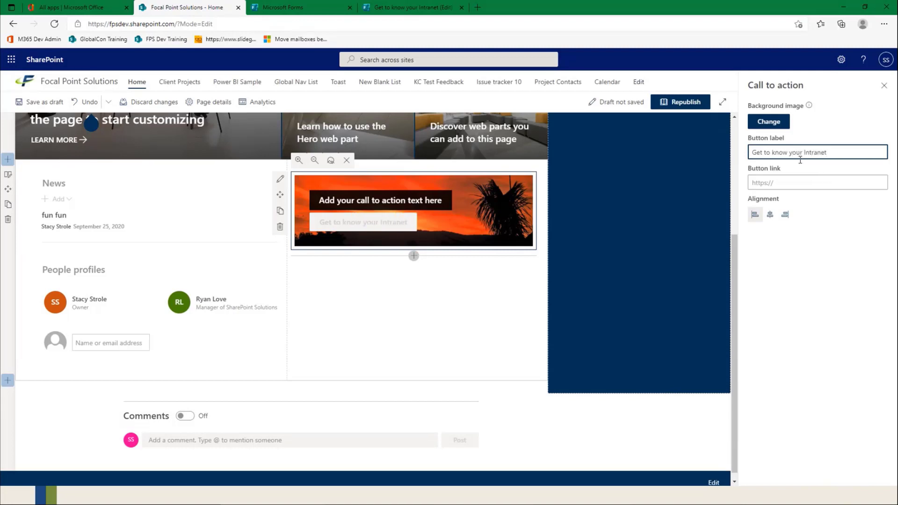
left_click(780, 182)
key("ctrl+v")
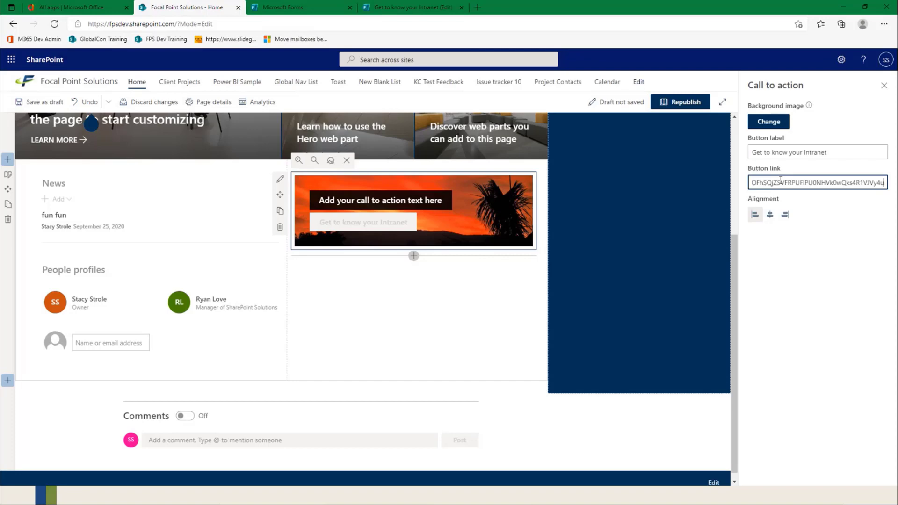
left_click(883, 87)
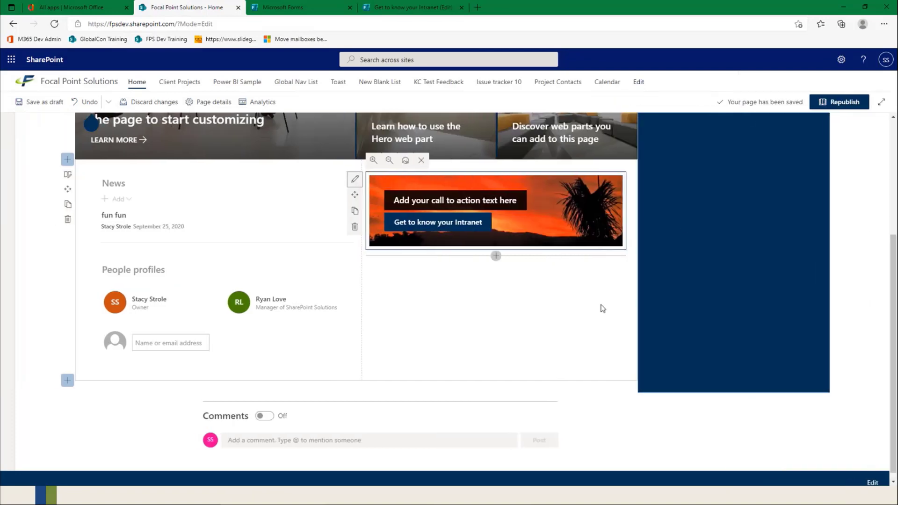
Step: Republish the home page and test the Call to action's button, closing the quiz tab it opens
left_click(842, 102)
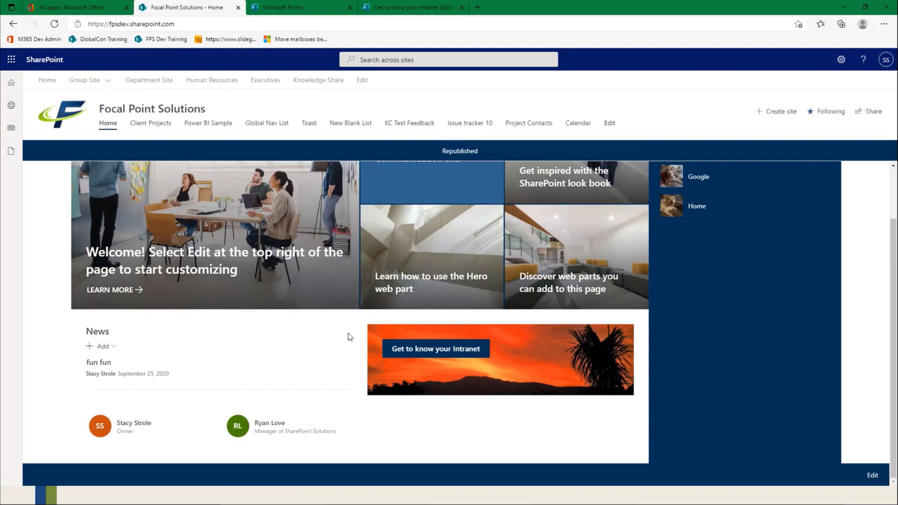
left_click(421, 348)
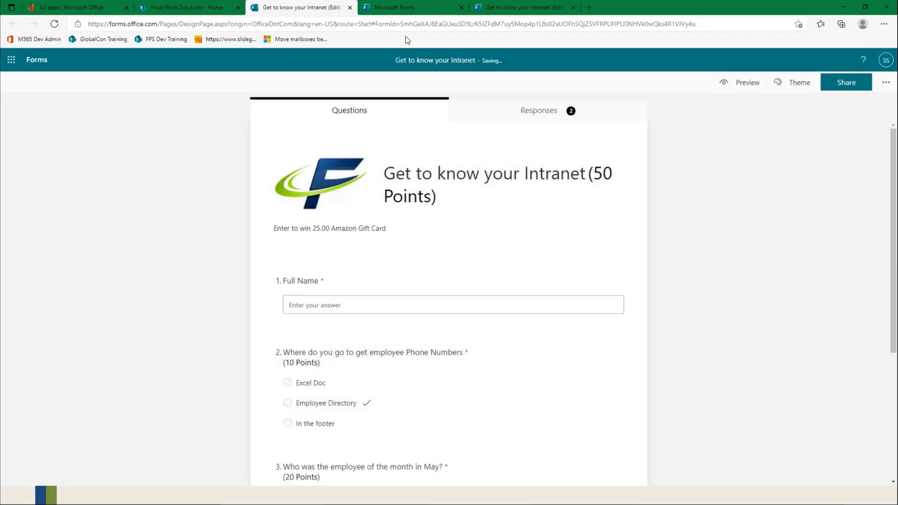
left_click(349, 8)
Step: Switch to Microsoft Forms, close the quiz's remaining editing tab and refresh the overview of recent forms
left_click(308, 12)
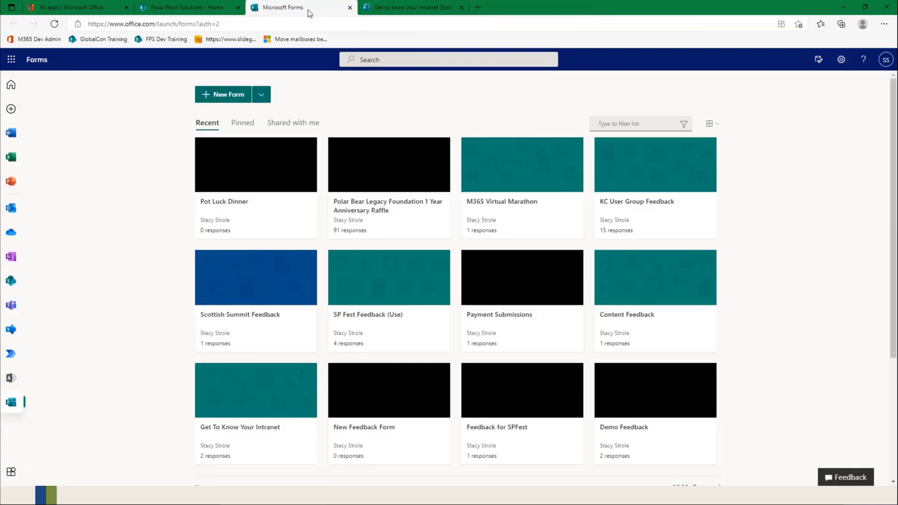
left_click(434, 8)
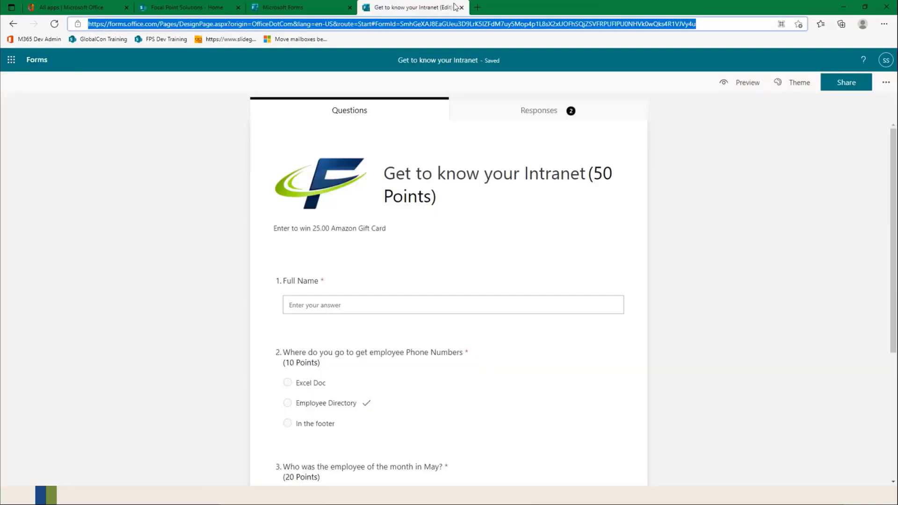
left_click(294, 12)
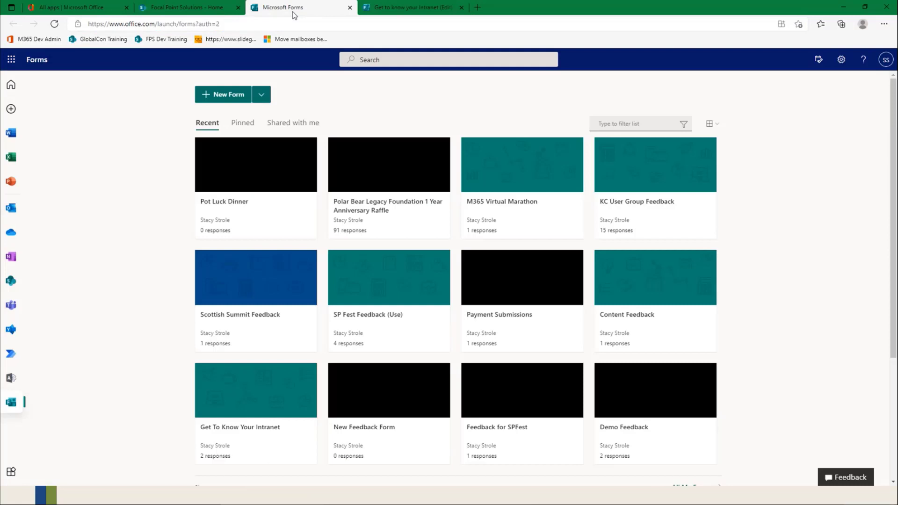
left_click(461, 7)
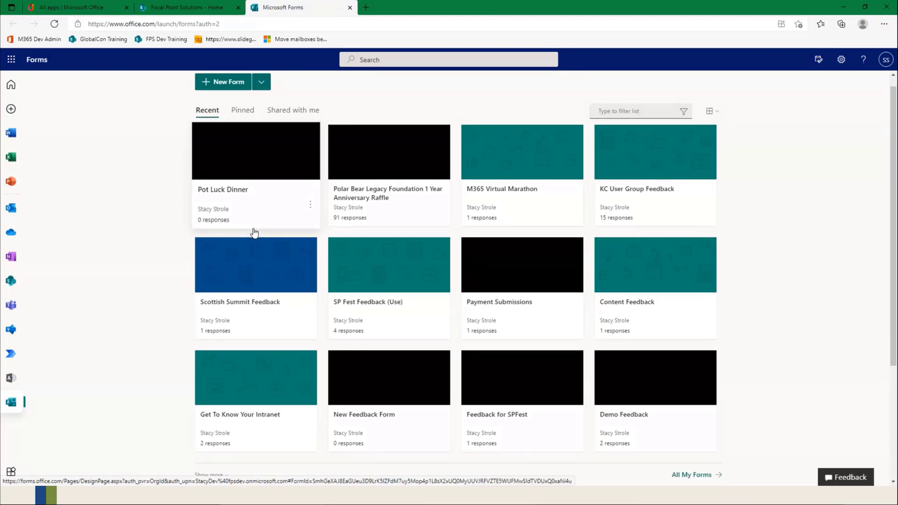
left_click(55, 24)
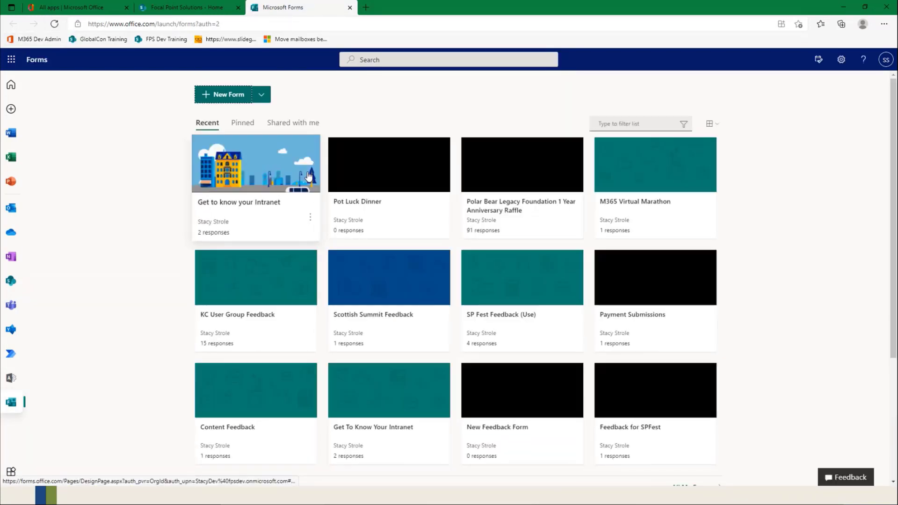
Step: Create a new form titled "Christmas Pot Luck"
left_click(222, 99)
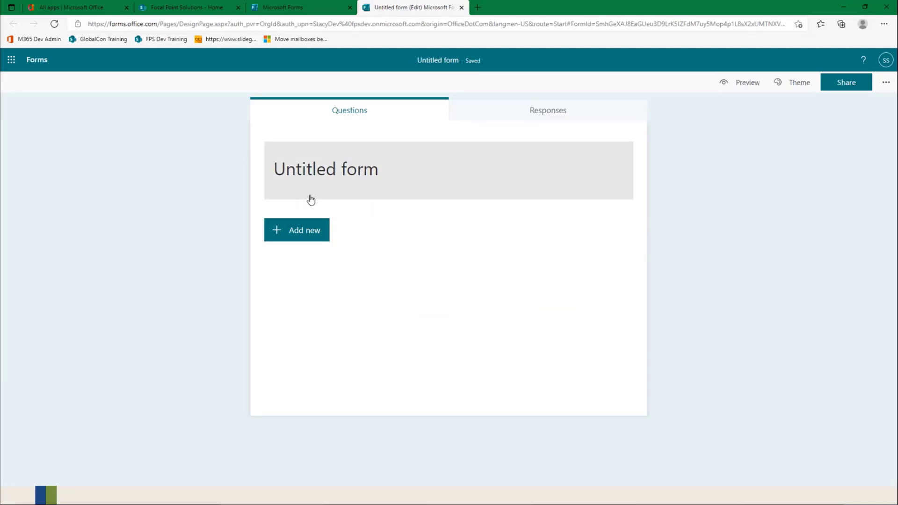
left_click(329, 172)
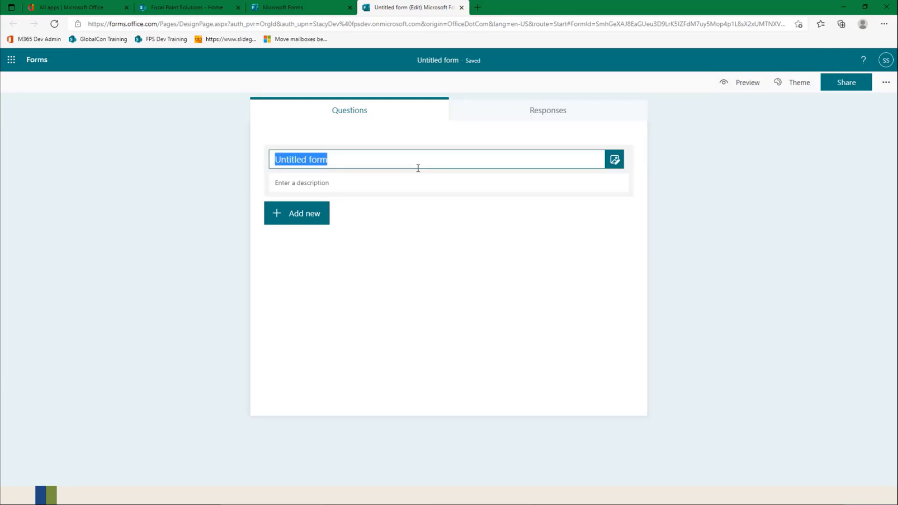
type("Chris")
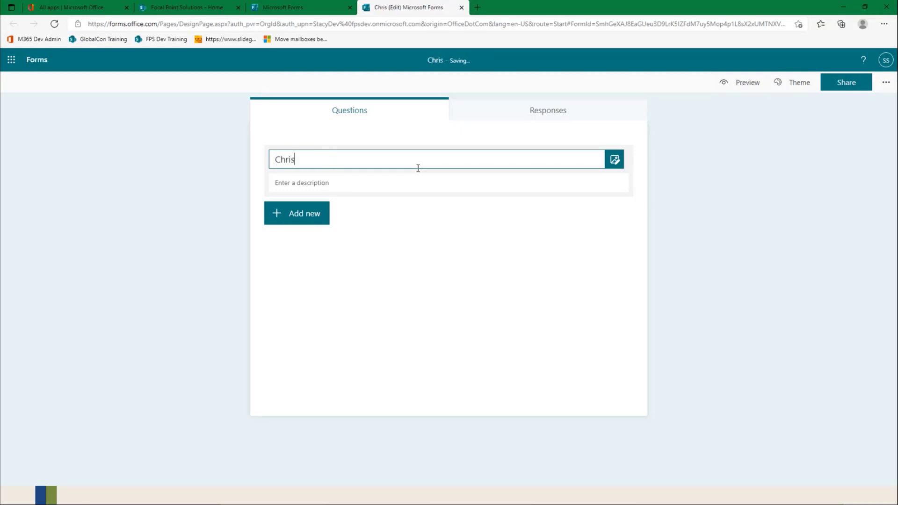
type("t mas Pott")
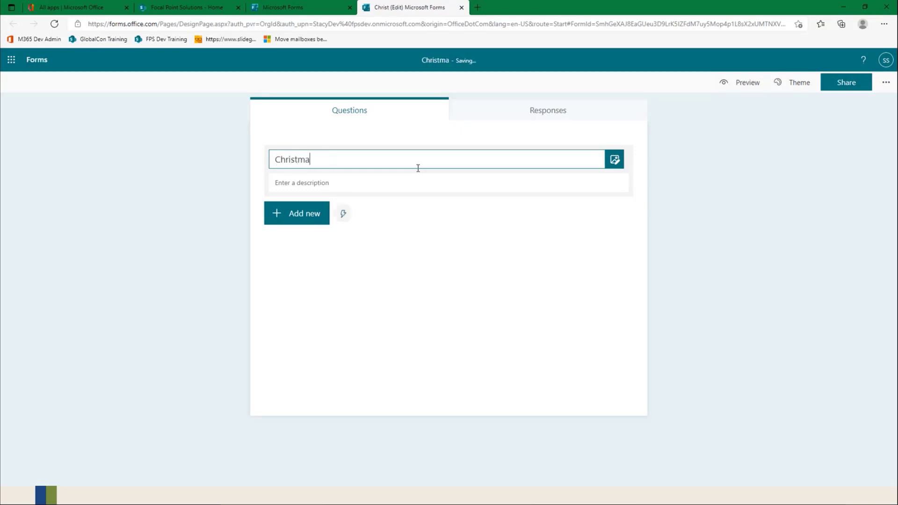
key("BackSpace")
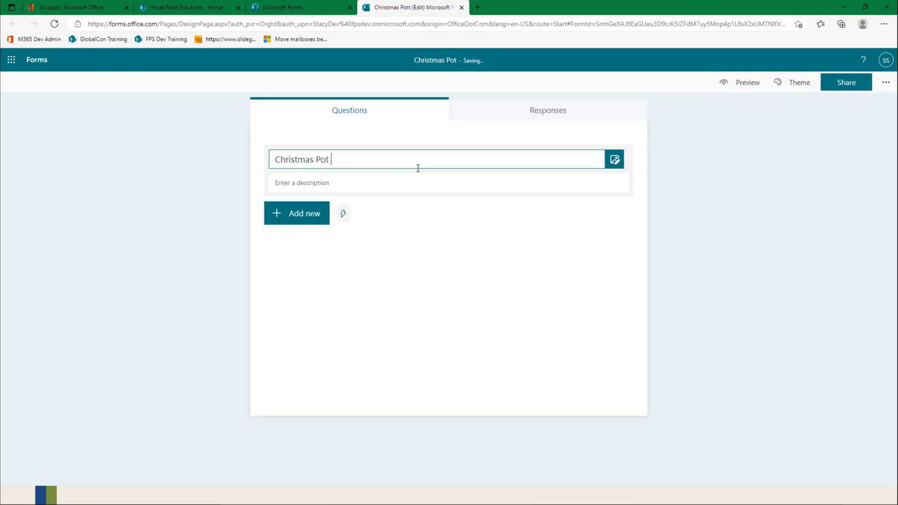
type("Luck")
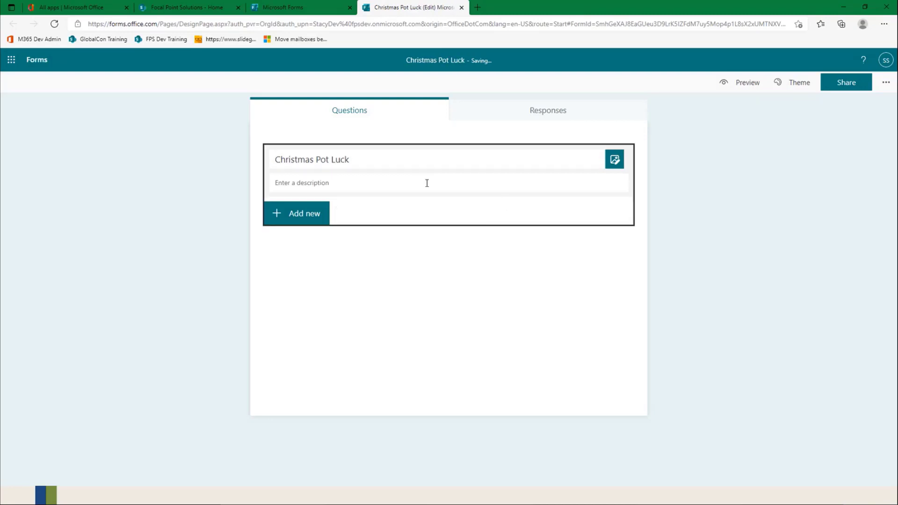
Step: Give the form a custom black theme with the hex color 000000
left_click(798, 86)
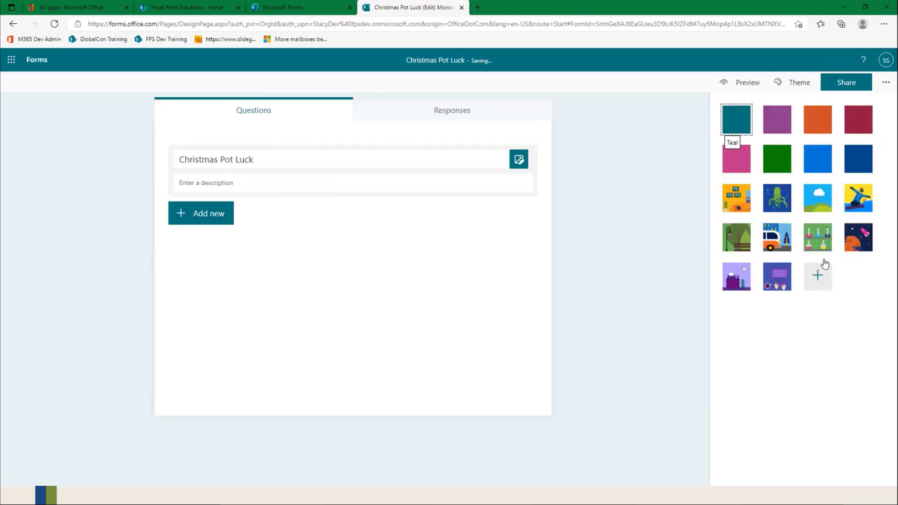
left_click(817, 276)
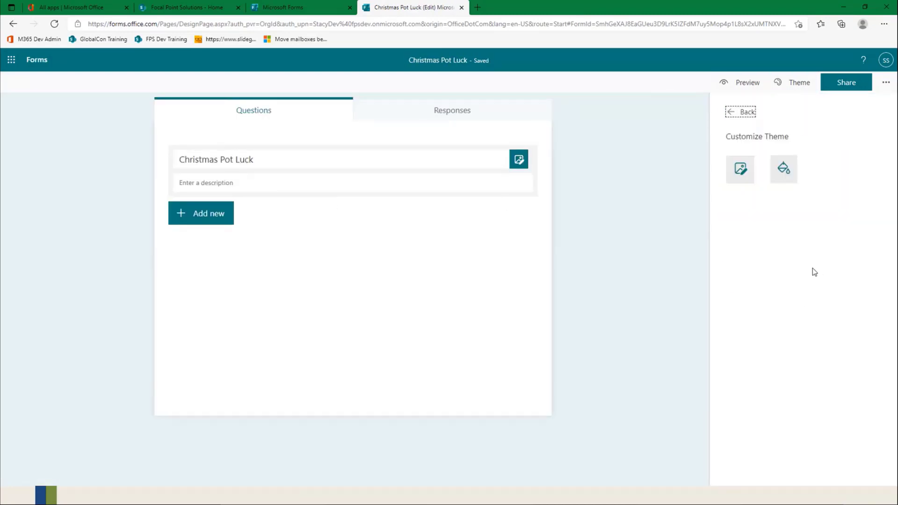
left_click(781, 167)
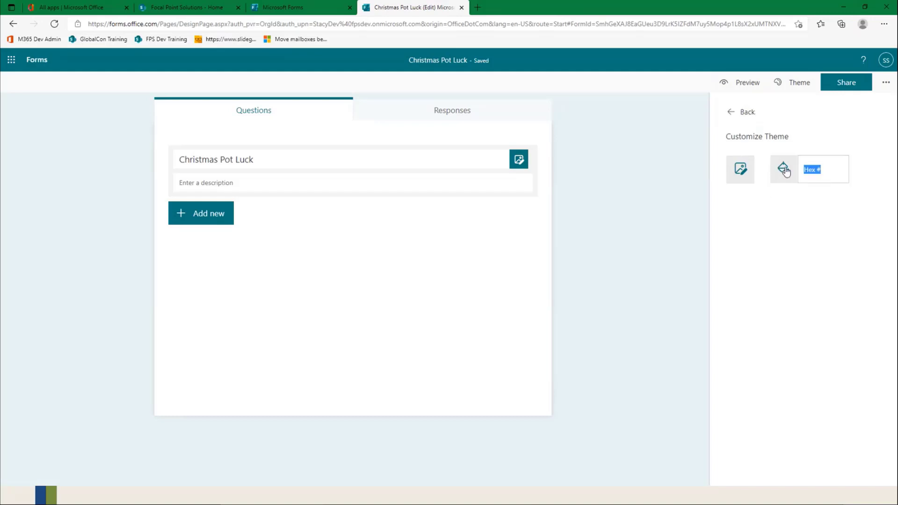
type("0000")
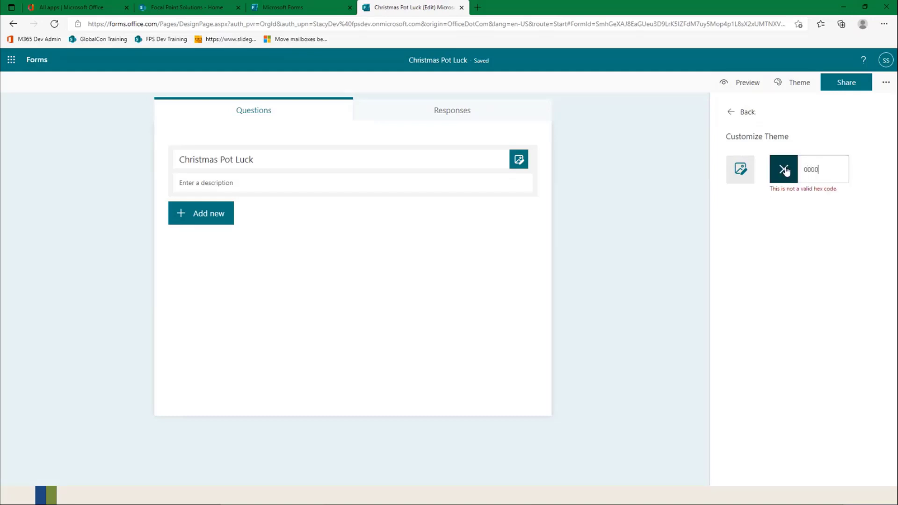
type("00")
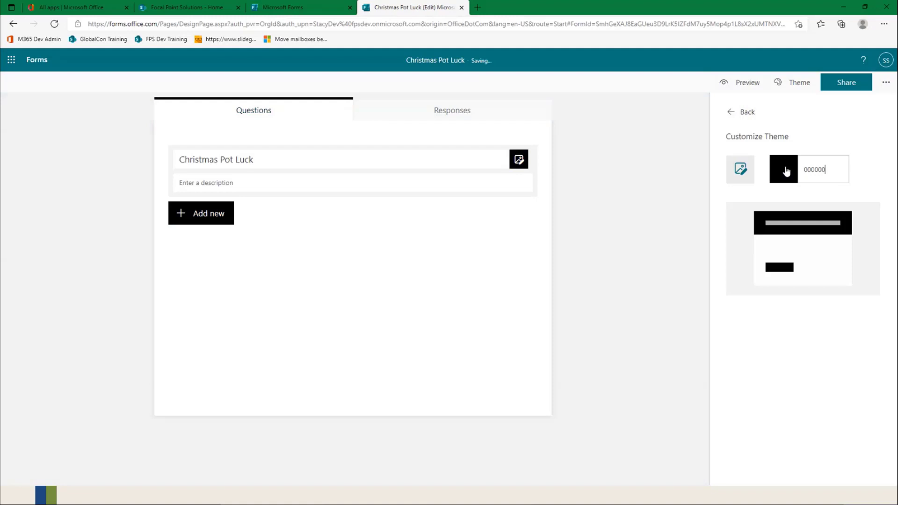
left_click(739, 112)
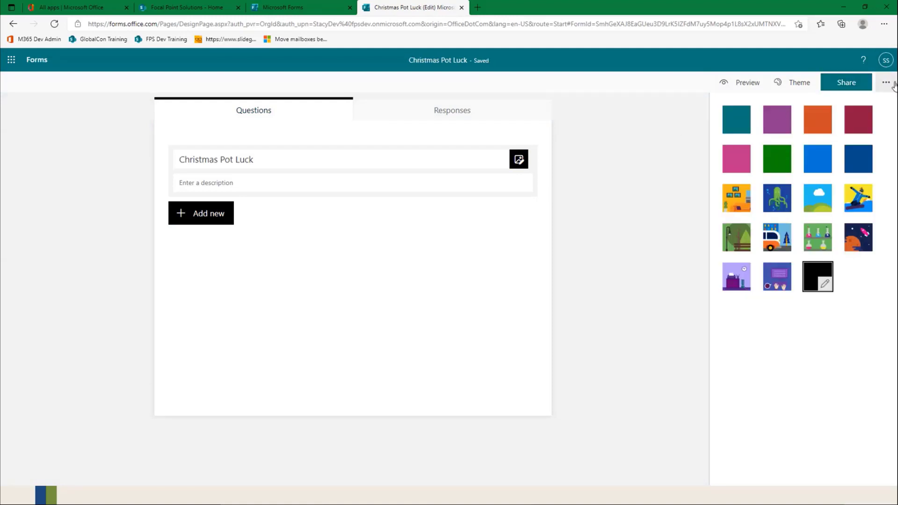
Step: Upload the image FPS_Emblem_Crop_Logo_200_transparent from the A_Logo folder as the logo beside the form's title
left_click(518, 159)
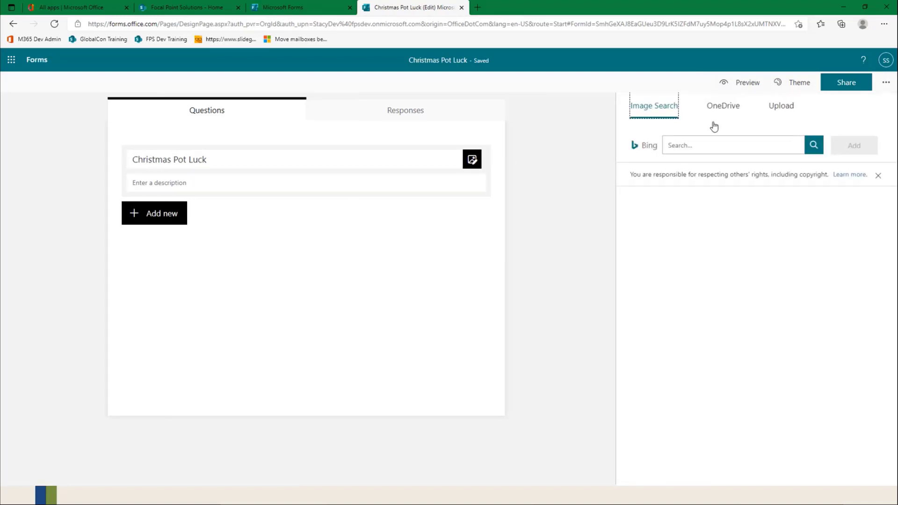
left_click(774, 108)
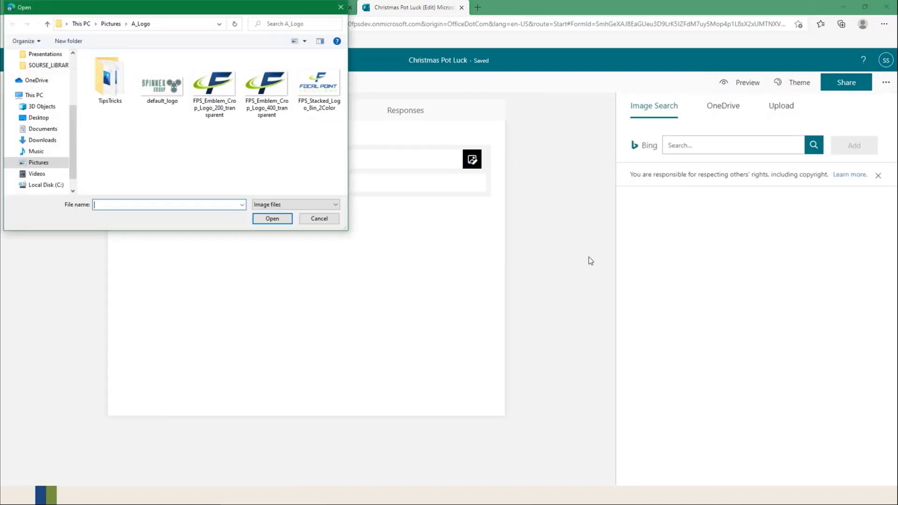
left_click(218, 88)
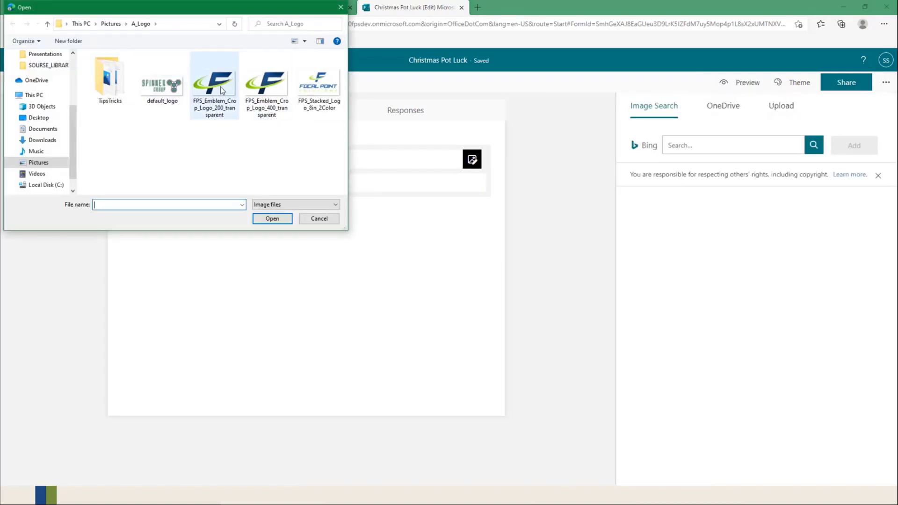
left_click(272, 219)
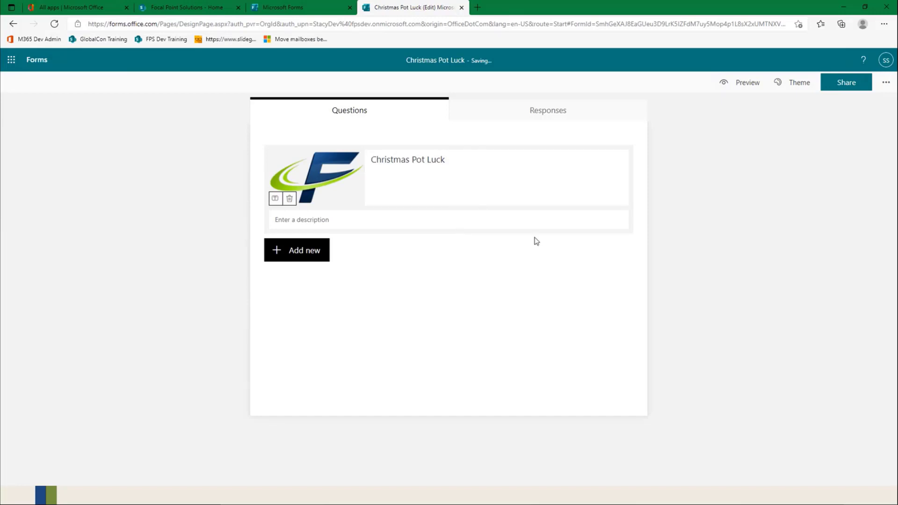
Step: Leave the description empty and add a required Text question named "Full Name"
left_click(327, 223)
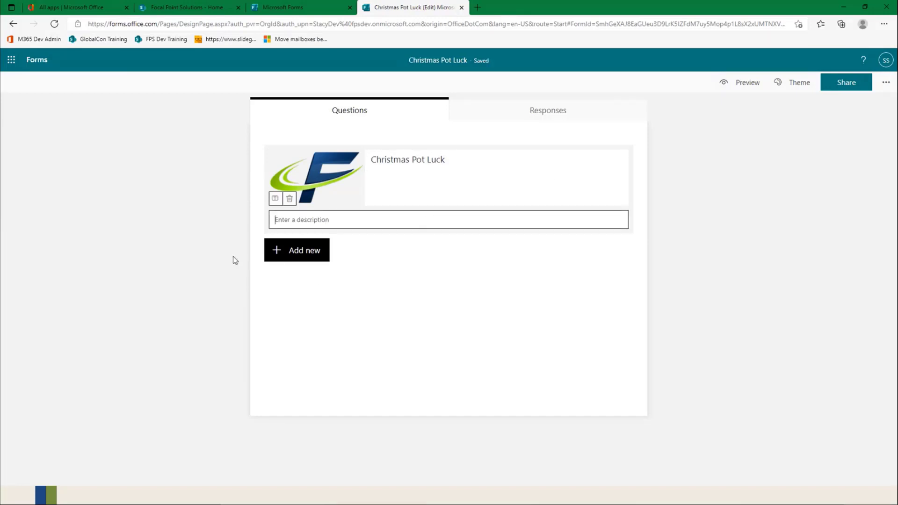
left_click(302, 252)
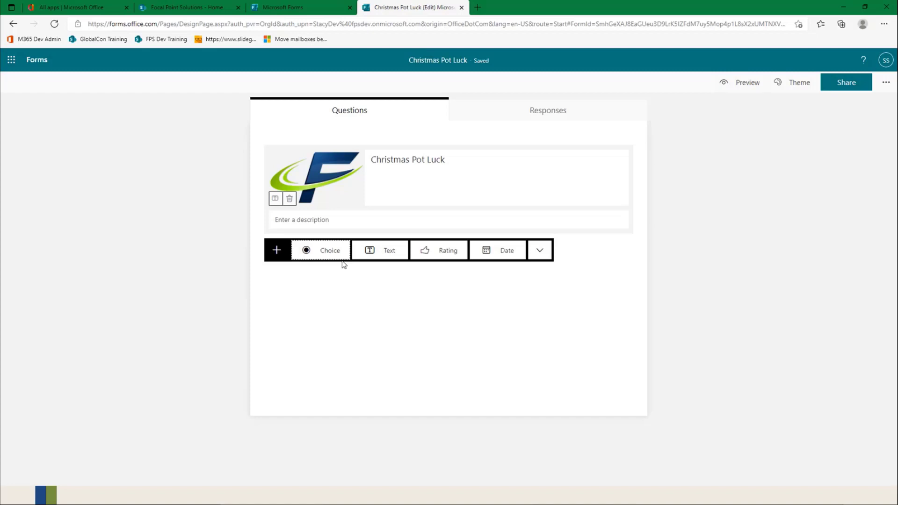
left_click(397, 256)
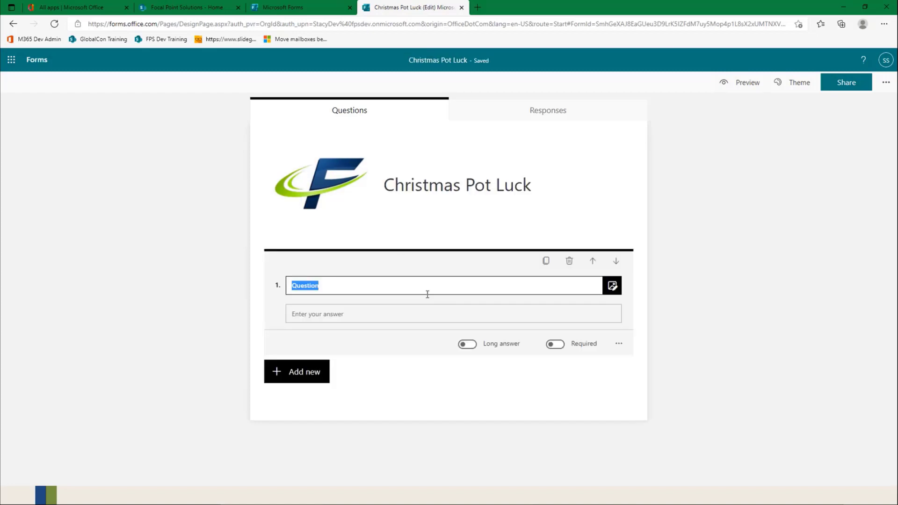
type("Full Name")
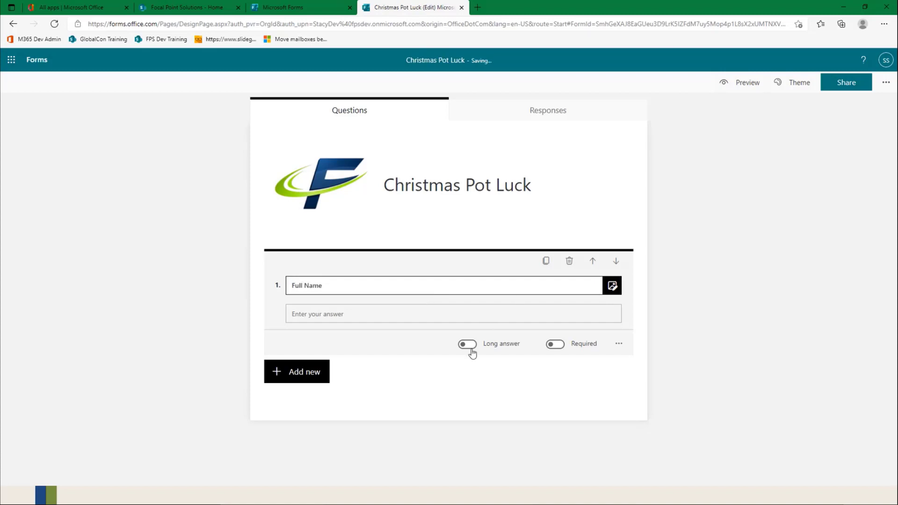
left_click(369, 364)
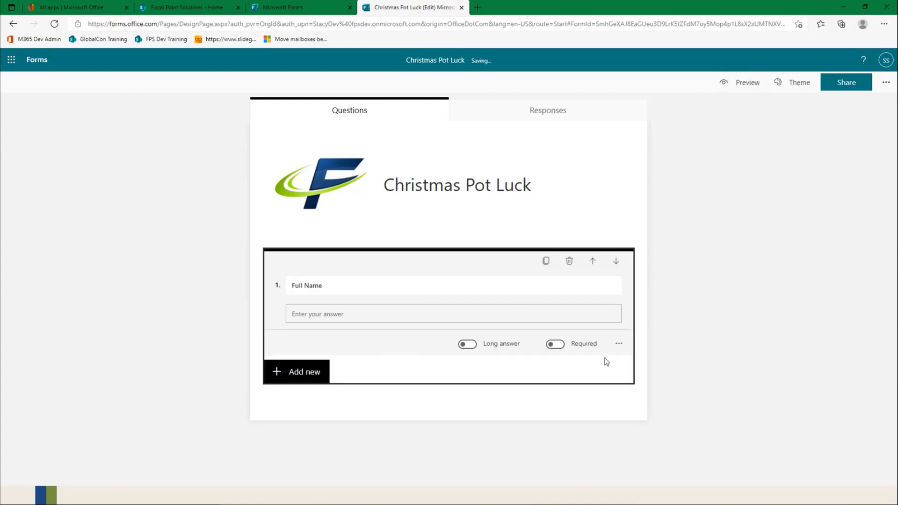
left_click(561, 348)
Step: Add a Choice question "Will you be attending?" with all the suggested options Yes, No and Maybe
left_click(323, 380)
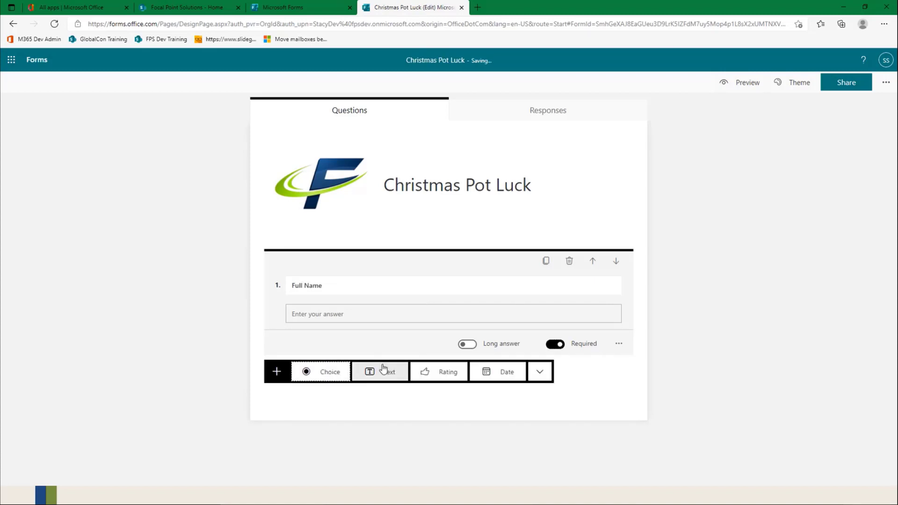
left_click(330, 374)
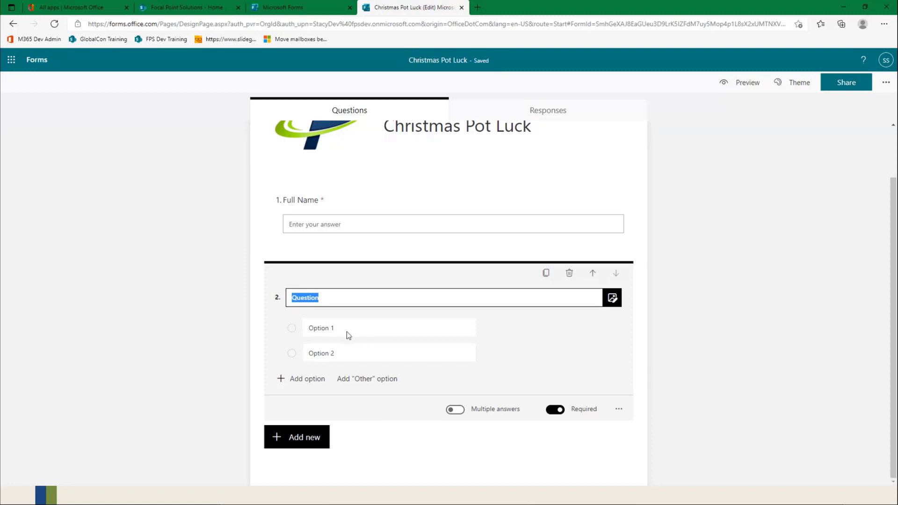
type("Will you be atte")
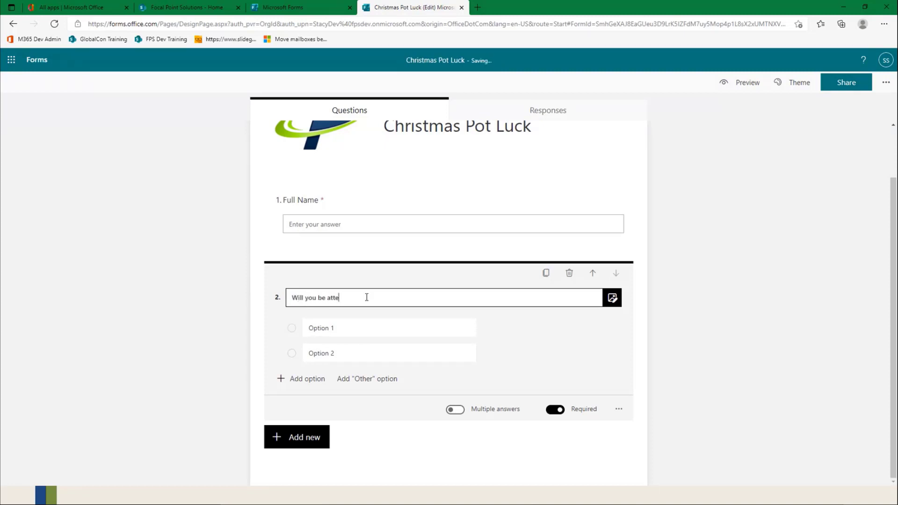
type("nding?")
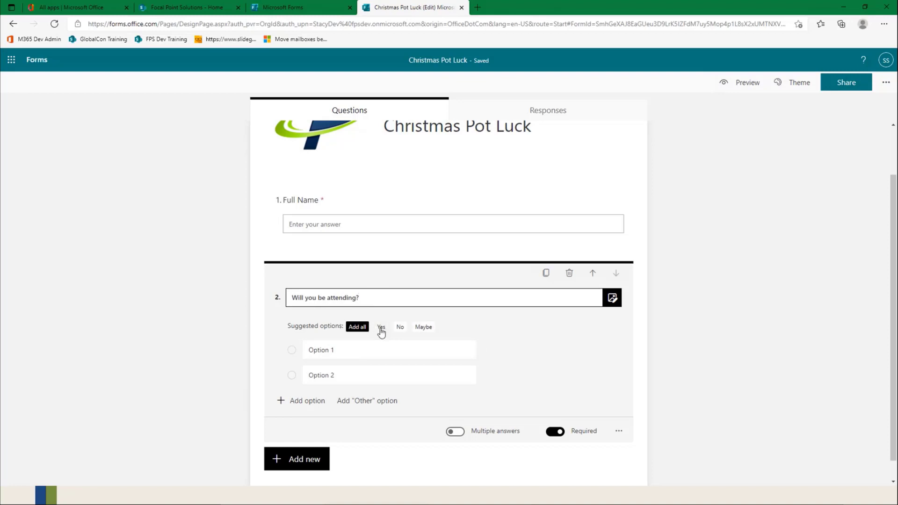
left_click(356, 326)
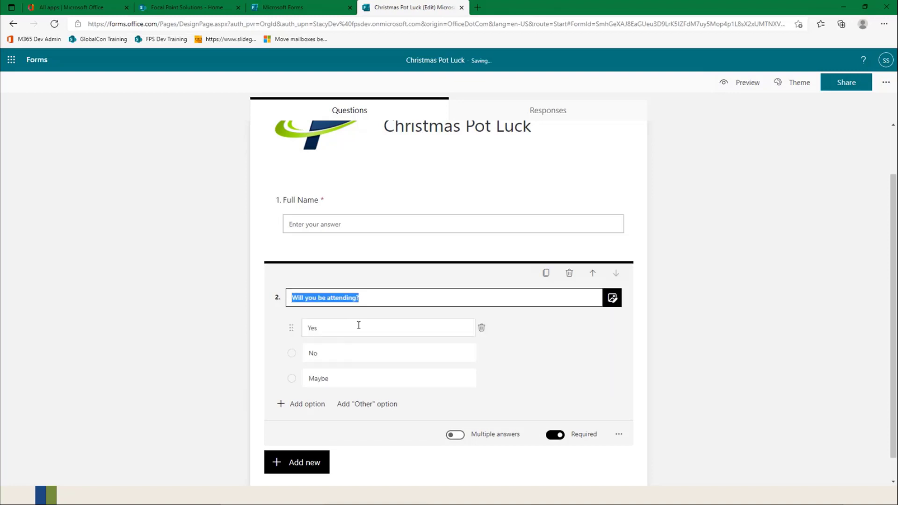
left_click(503, 373)
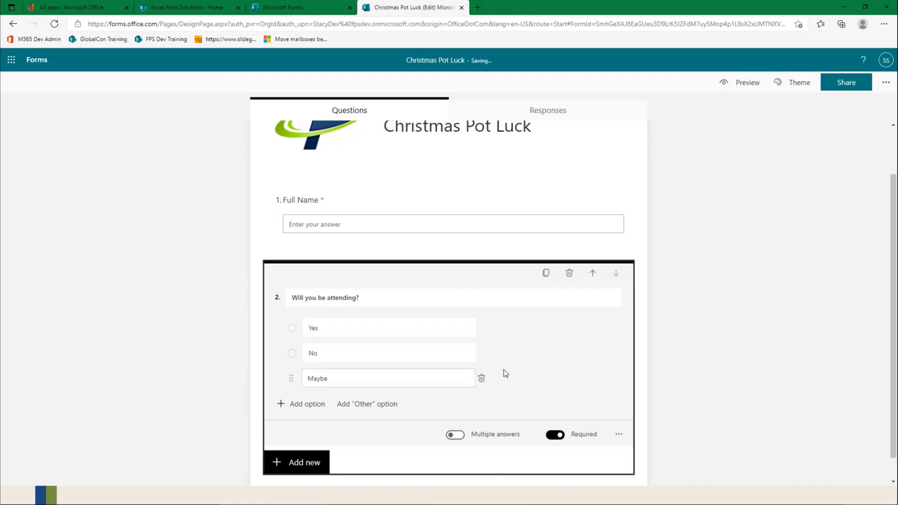
scroll(504, 373, "down", 1)
left_click(287, 442)
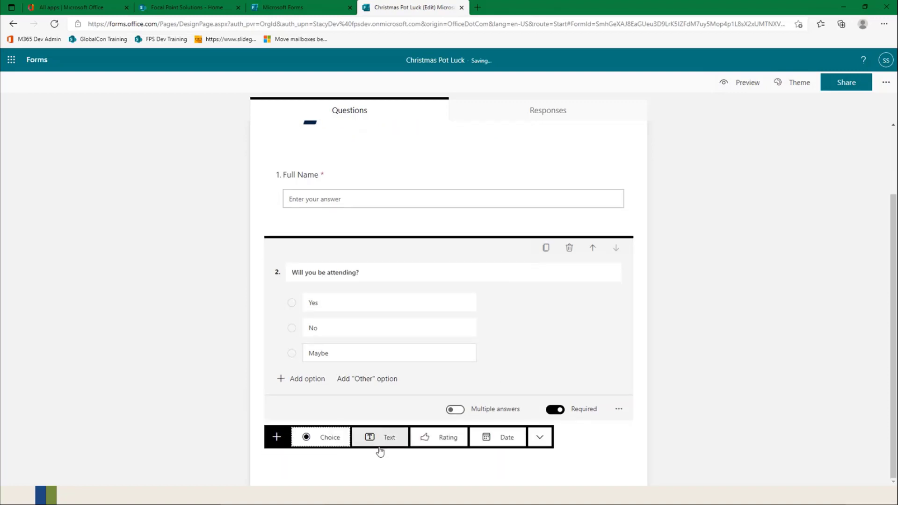
left_click(382, 444)
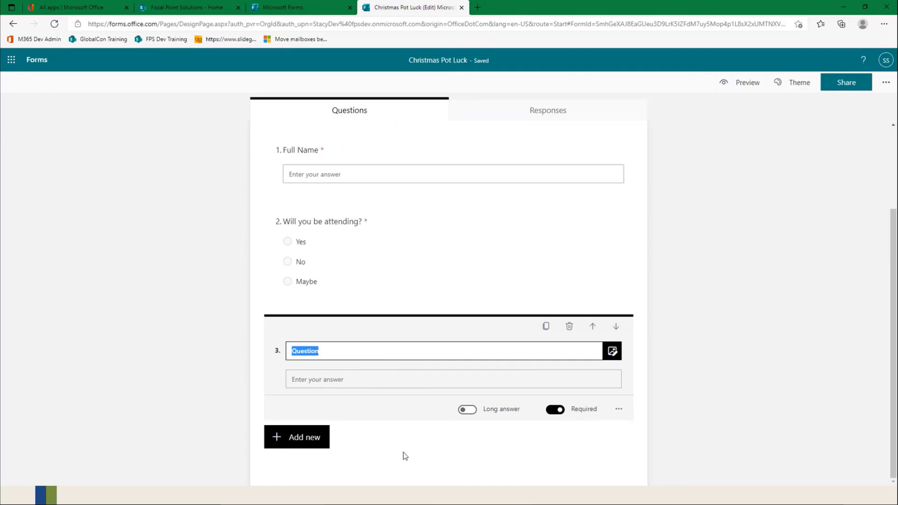
left_click(569, 325)
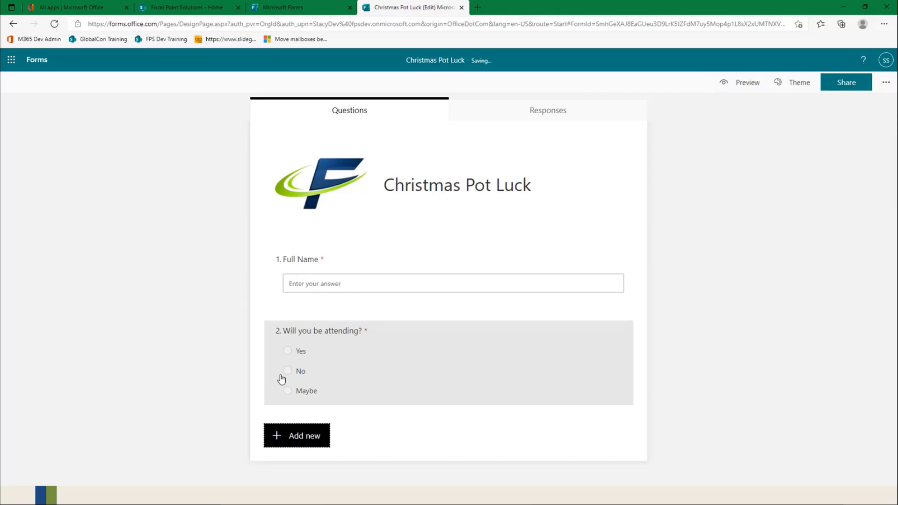
Step: Add a Rating question "How was last years event?" after the attendance question
left_click(358, 398)
left_click(296, 448)
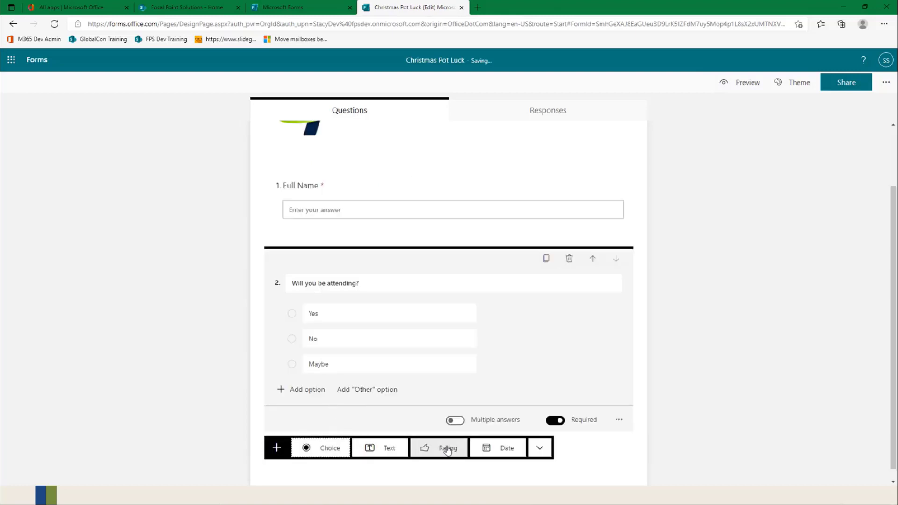
left_click(444, 450)
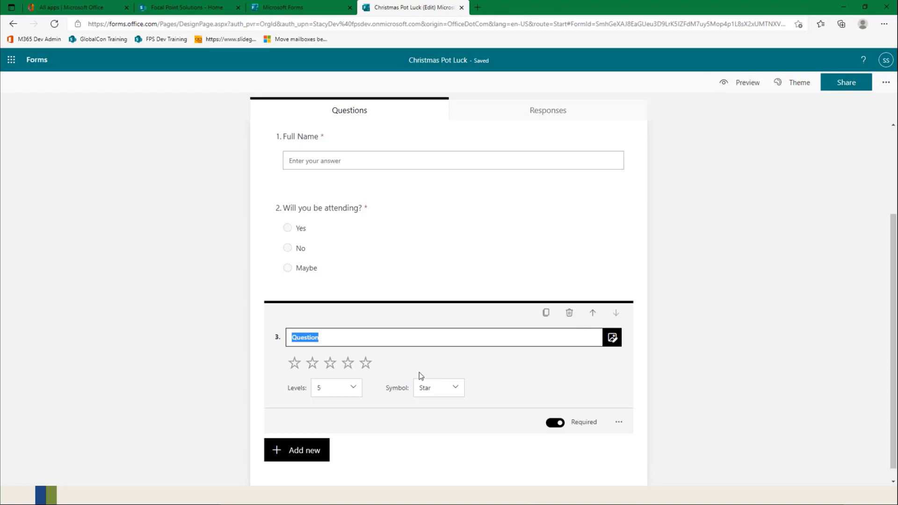
type("How was la")
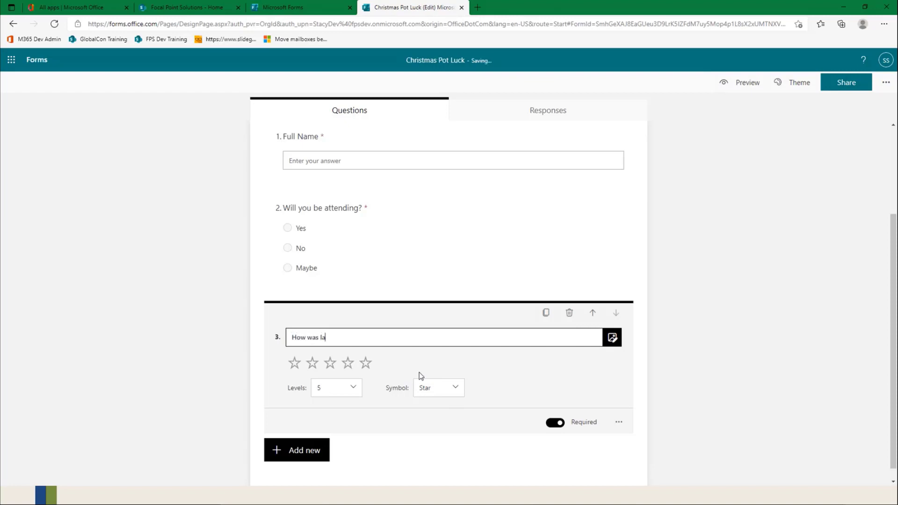
type("st years eve")
Step: Look through the rating question's levels, try the Number symbol and set it back to Star
left_click(345, 393)
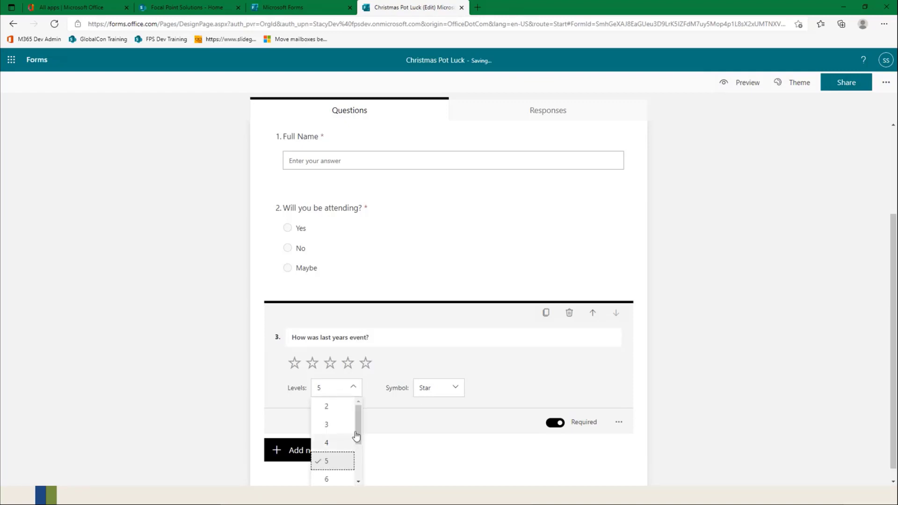
mouse_move(357, 436)
left_mouse_down()
mouse_move(351, 484)
mouse_move(358, 422)
left_mouse_up()
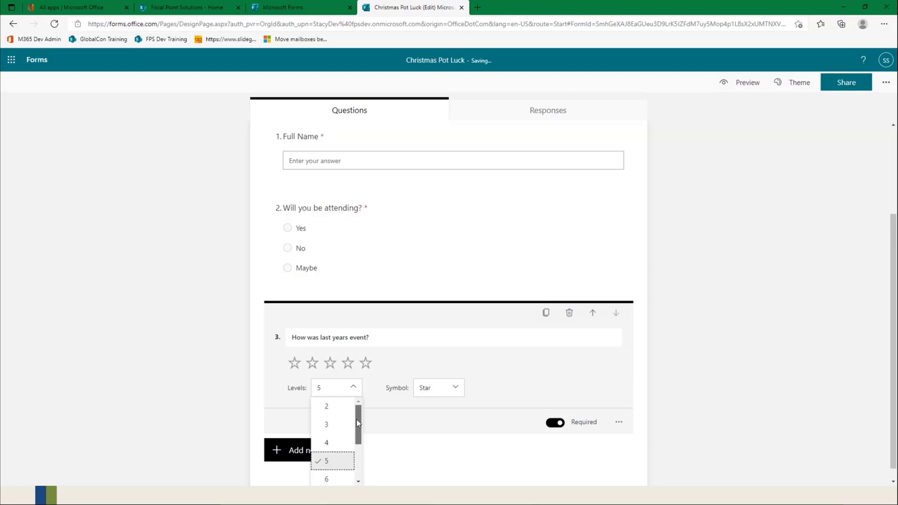
left_click(435, 393)
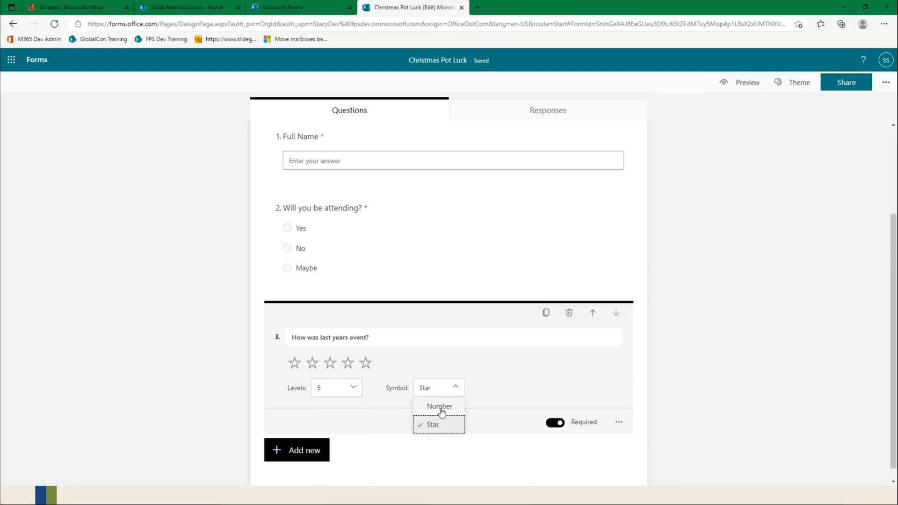
left_click(442, 410)
left_click(441, 406)
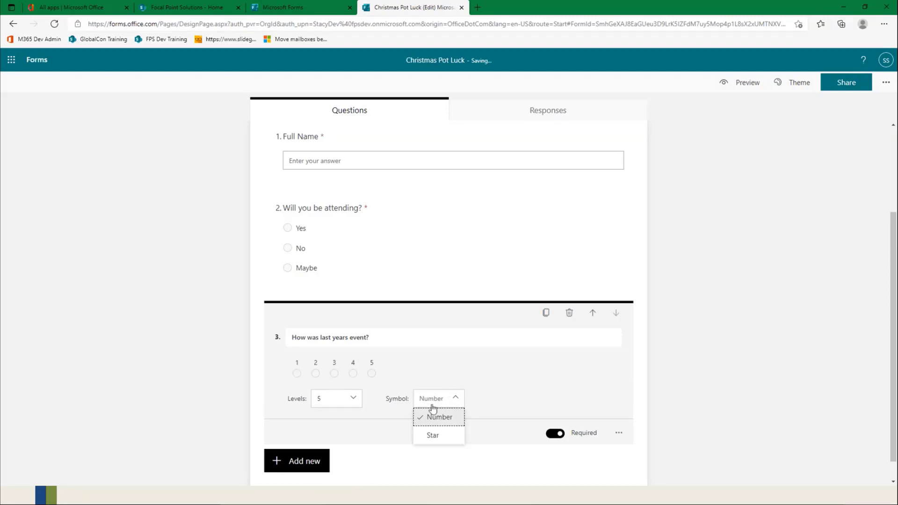
left_click(433, 434)
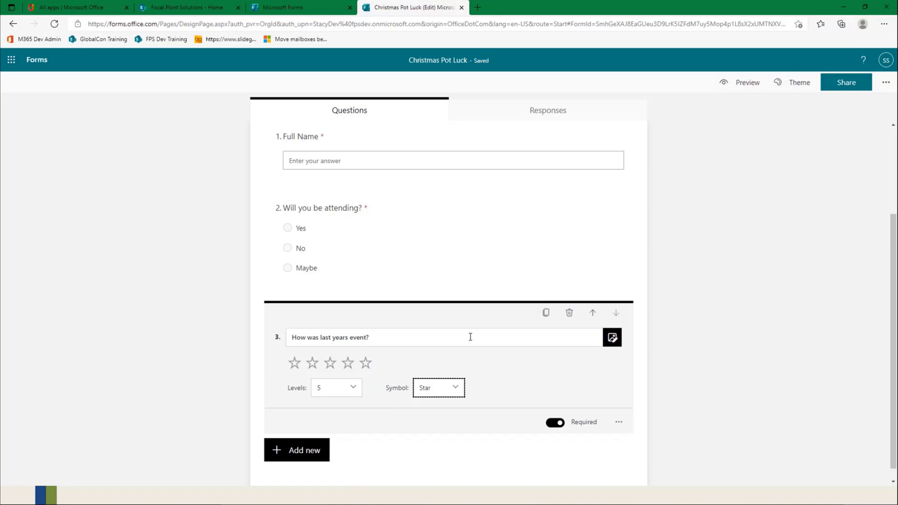
Step: Add a Date question "What date for you?" below the rating question
scroll(335, 457, "down", 1)
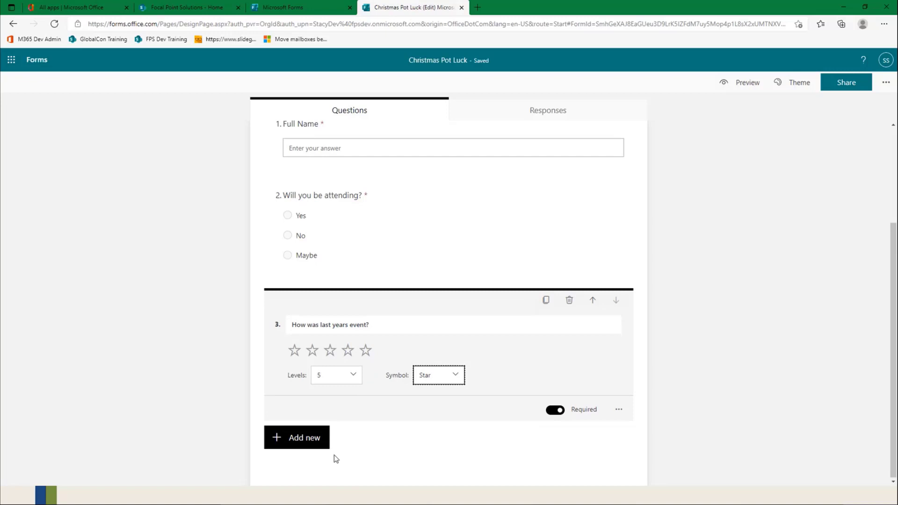
left_click(307, 442)
left_click(507, 442)
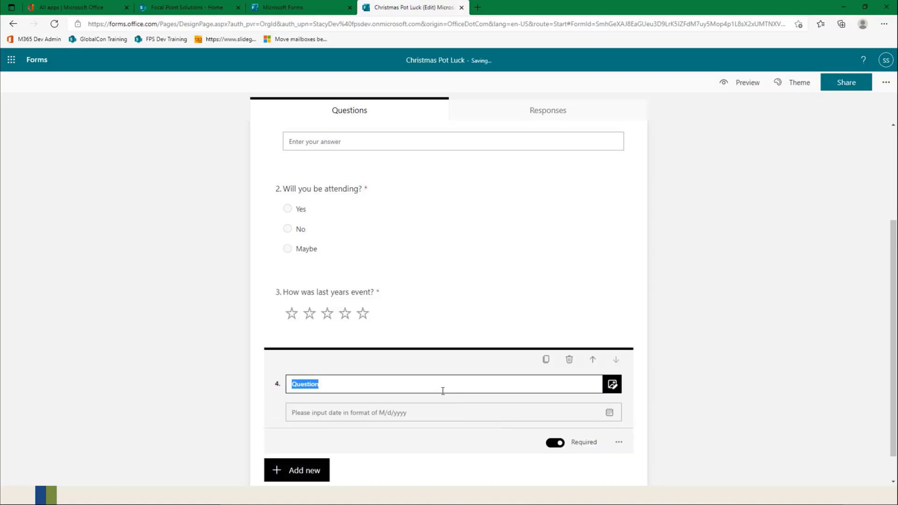
type("What date for you?")
Step: Add a Ranking question titled "Provide 1 to 3 your Favorite Christmas song" below the date question
left_click(297, 472)
scroll(575, 382, "down", 1)
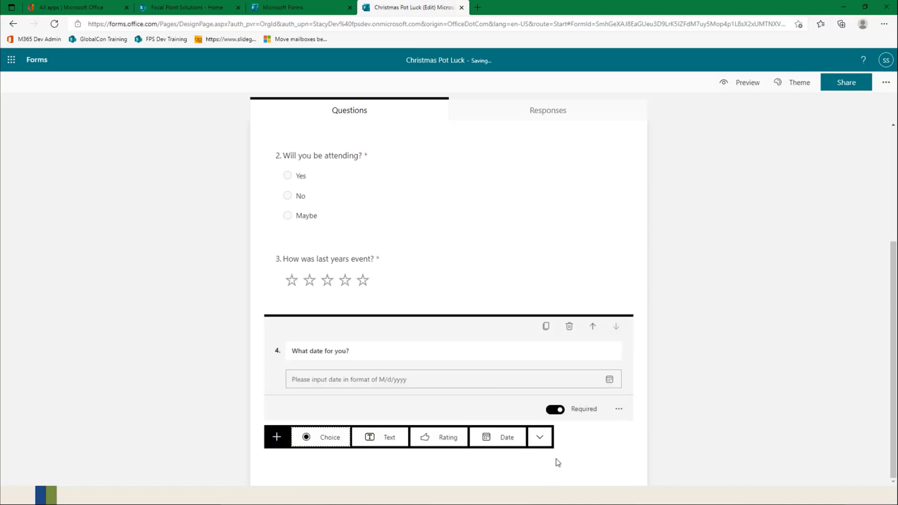
left_click(540, 437)
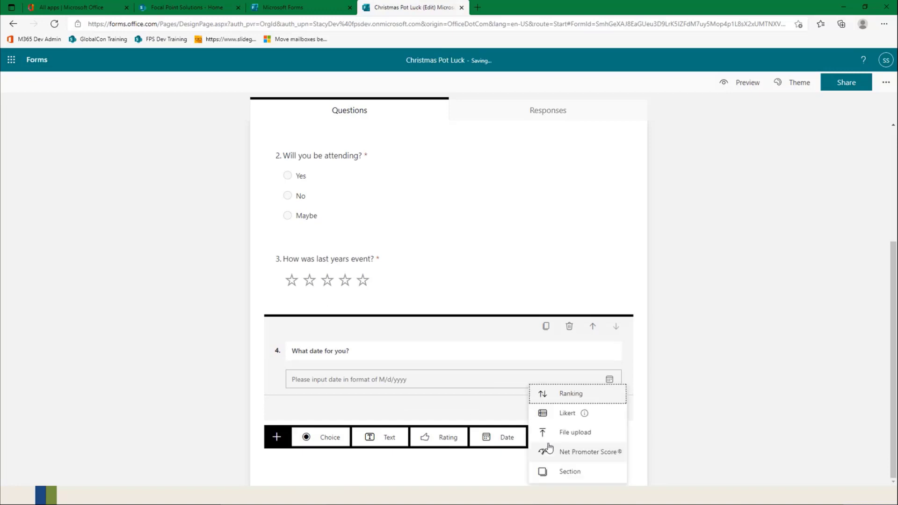
left_click(566, 399)
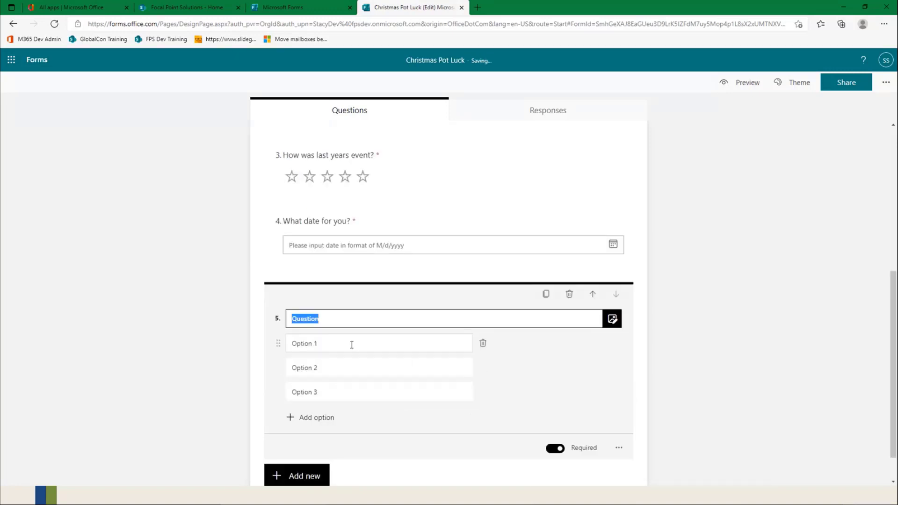
left_click(378, 318)
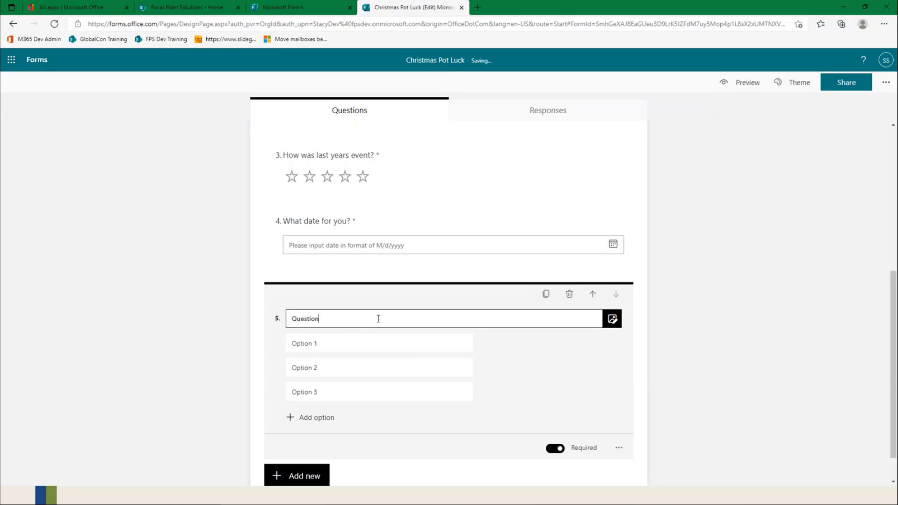
key("BackSpace")
key("BackSpace")
key("BackSpace")
key("BackSpace")
key("BackSpace")
key("BackSpace")
key("BackSpace")
key("BackSpace")
key("BackSpace")
type("Provide 1 to 3 yoru")
key("BackSpace")
key("BackSpace")
type("ur Favorite Christmas sone")
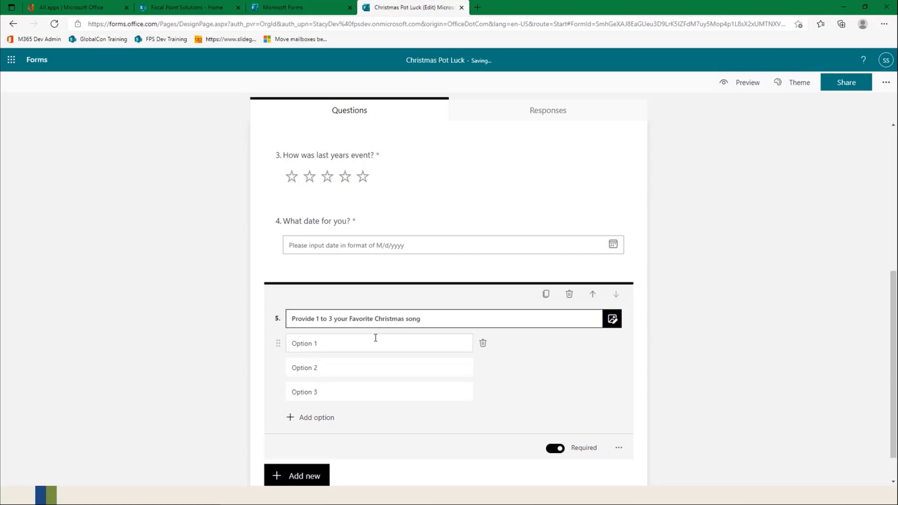
Step: Set the ranking question's three options to Jingle Bells, Silent Night and Rudolph
left_click(330, 346)
type("Jingle Bells")
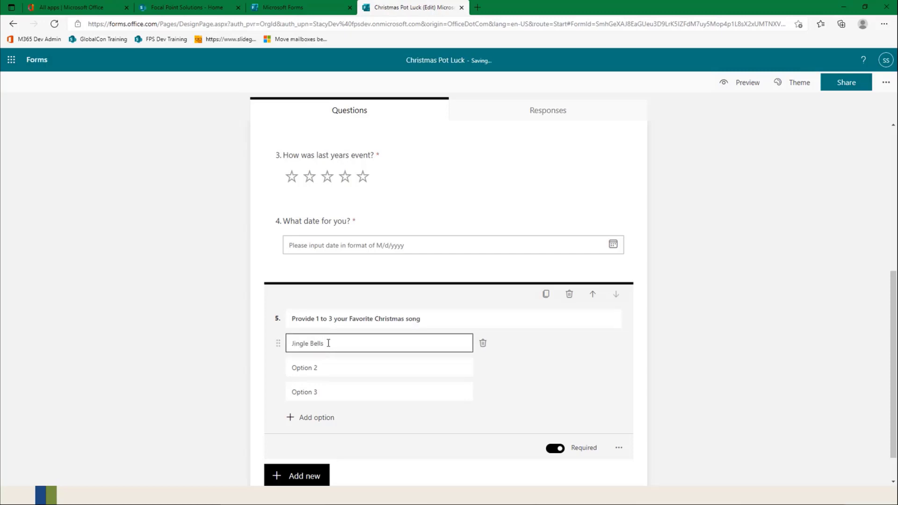
left_click(297, 368)
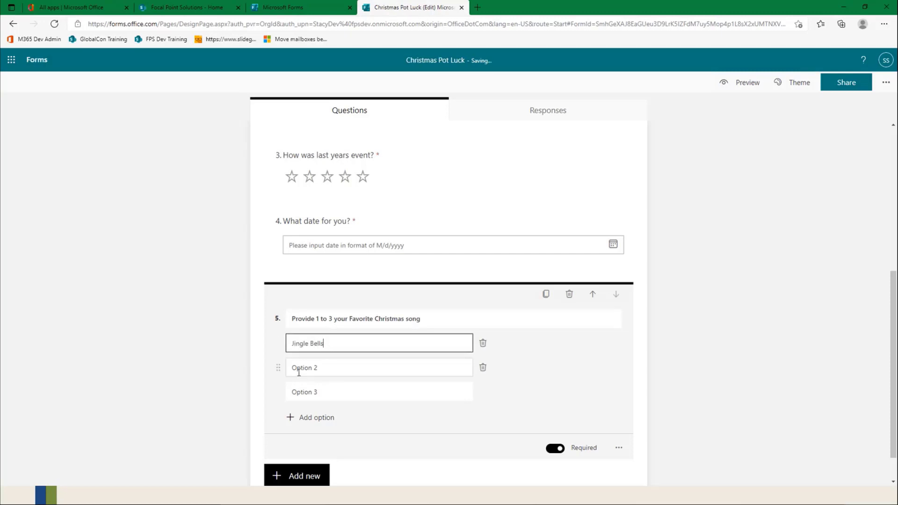
type("Sil")
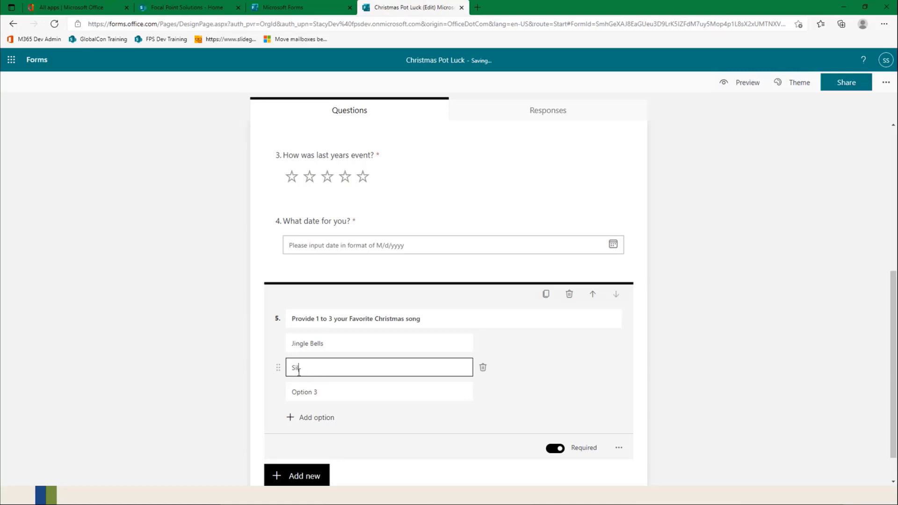
type("ent Night")
scroll(309, 394, "down", 1)
left_click(308, 357)
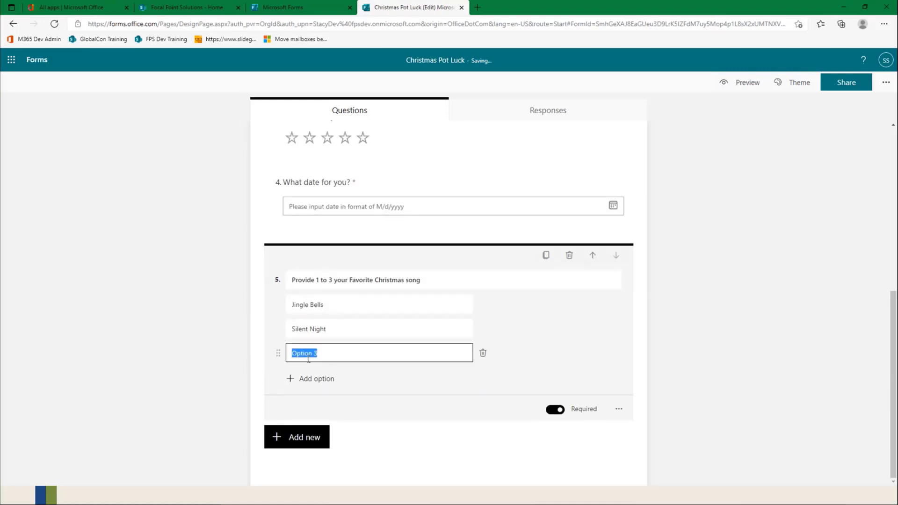
type("Rudolph")
left_click(521, 331)
Step: Preview the form, test the song ranking by ordering it Rudolph, Silent Night, Jingle Bells, and return to editing
left_click(754, 83)
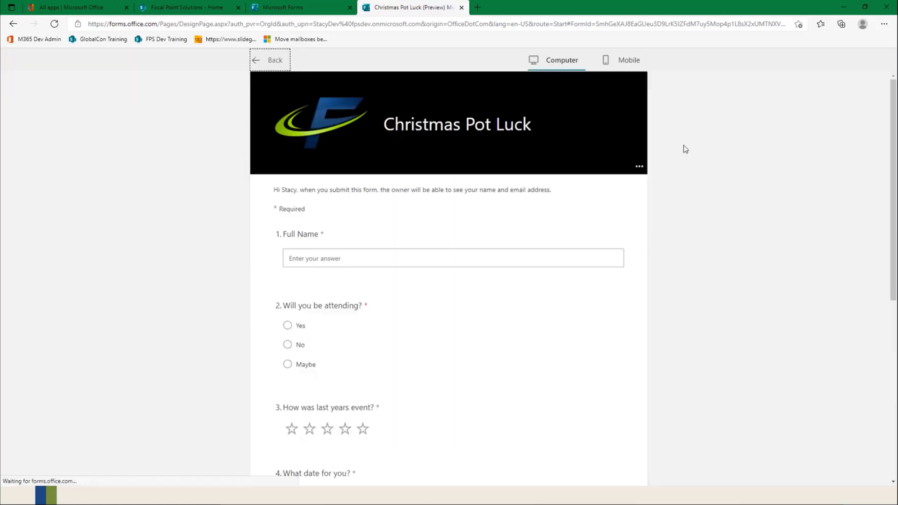
scroll(453, 283, "down", 3)
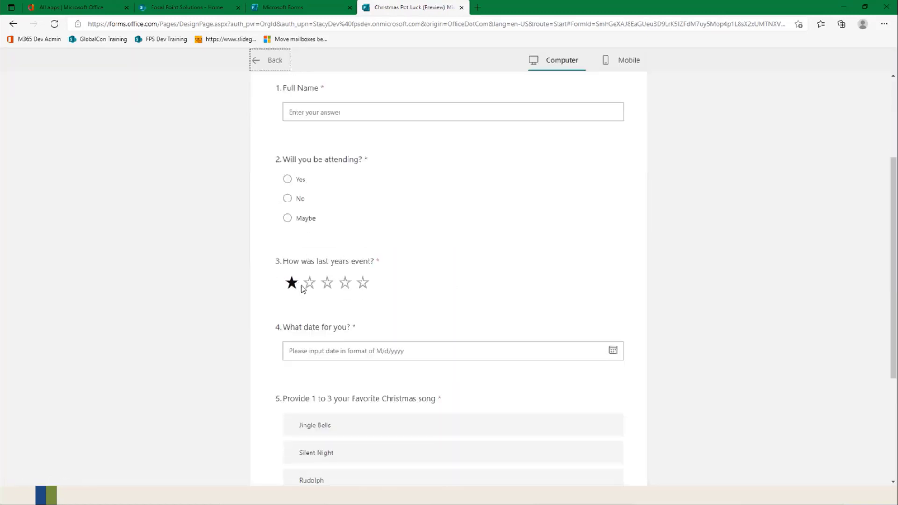
scroll(486, 307, "down", 3)
mouse_move(300, 284)
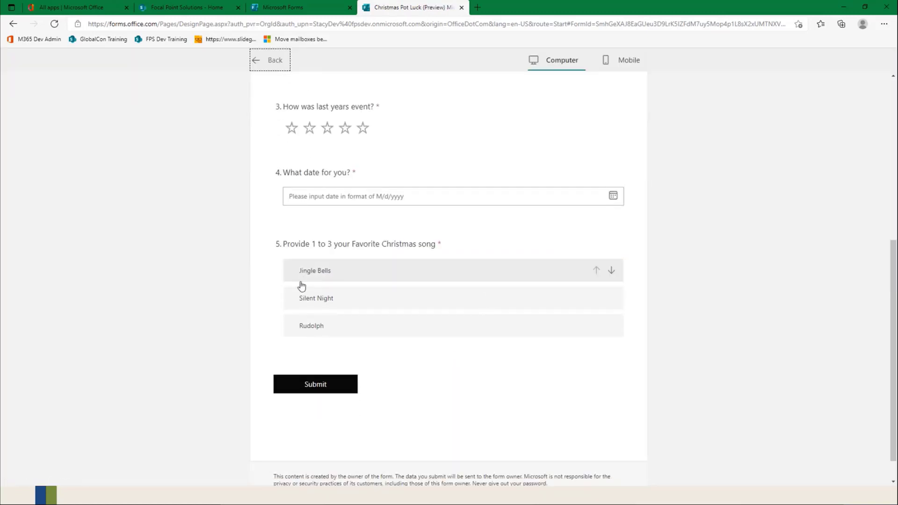
left_click(611, 272)
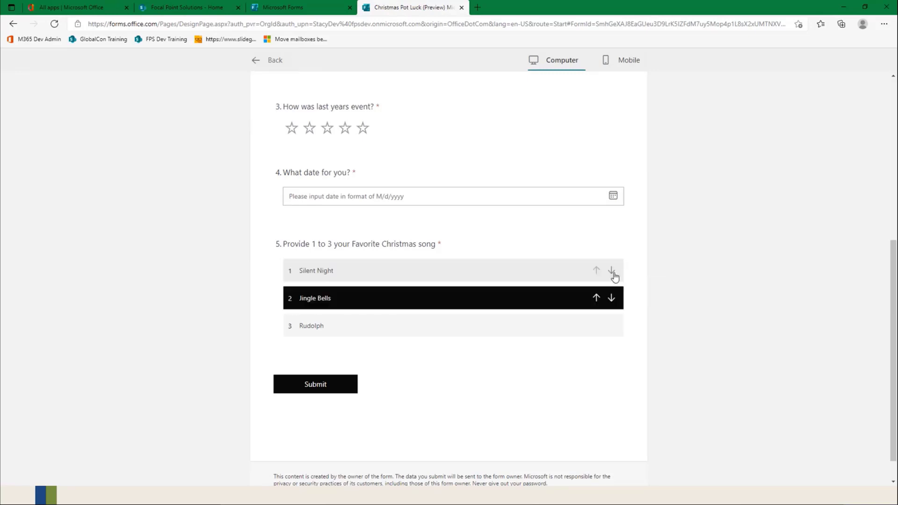
left_click(611, 299)
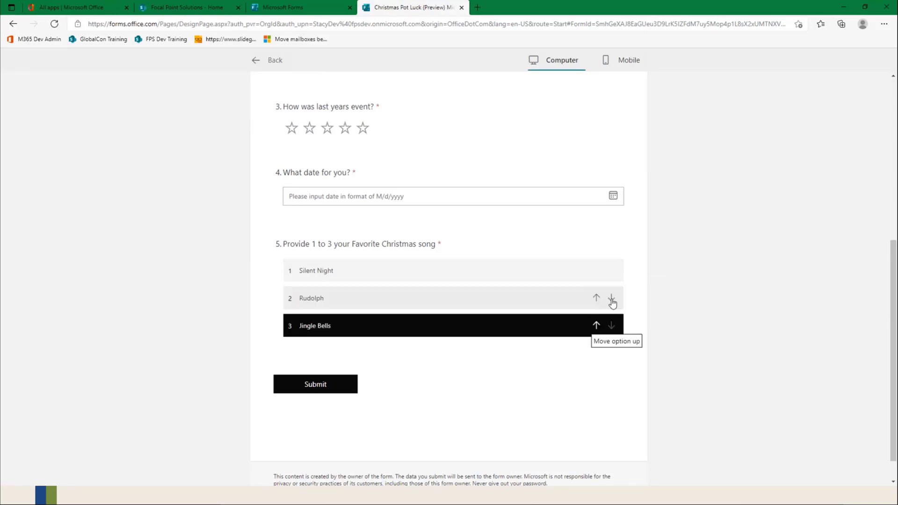
left_click(595, 298)
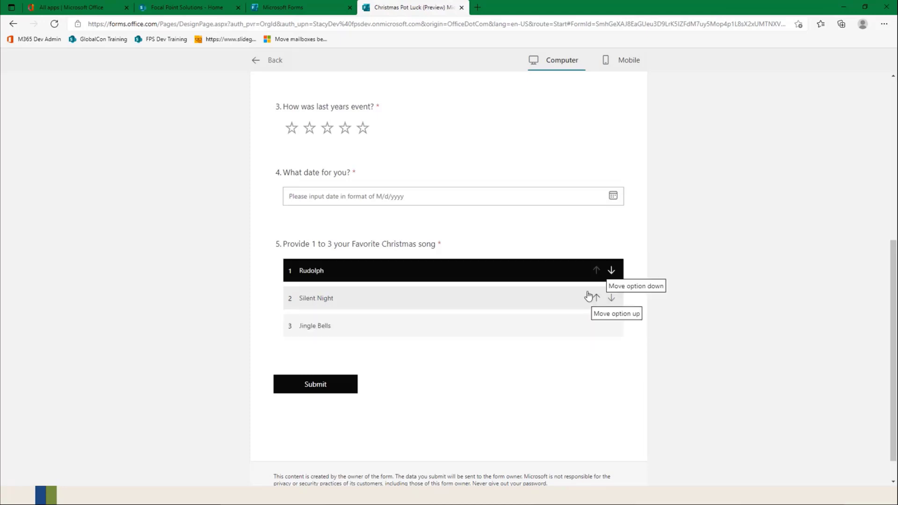
left_click(256, 61)
scroll(403, 304, "down", 5)
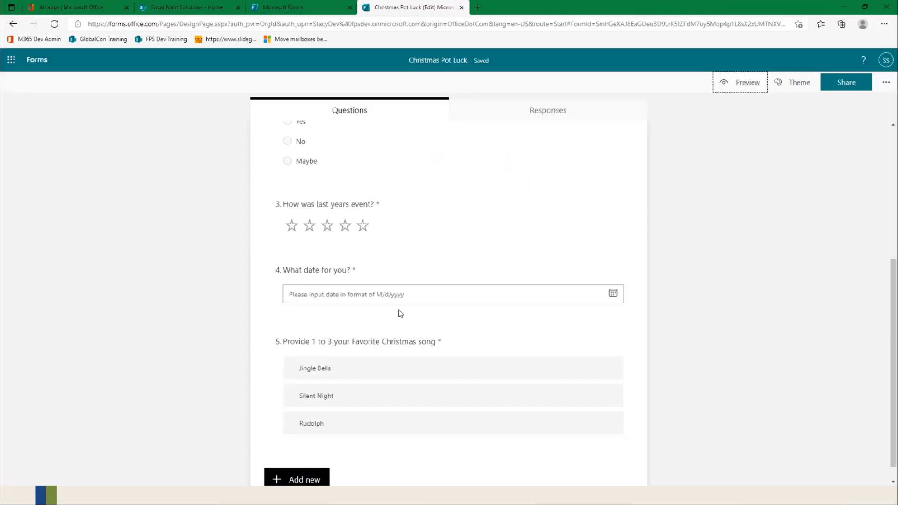
Step: Add a Likert question titled "How well did you like each game" below the song ranking question
left_click(374, 425)
left_click(323, 449)
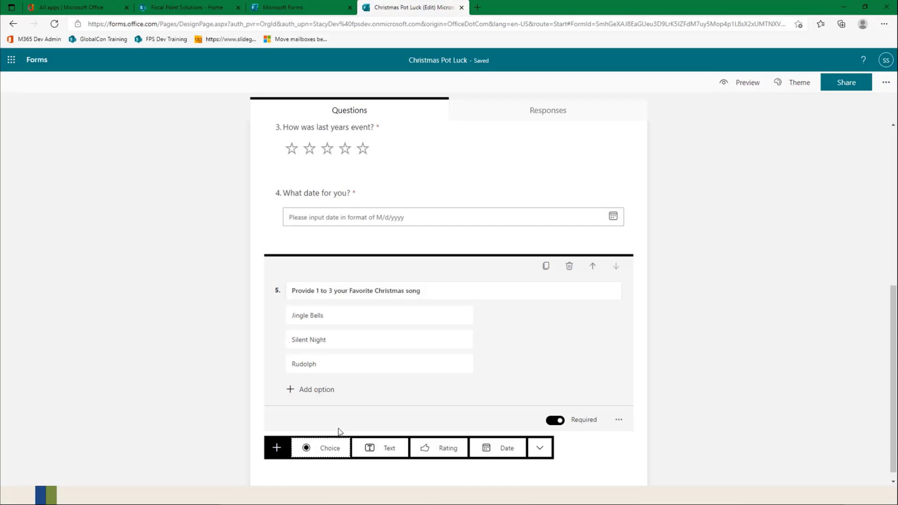
left_click(540, 448)
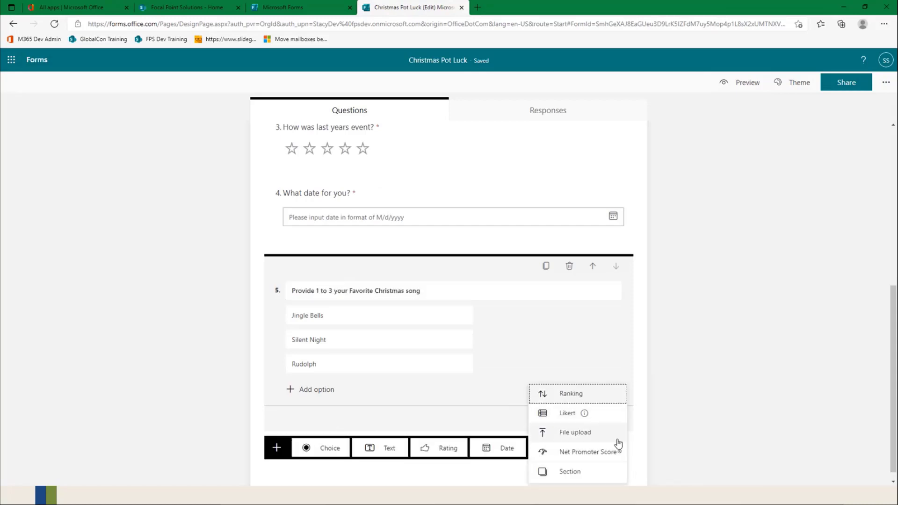
left_click(564, 415)
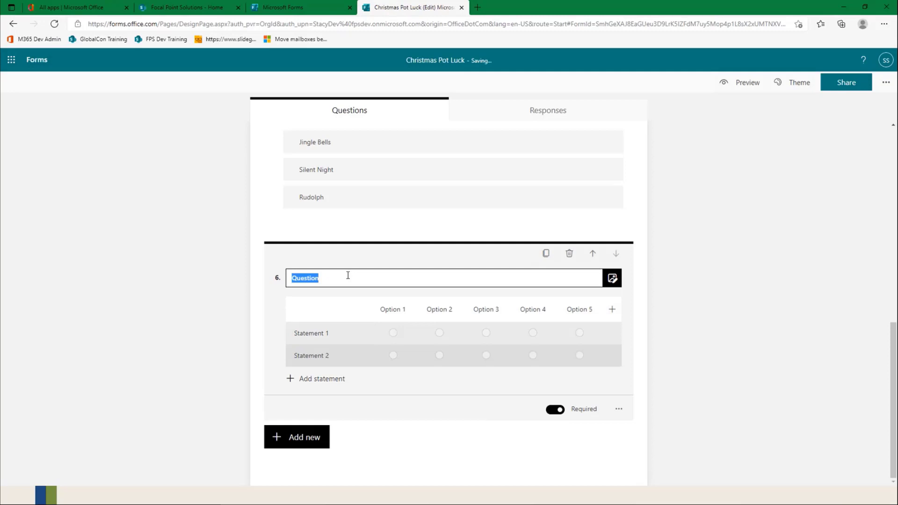
type("How well did y")
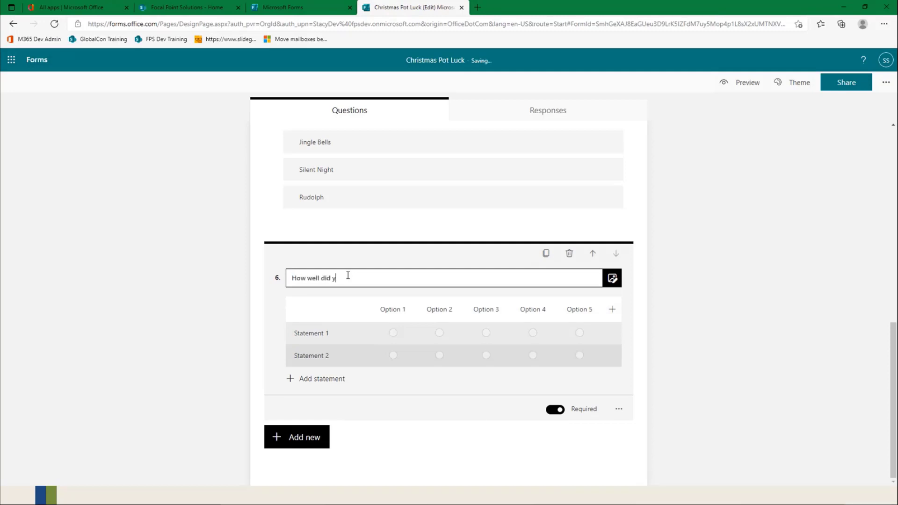
type("ou like each ")
type("identif")
key("BackSpace")
key("BackSpace")
key("BackSpace")
key("BackSpace")
key("BackSpace")
key("BackSpace")
key("BackSpace")
type("game")
Step: Set the Likert question's two statements to "Pin the tail on the donkey" and "white buffalo"
left_click(329, 333)
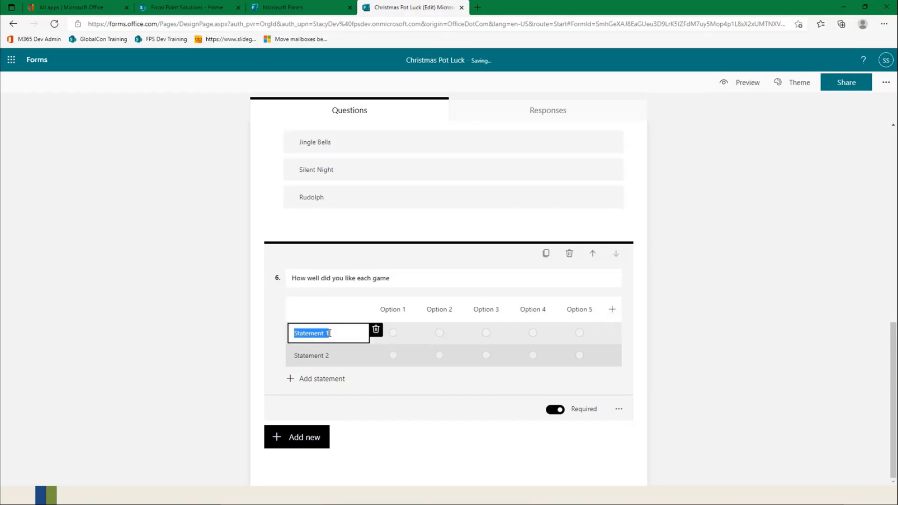
type("Pinge tail")
key("BackSpace")
key("BackSpace")
key("BackSpace")
key("BackSpace")
key("BackSpace")
key("BackSpace")
key("BackSpace")
type("the tail on the donkey")
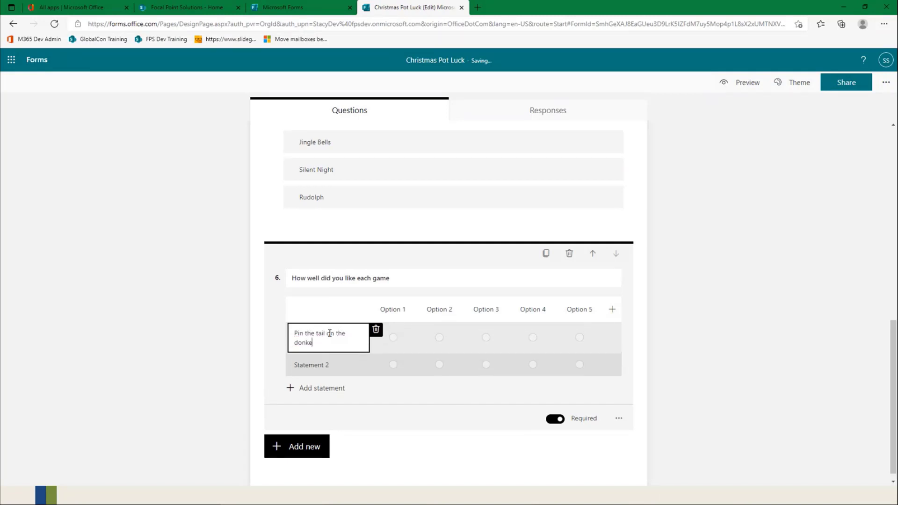
left_click(320, 354)
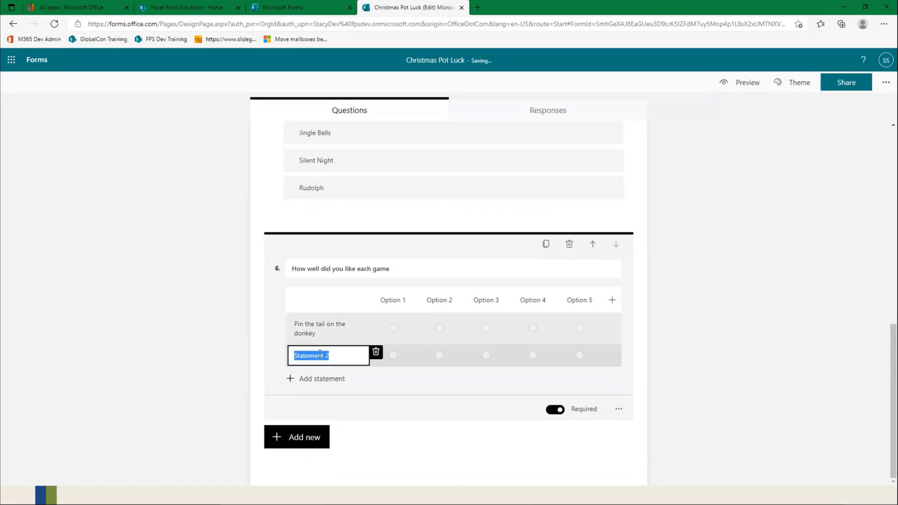
type("white buffalo")
left_click(653, 291)
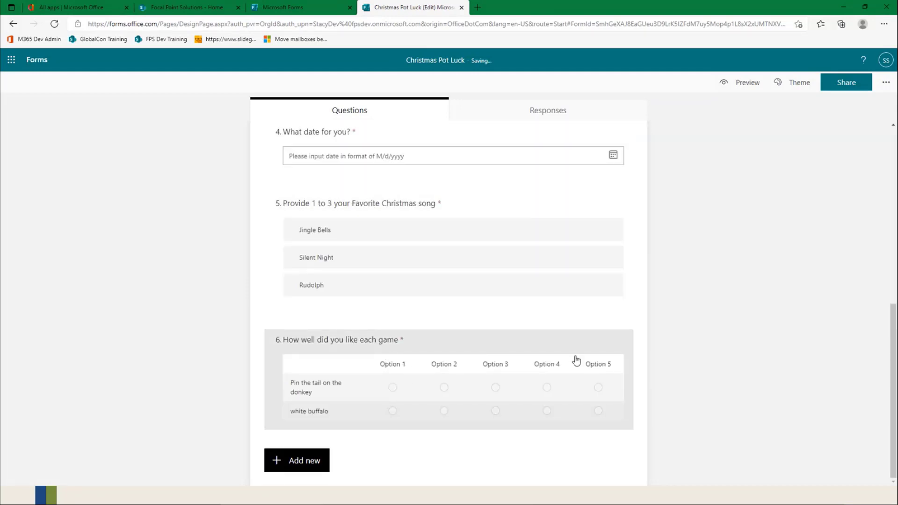
Step: Reopen the Likert question and open its Option 1 column heading for editing
left_click(388, 369)
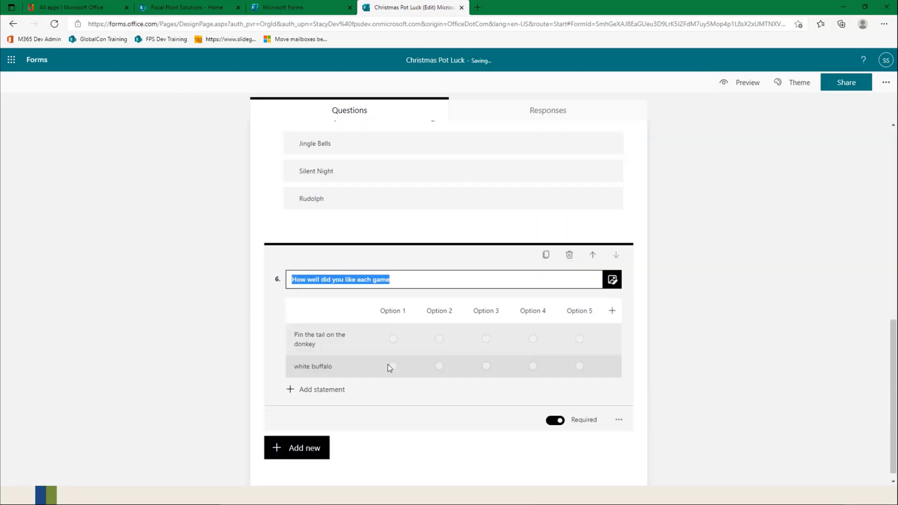
left_click(393, 311)
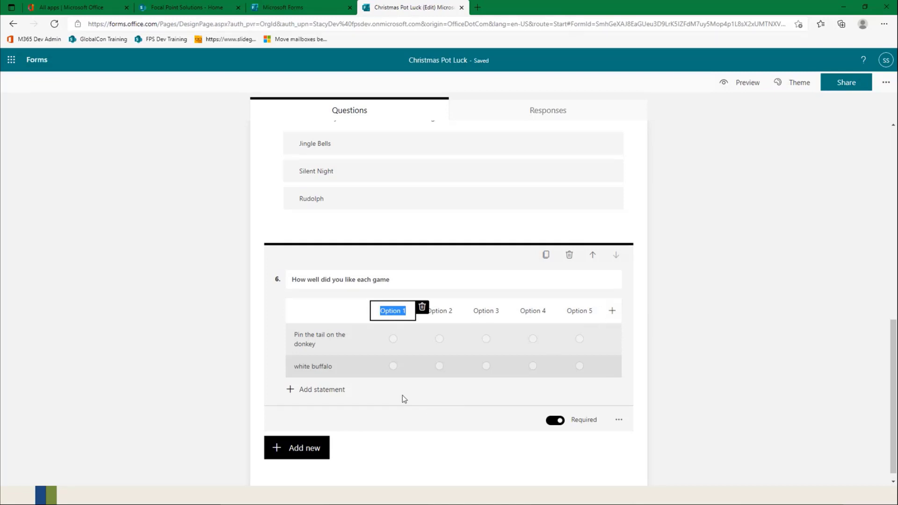
left_click(330, 398)
left_click(371, 387)
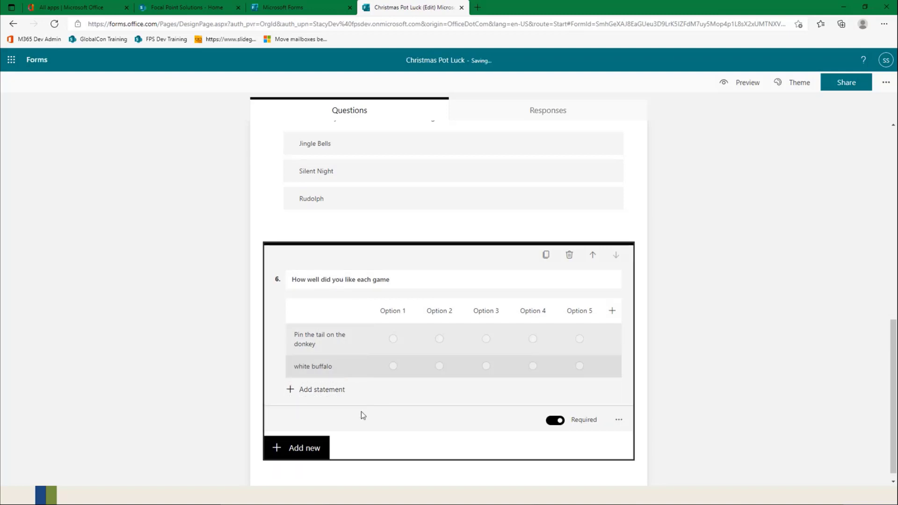
Step: Add a File upload question below the Likert question about the games
scroll(361, 412, "down", 1)
left_click(305, 432)
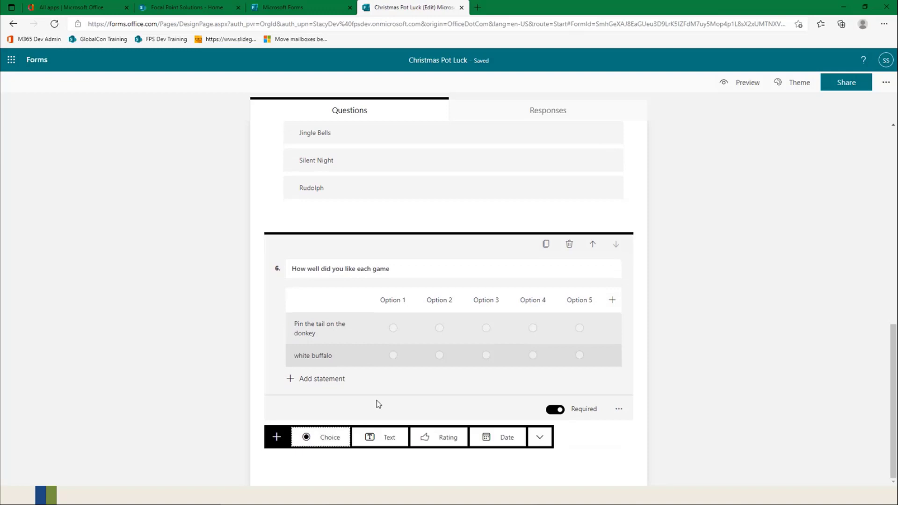
left_click(540, 438)
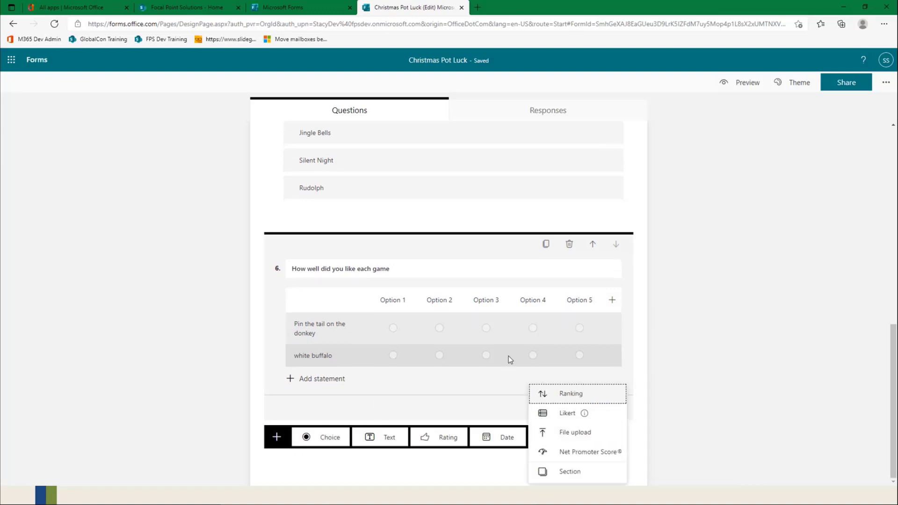
left_click(576, 433)
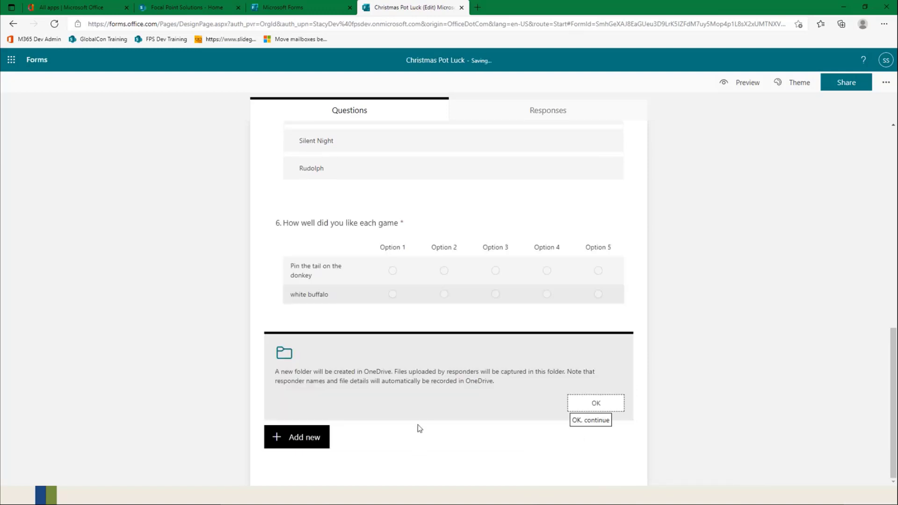
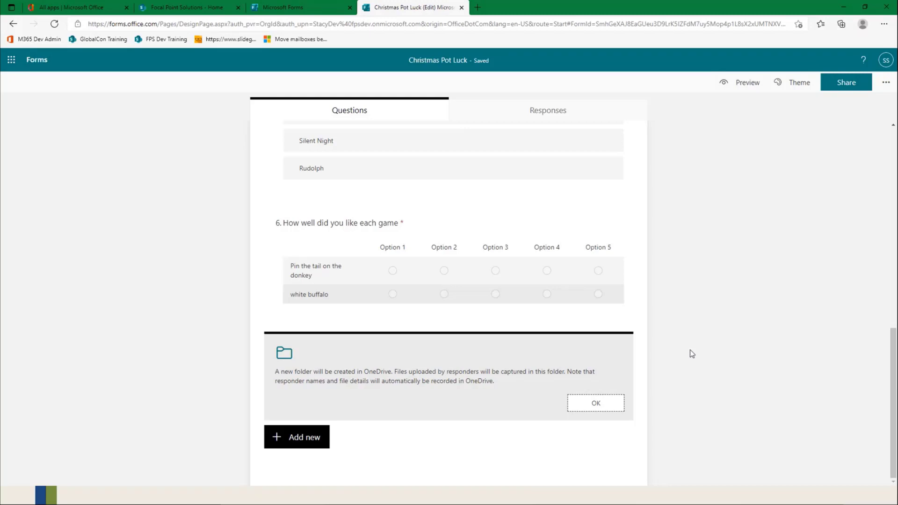
Step: Add a Choice question titled "Did you upload files?" below the File upload question
left_click(303, 441)
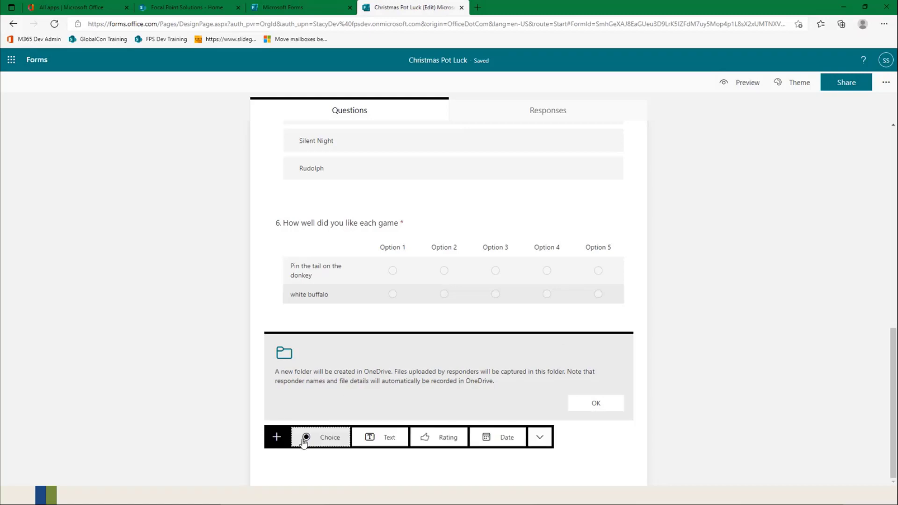
left_click(329, 443)
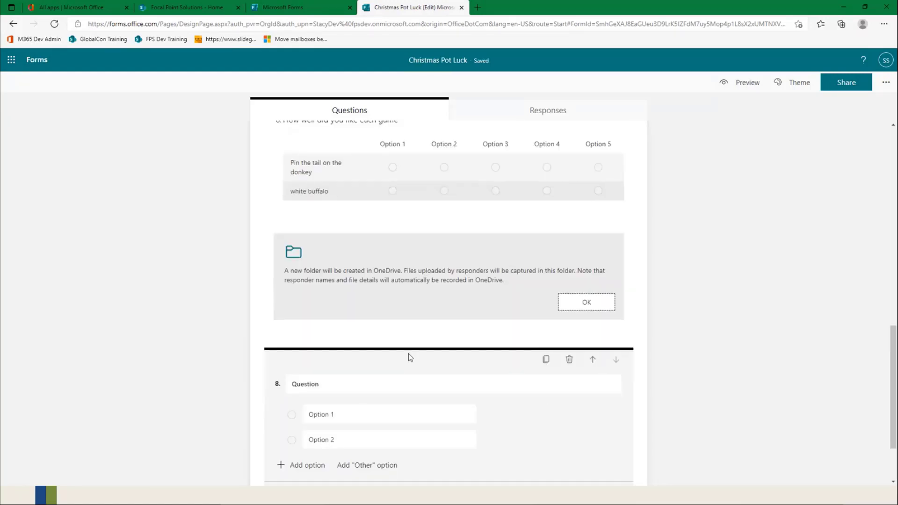
left_click(349, 391)
key("BackSpace")
key("BackSpace")
key("BackSpace")
key("BackSpace")
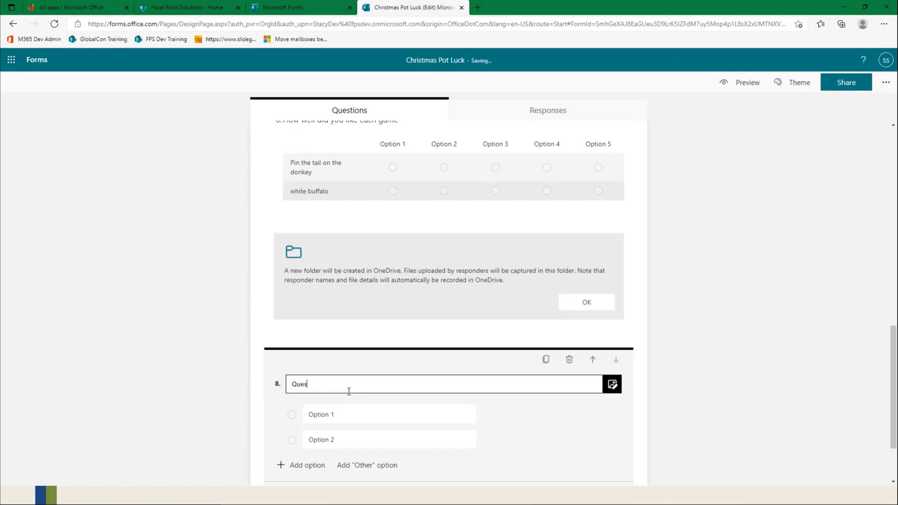
key("BackSpace")
key("BackSpace")
key("BackSpace")
key("BackSpace")
type("Did you upload files?")
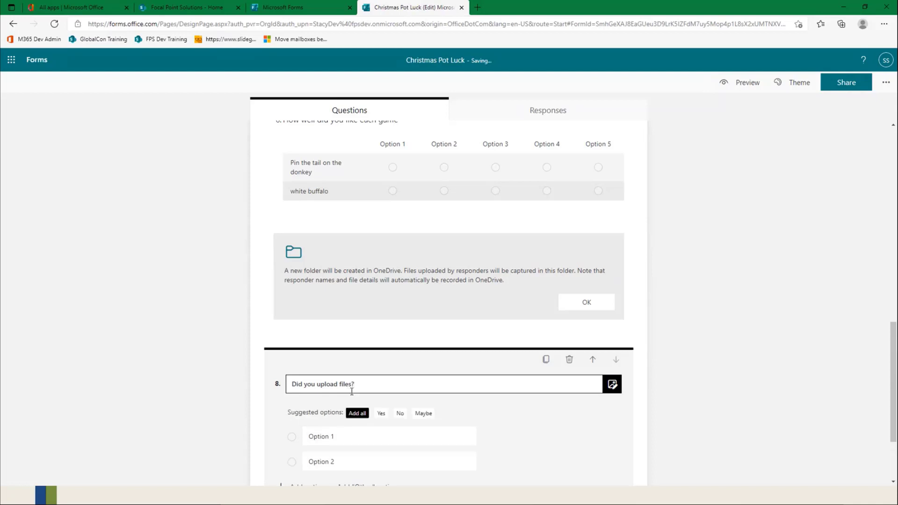
Step: Fill the upload question's two answer options with the suggested answers Yes and No
left_click(381, 414)
left_click(401, 416)
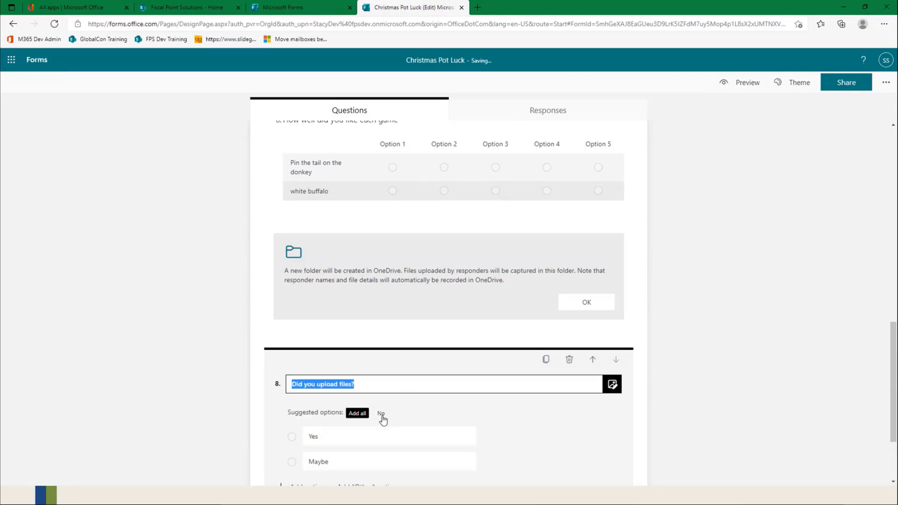
left_click(382, 415)
left_click(481, 439)
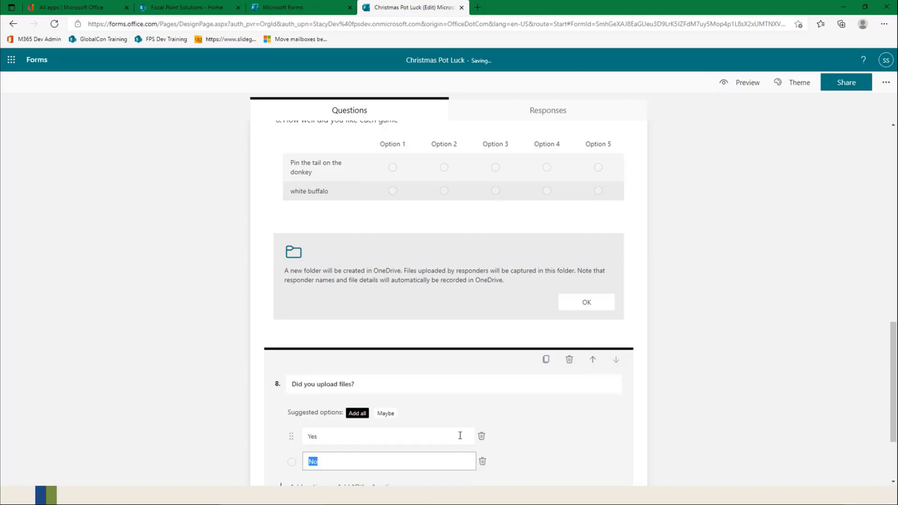
left_click(718, 414)
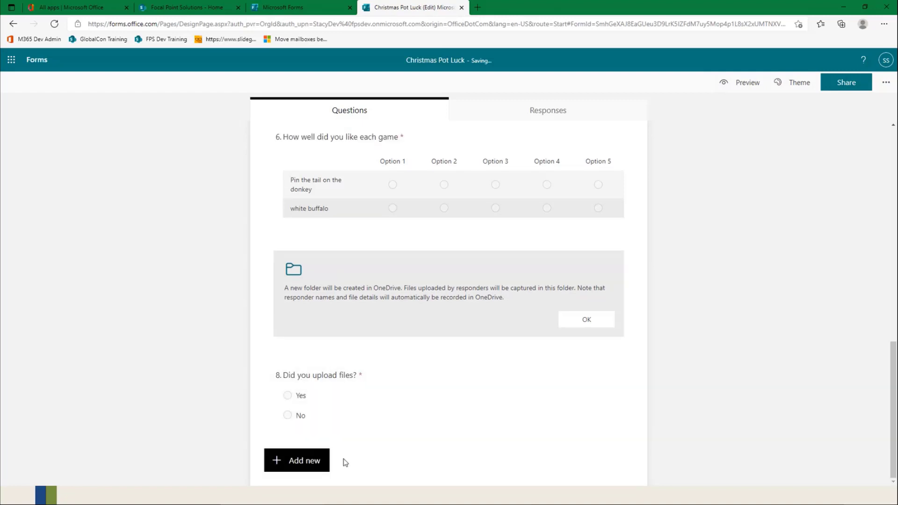
Step: Add a new section titled "Contact Information" after the "Did you upload files?" question
left_click(307, 468)
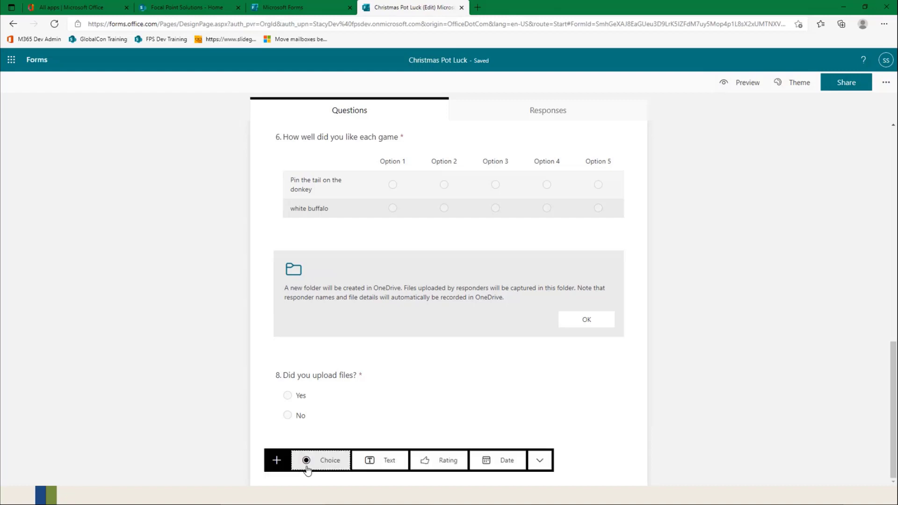
left_click(540, 462)
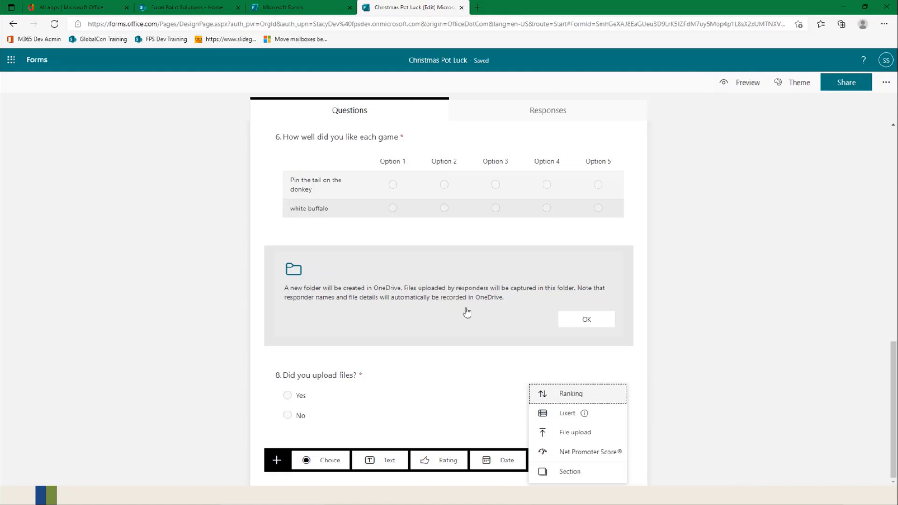
left_click(570, 471)
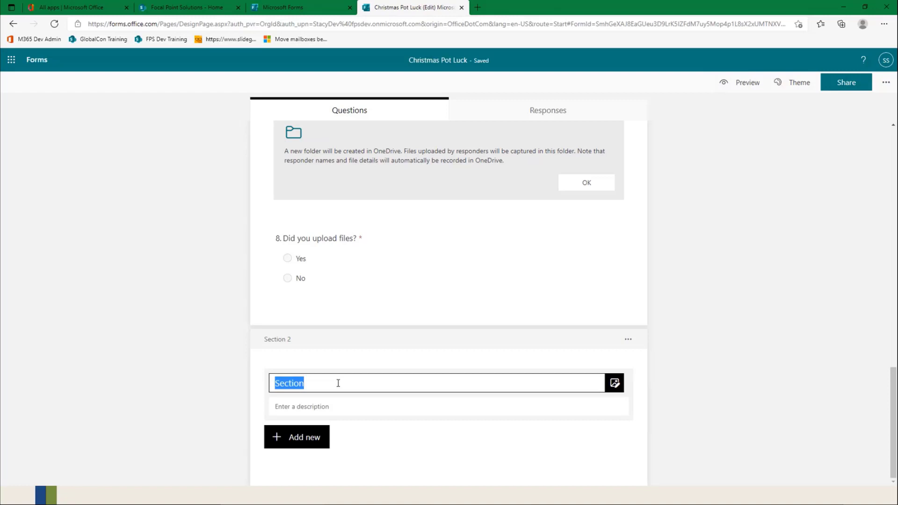
type("Contact")
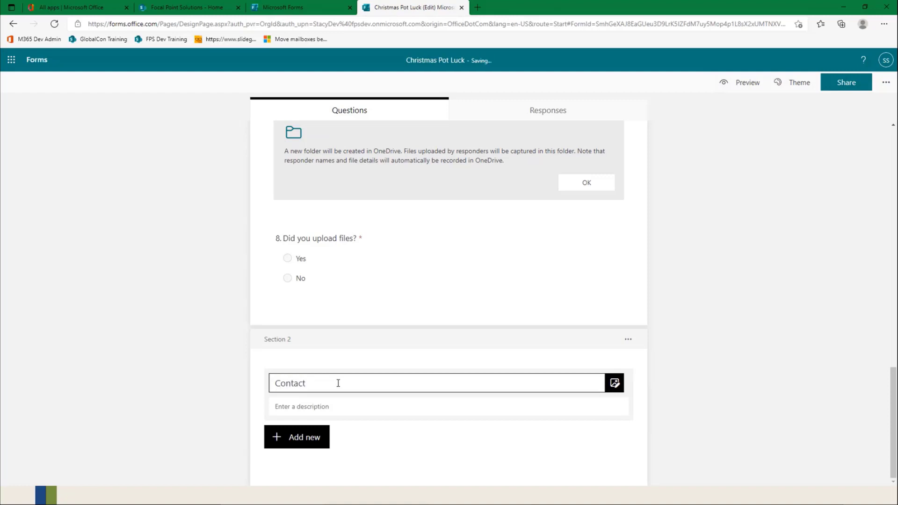
type(" Information")
left_click(445, 422)
Step: Add a Text question titled "PM Name" to the Contact Information section
left_click(315, 438)
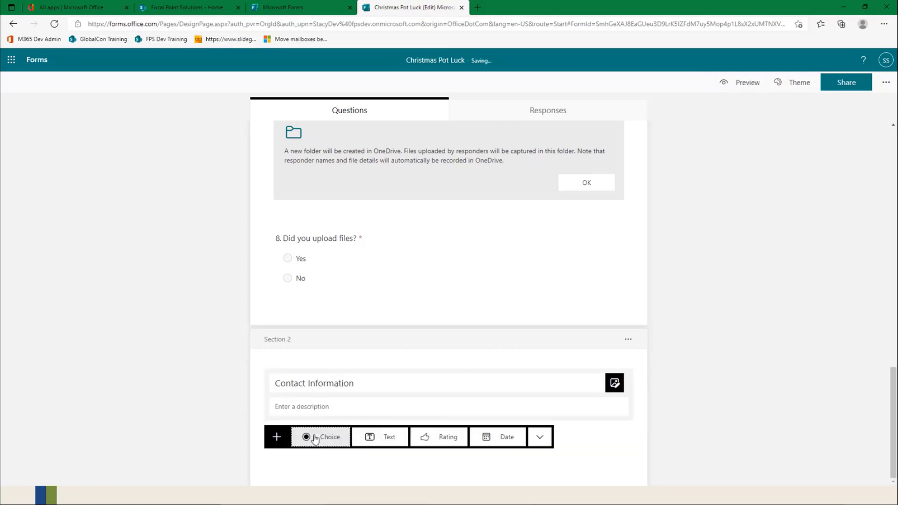
left_click(403, 438)
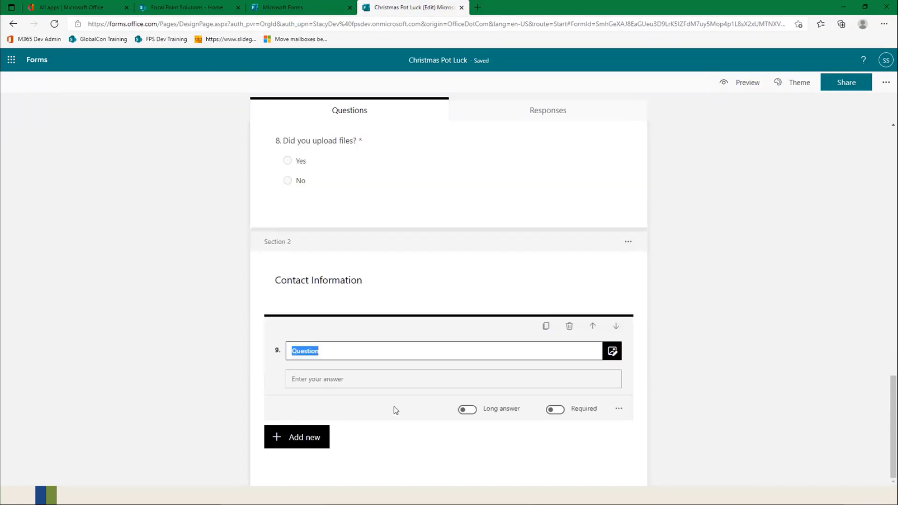
type("PM")
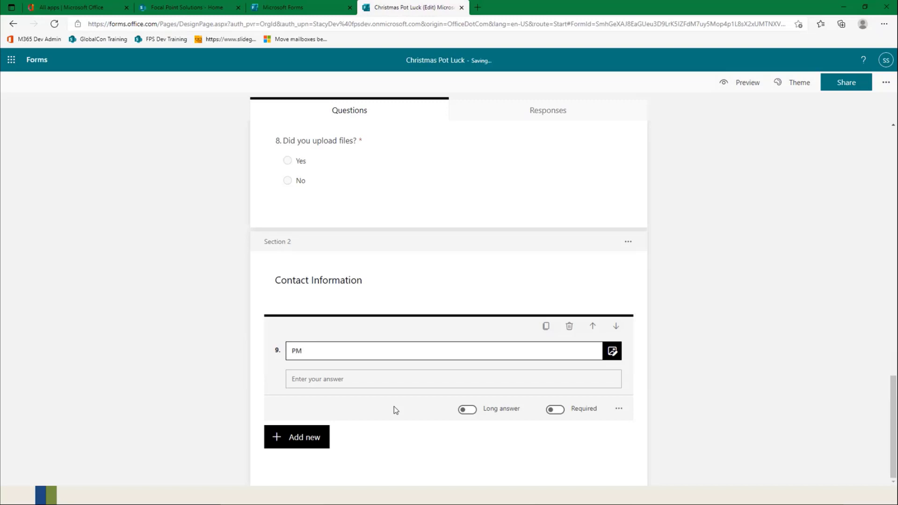
type(" Name")
Step: Add a second Text question titled "PM Email" below the PM Name question
left_click(324, 450)
left_click(388, 444)
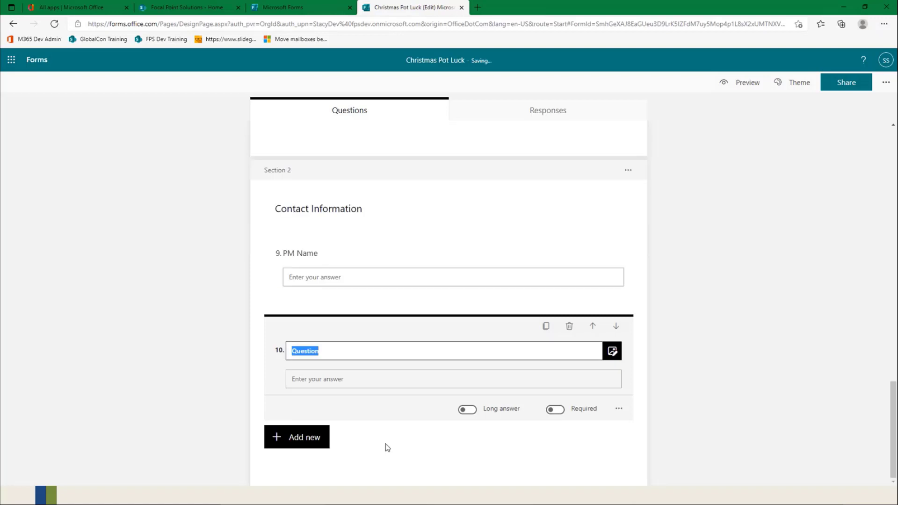
type("PM Email")
left_click(723, 375)
Step: Review the form's questions from the title through the Contact Information section
scroll(333, 286, "up", 15)
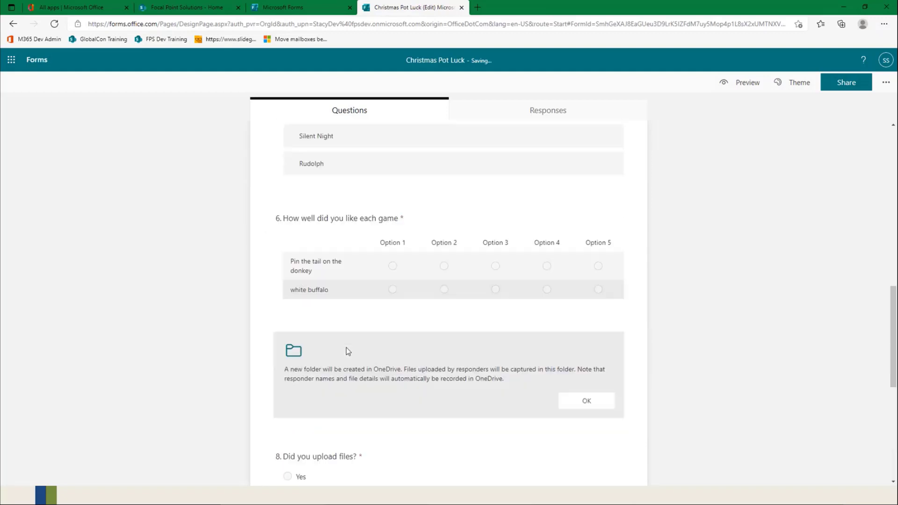
scroll(348, 348, "up", 5)
scroll(340, 270, "down", 15)
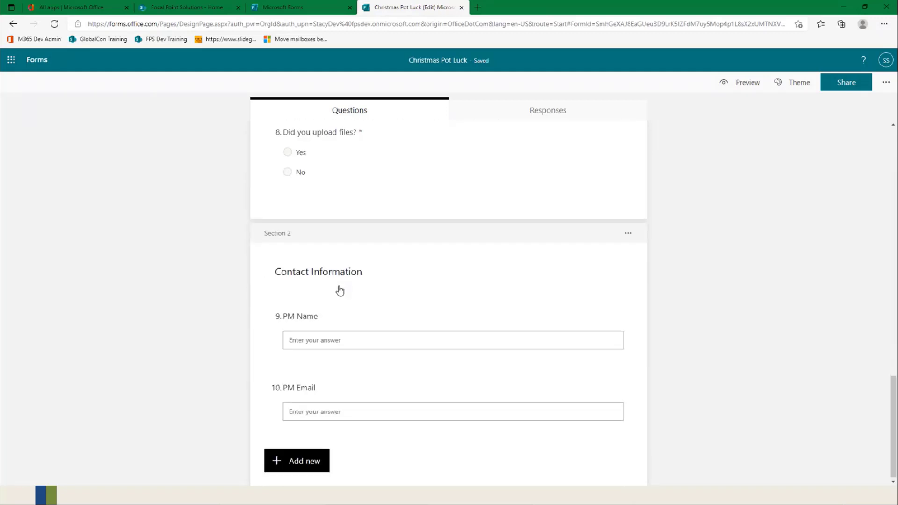
scroll(340, 290, "up", 15)
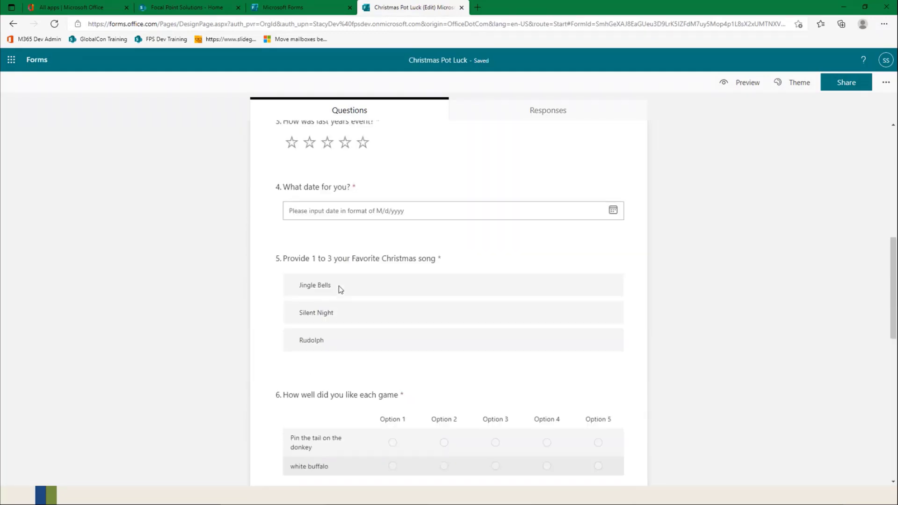
scroll(340, 289, "up", 5)
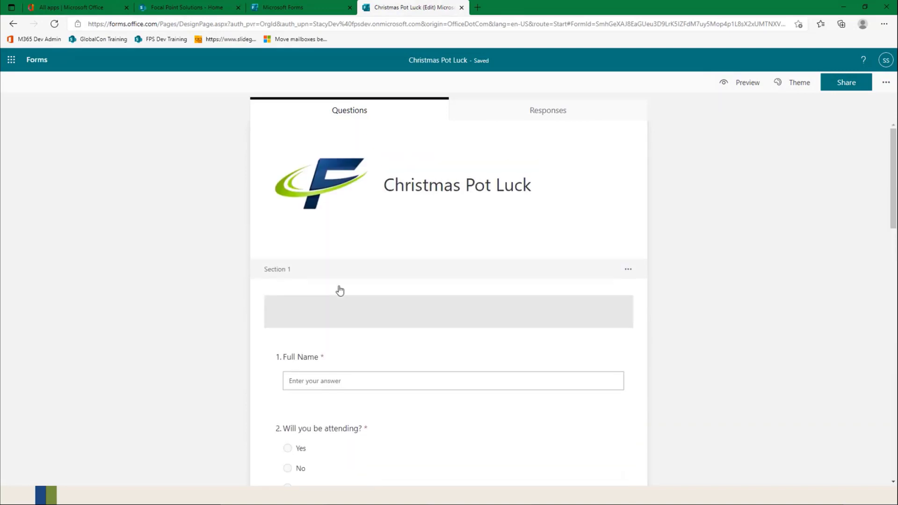
scroll(340, 289, "down", 3)
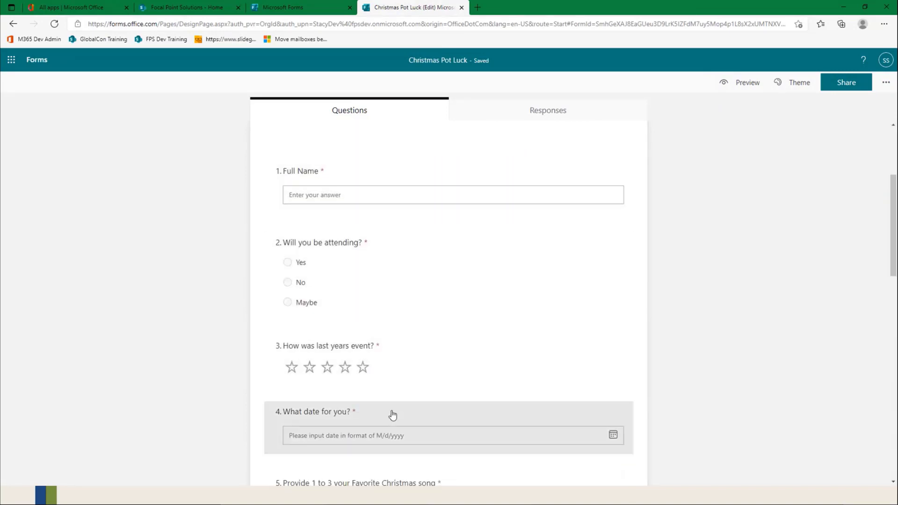
scroll(393, 415, "down", 3)
scroll(393, 414, "down", 1)
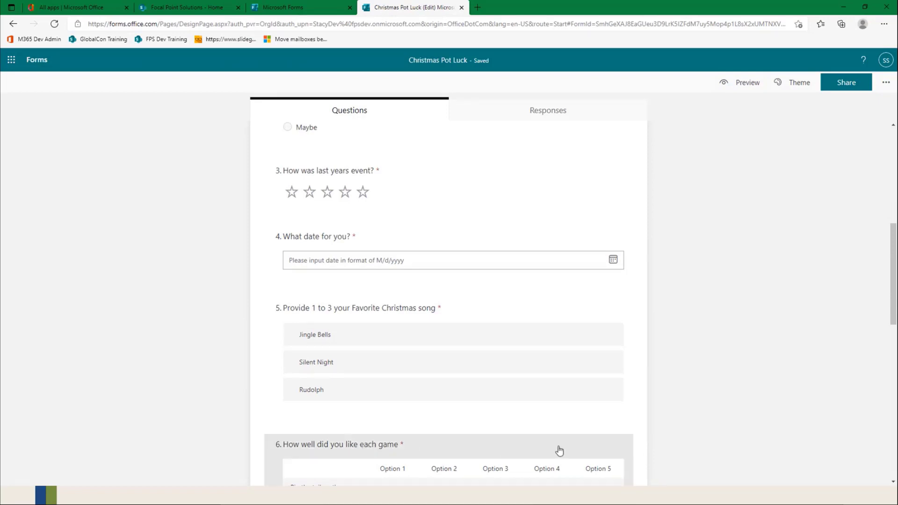
scroll(541, 465, "down", 5)
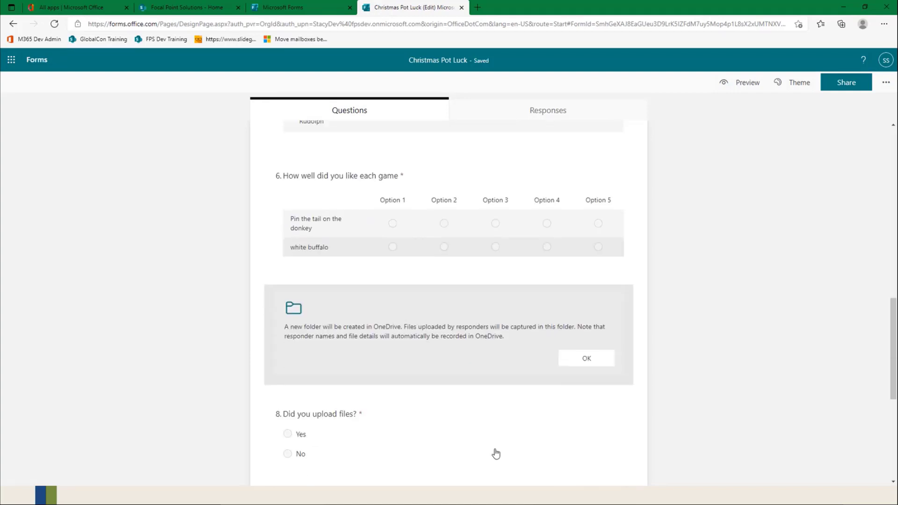
scroll(495, 454, "down", 6)
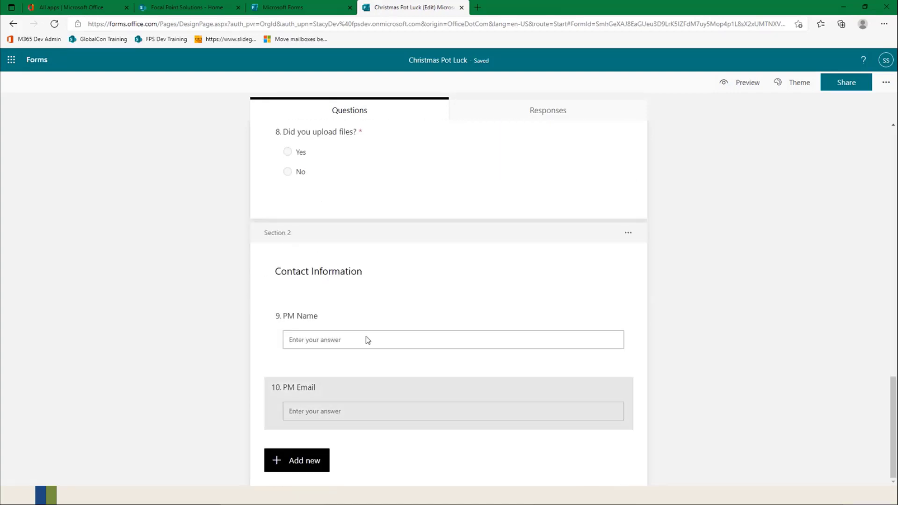
scroll(608, 140, "up", 5)
Step: Preview the form, look through its first section, and try to continue to the next section without answering
left_click(736, 82)
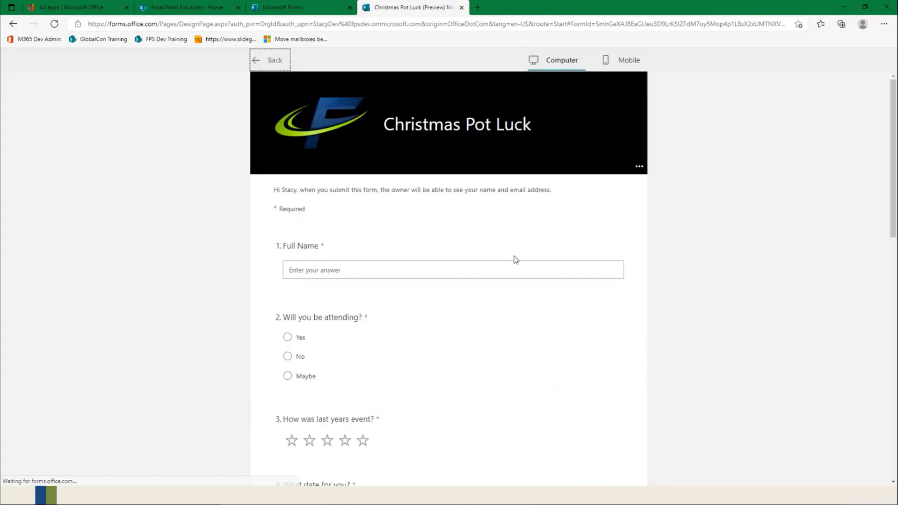
scroll(369, 258, "down", 3)
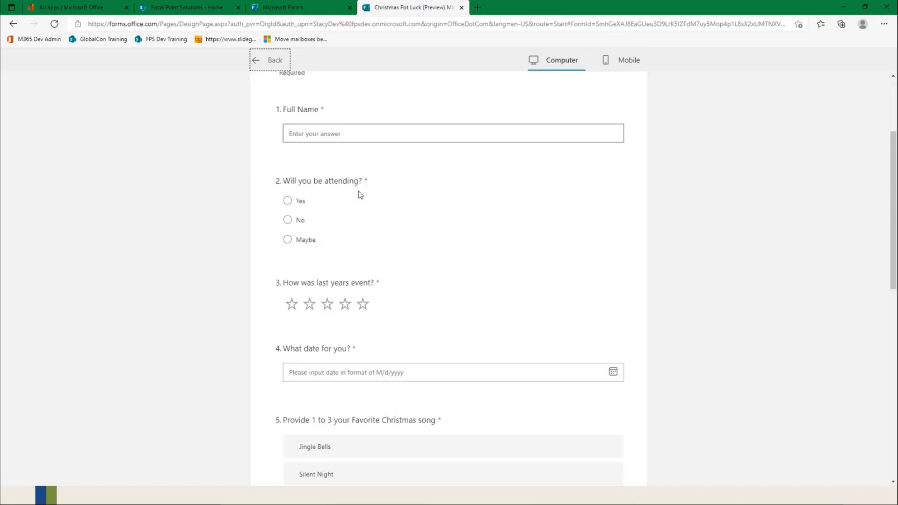
scroll(371, 297, "down", 7)
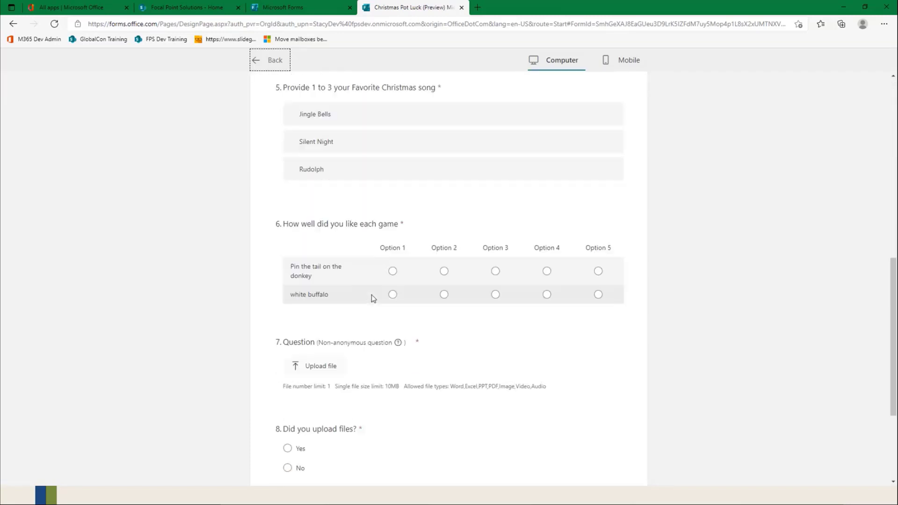
scroll(373, 298, "down", 2)
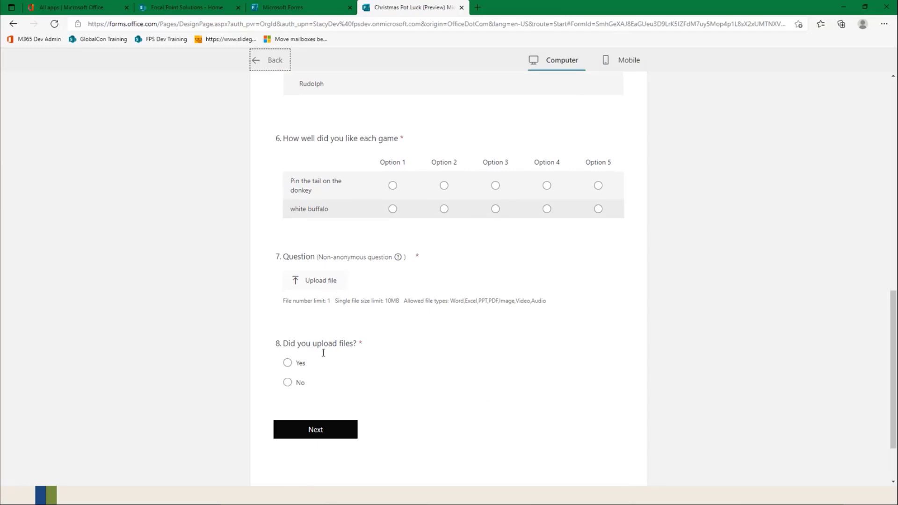
left_click(316, 432)
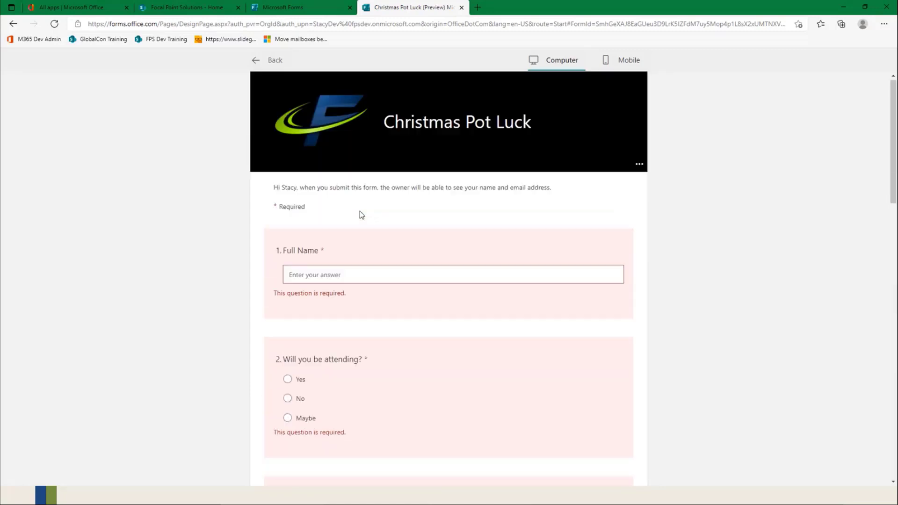
Step: Enter the respondent's full name in the preview and answer Yes to "Will you be attending?"
left_click(322, 276)
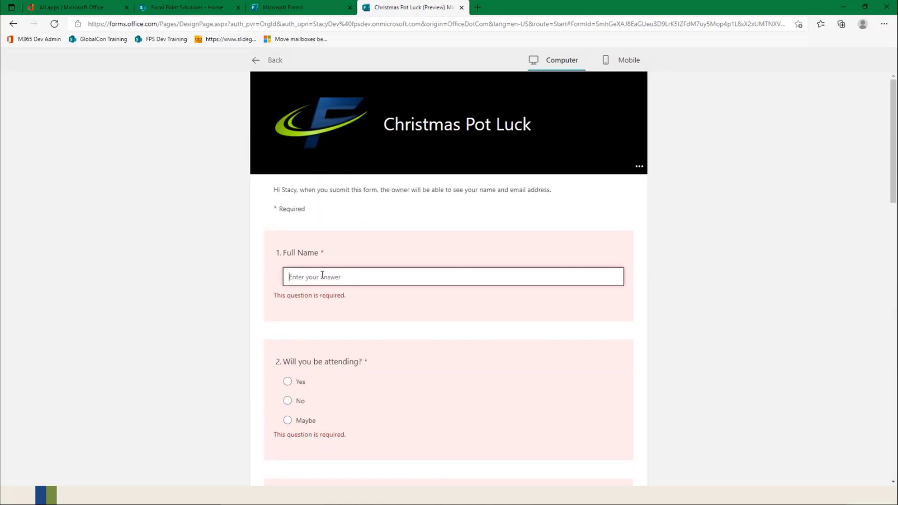
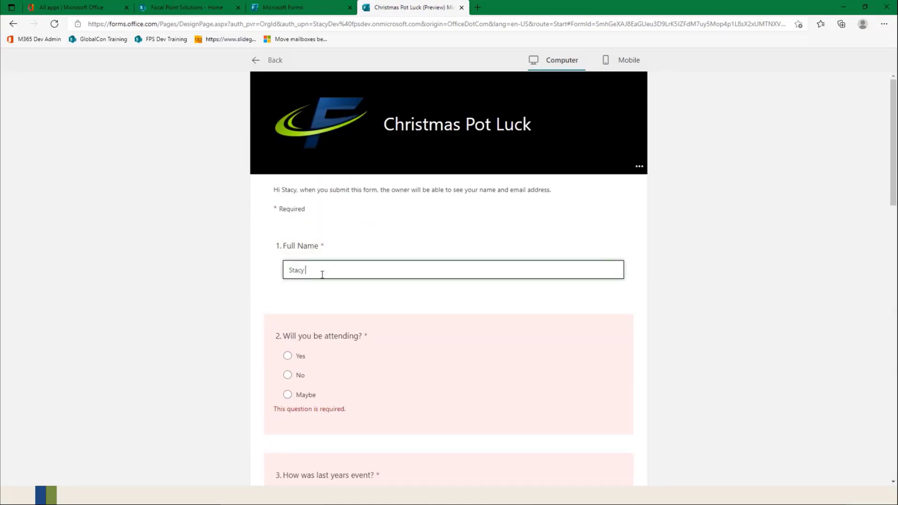
left_click(287, 356)
Step: Rate last year's event five stars and choose 7/17/2021 as the answer to "What date for you?"
scroll(429, 375, "down", 5)
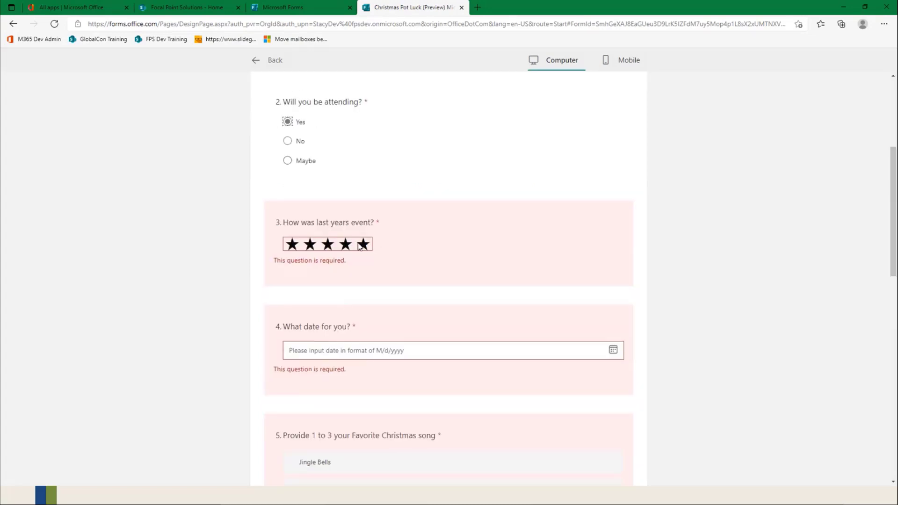
left_click(363, 225)
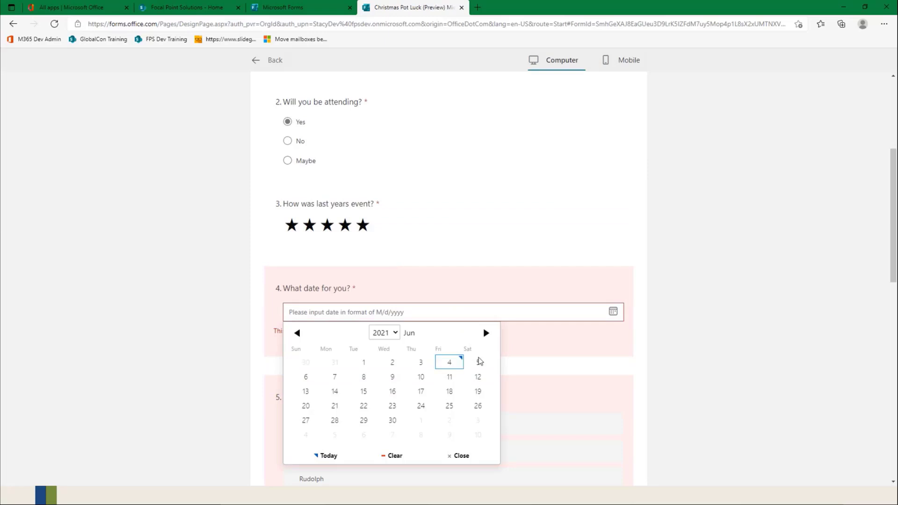
left_click(485, 333)
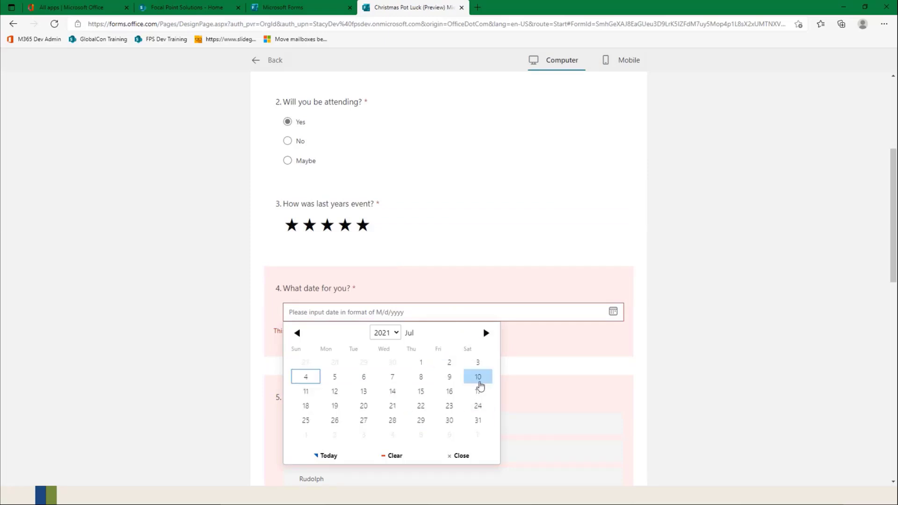
left_click(477, 391)
Step: Rank the favorite Christmas songs in the preview as Silent Night, Jingle Bells, Rudolph
scroll(453, 361, "down", 3)
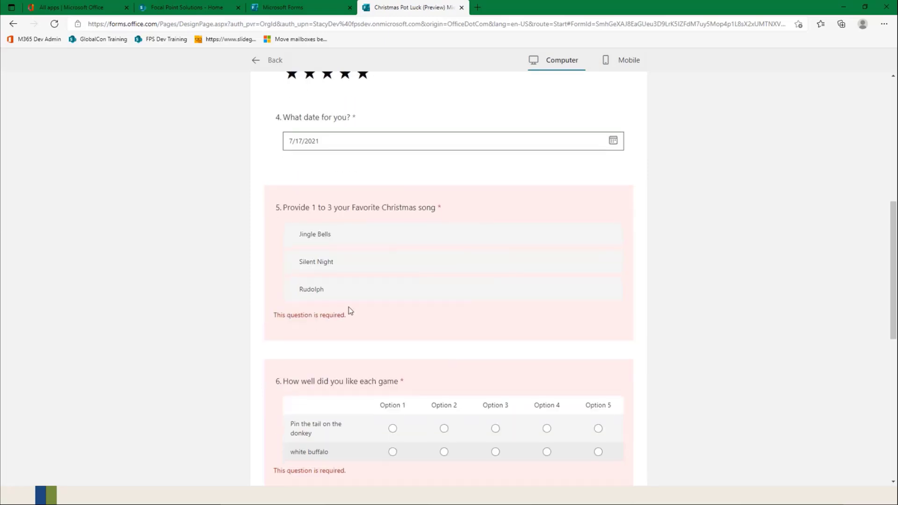
left_click(361, 243)
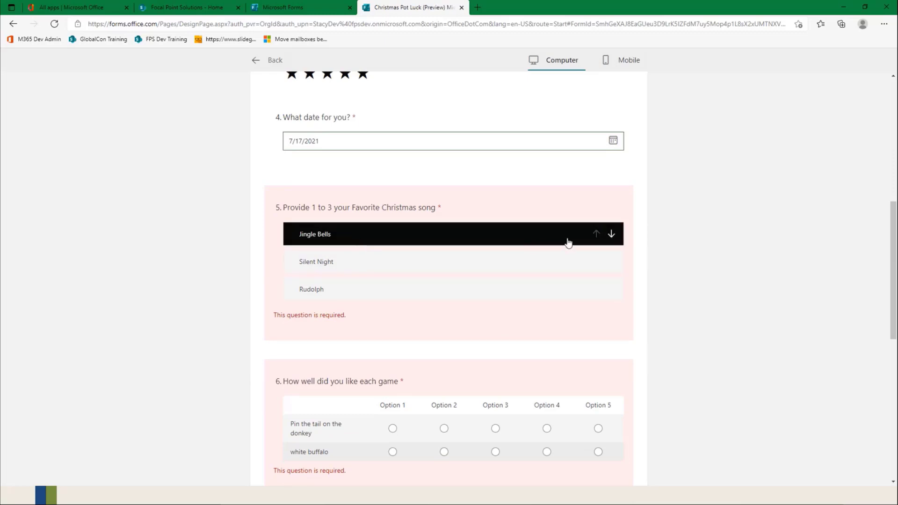
left_click(612, 236)
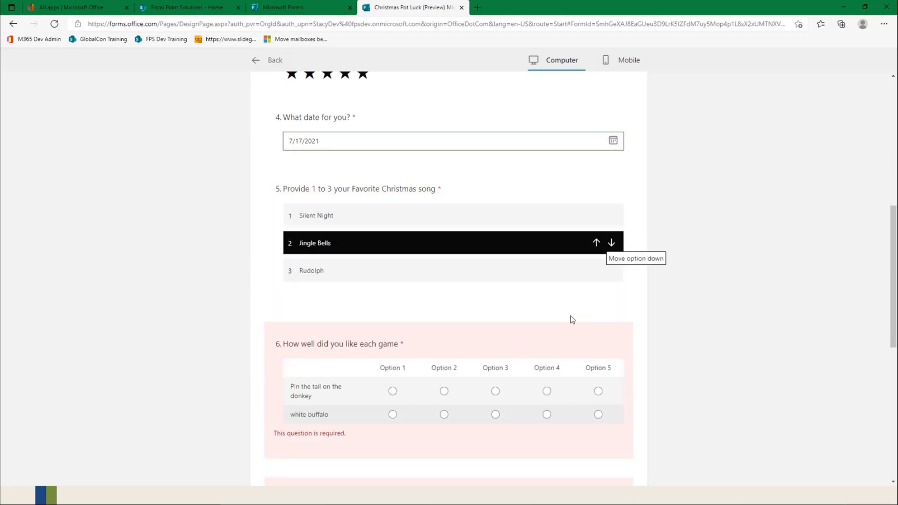
scroll(527, 300, "down", 3)
scroll(514, 297, "up", 3)
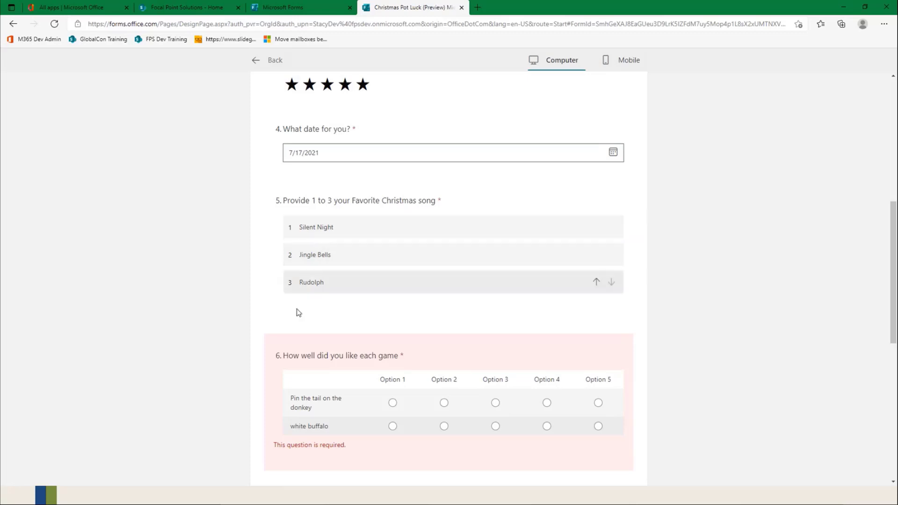
Step: Rate the games in the preview, choosing Option 3 for Pin the tail on the donkey and Option 5 for white buffalo
scroll(352, 295, "down", 3)
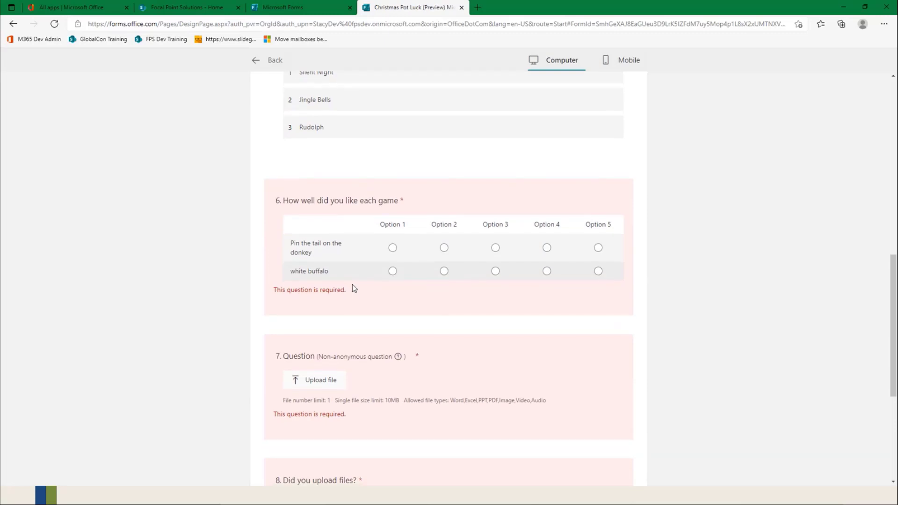
left_click(597, 248)
left_click(495, 247)
left_click(598, 271)
scroll(529, 341, "down", 2)
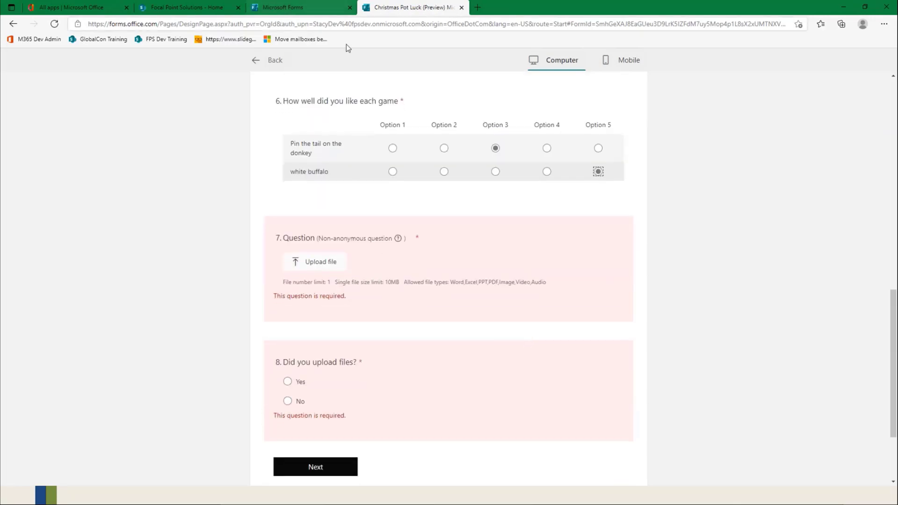
Step: Return to editing the form, accept the OneDrive folder notice on question 7, and make that file upload question optional
scroll(382, 189, "up", 15)
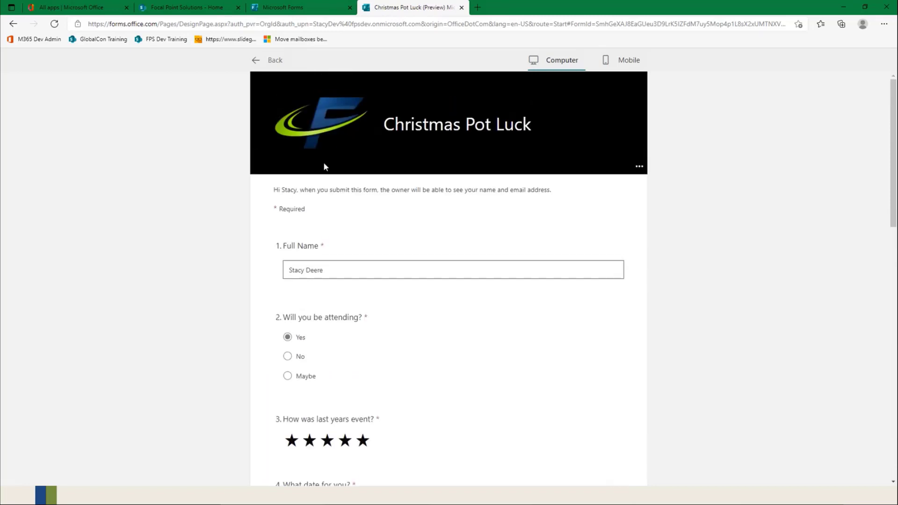
left_click(269, 59)
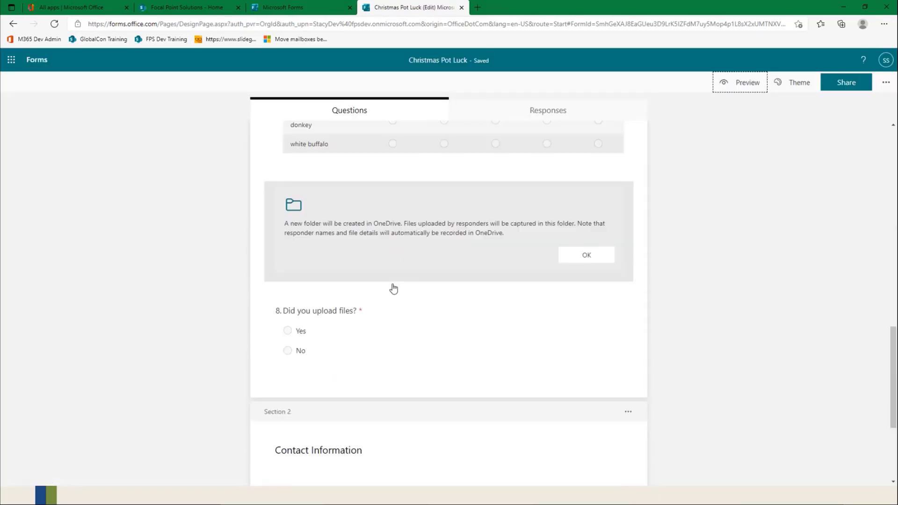
left_click(356, 214)
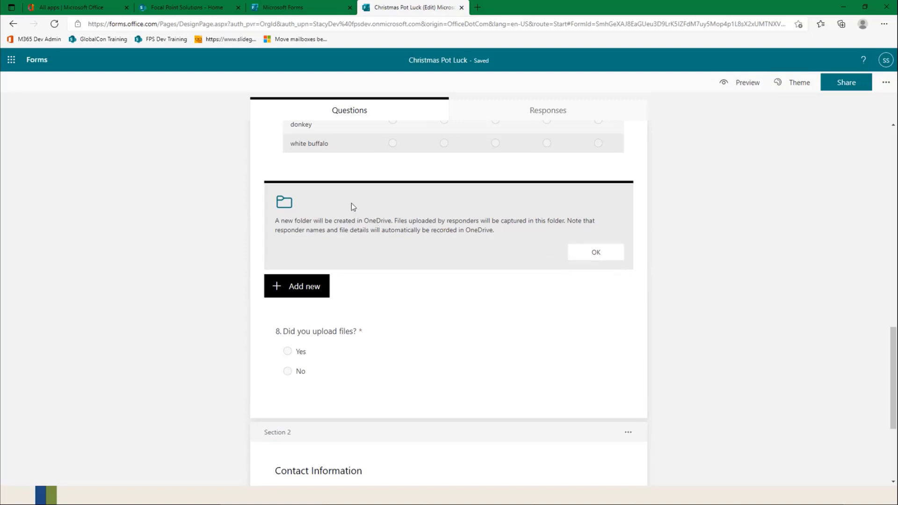
left_click(452, 252)
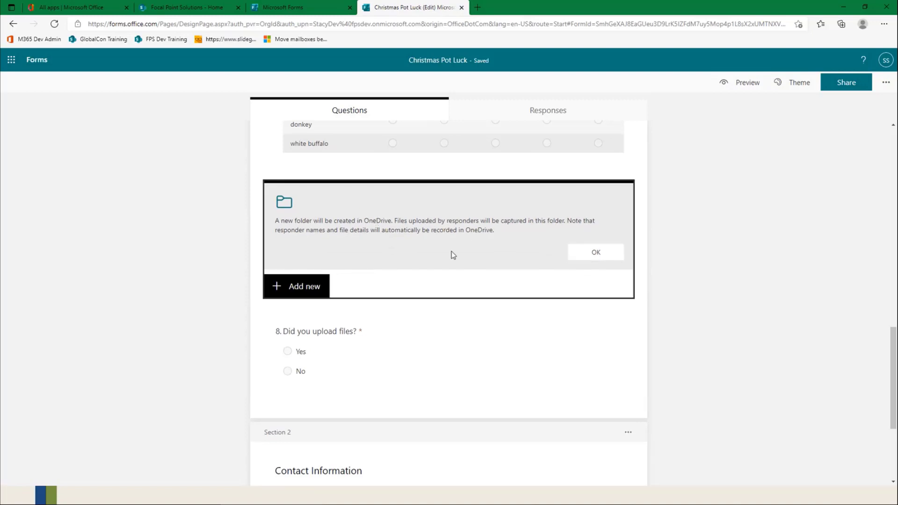
left_click(590, 253)
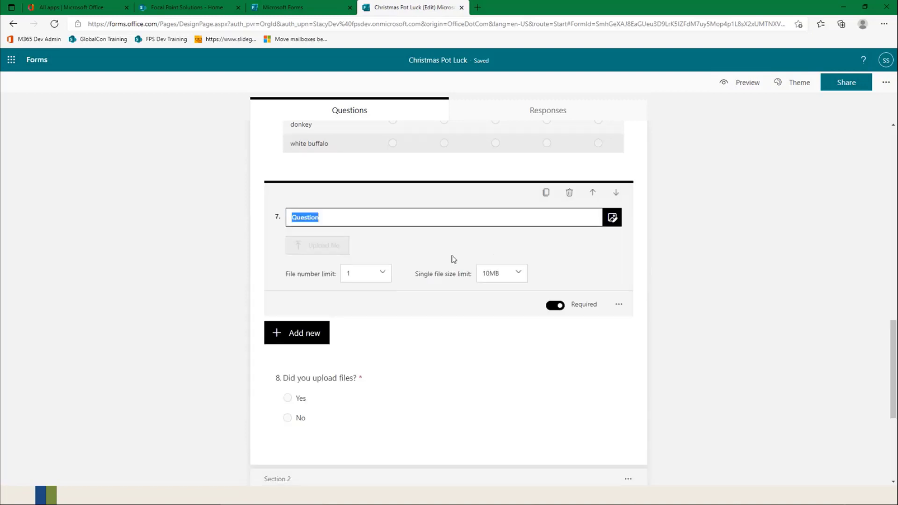
left_click(557, 308)
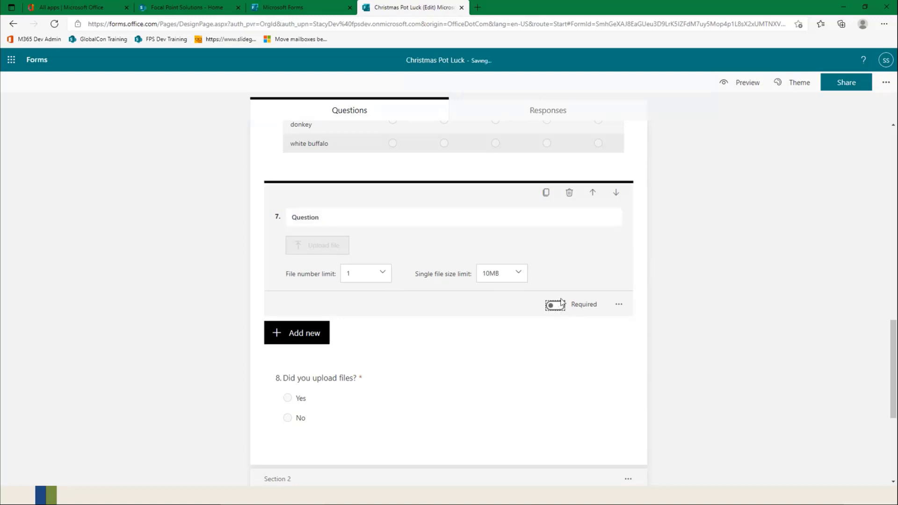
Step: Preview the form again, enter the respondent's full name, and answer Yes to "Will you be attending?"
scroll(556, 262, "up", 15)
left_click(743, 84)
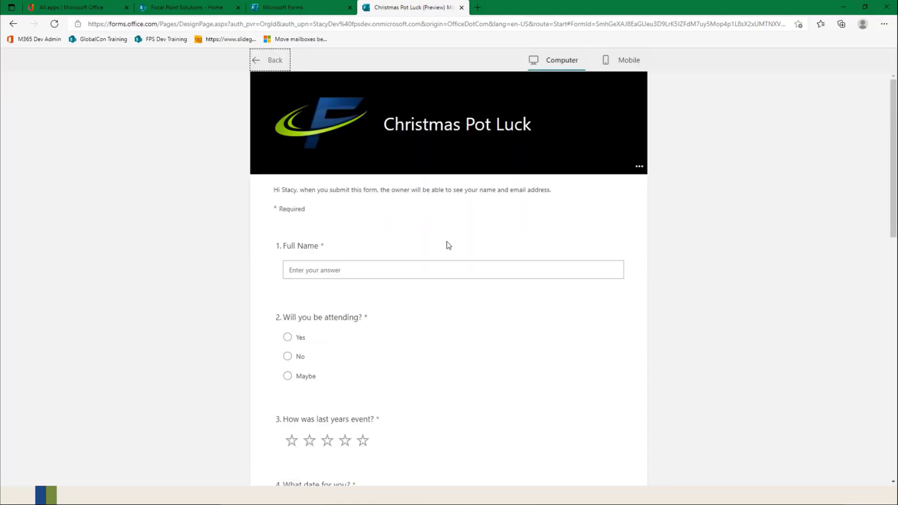
left_click(351, 270)
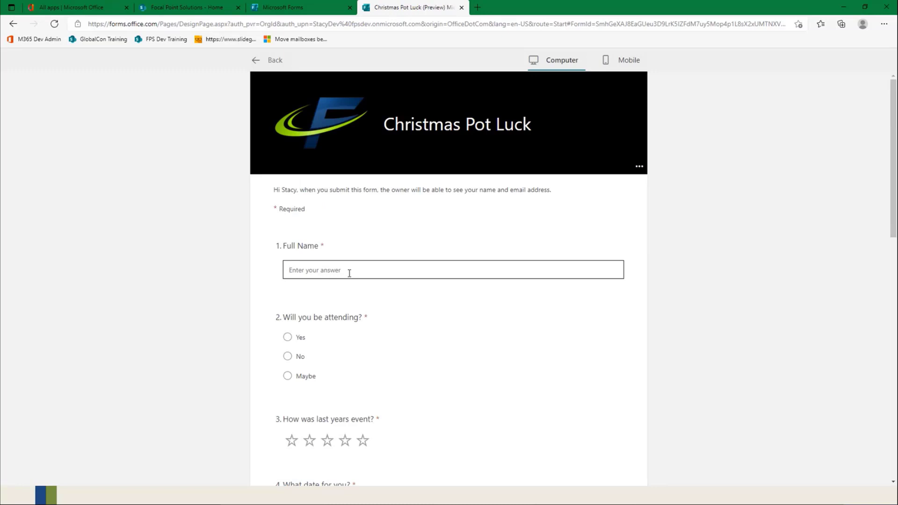
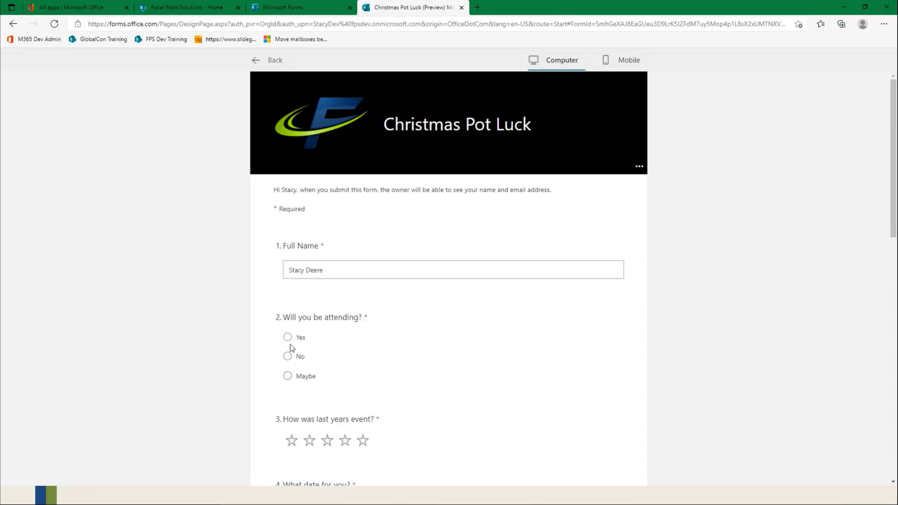
left_click(287, 337)
Step: Give last year's event five stars and answer "What date for you?" with 7/17/2021
left_click(363, 440)
scroll(517, 443, "down", 5)
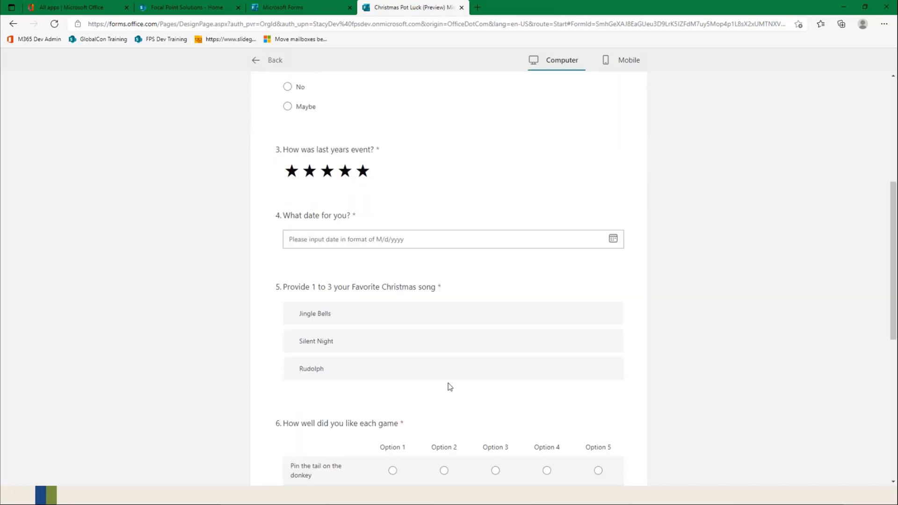
left_click(408, 242)
left_click(487, 261)
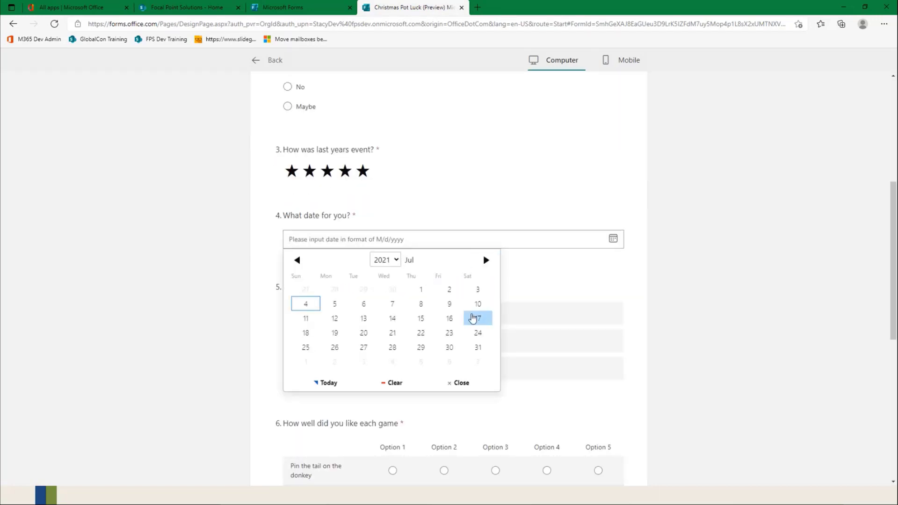
left_click(477, 318)
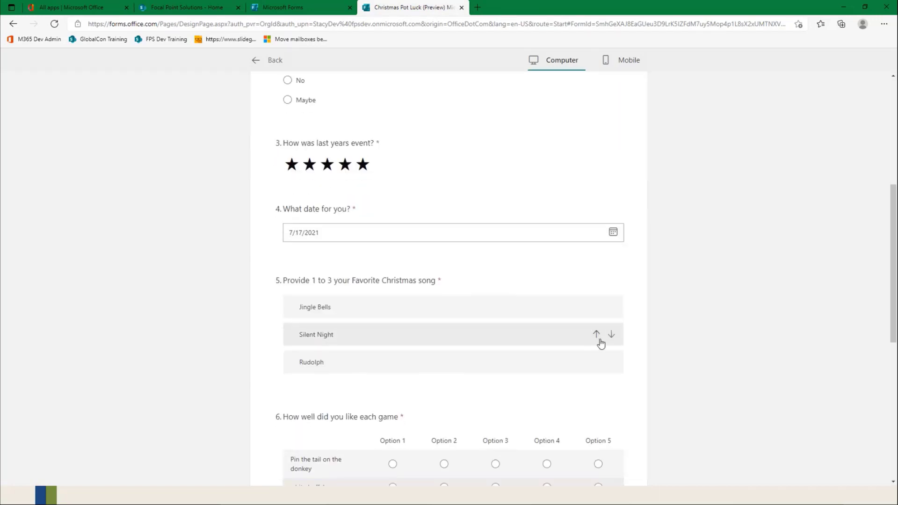
Step: Rank Silent Night first among the songs, and rate Pin the tail on the donkey Option 3 and white buffalo Option 5
left_click(596, 336)
scroll(461, 362, "down", 3)
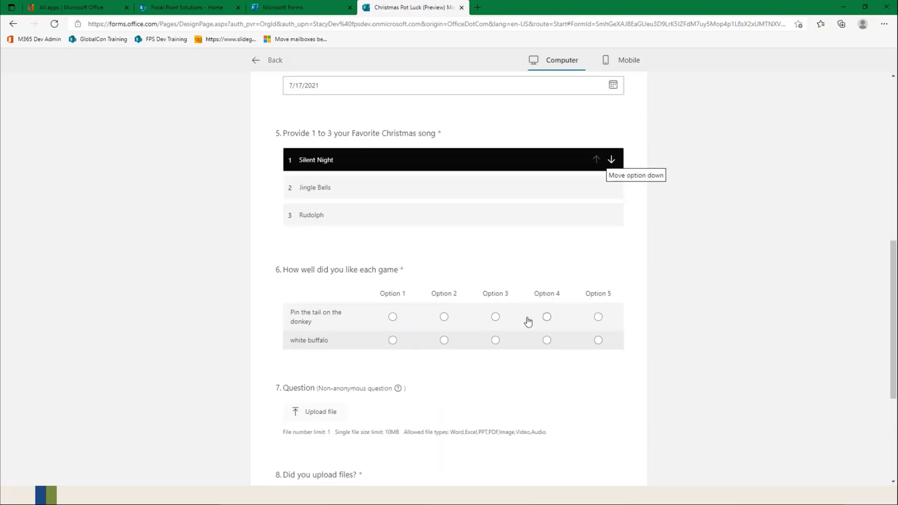
left_click(496, 317)
left_click(599, 340)
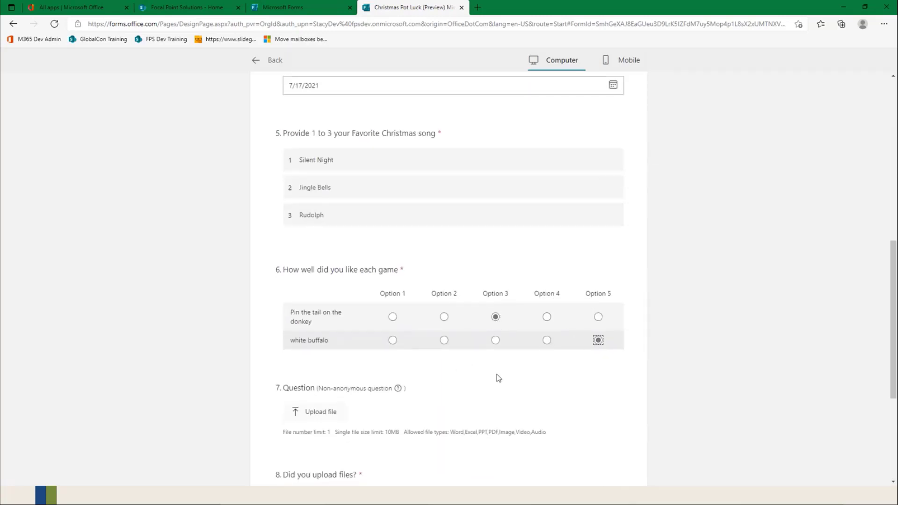
Step: Answer No to "Did you upload files?" and continue to the Contact Information section
scroll(497, 376, "down", 4)
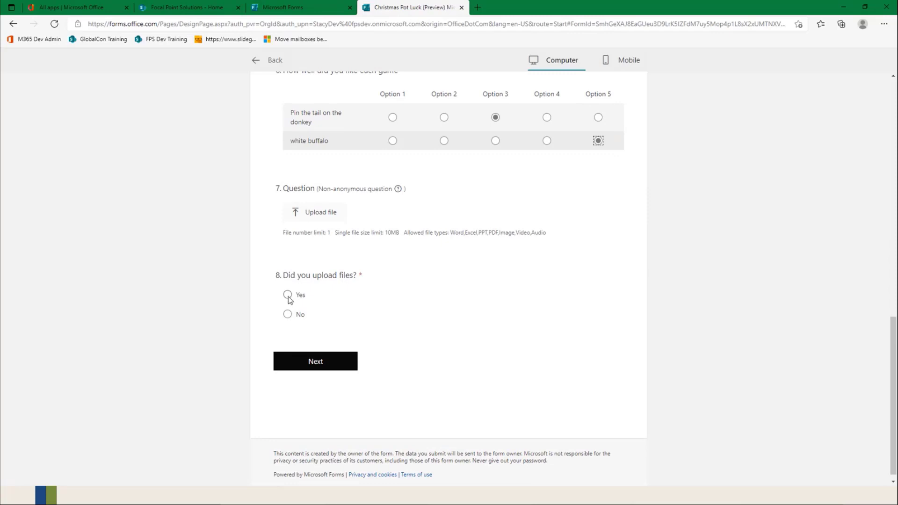
left_click(287, 314)
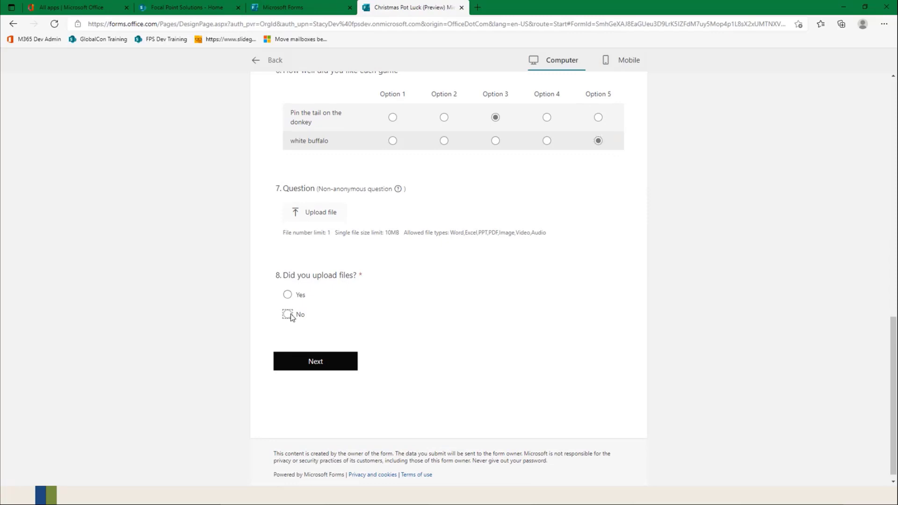
left_click(316, 367)
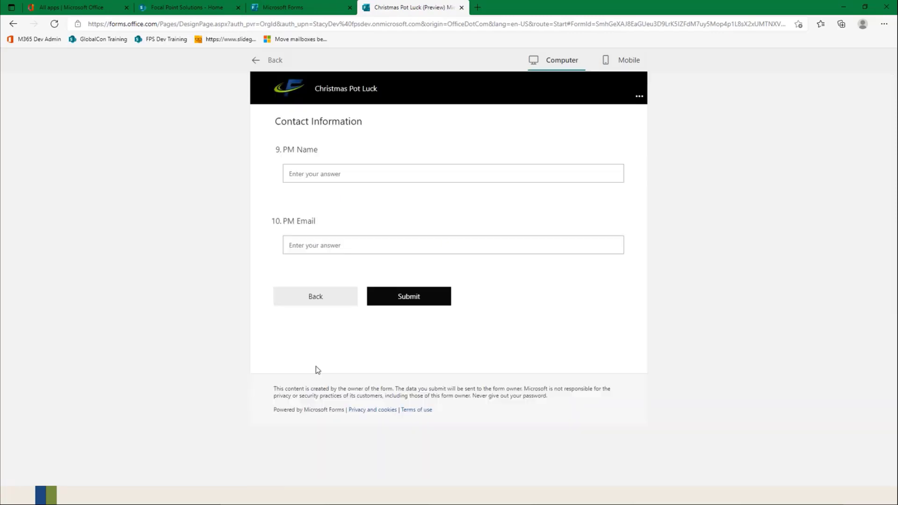
Step: Fill in the PM's name and email address in the Contact Information section and submit the response
left_click(324, 174)
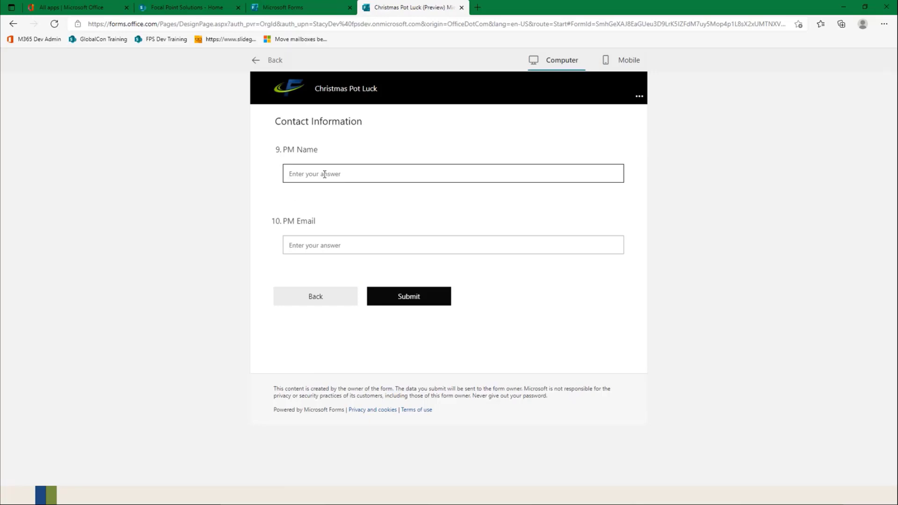
type("Jane Doe")
key("Tab")
type("j")
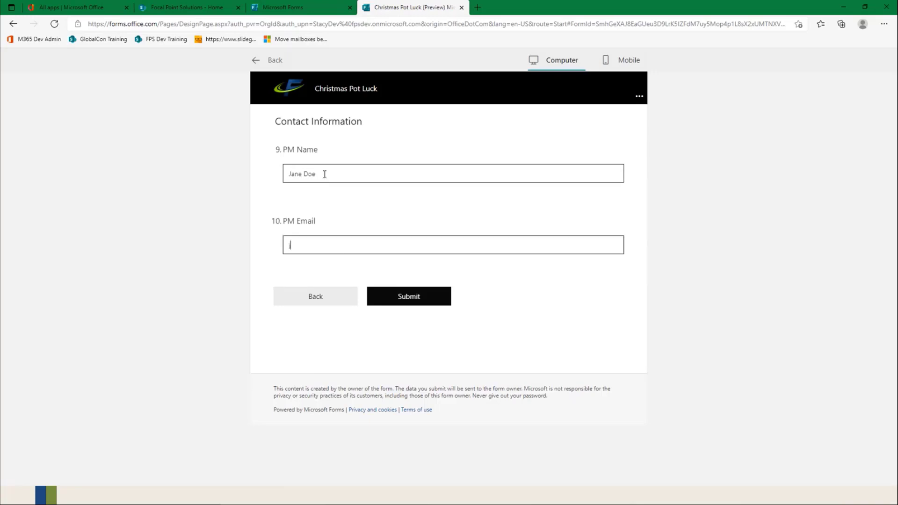
type(".doe@microsoft.com")
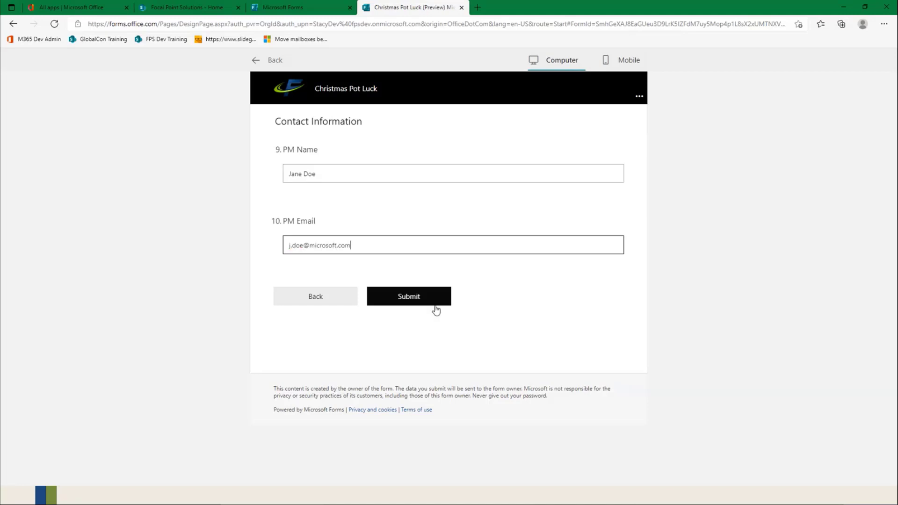
left_click(412, 303)
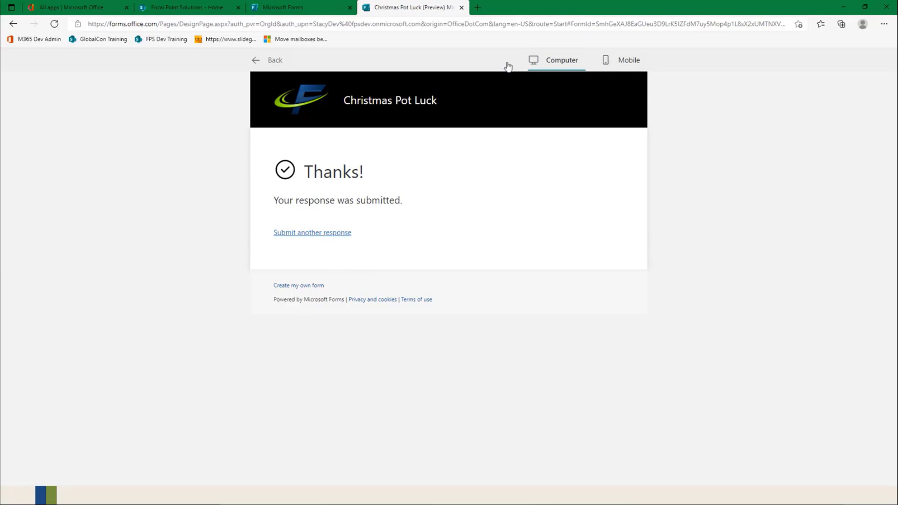
Step: Return to the form editor, open the form's settings, and limit the form to one response per person
left_click(260, 66)
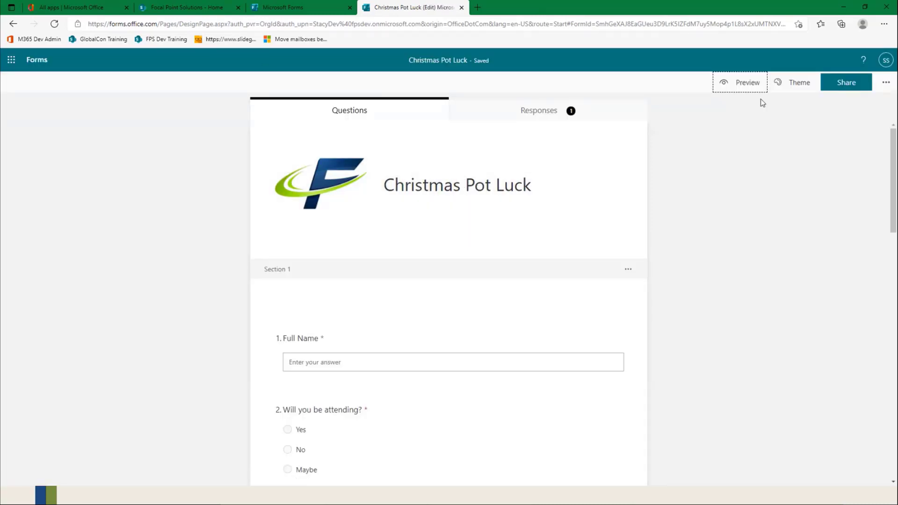
left_click(849, 82)
left_click(886, 83)
left_click(813, 102)
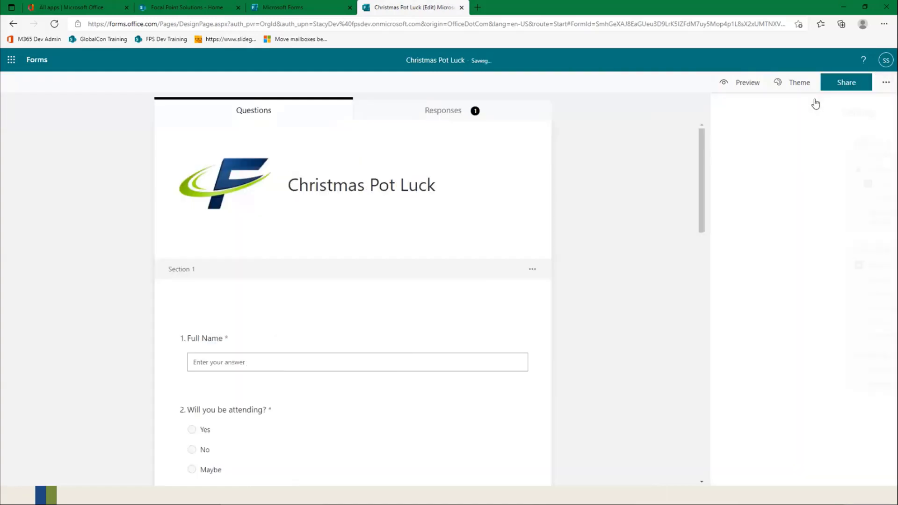
left_click(745, 198)
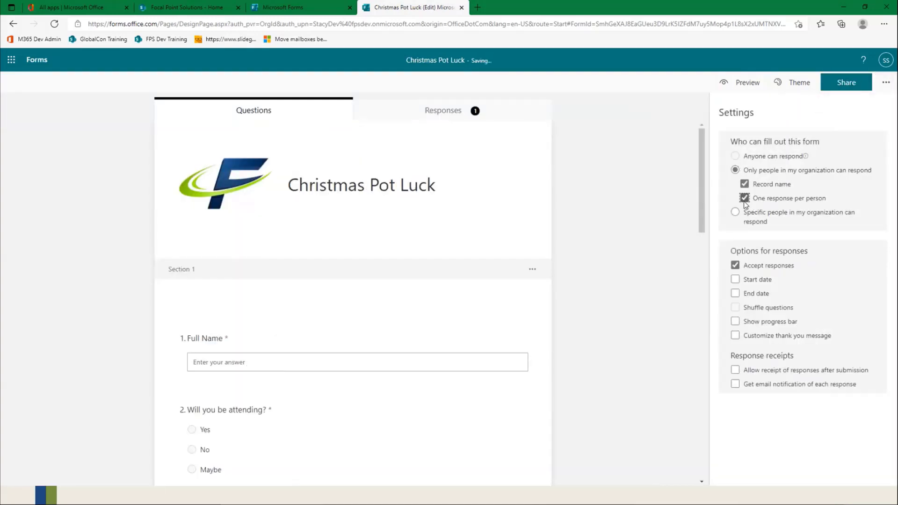
Step: Try out the options for who can fill out the form, ending on "Only people in my organization can respond"
left_click(732, 156)
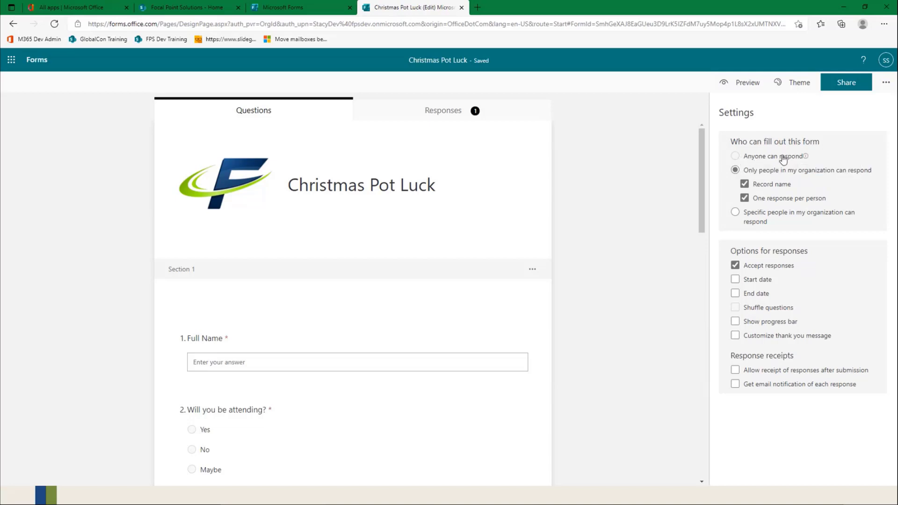
left_click(744, 184)
left_click(745, 185)
left_click(745, 198)
left_click(737, 213)
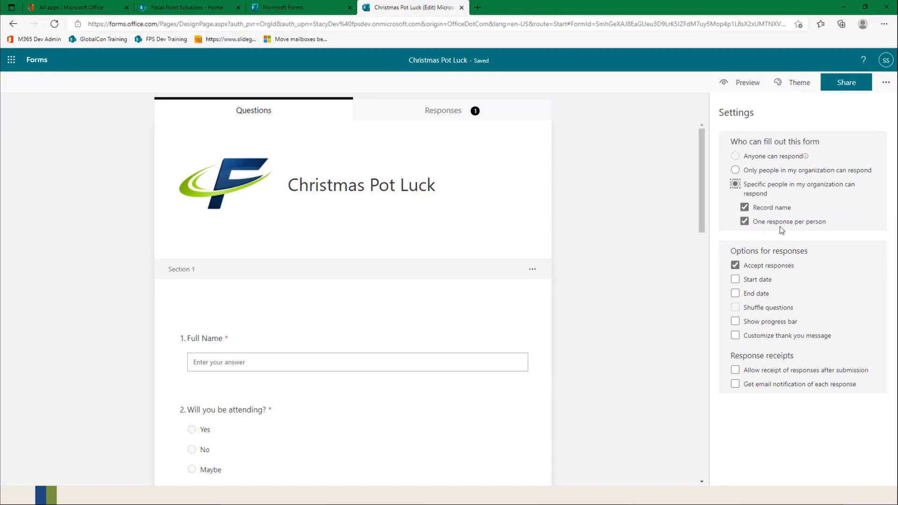
left_click(733, 171)
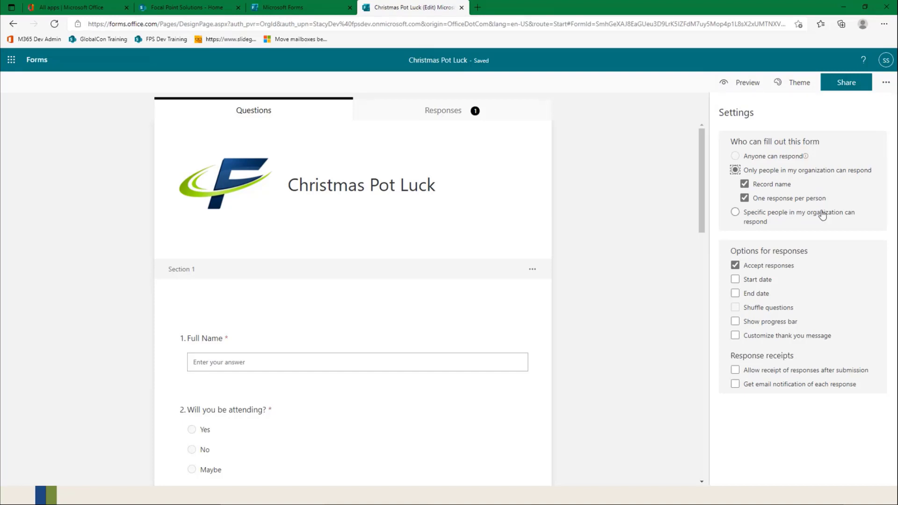
left_click(760, 216)
left_click(743, 171)
Step: Turn on a start date and an end date for responses, and set the end date to 6/11/2021
left_click(736, 280)
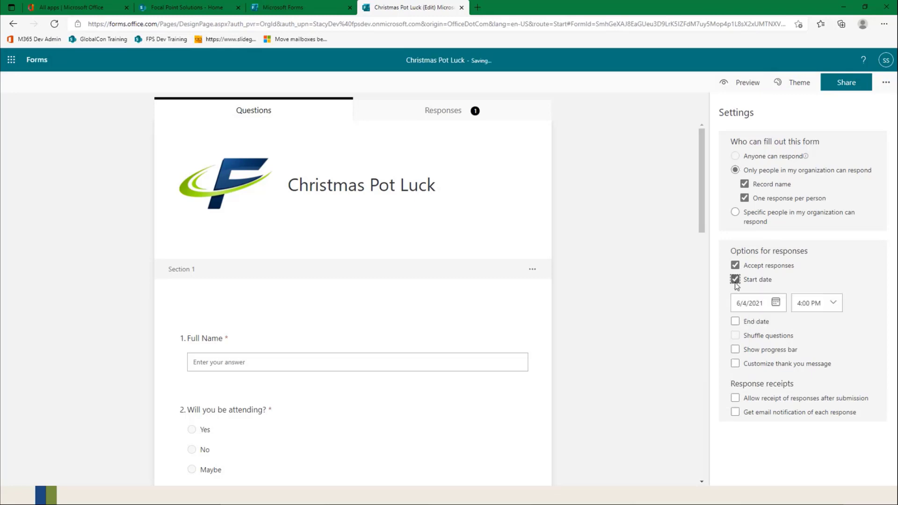
left_click(736, 323)
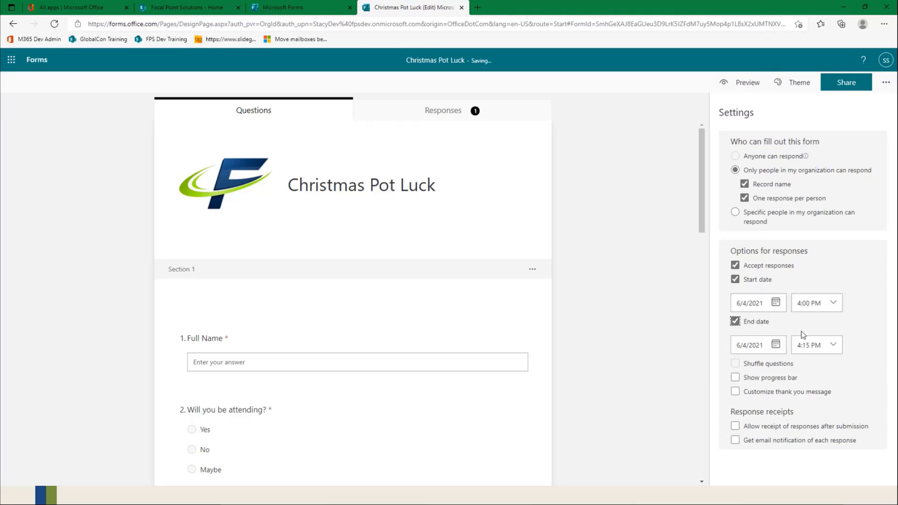
left_click(776, 345)
left_click(831, 409)
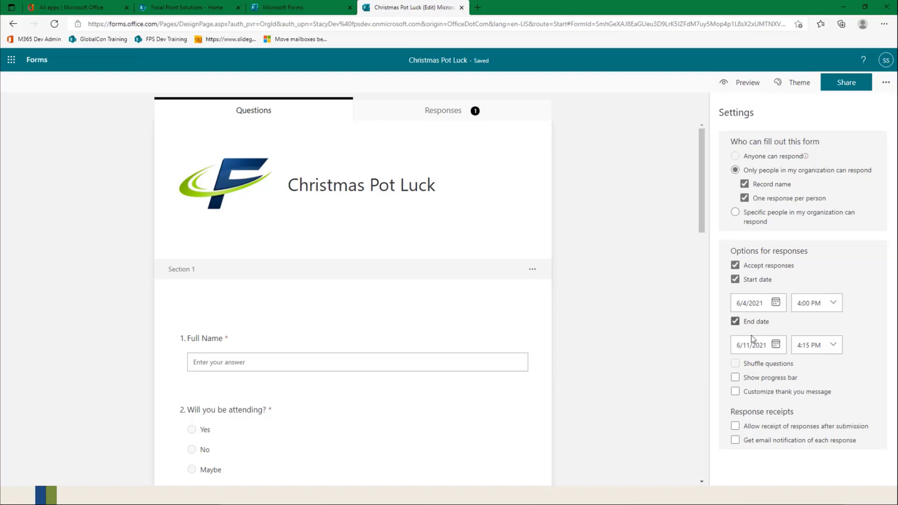
left_click(735, 379)
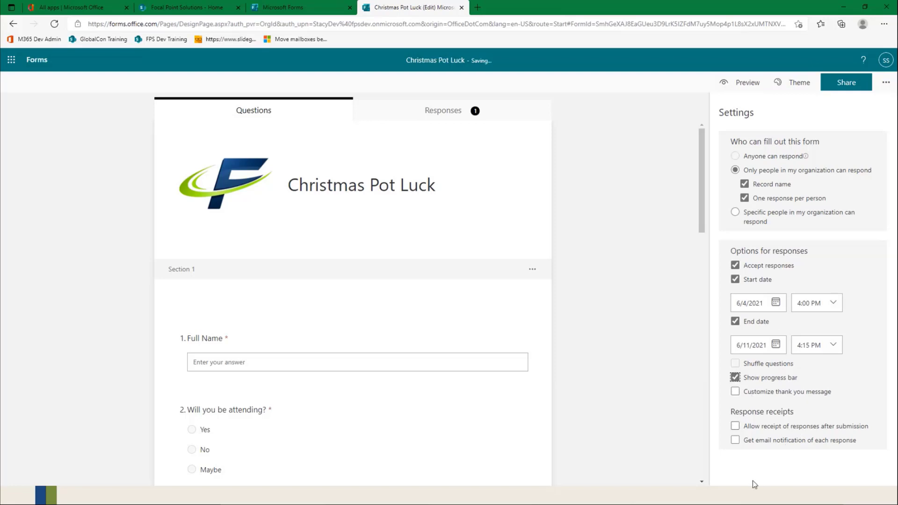
left_click(735, 392)
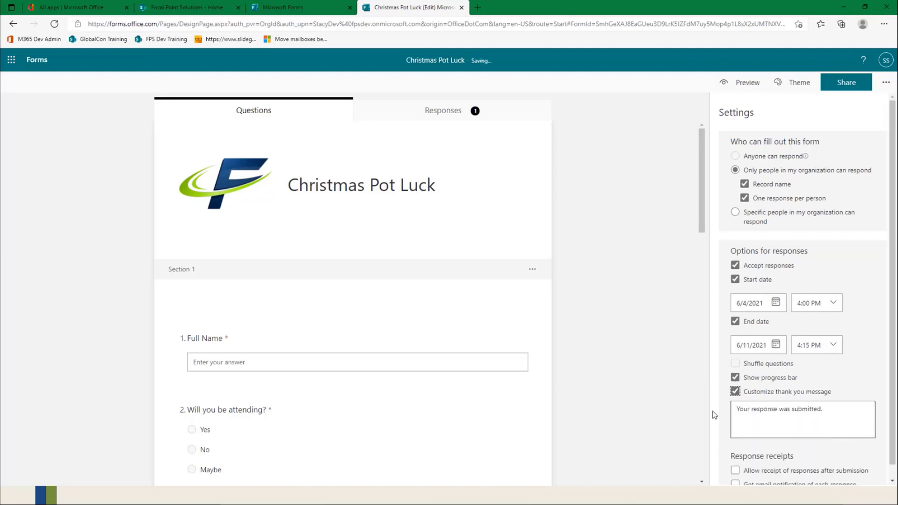
left_click_drag(737, 411, 823, 410)
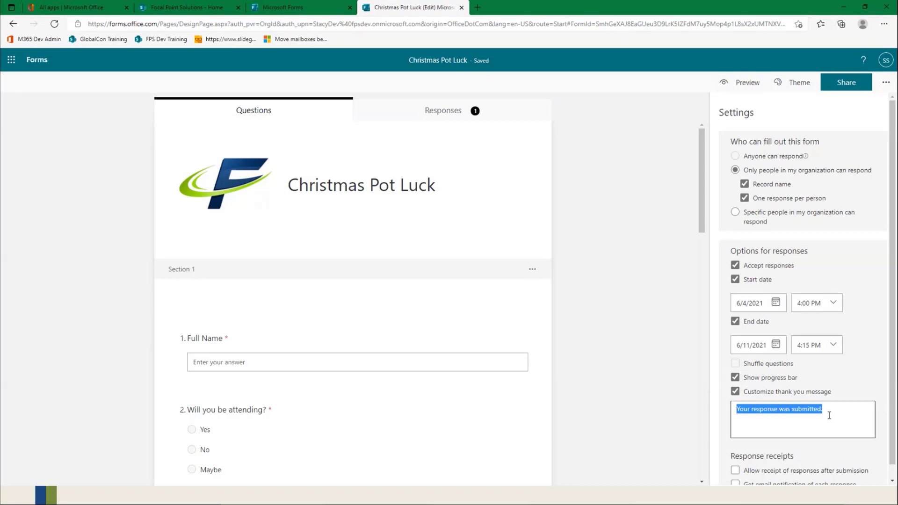
type("Thank you for ")
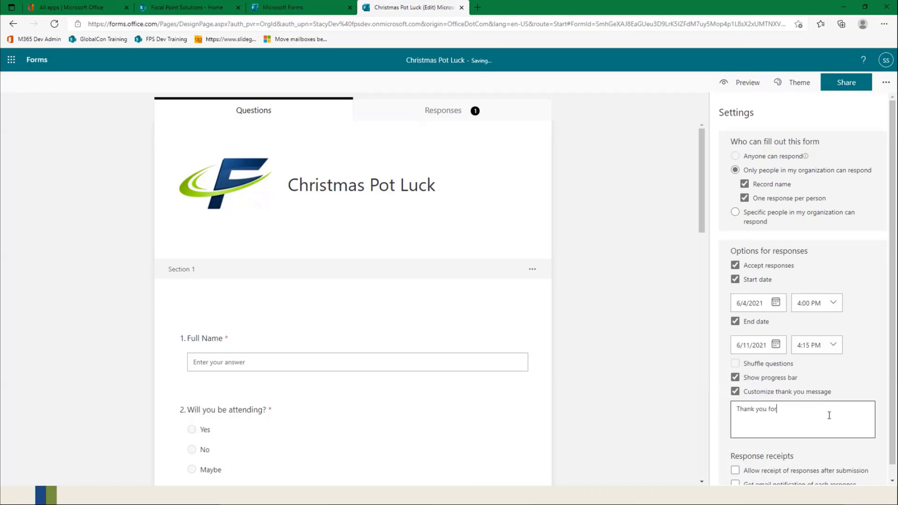
type("providing the information to get back to your INt")
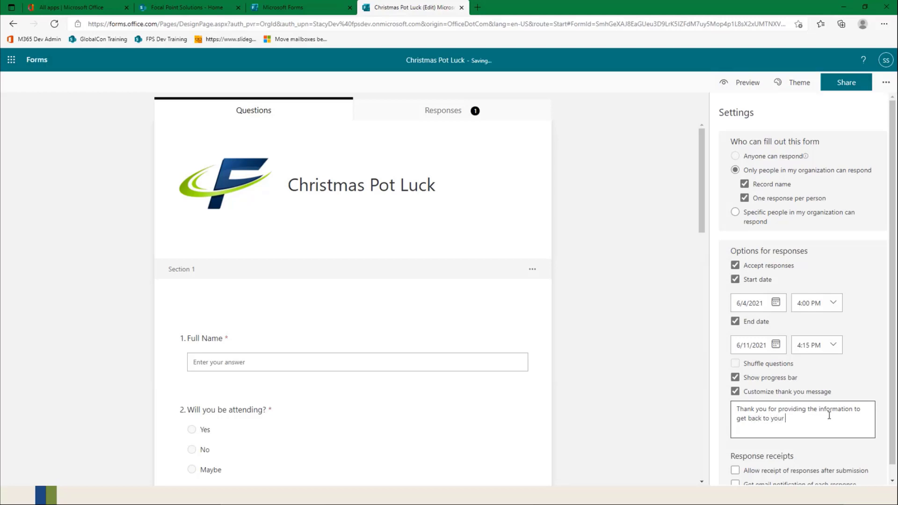
key("BackSpace")
key("BackSpace")
type("ntranet select here https://")
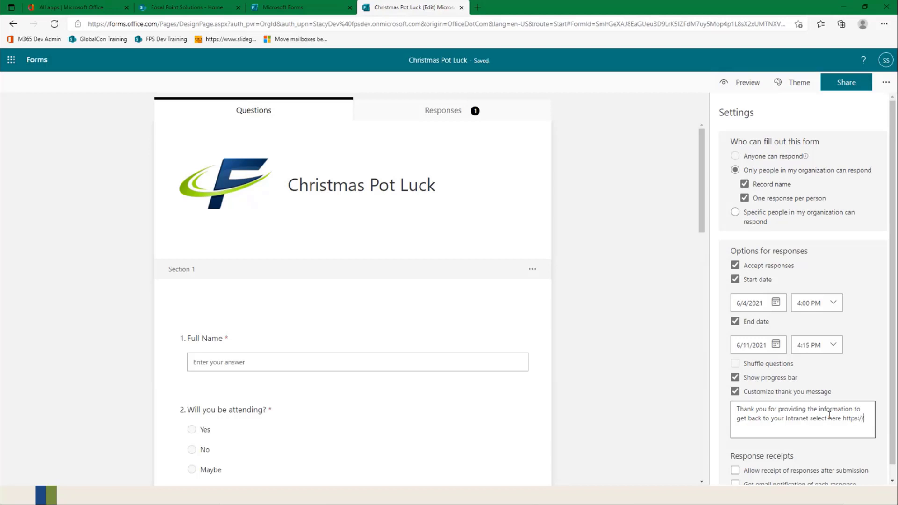
type("goog")
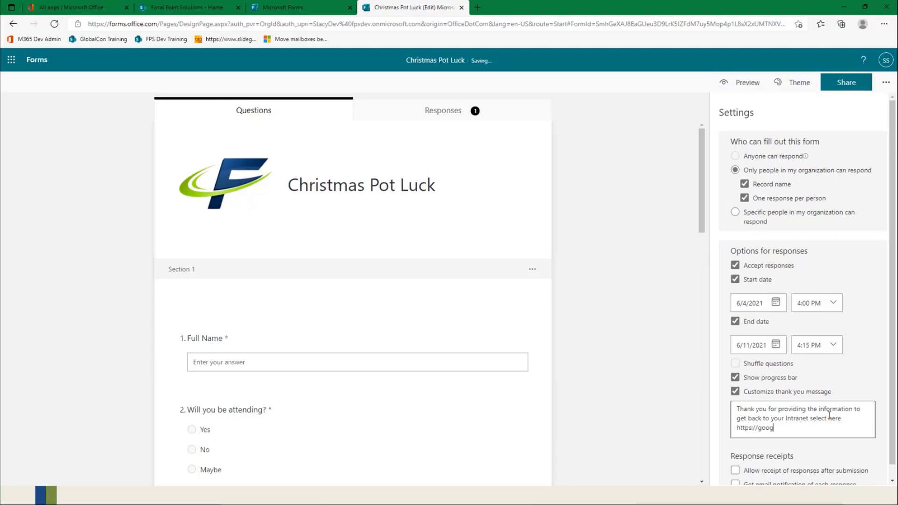
type("le.com")
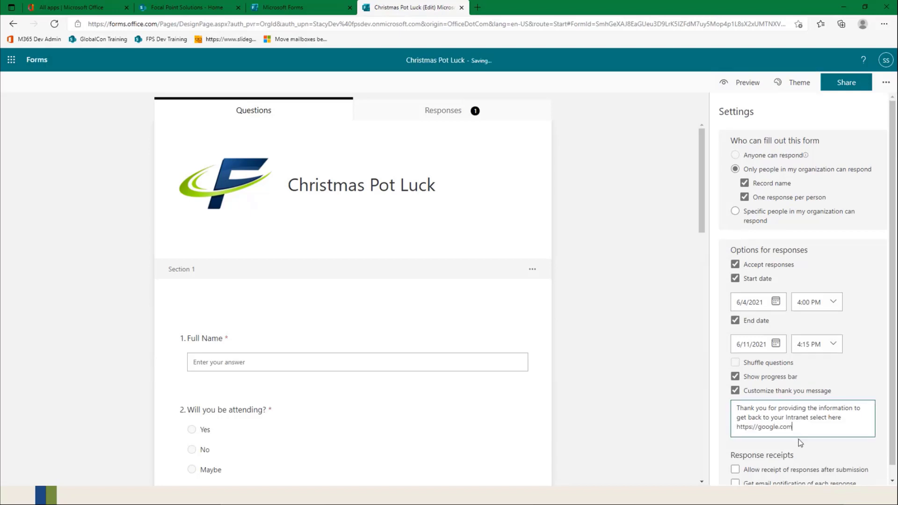
scroll(799, 443, "down", 1)
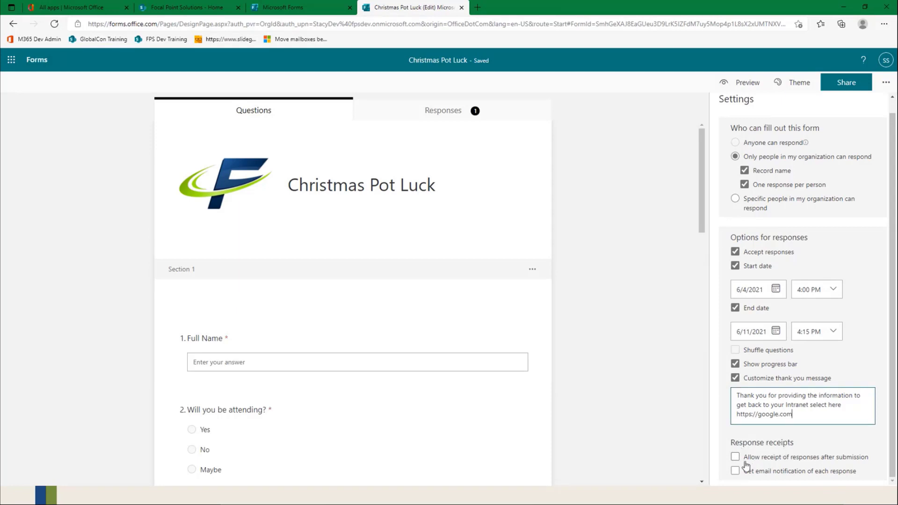
Step: Open the form's sharing options and keep "Only people in my organization can respond" as the audience
mouse_move(809, 463)
left_click(842, 84)
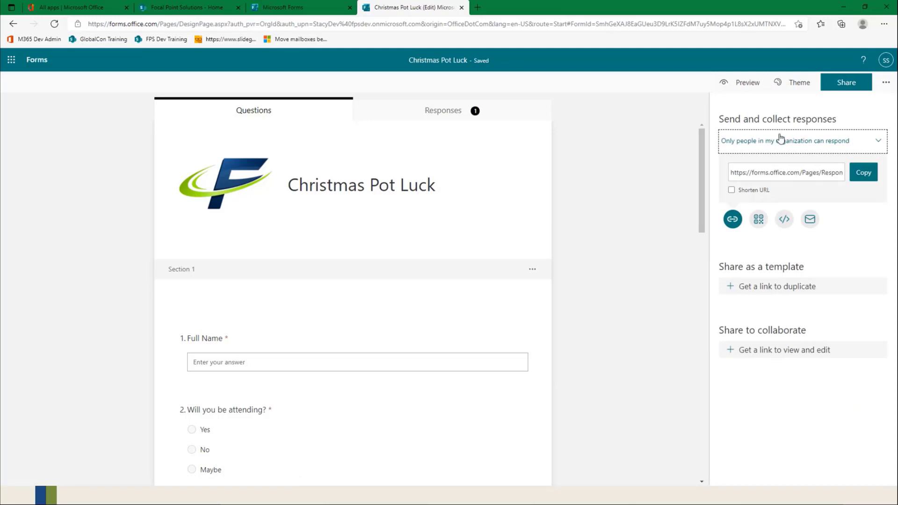
left_click(880, 142)
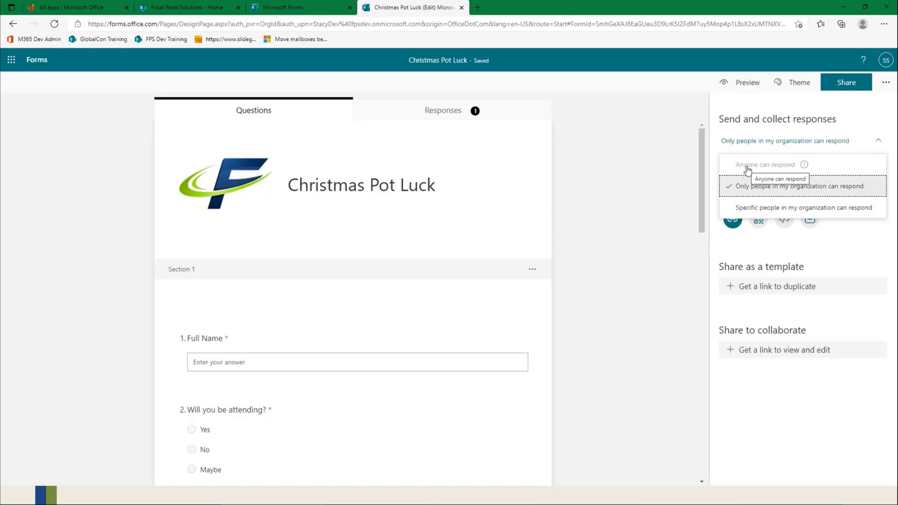
left_click(790, 195)
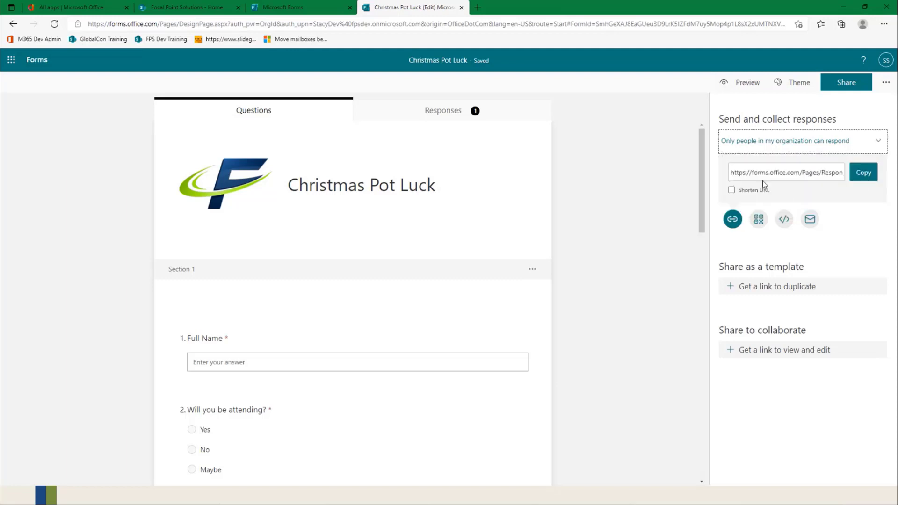
Step: Try "Specific people in my organization can respond" with a colleague's name, and return the audience to "Only people in my organization can respond"
left_click(779, 141)
left_click(777, 207)
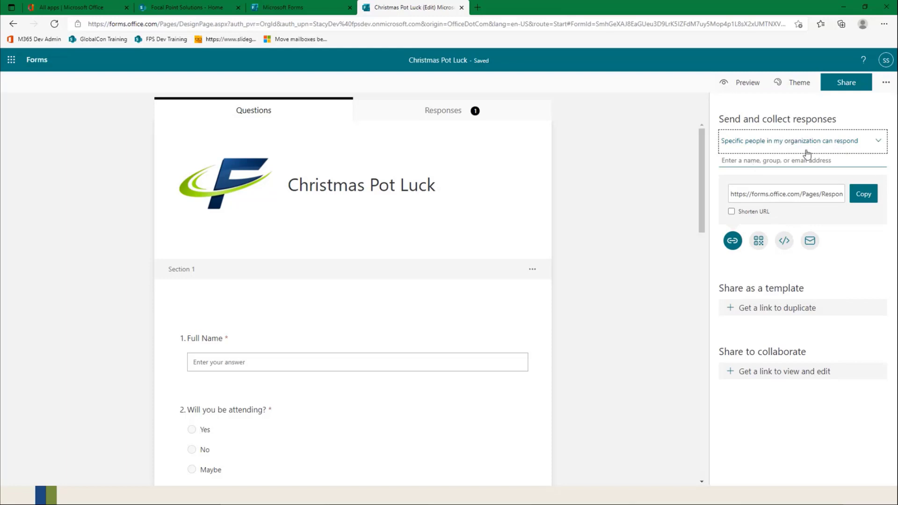
left_click(768, 161)
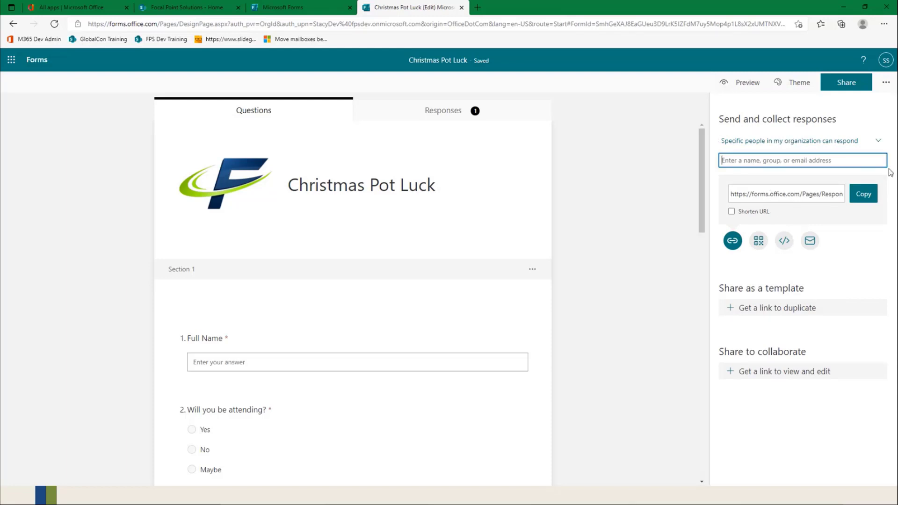
type("Ryan")
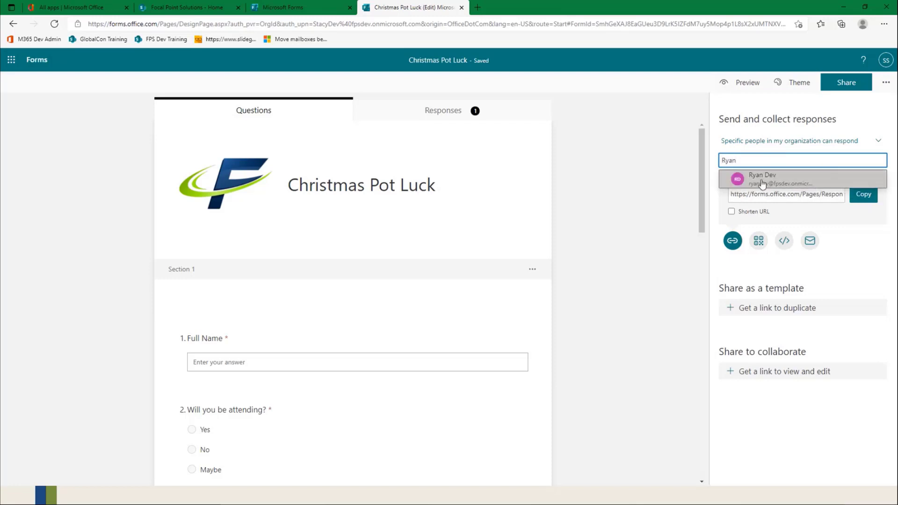
left_click(781, 148)
left_click(751, 149)
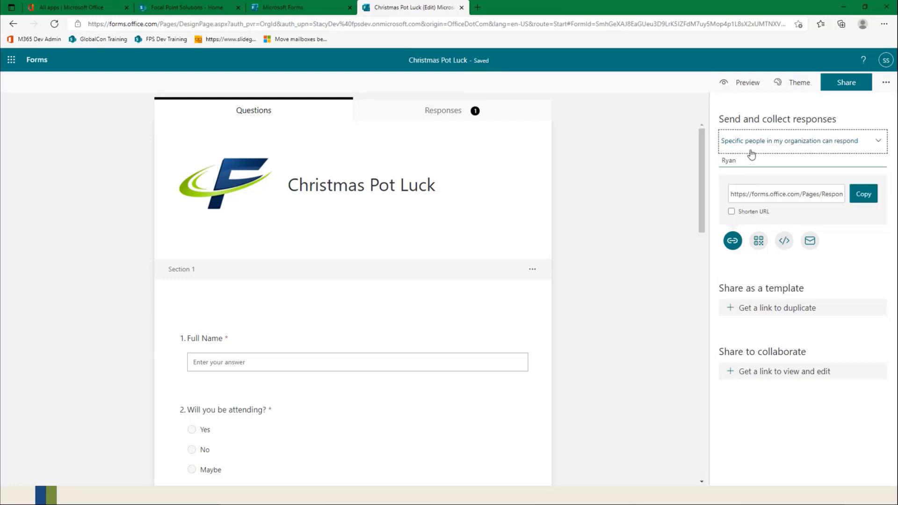
left_click(761, 142)
left_click(820, 187)
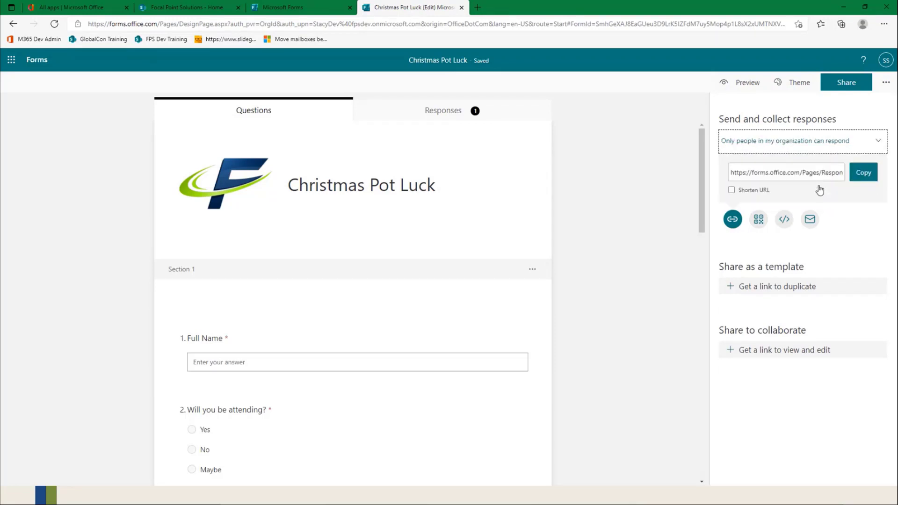
Step: Shorten the form's response link and copy it after reviewing the QR code, embed code and email sharing options
left_click(731, 189)
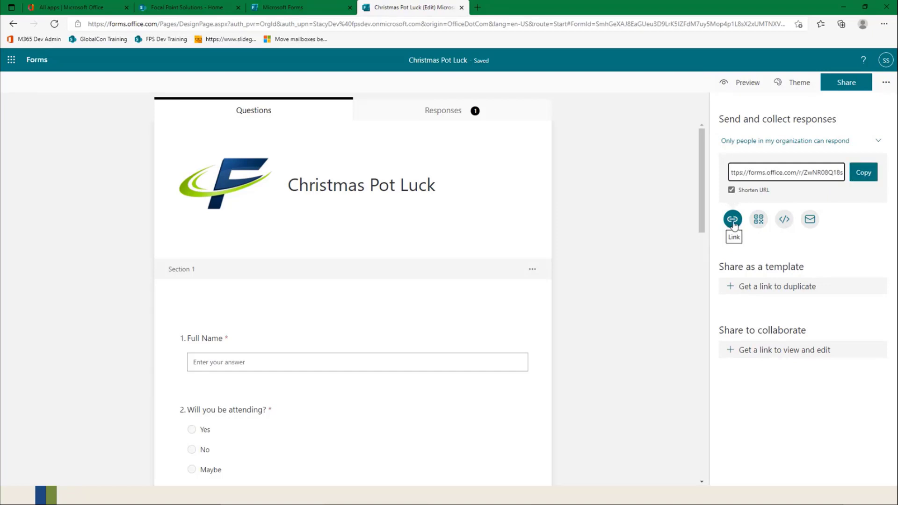
left_click(758, 222)
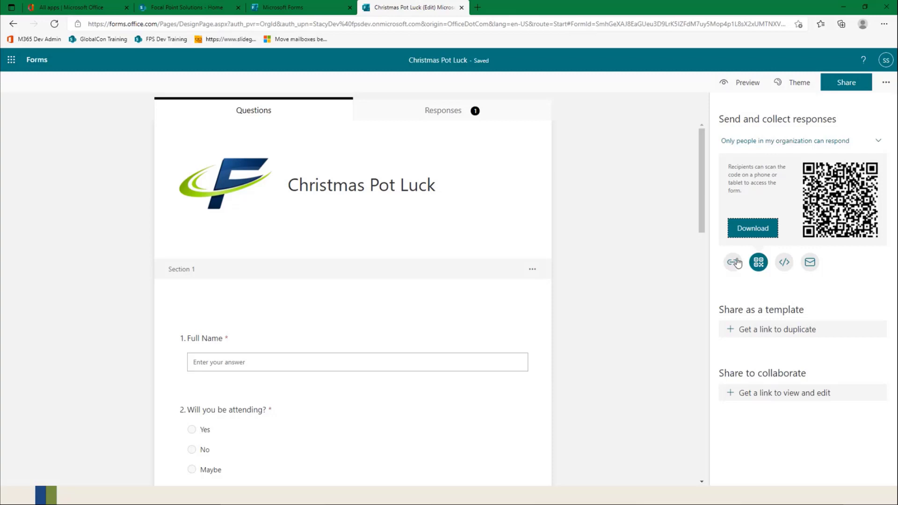
left_click(787, 264)
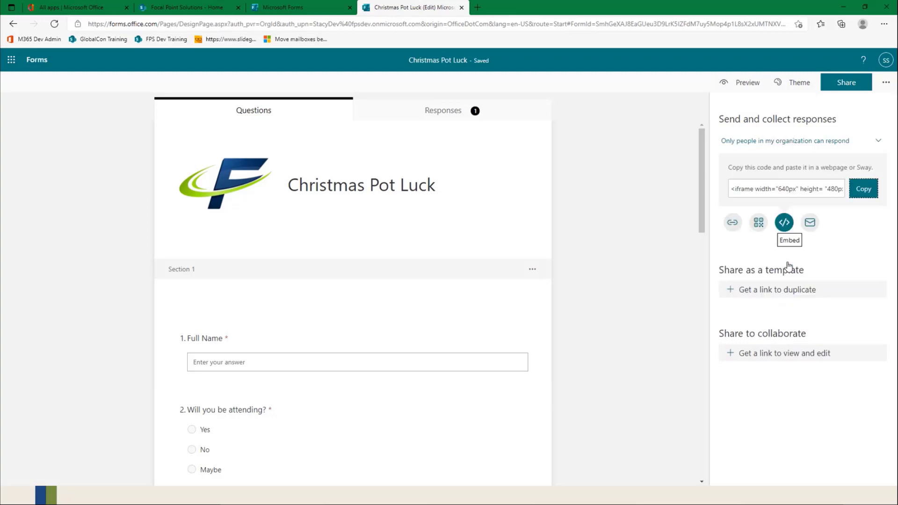
left_click(812, 225)
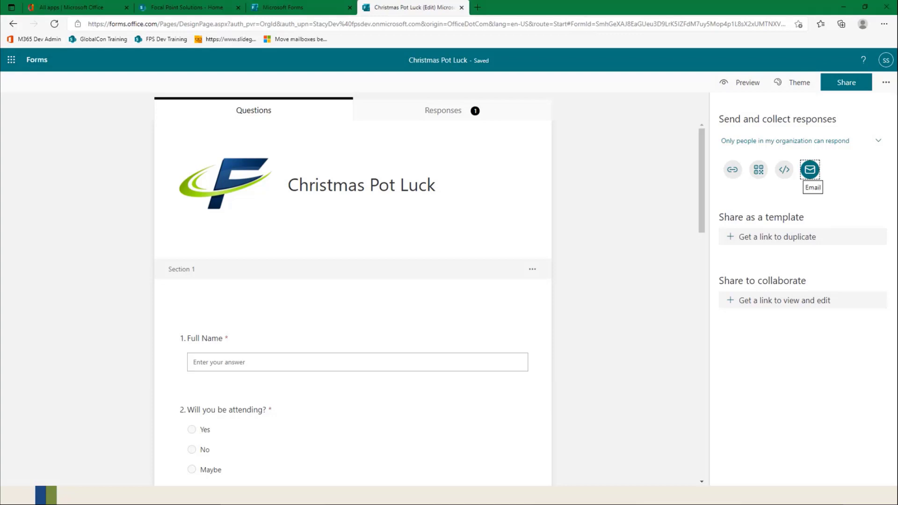
left_click(732, 171)
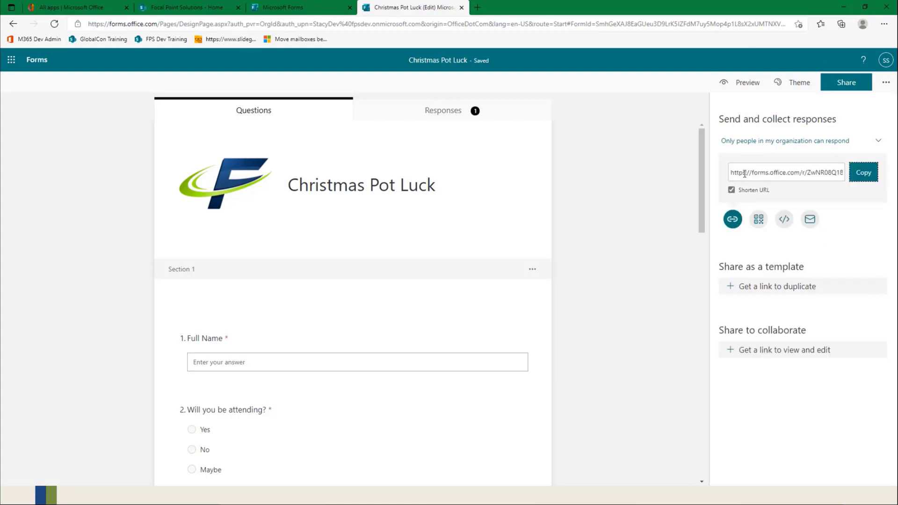
left_click(870, 176)
Step: Create and copy a link for sharing the form as a template, and open it in a new browser tab
left_click(758, 292)
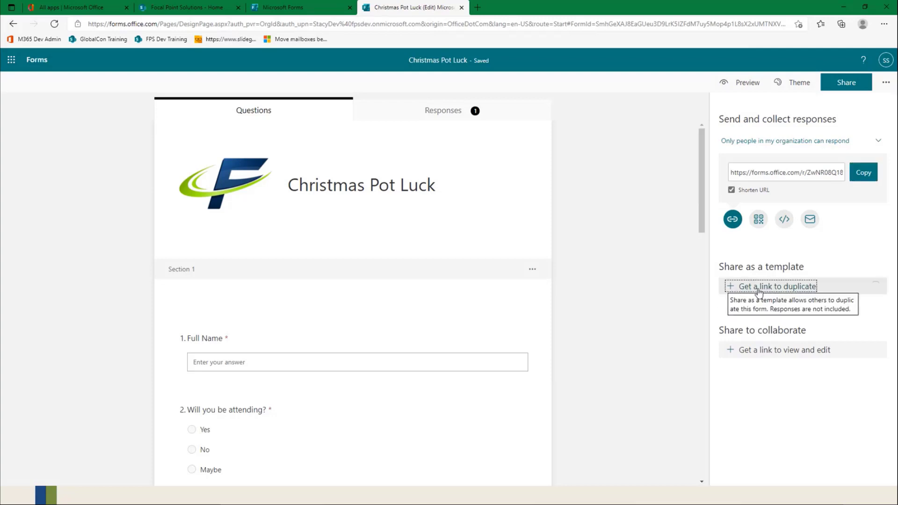
left_click(863, 318)
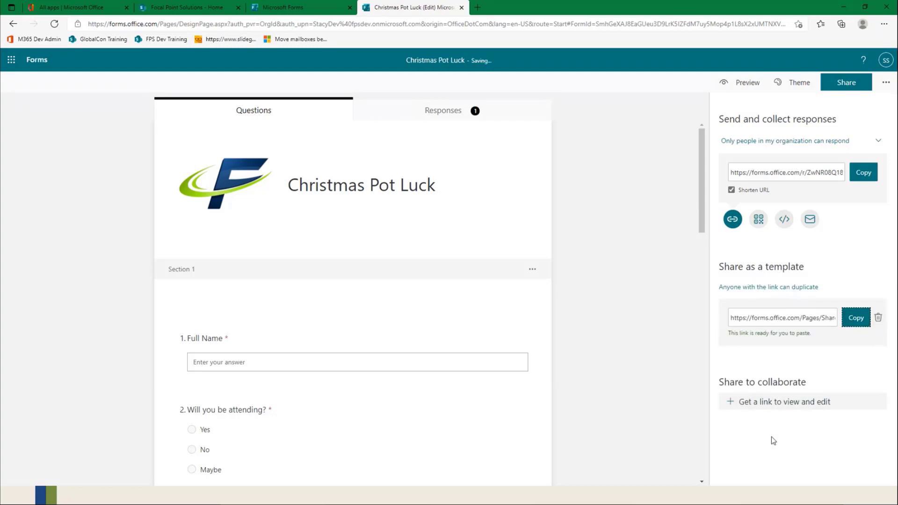
left_click(477, 8)
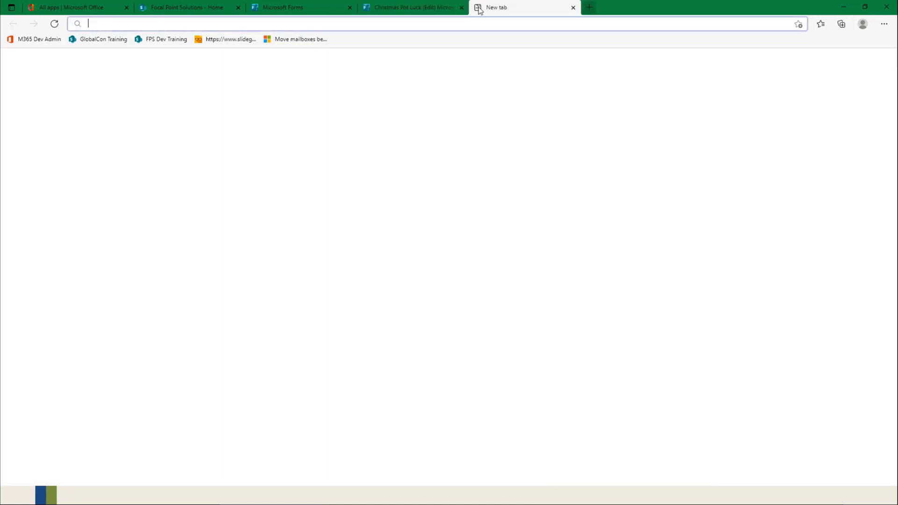
key("ctrl+v")
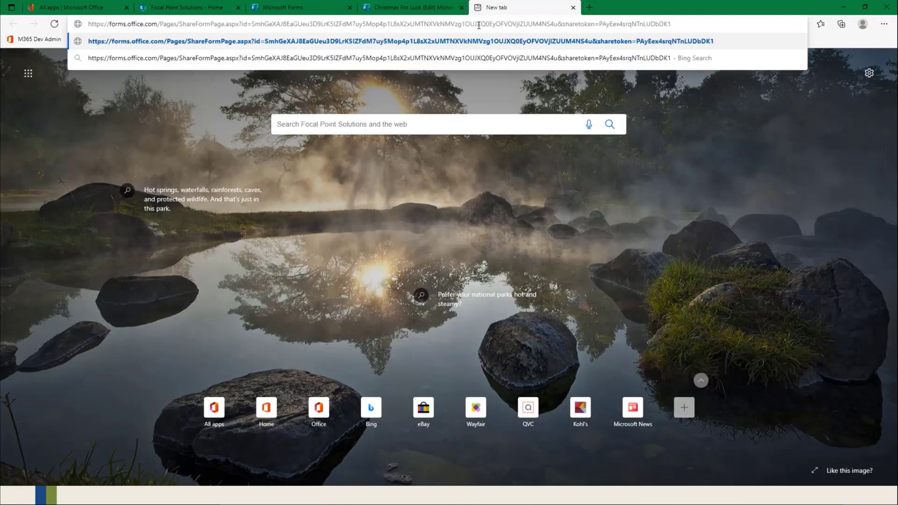
key("Return")
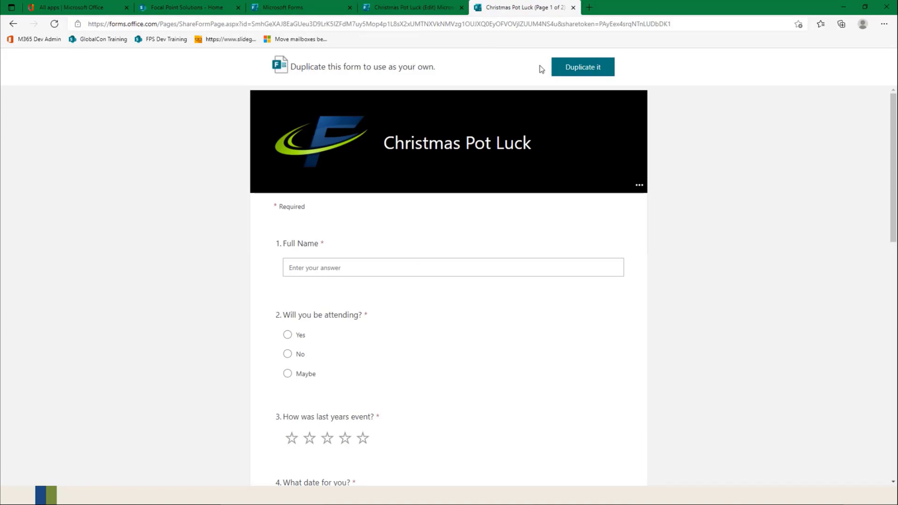
Step: Duplicate the shared form and change the copy's title to "Christmas Pot Luck 2021"
left_click(575, 69)
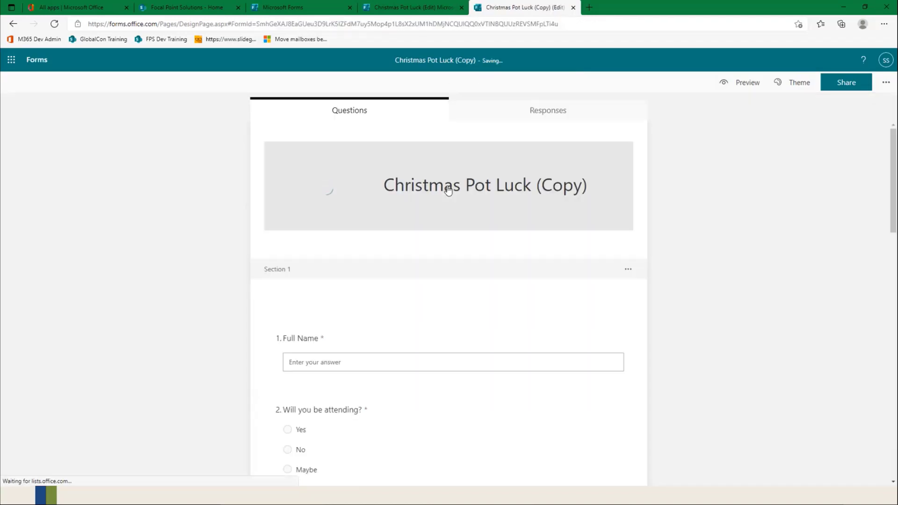
left_click(490, 156)
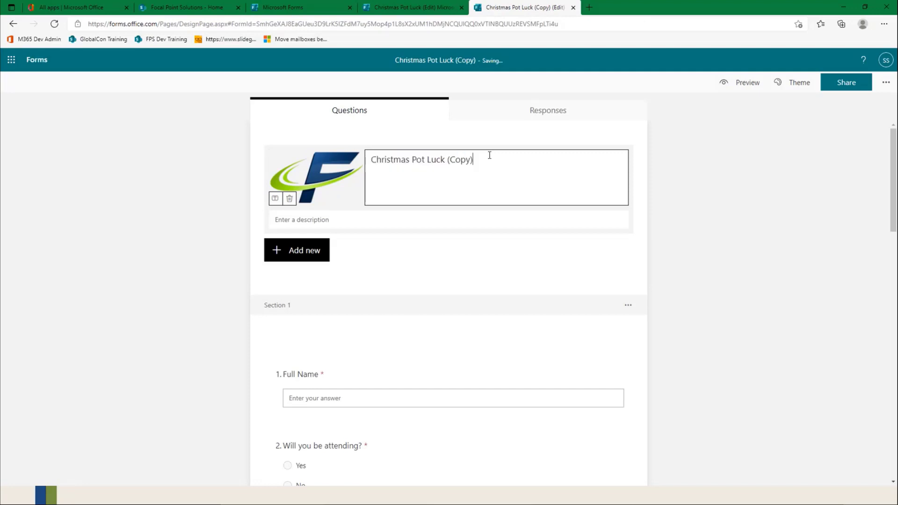
key("BackSpace")
key("BackSpace")
key("BackSpace")
key("BackSpace")
key("BackSpace")
key("BackSpace")
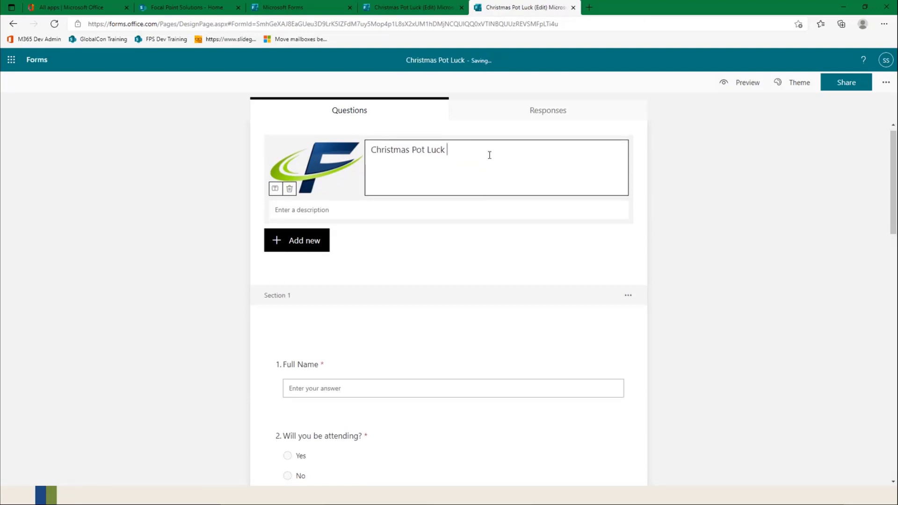
type("2021")
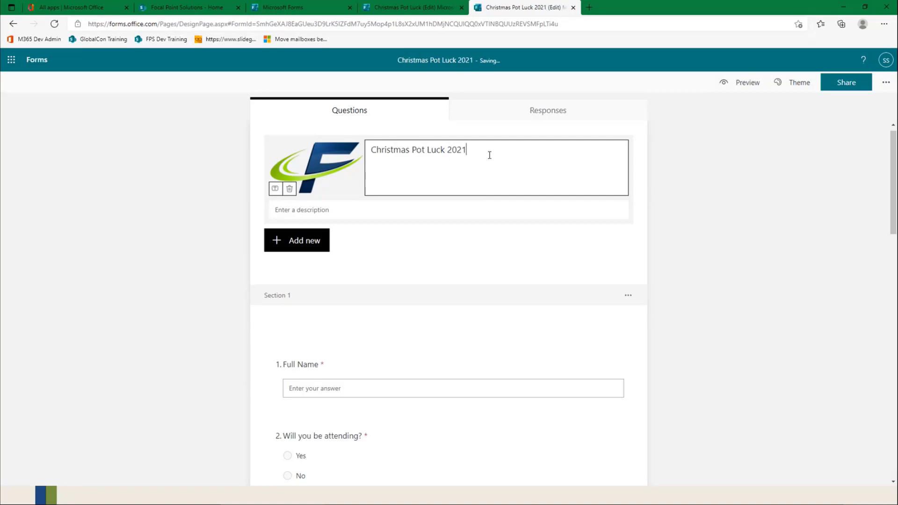
left_click(684, 213)
scroll(341, 270, "down", 3)
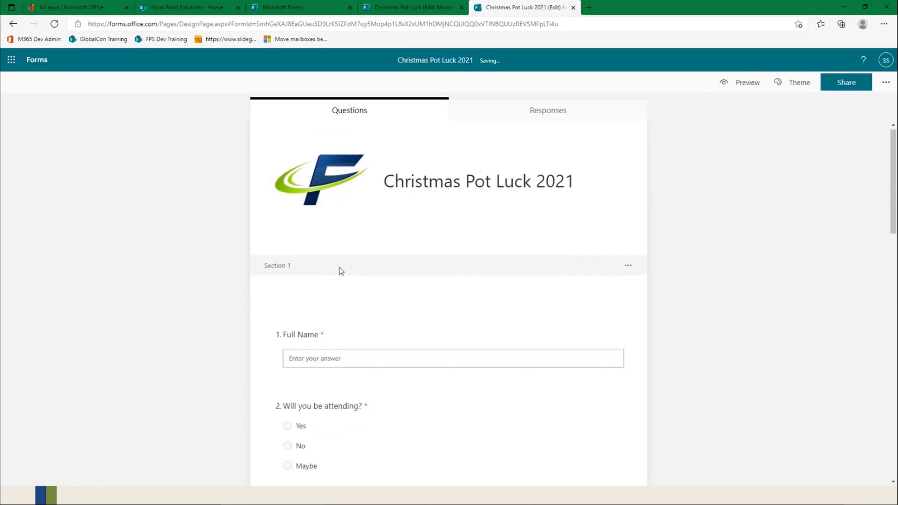
scroll(321, 402, "down", 5)
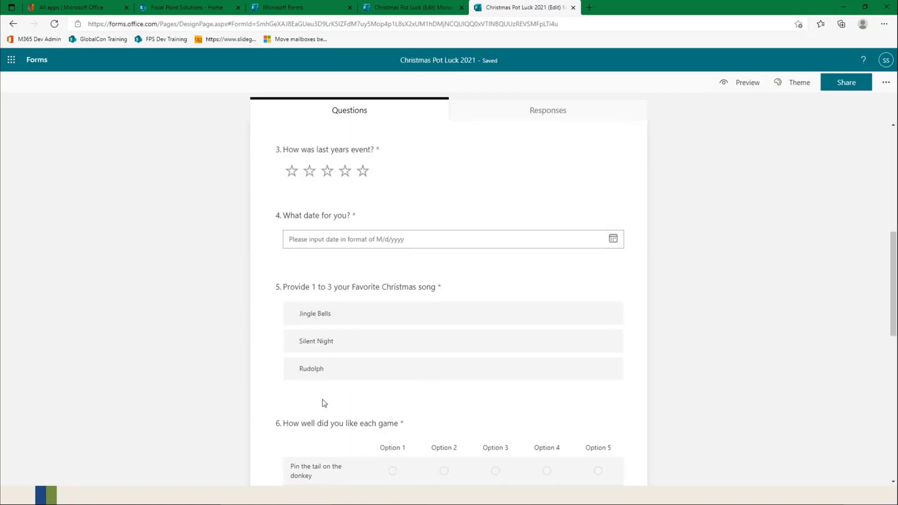
scroll(433, 447, "up", 8)
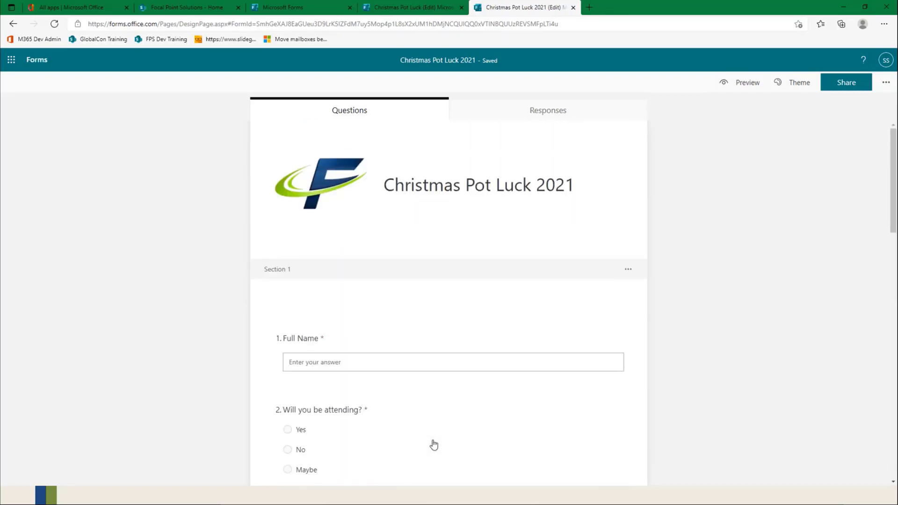
scroll(434, 446, "down", 2)
scroll(438, 437, "up", 2)
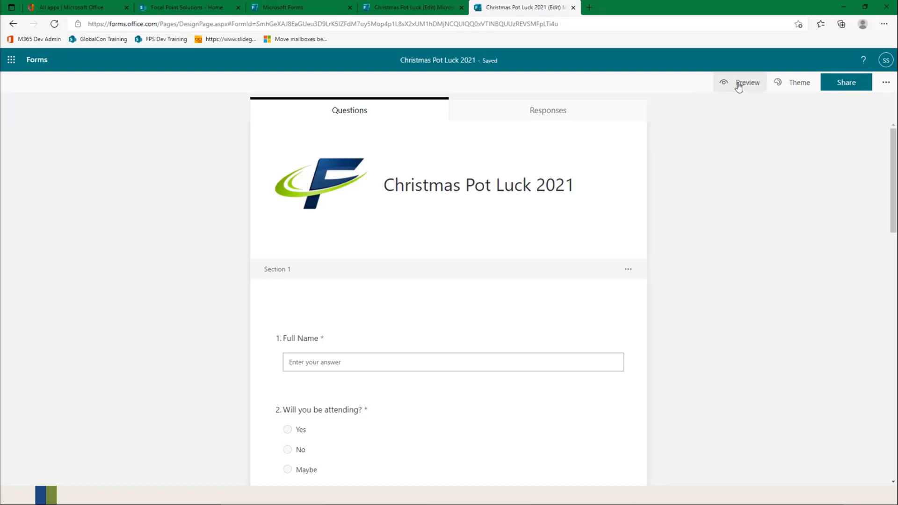
Step: Preview the "Christmas Pot Luck 2021" form in computer view and examine its questions from start to end of the first page
left_click(748, 87)
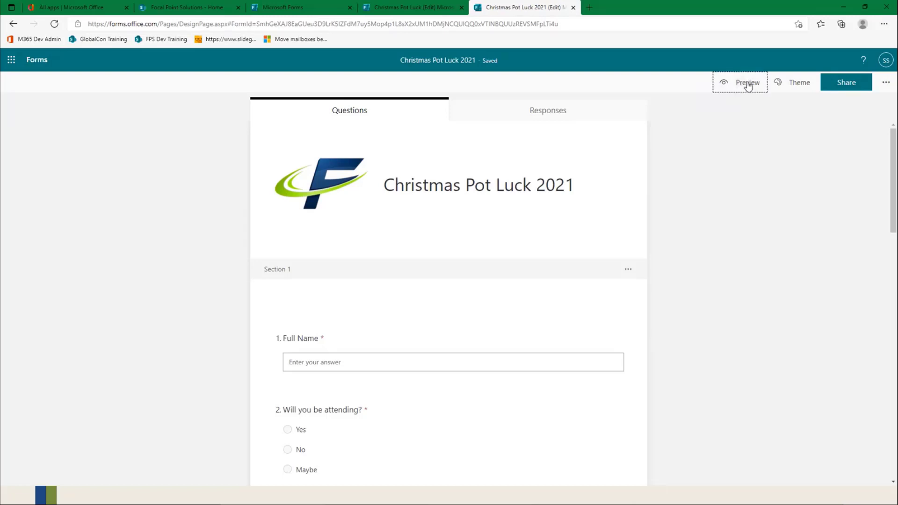
scroll(505, 311, "down", 10)
scroll(504, 320, "down", 2)
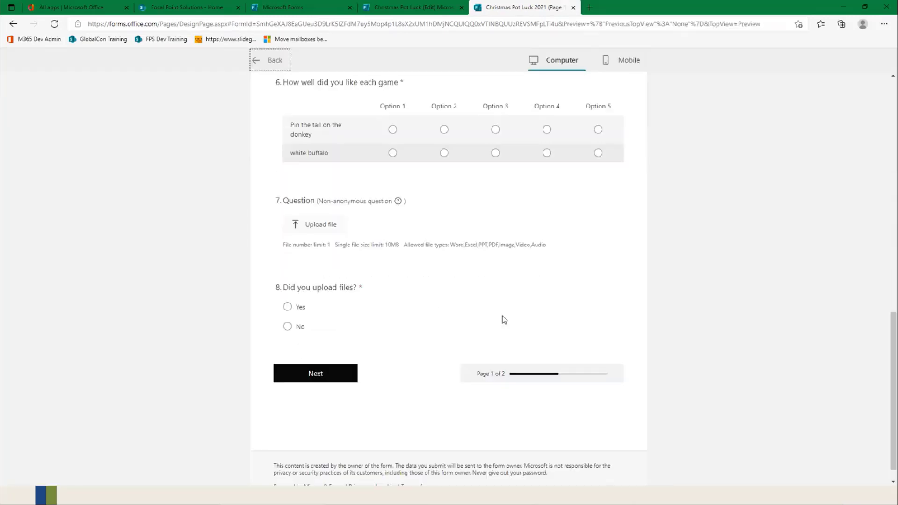
scroll(504, 320, "up", 15)
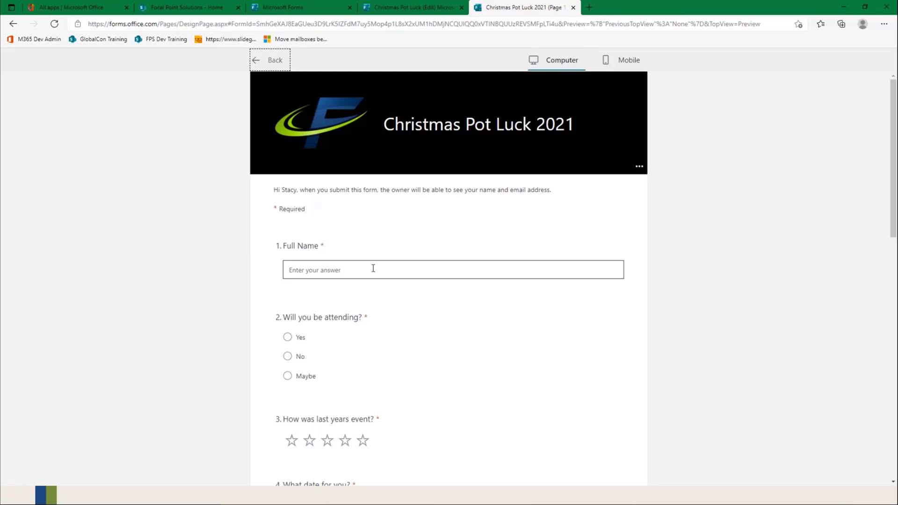
scroll(391, 299, "down", 1)
scroll(392, 301, "down", 15)
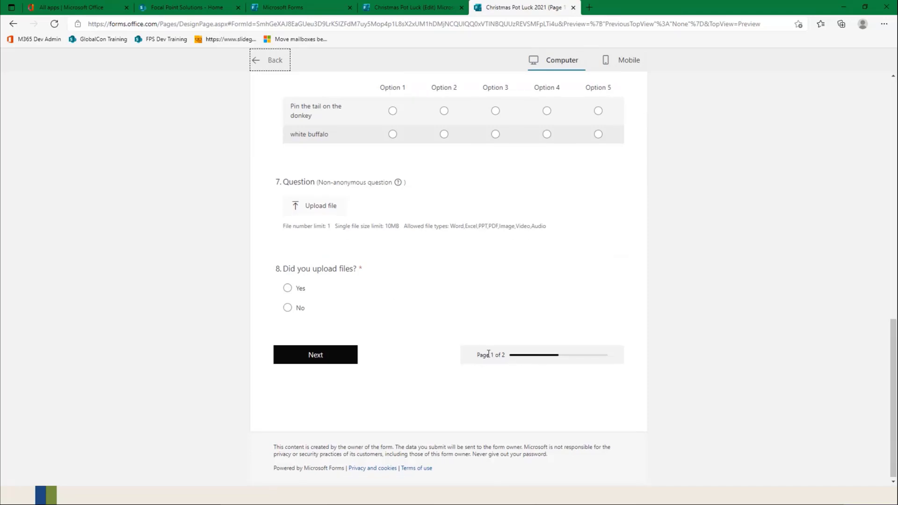
scroll(538, 359, "up", 15)
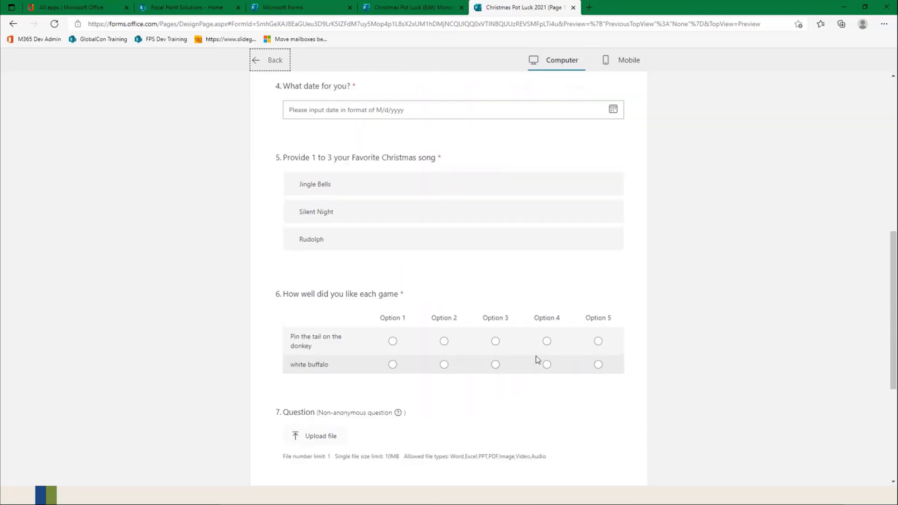
scroll(535, 353, "up", 3)
Step: Answer the preview's Full Name question with "Mickey Mouse" and set "Will you be attending?" to Yes
left_click(388, 276)
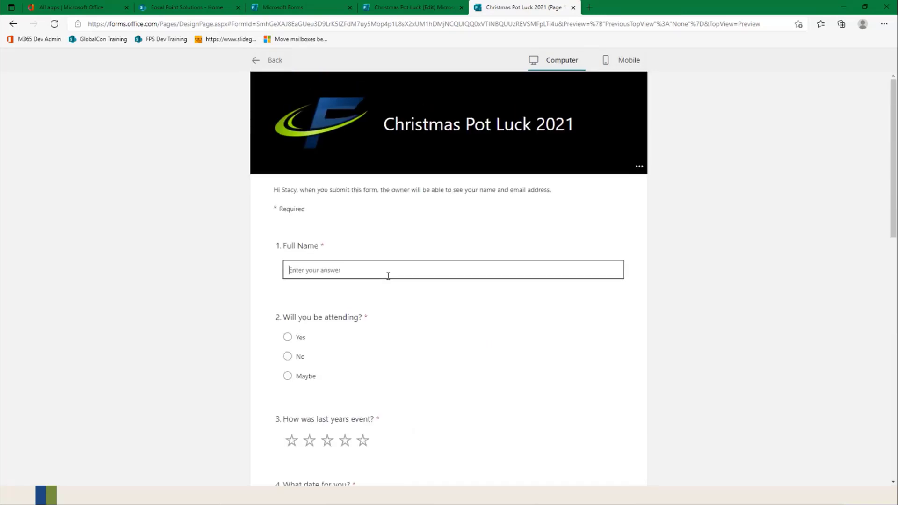
type("Mickey Mouse")
left_click(288, 338)
Step: Rate last year's event four stars and choose 7/31/2021 as the preferred date
scroll(413, 370, "down", 4)
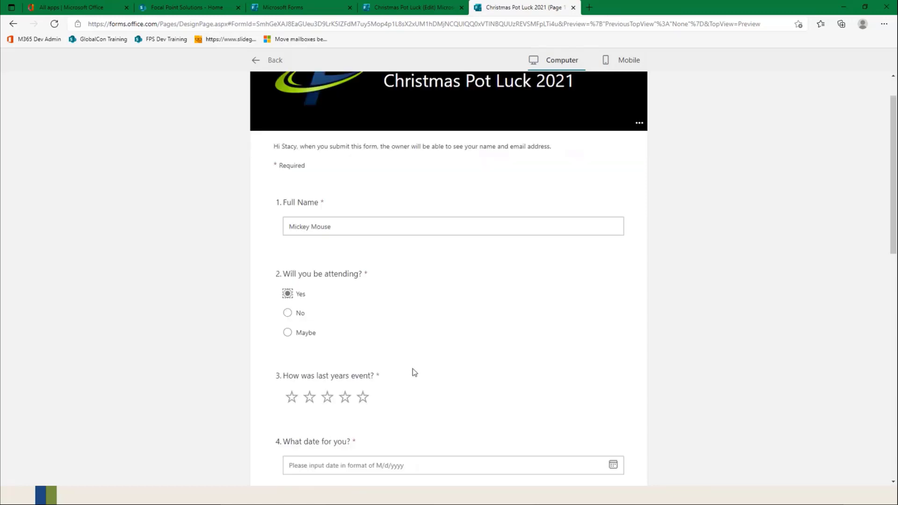
left_click(345, 244)
left_click(437, 312)
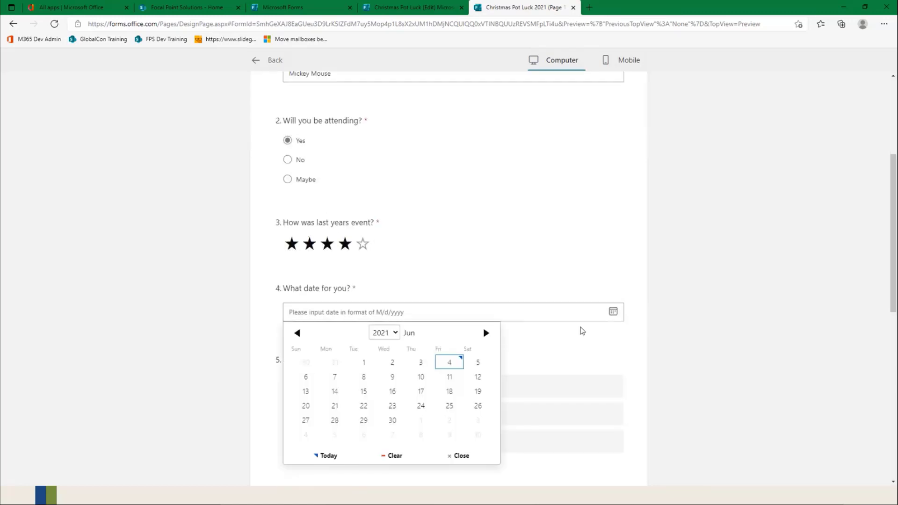
left_click(485, 333)
left_click(478, 420)
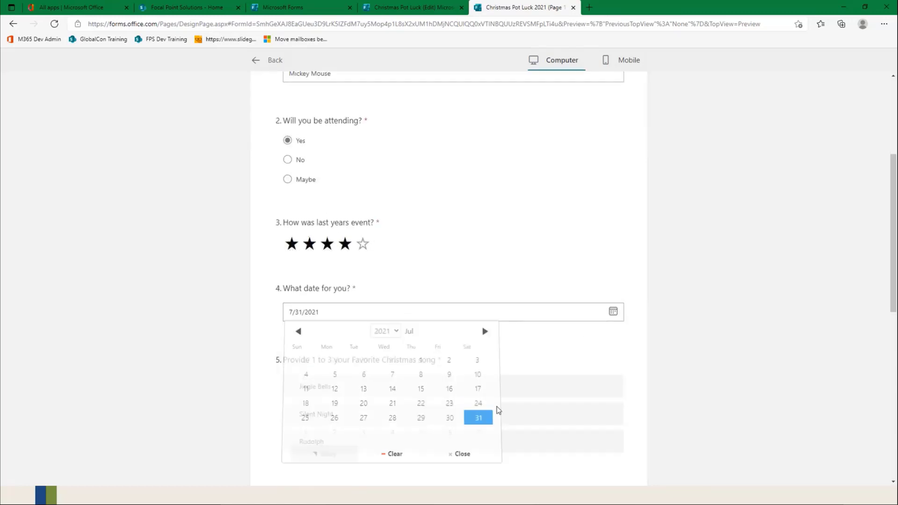
Step: Rank the songs Jingle Bells, Rudolph, Silent Night, and rate "Pin the tail on the donkey" Option 1 and "white buffalo" Option 5
scroll(506, 385, "down", 3)
scroll(506, 384, "down", 2)
left_click(611, 217)
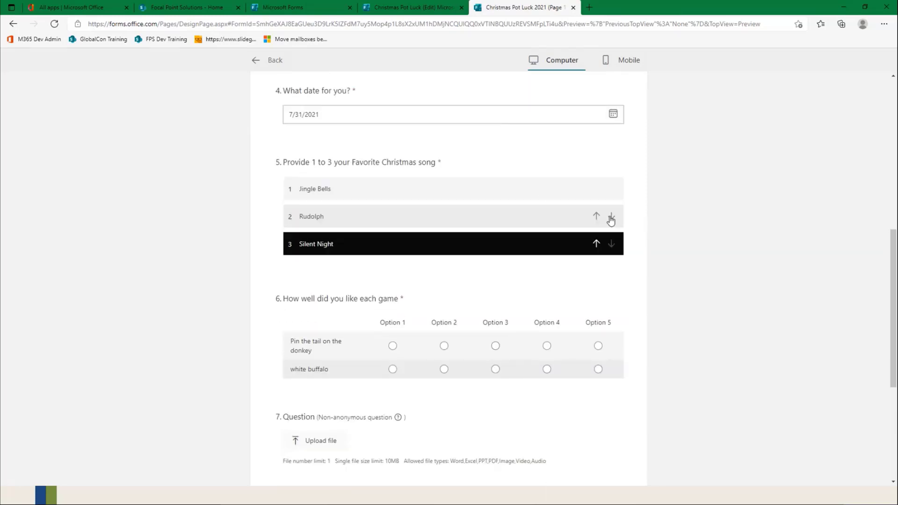
scroll(535, 333, "down", 3)
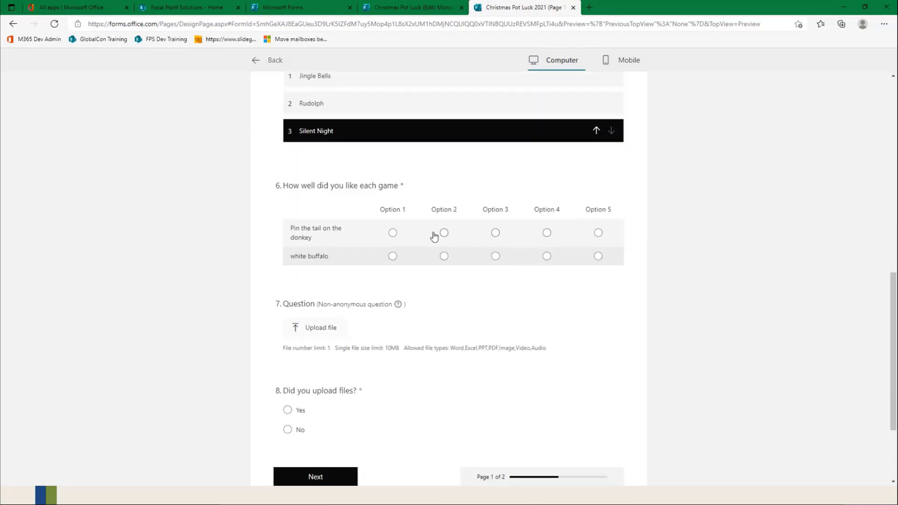
left_click(393, 233)
left_click(598, 255)
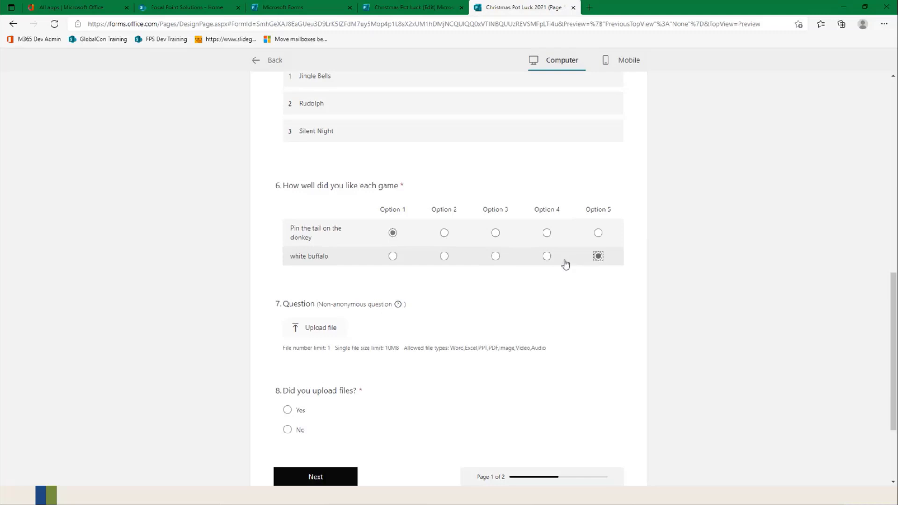
Step: Answer No to "Did you upload files?" and continue to the second page of the form
scroll(458, 295, "down", 1)
scroll(461, 297, "down", 2)
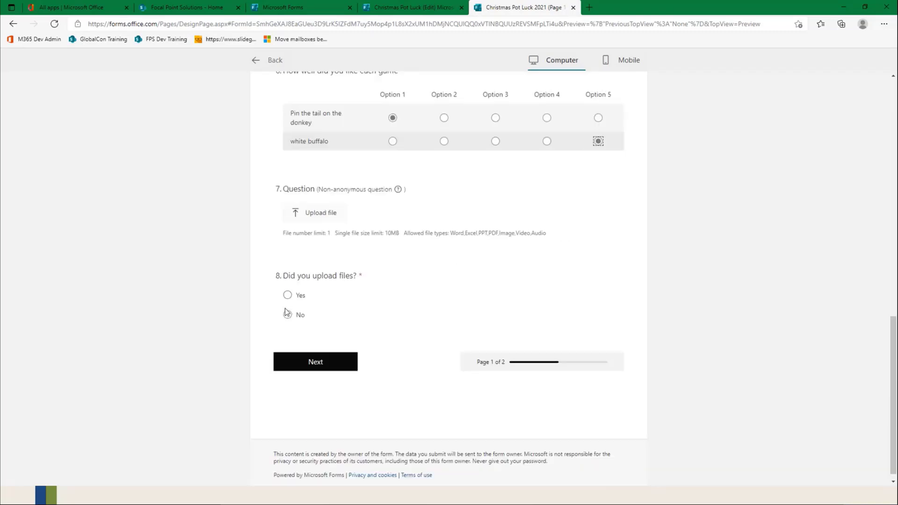
left_click(287, 318)
left_click(316, 365)
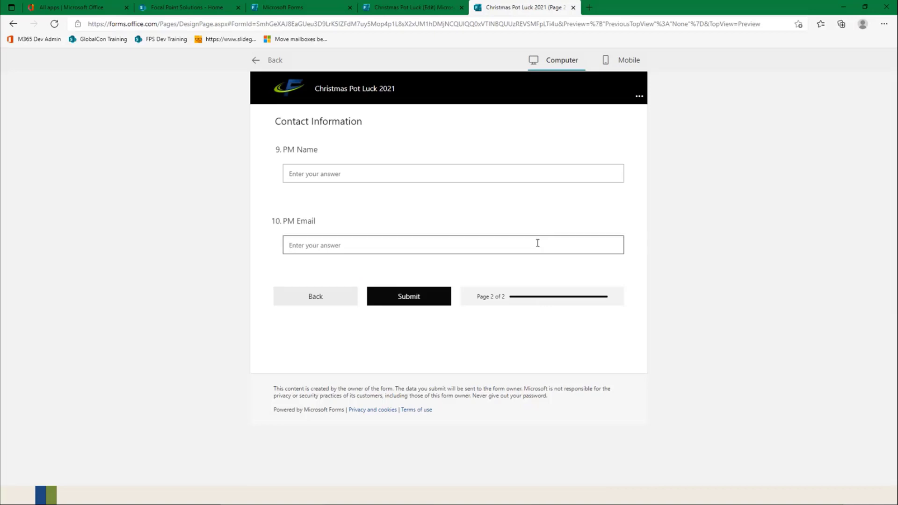
Step: Enter "Minnie MOuse" as the PM Name with a PM email address, submit the response, and return to the form editor
left_click(350, 180)
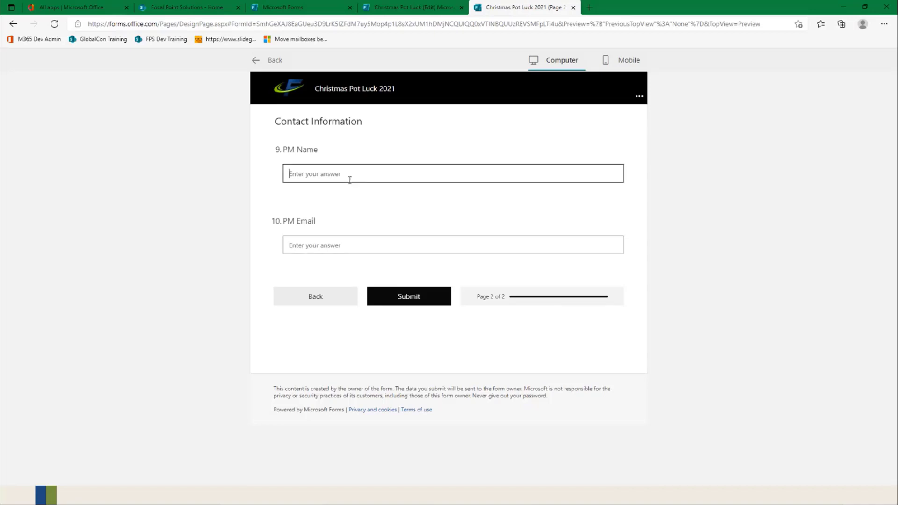
type("Minnie MOuse")
left_click(342, 248)
type("minn")
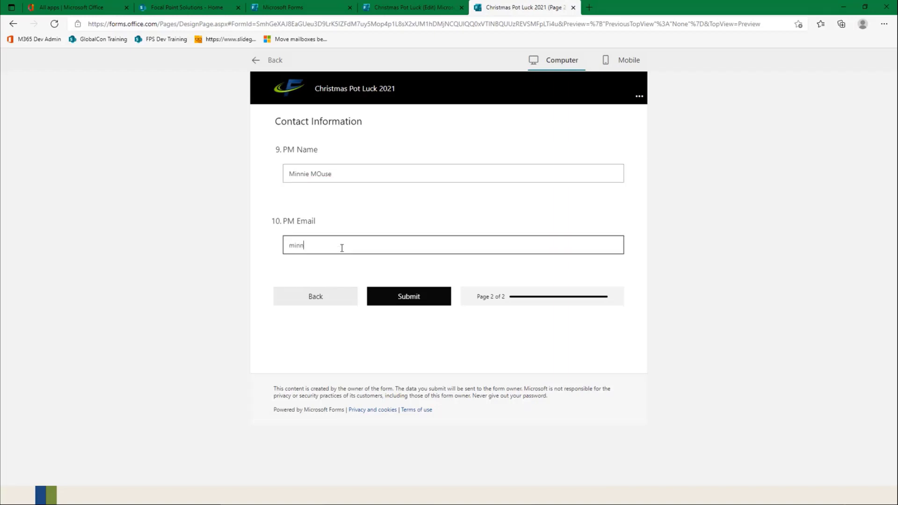
type("ie@mouse.com")
left_click(416, 296)
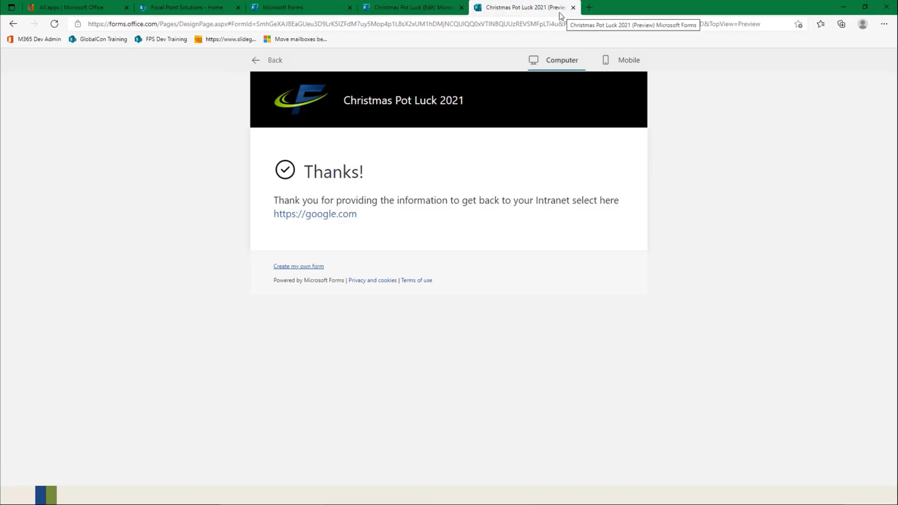
left_click(274, 61)
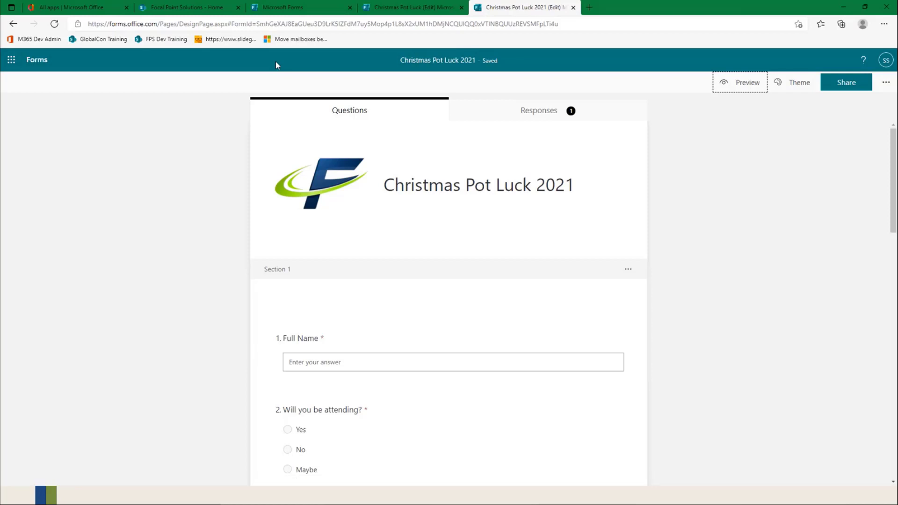
Step: Create a collaboration link for the form, restrict it to "People in my organization can view and edit", and copy it
left_click(844, 89)
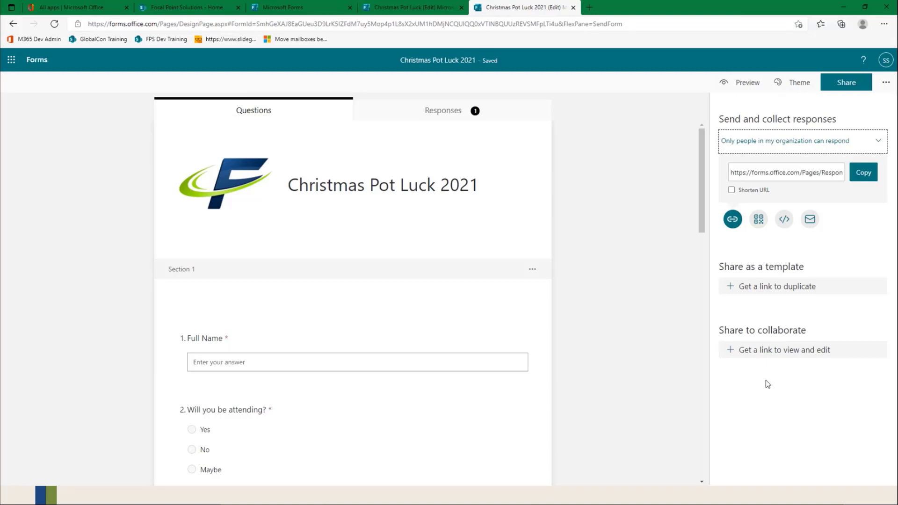
left_click(758, 351)
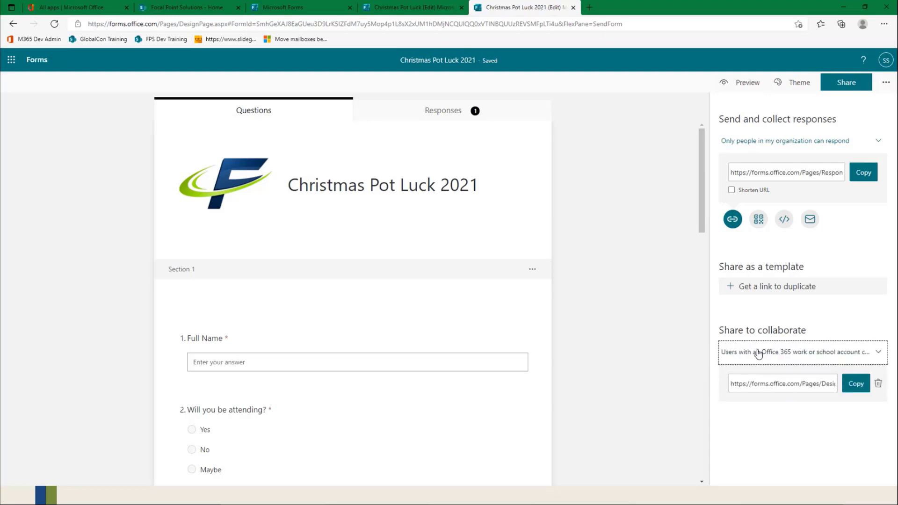
left_click(769, 359)
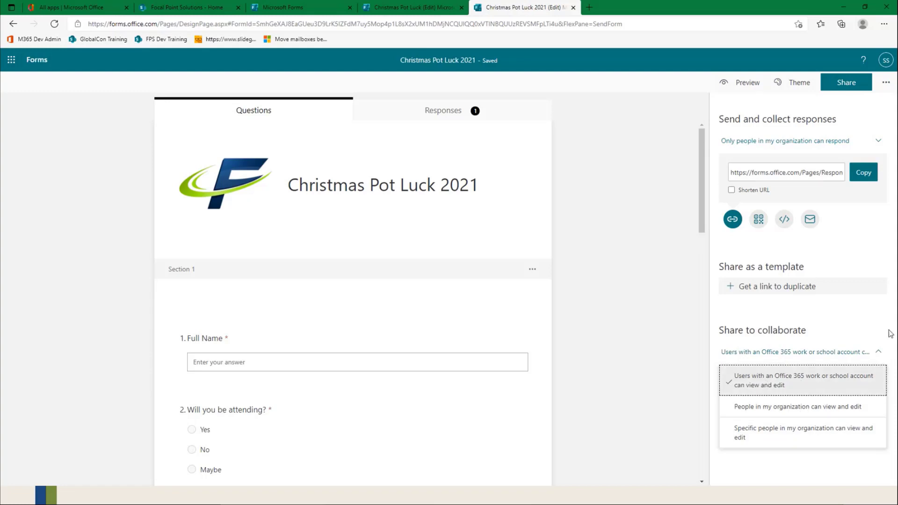
left_click(824, 384)
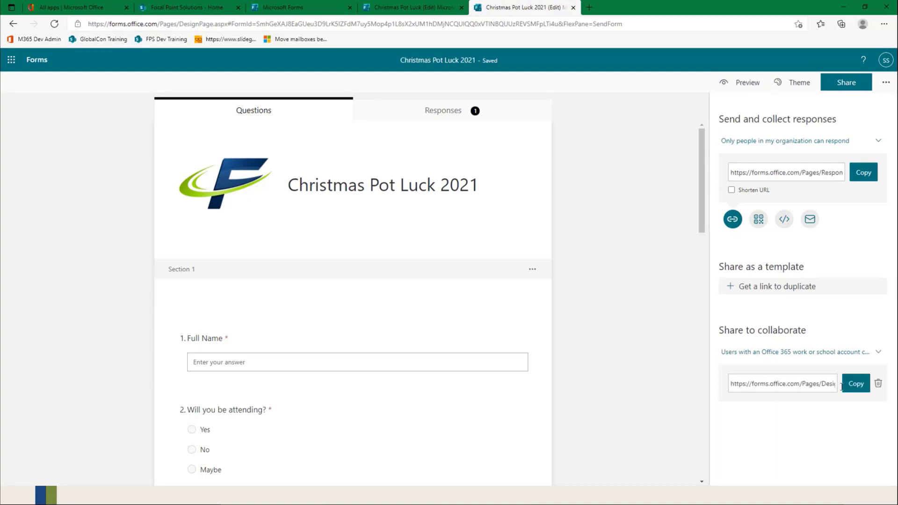
left_click(849, 352)
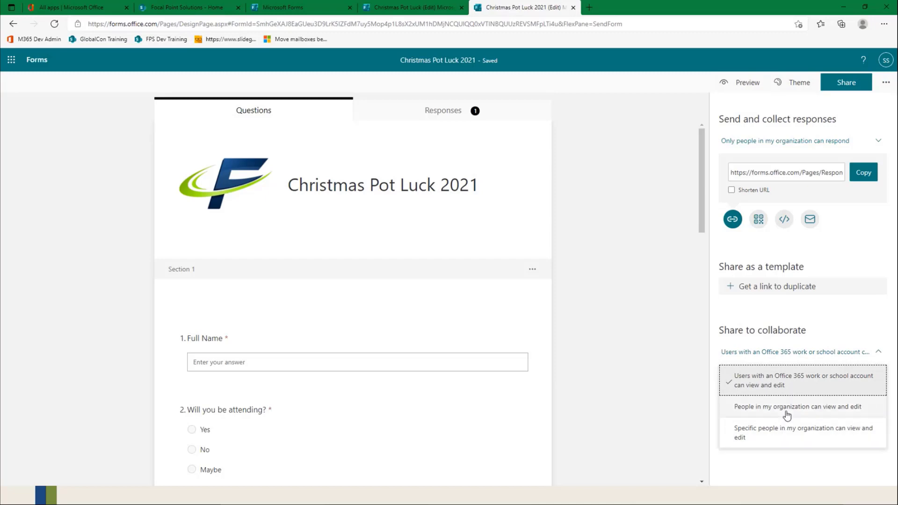
left_click(789, 408)
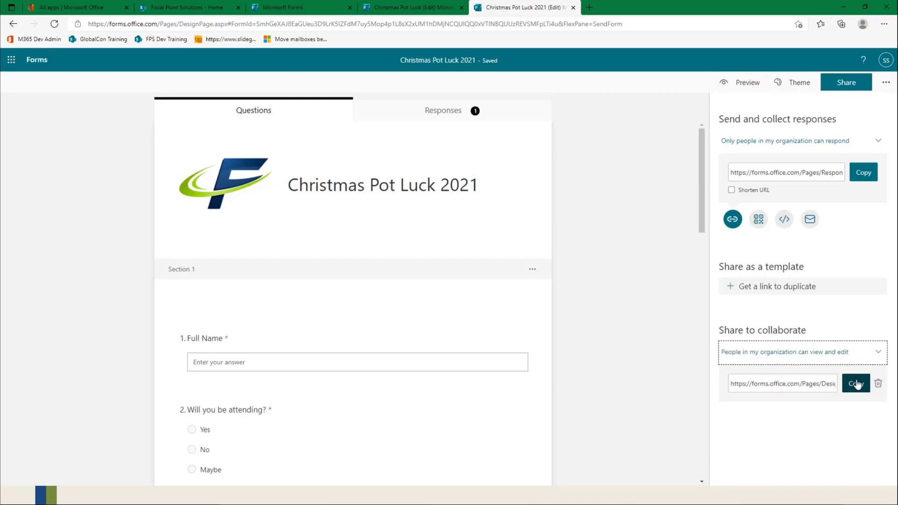
left_click(856, 383)
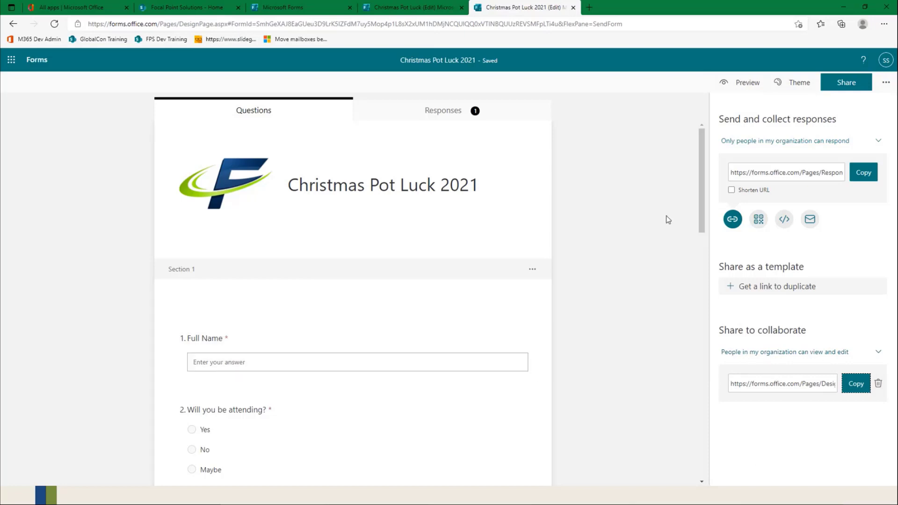
left_click(886, 82)
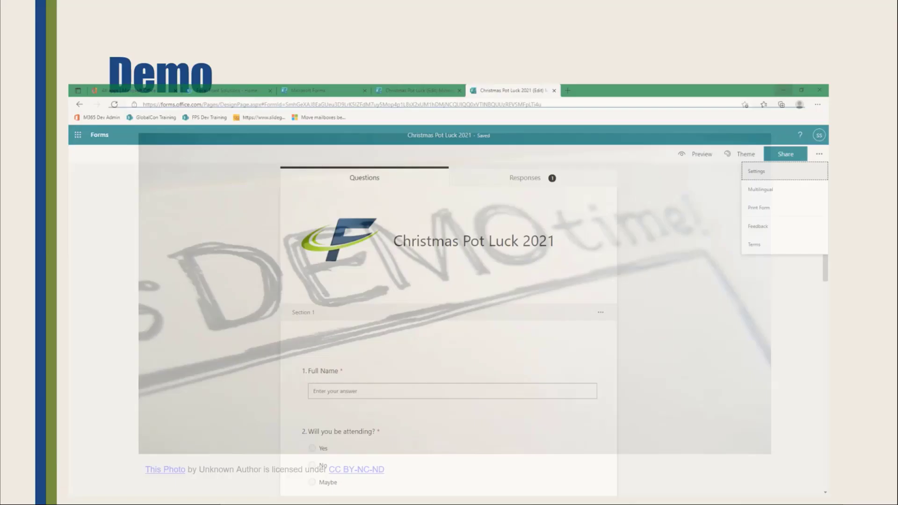
left_click(649, 333)
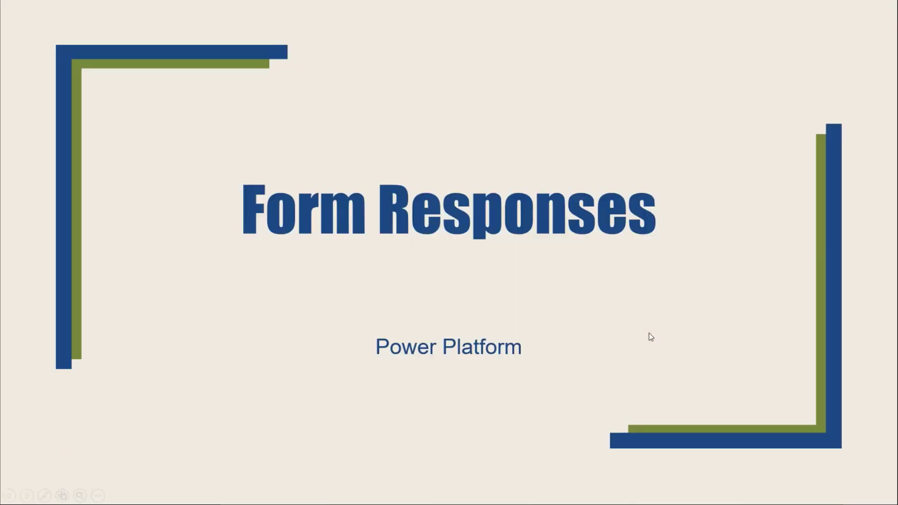
left_click(649, 333)
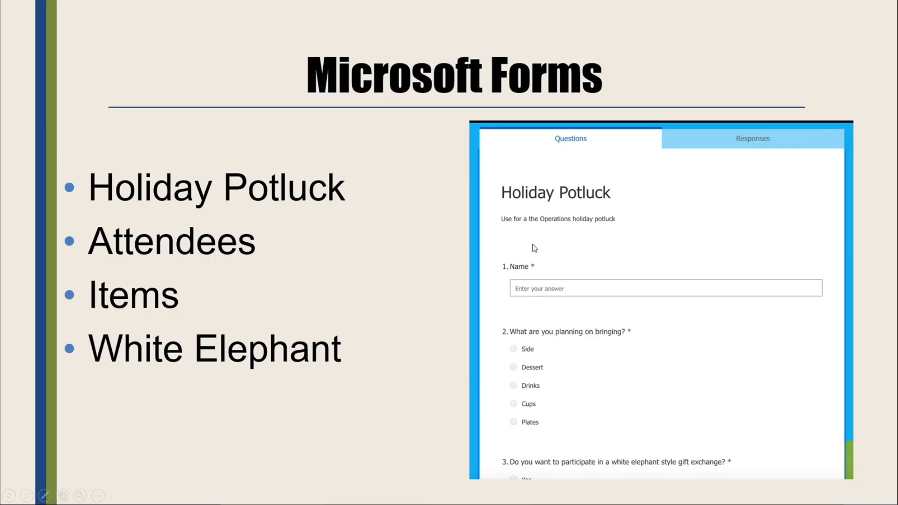
key("Right")
key("Right")
key("Left")
key("Left")
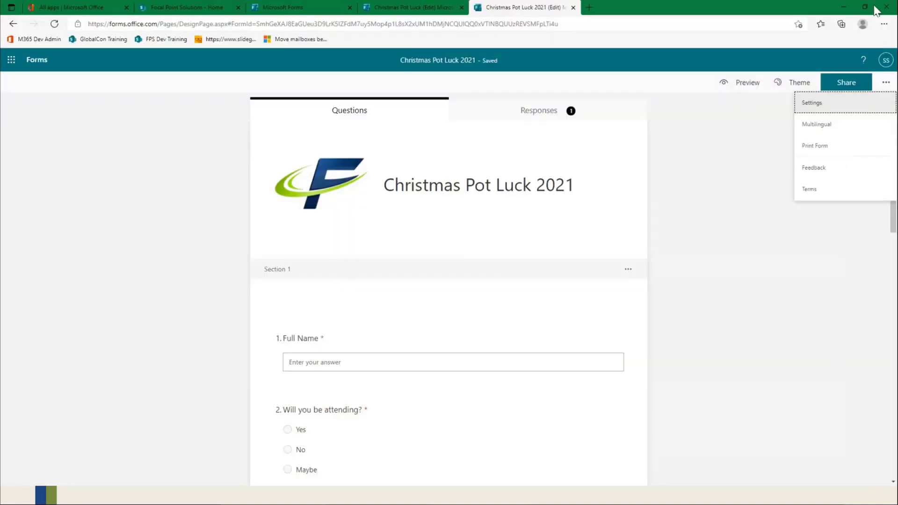
Step: Open the "Pot Luck Dinner" form from the Forms home page and examine its questions
left_click(45, 61)
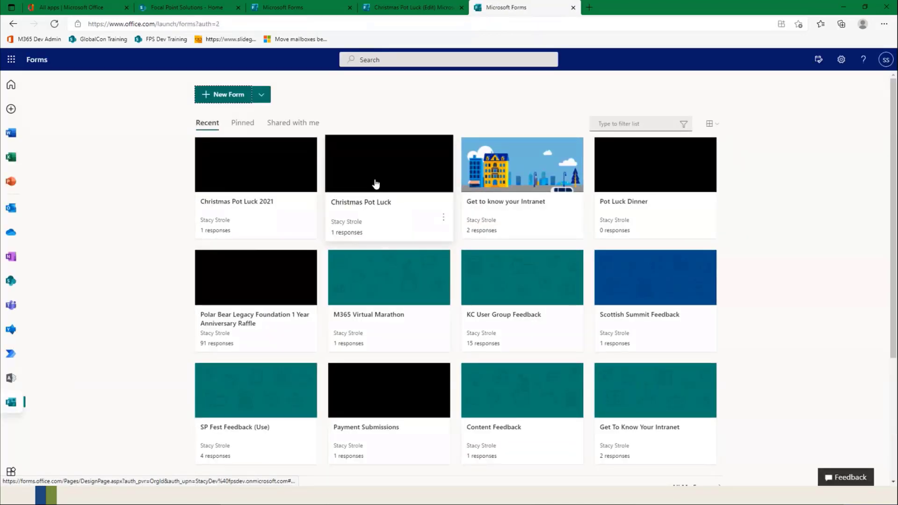
left_click(650, 170)
scroll(701, 276, "down", 3)
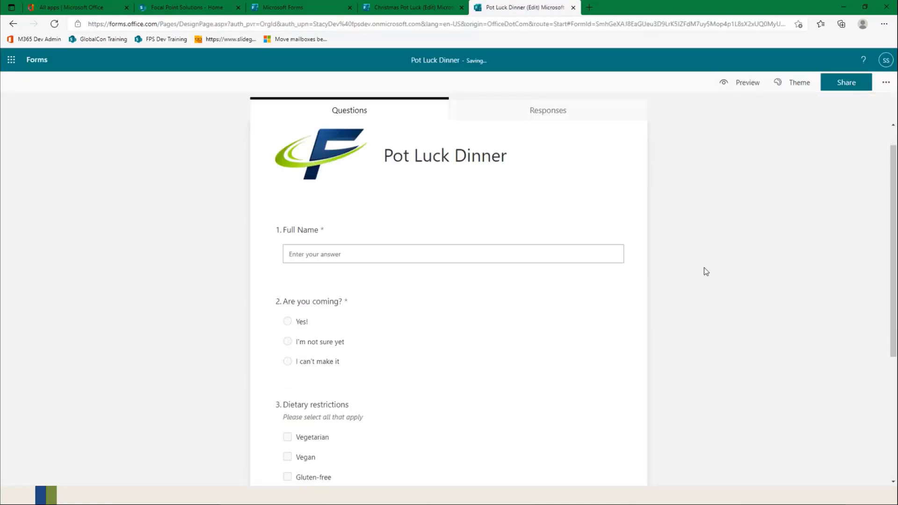
scroll(706, 272, "down", 3)
scroll(706, 272, "up", 3)
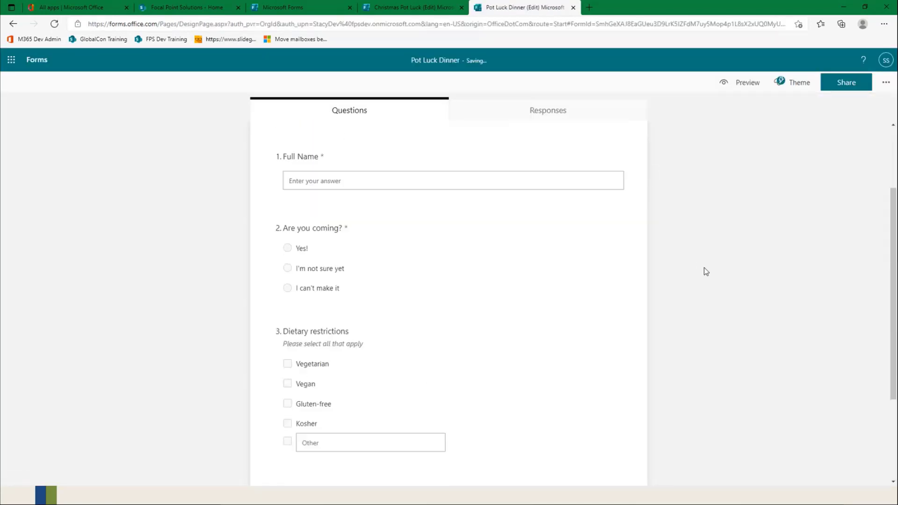
scroll(706, 272, "down", 2)
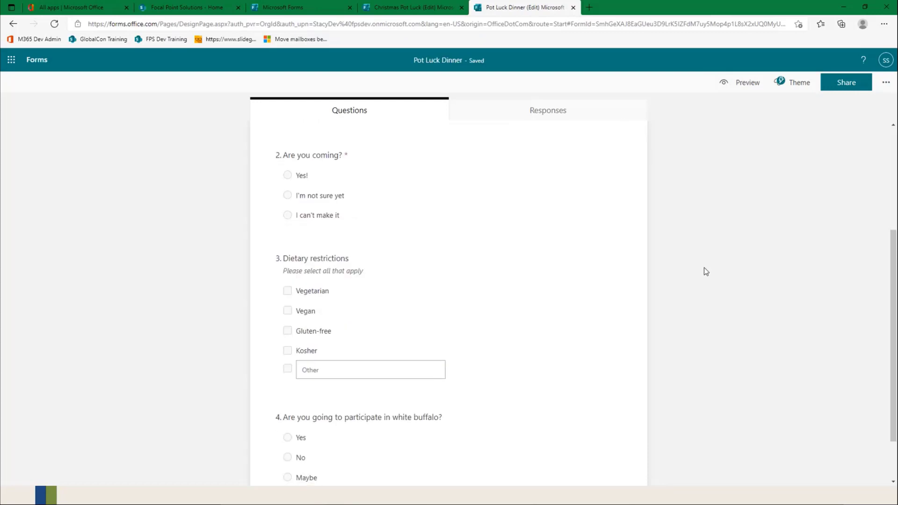
scroll(530, 252, "down", 2)
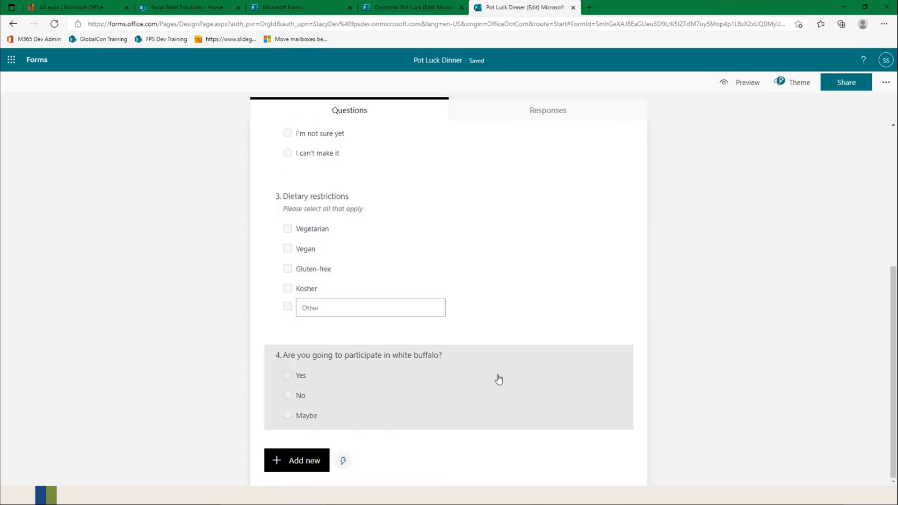
scroll(498, 378, "up", 5)
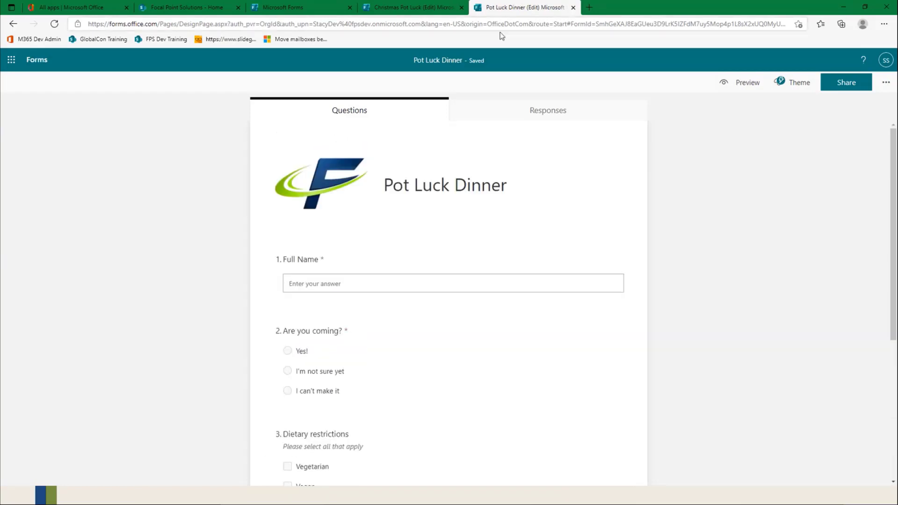
Step: Close the Christmas Pot Luck form, switch to the Focal Point Solutions SharePoint site and open its site contents
left_click(461, 7)
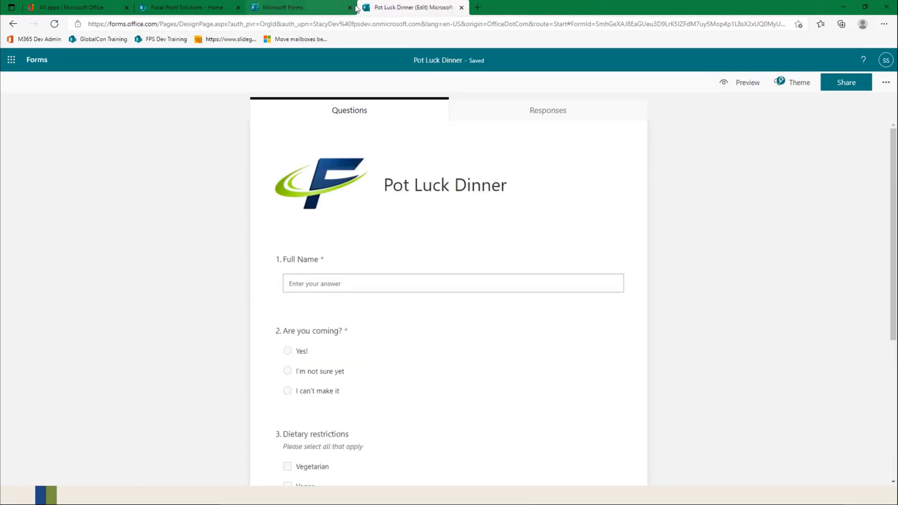
left_click(187, 7)
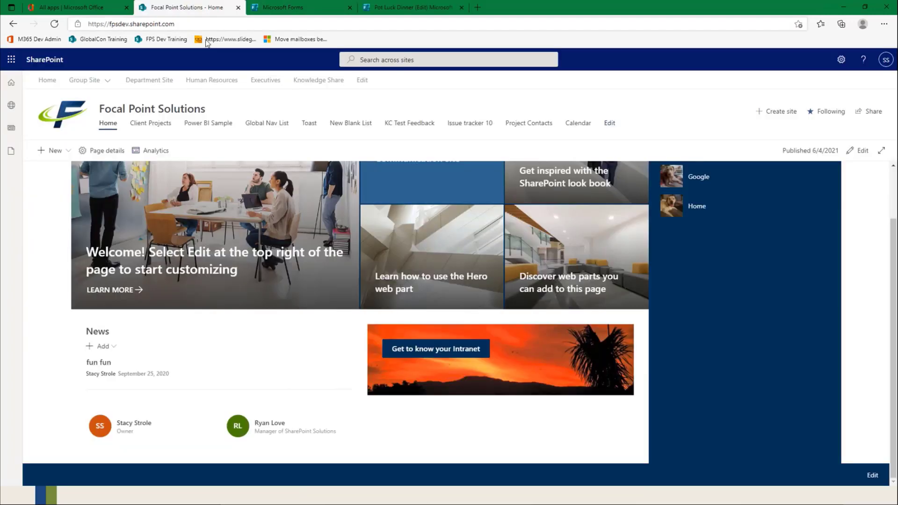
left_click(841, 60)
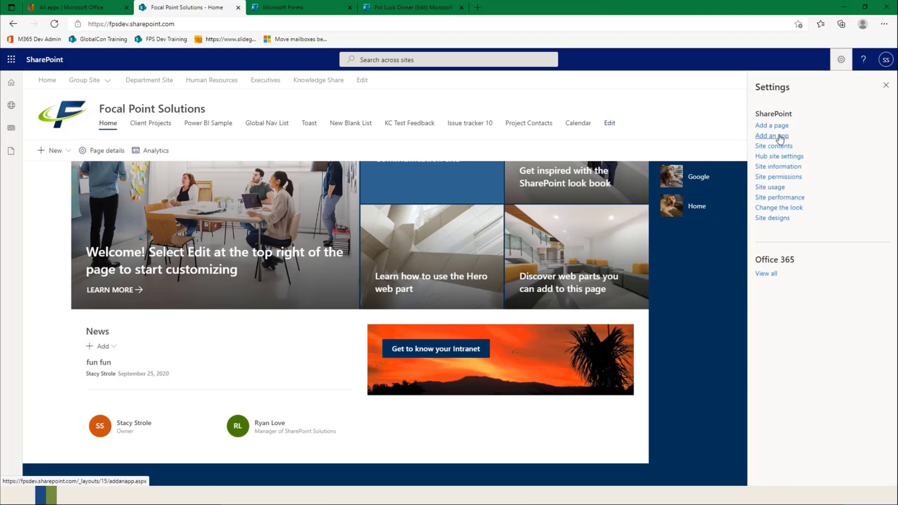
left_click(778, 136)
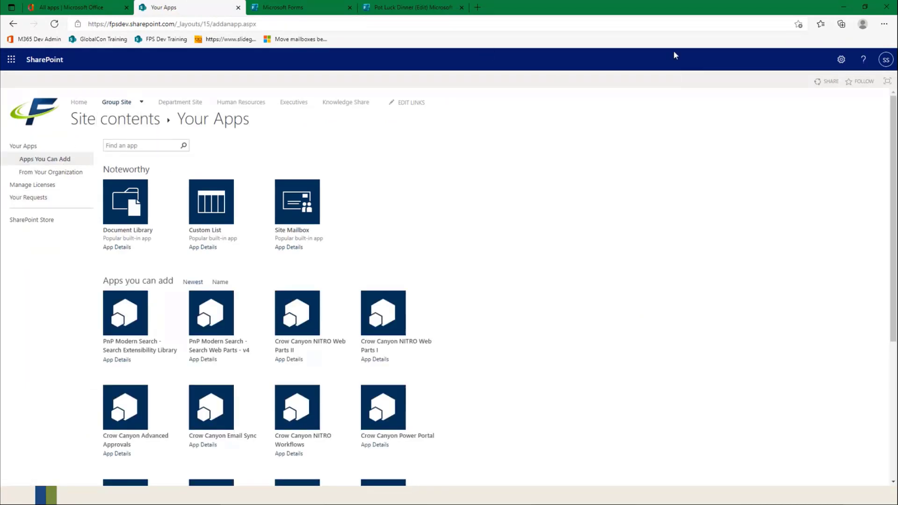
left_click(841, 60)
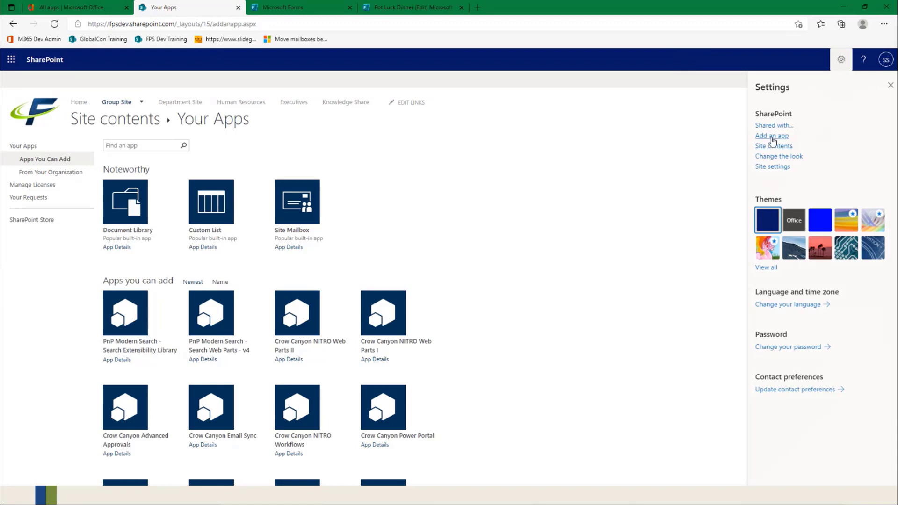
left_click(774, 146)
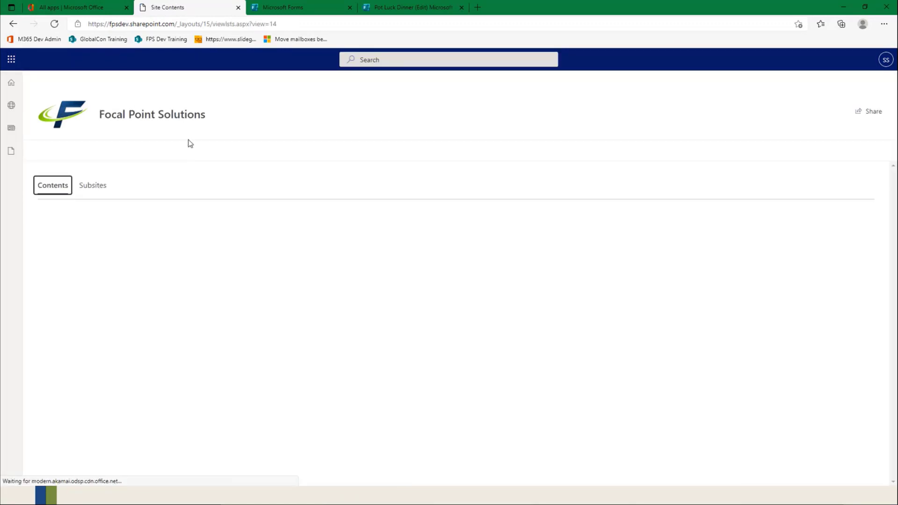
Step: Create a blank list named "Pot Luck Dinner" that is shown in the site navigation
left_click(69, 150)
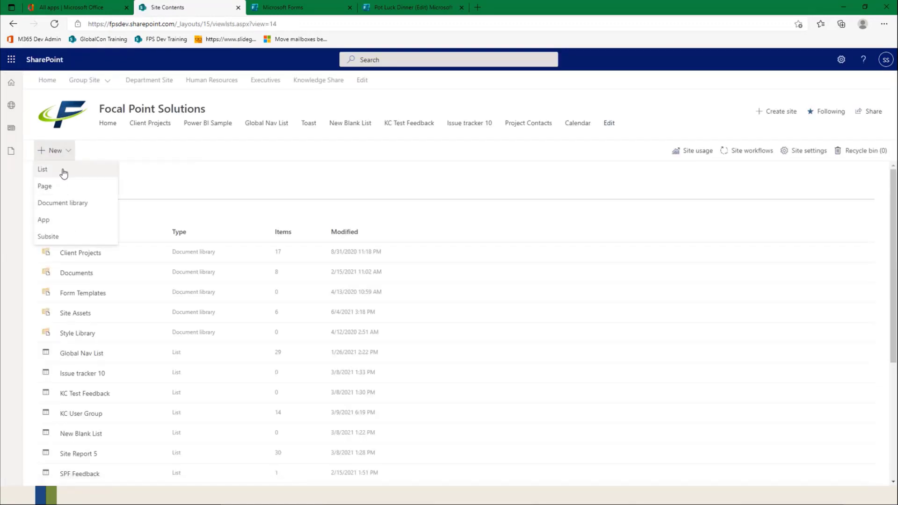
left_click(63, 171)
left_click(282, 194)
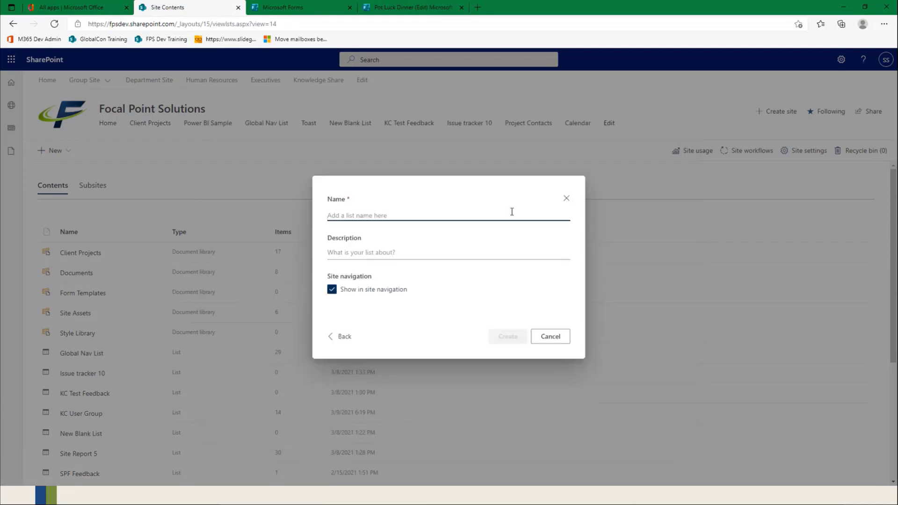
type("Pot Luck Dinner")
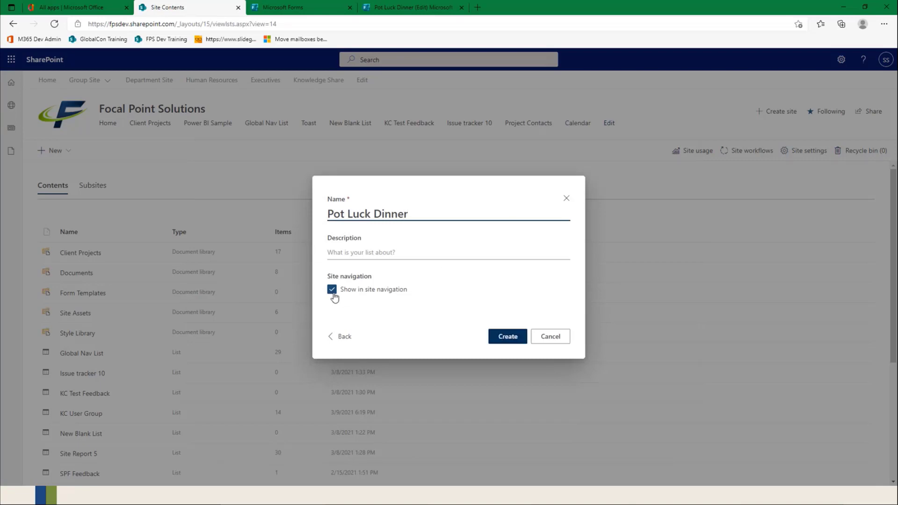
left_click(508, 337)
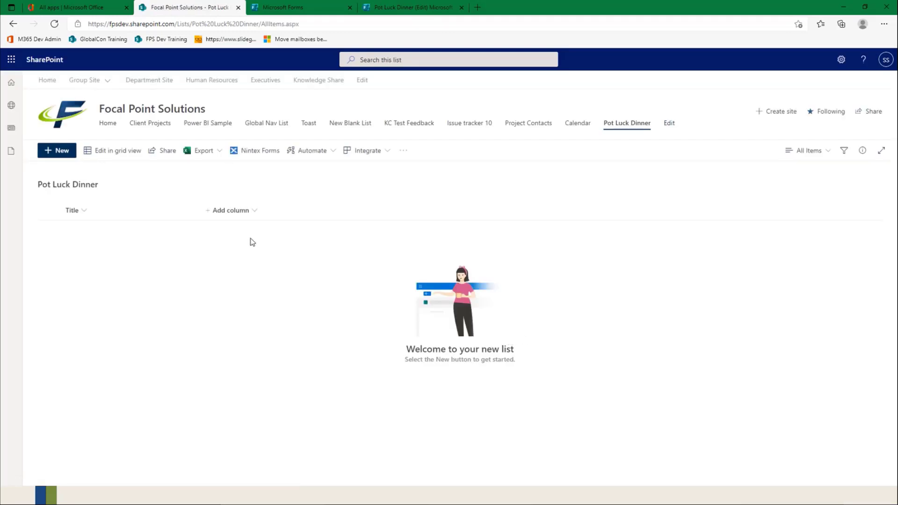
Step: Rename the list's Title column to "Full Name"
left_click(81, 214)
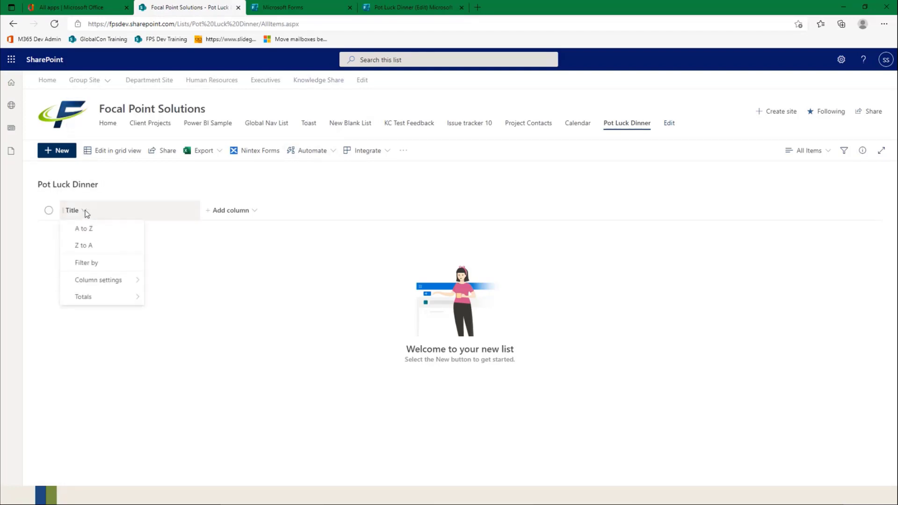
mouse_move(95, 284)
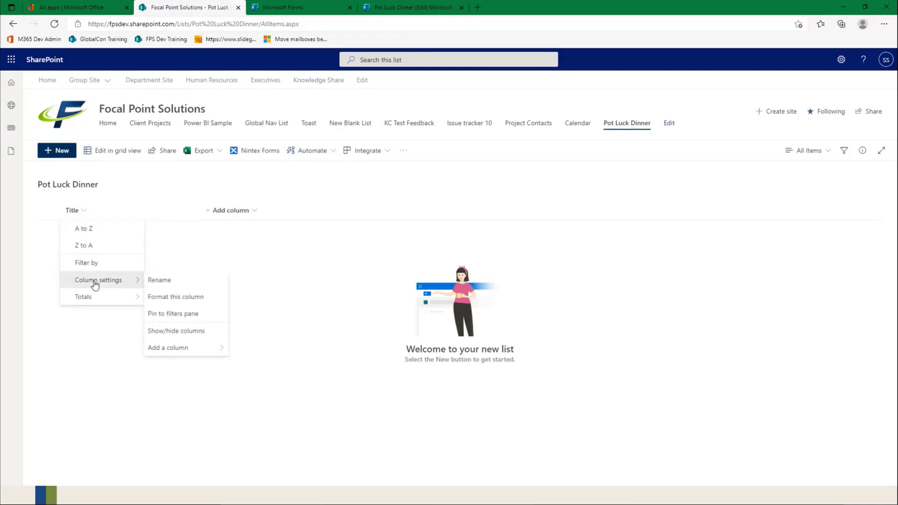
left_click(168, 280)
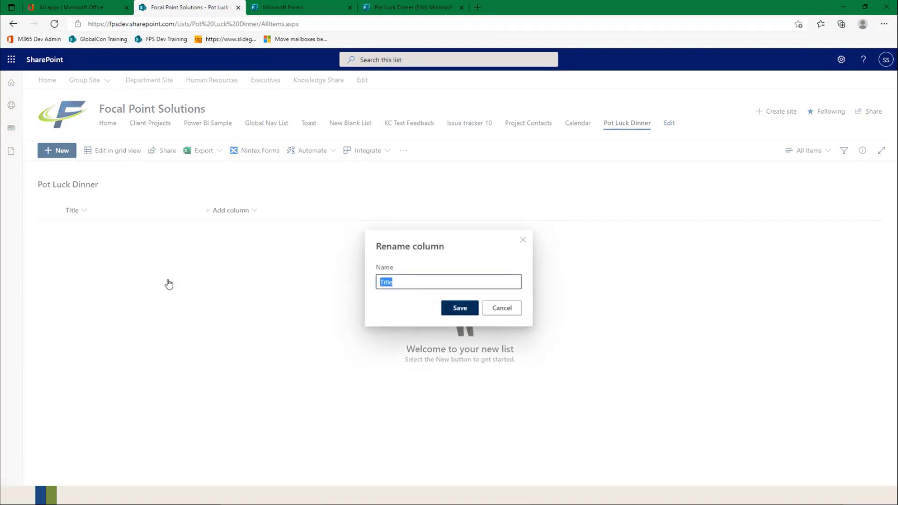
type("Full Name")
left_click(458, 308)
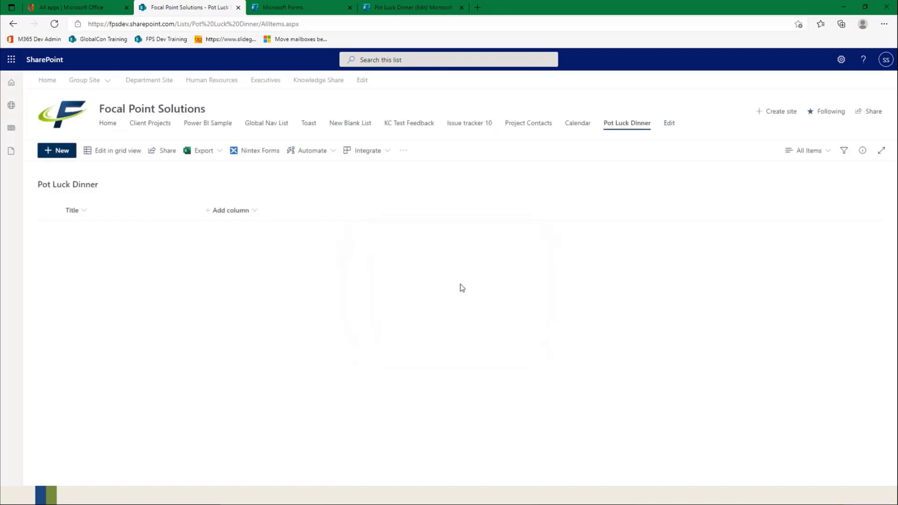
Step: Add a single line of text column named "Attending?" to the Pot Luck Dinner list
left_click(256, 211)
left_click(248, 229)
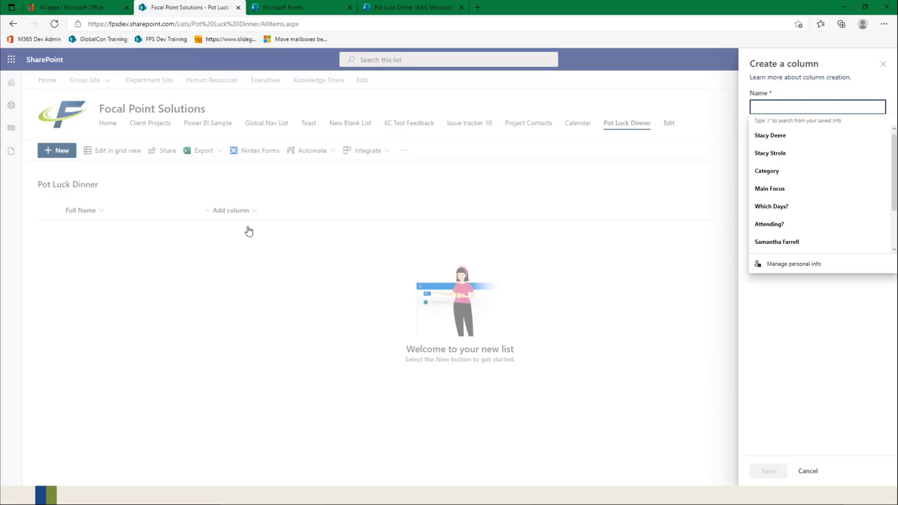
type("Attending?")
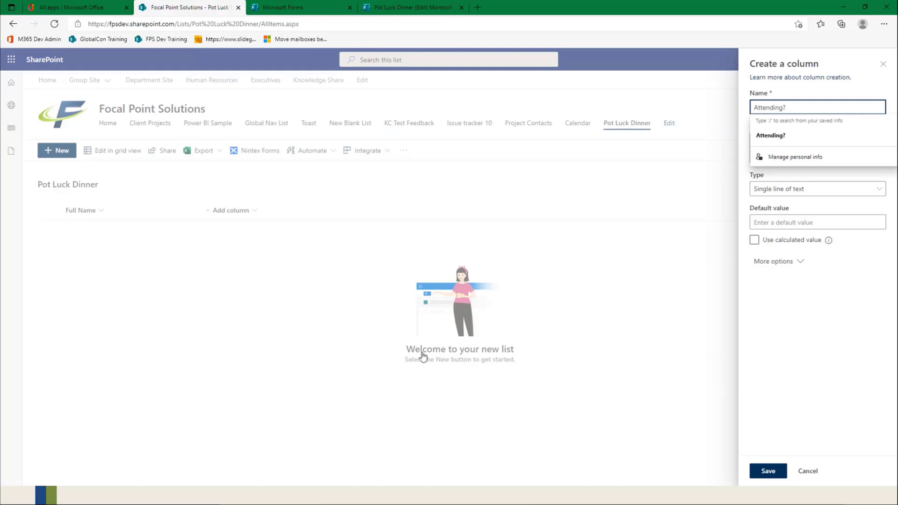
left_click(768, 471)
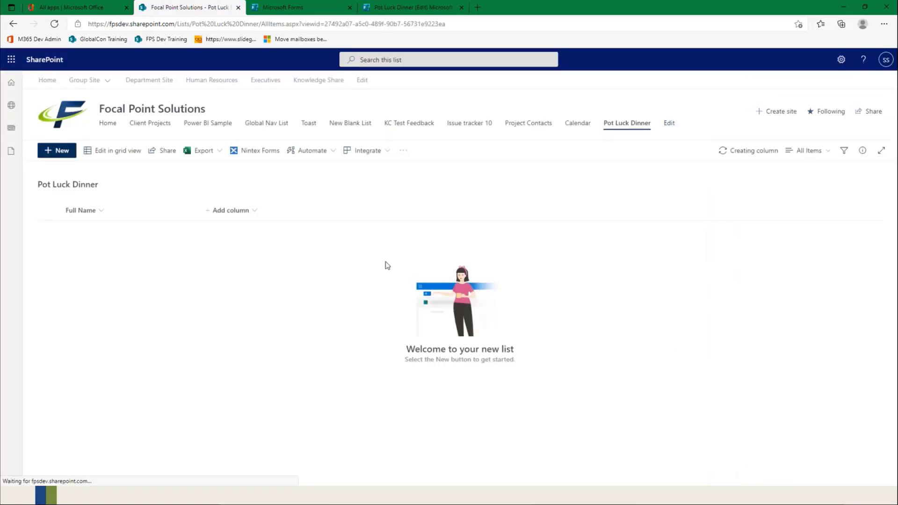
Step: Add a single line of text column named "Dietary" to the Pot Luck Dinner list
left_click(326, 211)
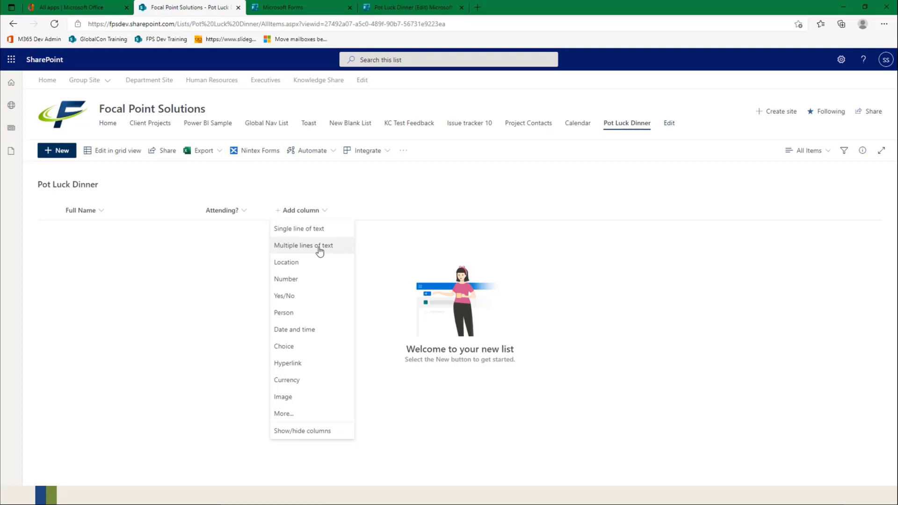
left_click(313, 228)
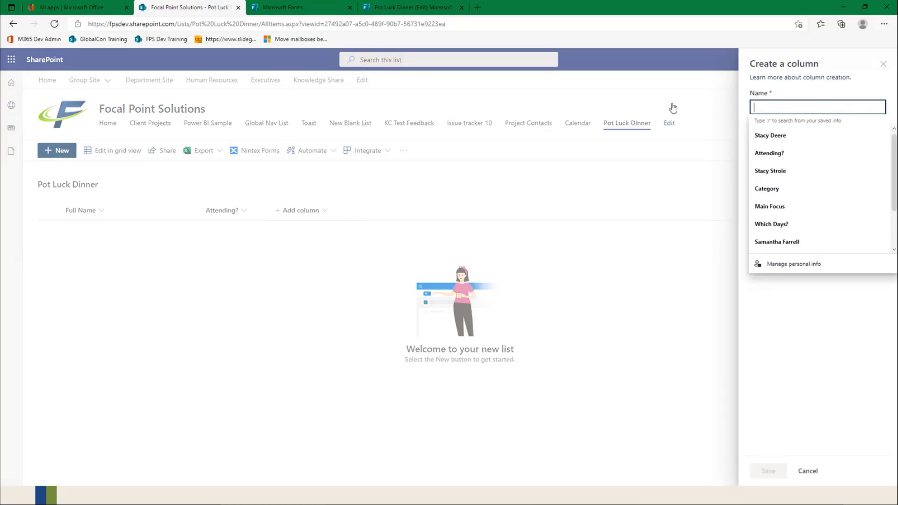
type("Di")
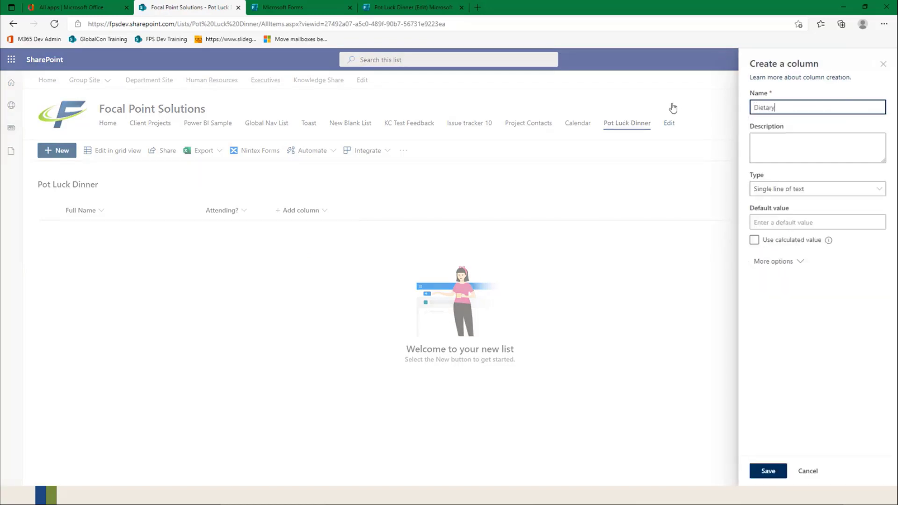
type("etary")
left_click(768, 471)
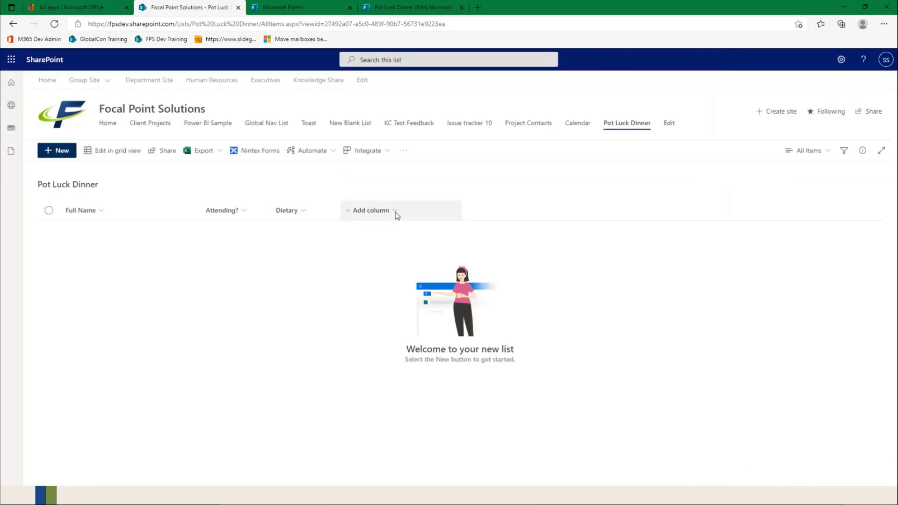
Step: Add a single line of text column named "White Buffalo" to the Pot Luck Dinner list
left_click(396, 215)
left_click(375, 229)
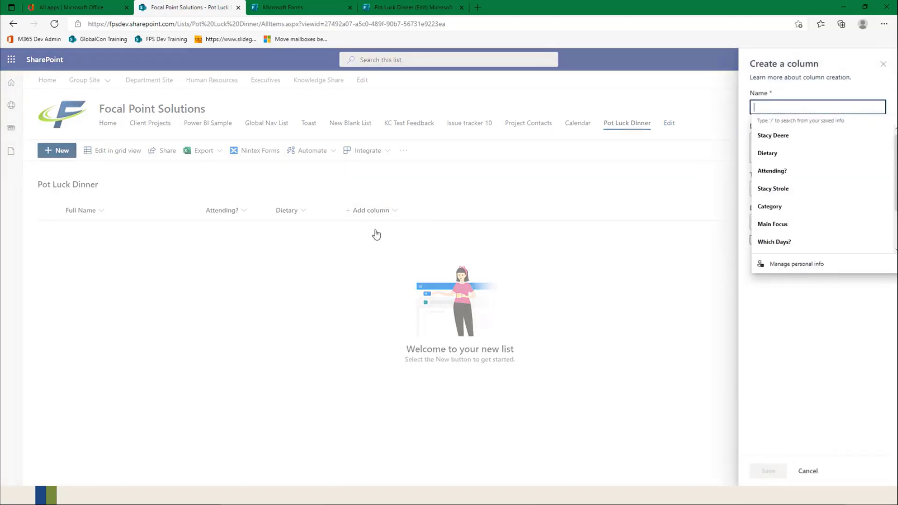
type("White B")
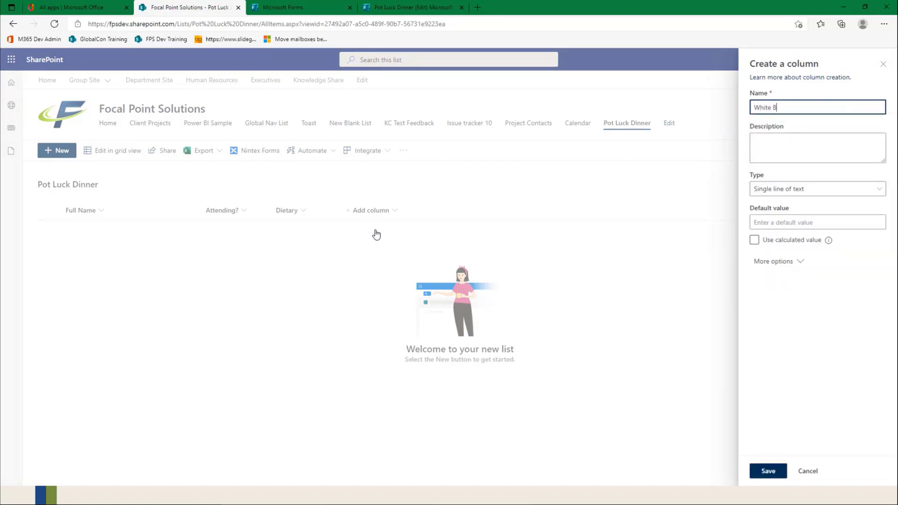
type("uffalo")
left_click(777, 473)
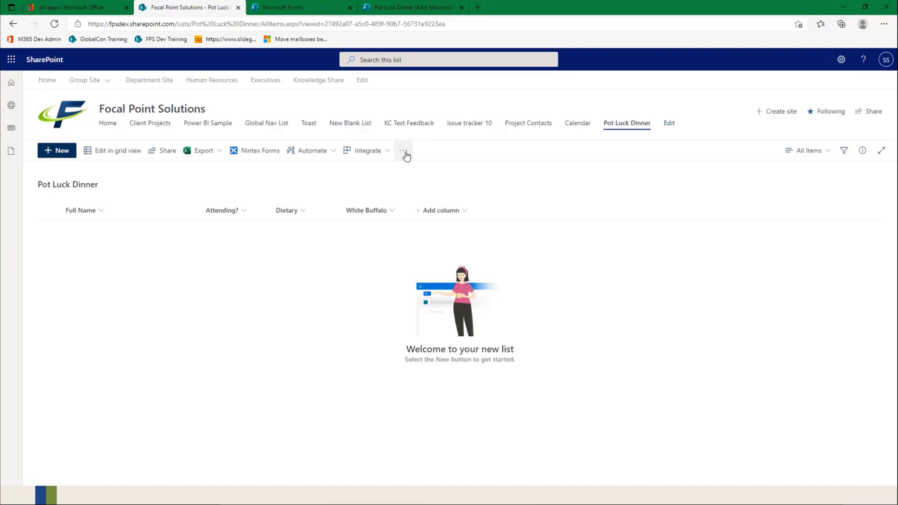
left_click(330, 153)
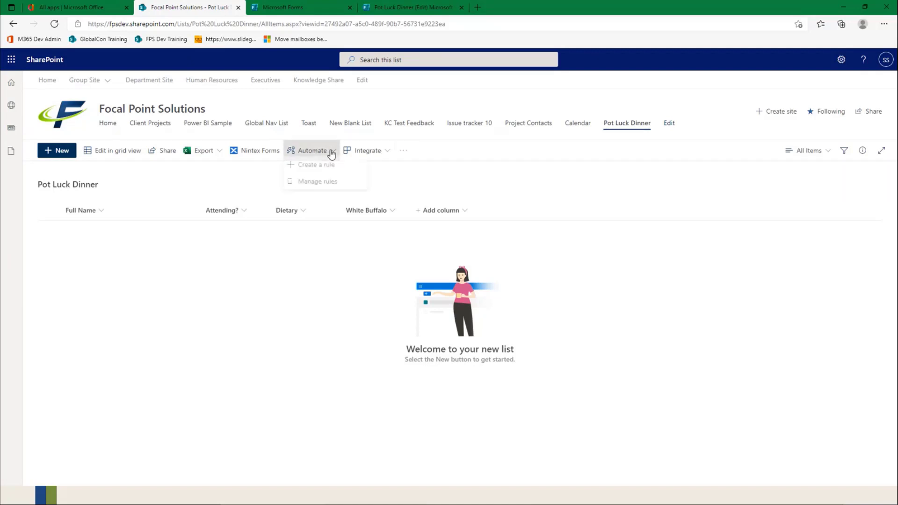
left_click(405, 151)
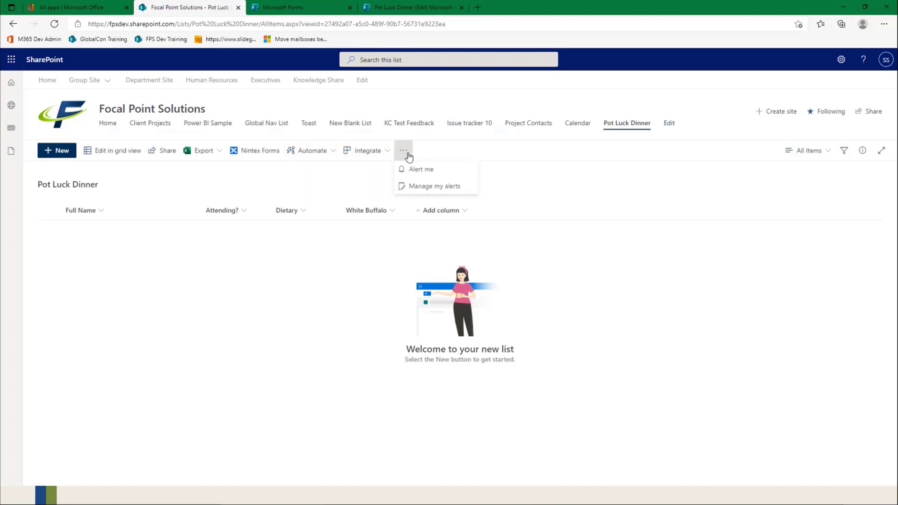
left_click(272, 188)
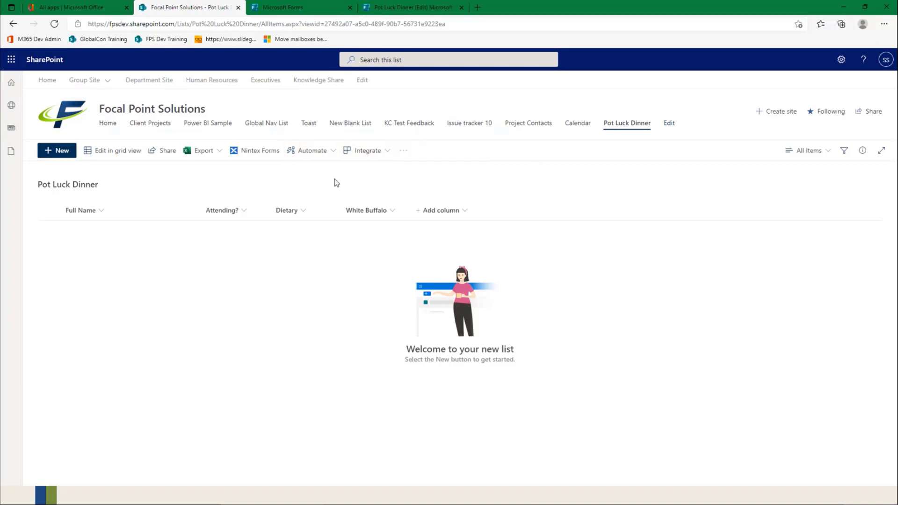
left_click(331, 152)
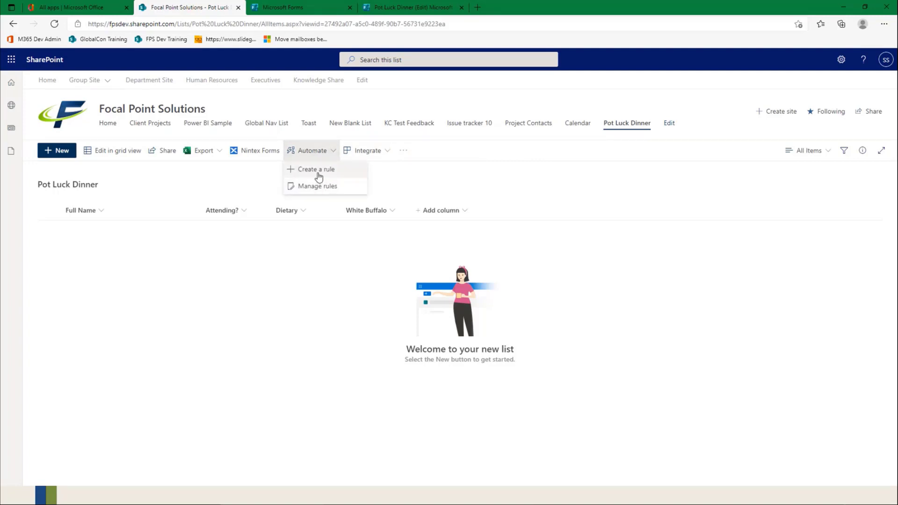
left_click(444, 177)
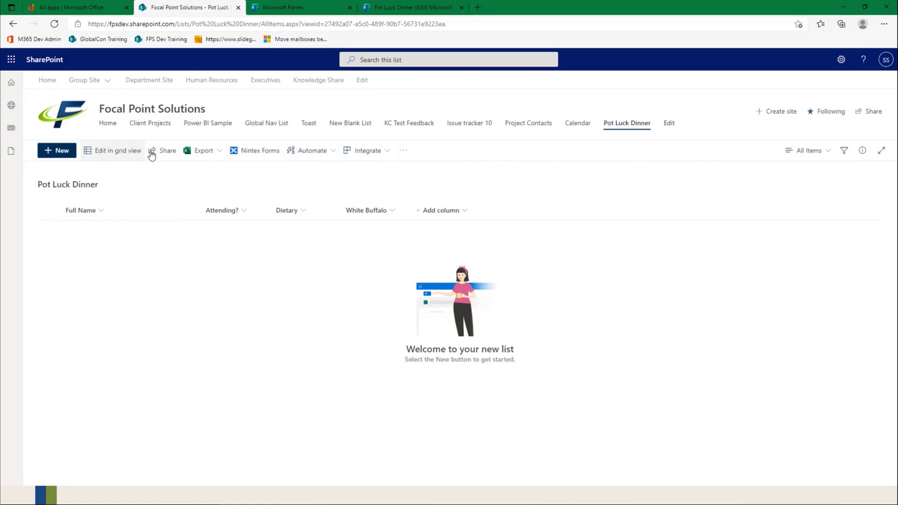
left_click(403, 152)
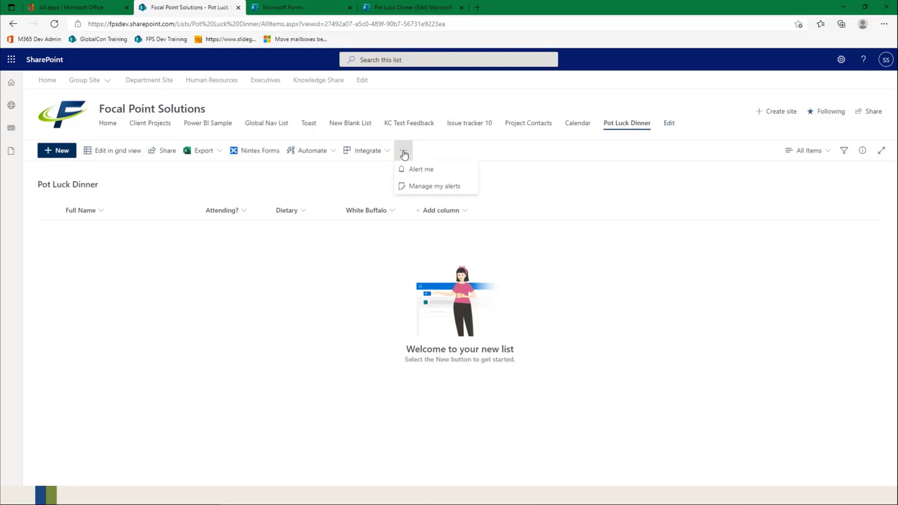
Step: Start creating a Power Automate flow from the Pot Luck Dinner list and open the full gallery of SharePoint templates
left_click(366, 150)
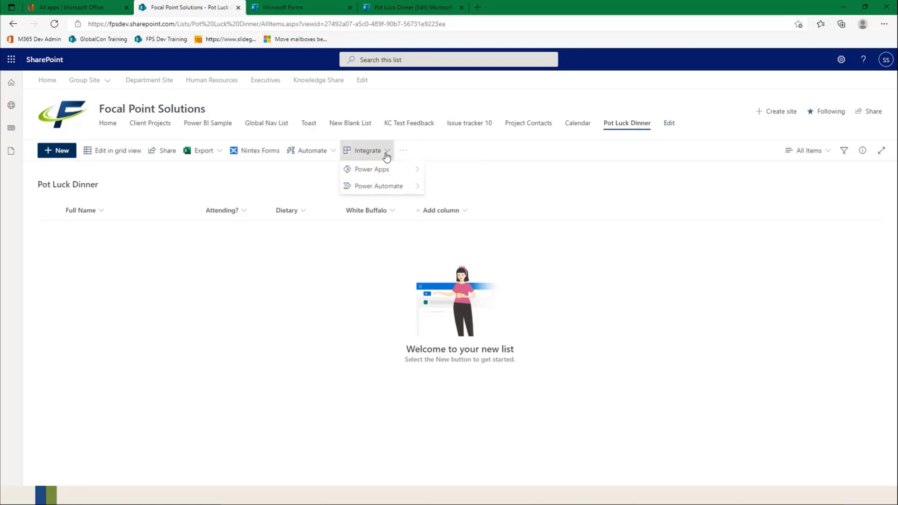
mouse_move(379, 179)
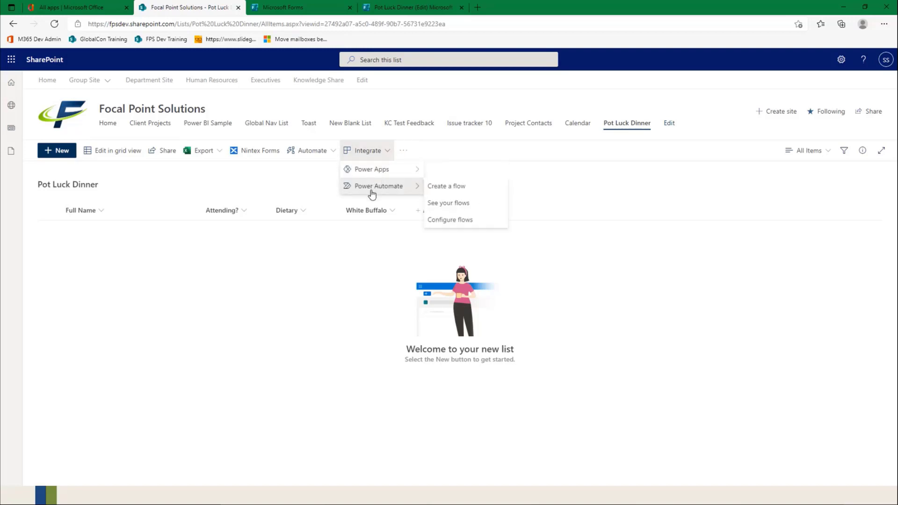
left_click(448, 188)
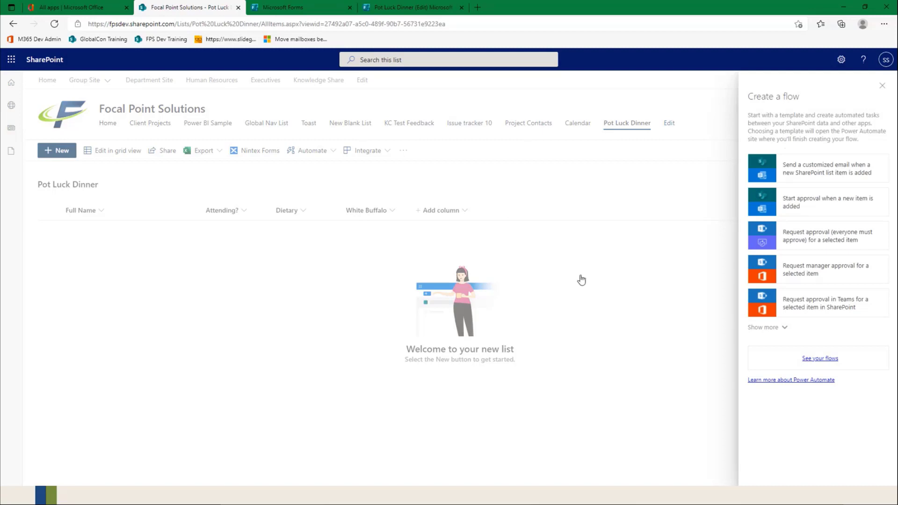
left_click(772, 327)
scroll(778, 322, "down", 9)
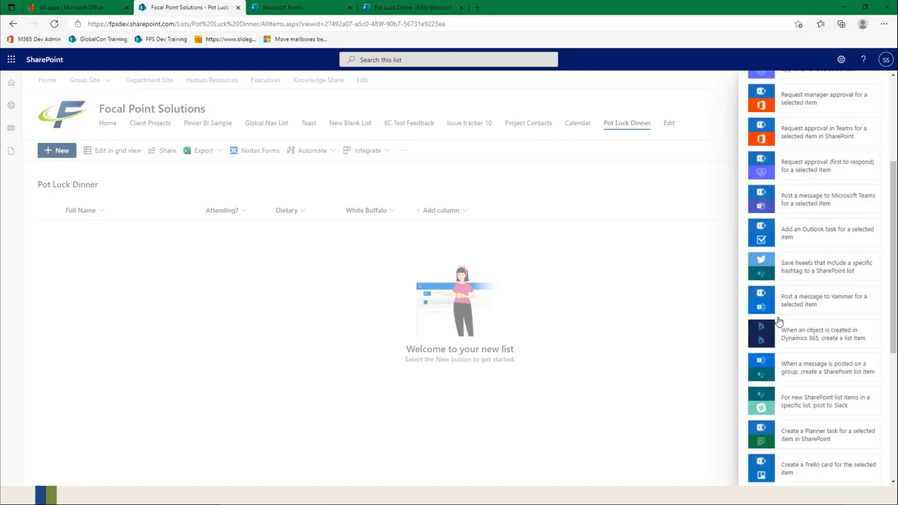
scroll(779, 322, "down", 1)
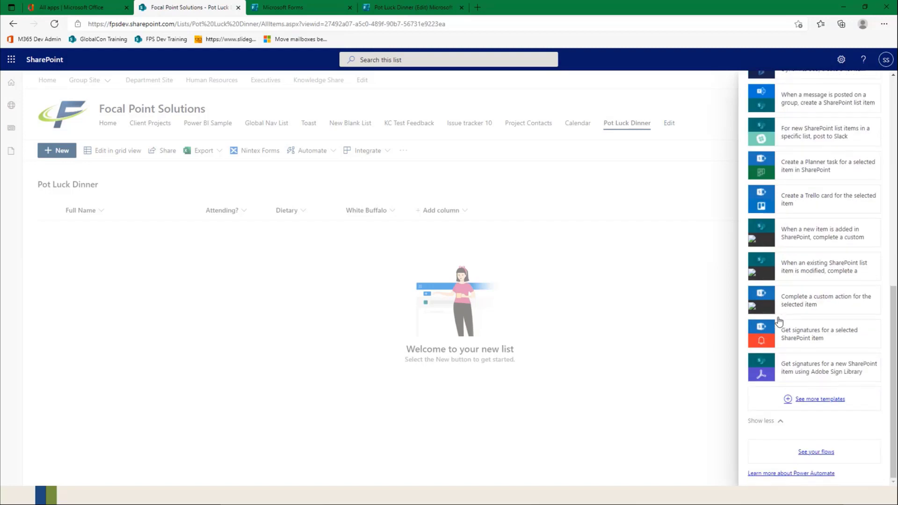
left_click(818, 401)
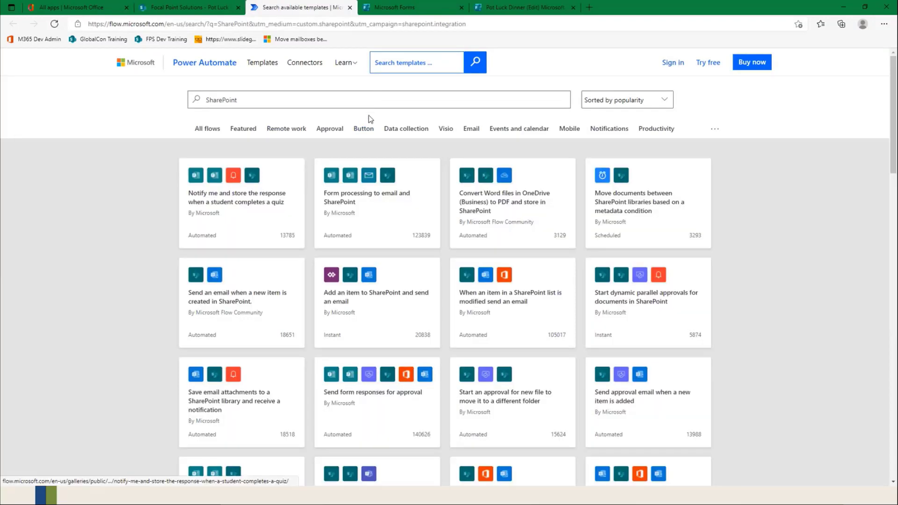
Step: Search the flow templates for "Record form responses" and open the "Record form responses in SharePoint" template
left_click_drag(378, 103, 178, 106)
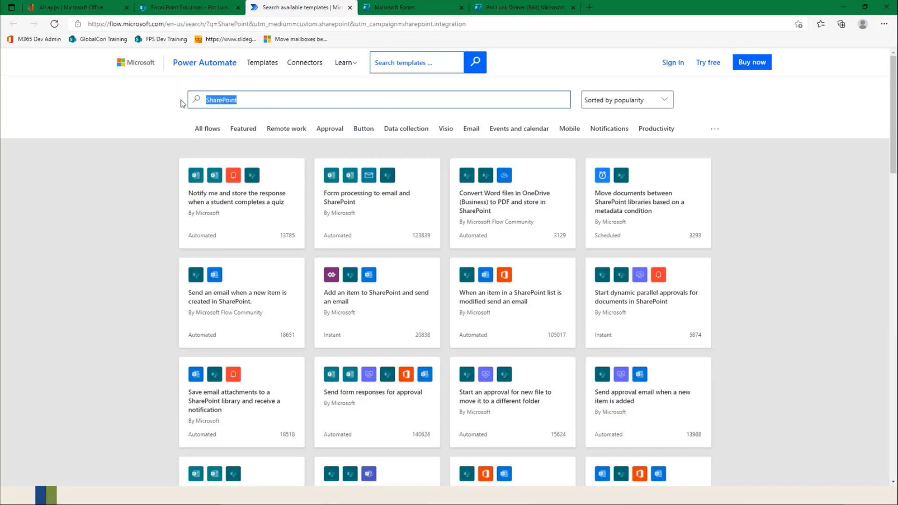
type("Record form reso")
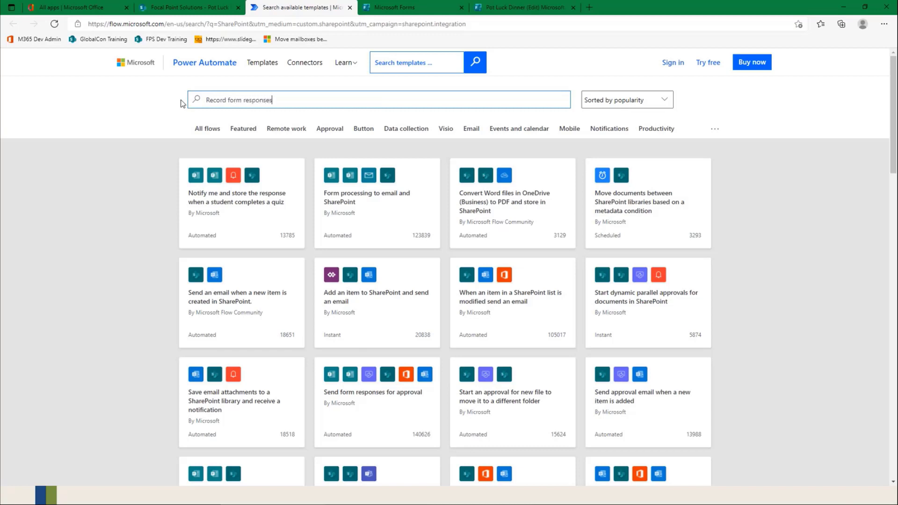
key("Return")
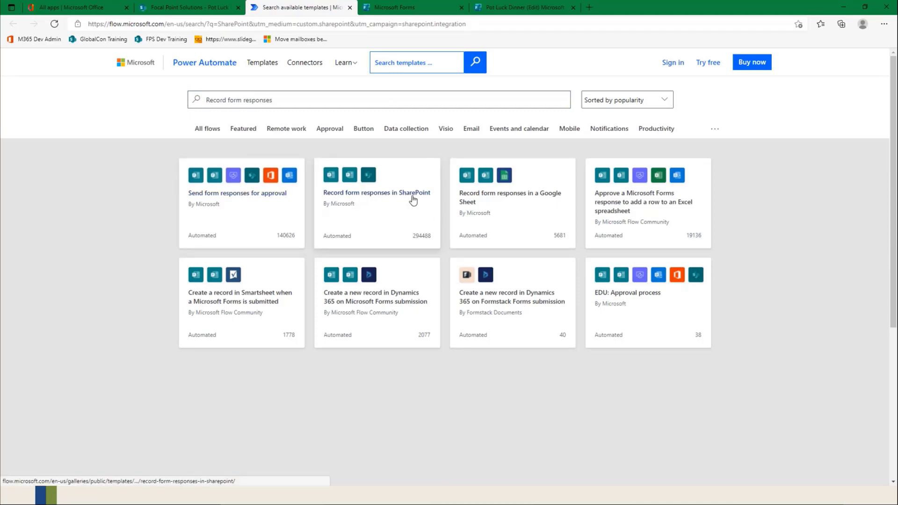
left_click(368, 181)
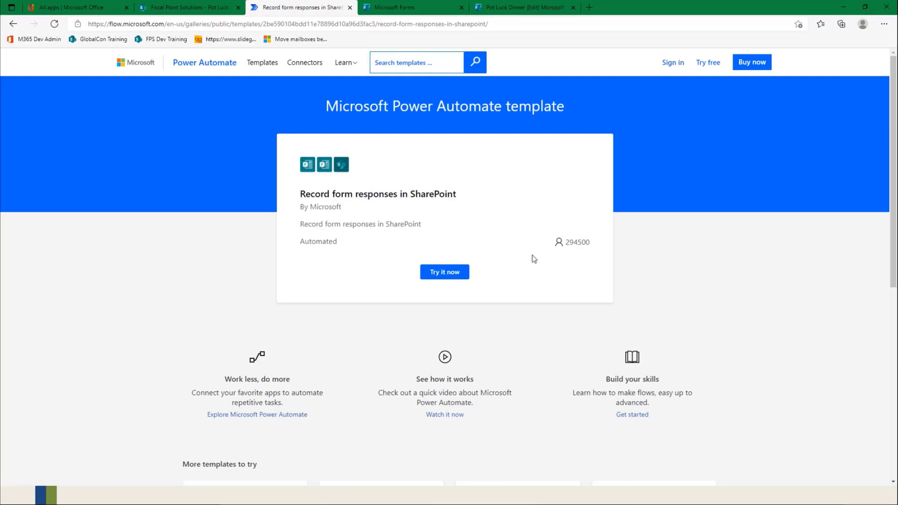
Step: Try the template, sign in with the existing account, and continue with the Microsoft Forms and SharePoint connections
scroll(500, 304, "down", 5)
scroll(500, 304, "up", 5)
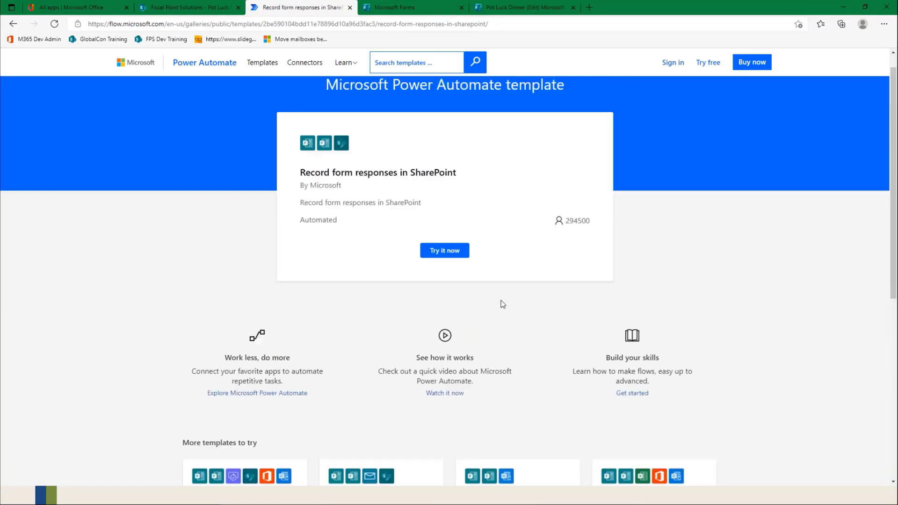
left_click(446, 277)
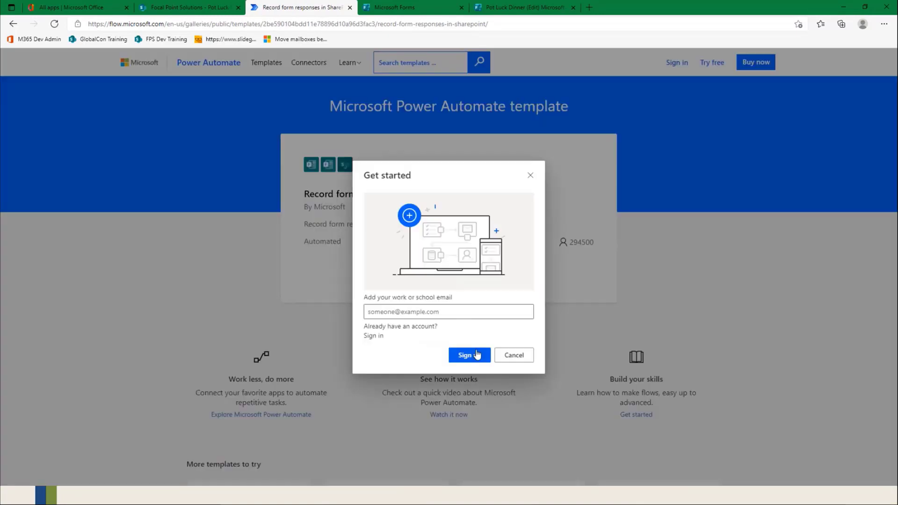
left_click(513, 356)
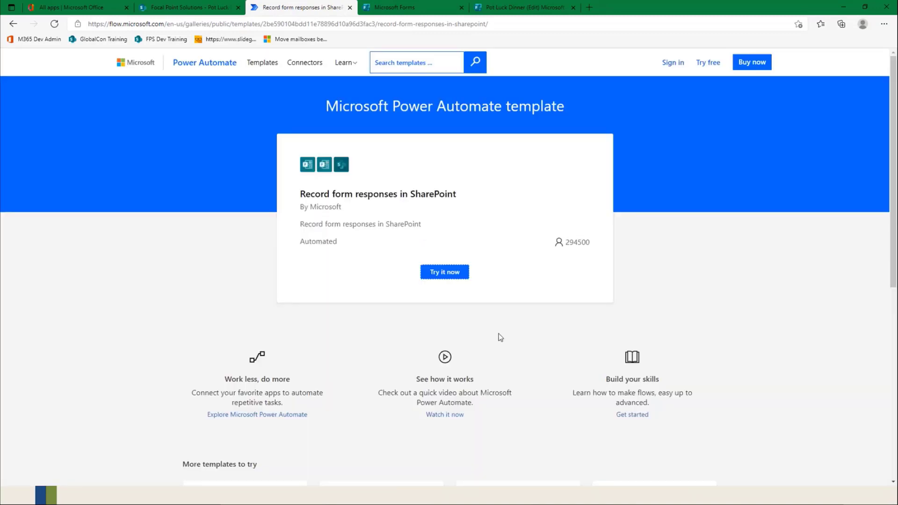
left_click(445, 273)
left_click(403, 312)
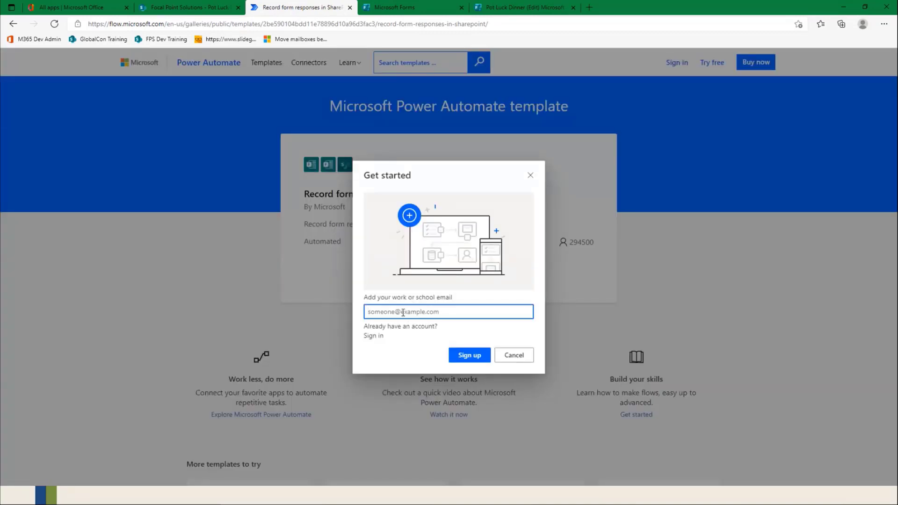
left_click(373, 335)
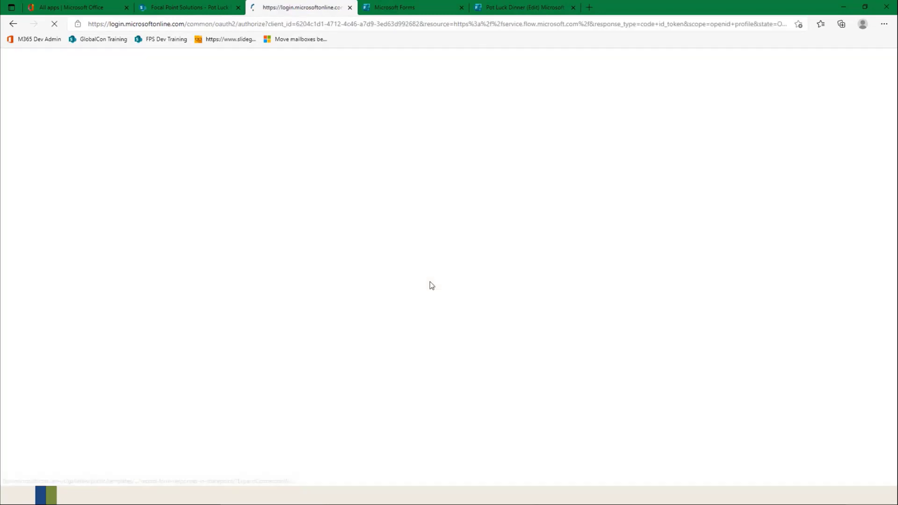
left_click(461, 248)
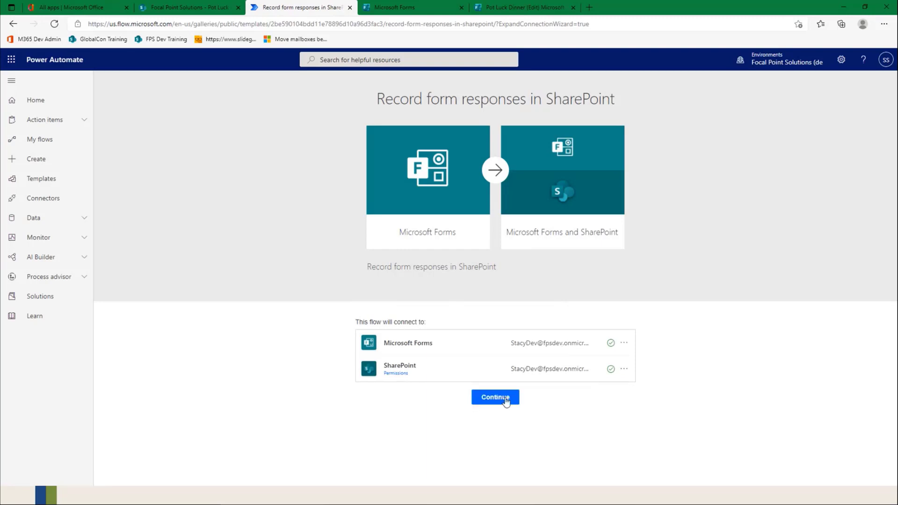
left_click(506, 398)
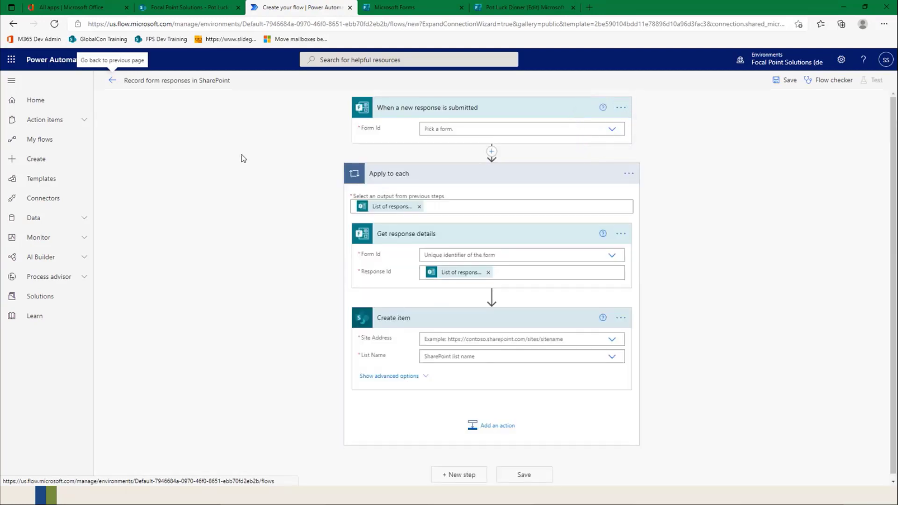
Step: Name the flow "Pot Luck Dinner" and select the Pot Luck Dinner form for the new response trigger
left_click(184, 79)
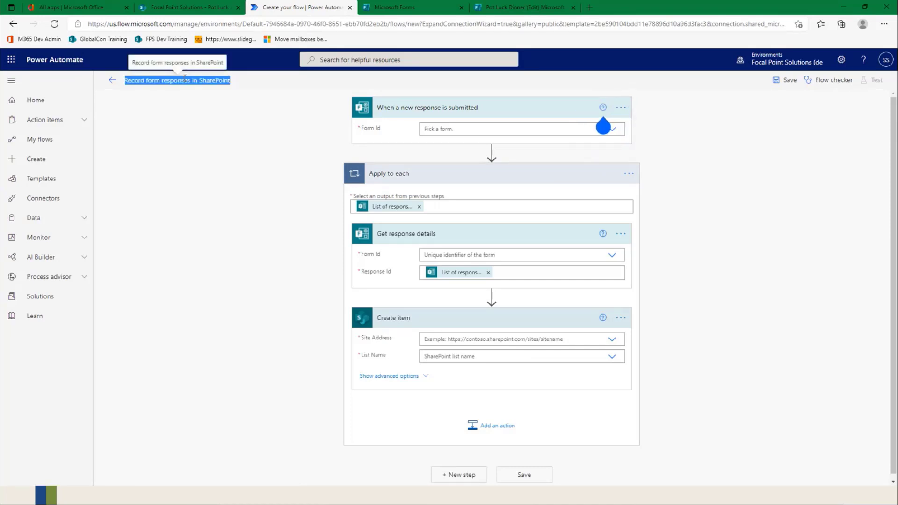
type("Pot Luck Dinner")
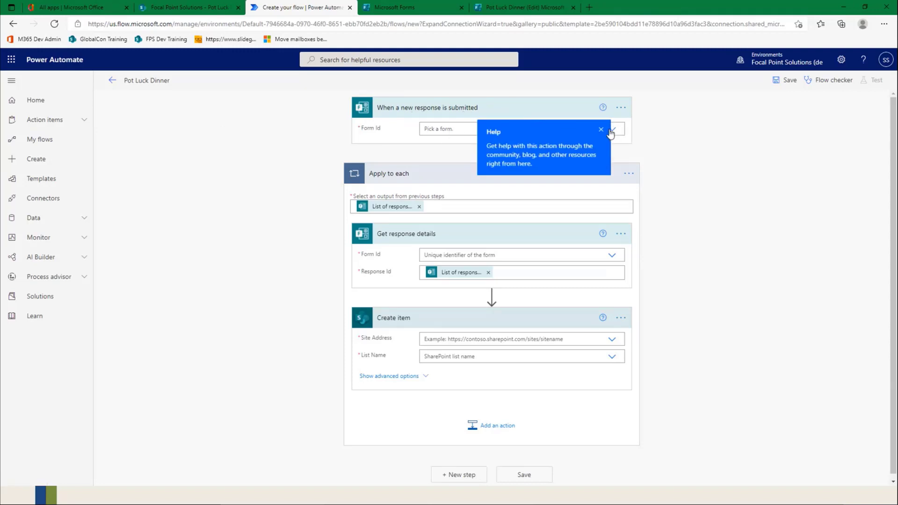
left_click(601, 131)
left_click(609, 131)
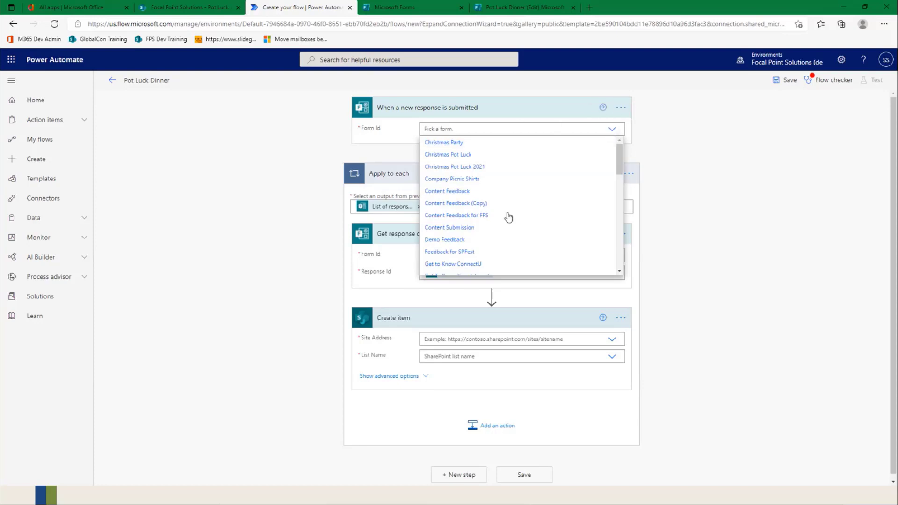
scroll(522, 213, "down", 1)
scroll(522, 213, "down", 3)
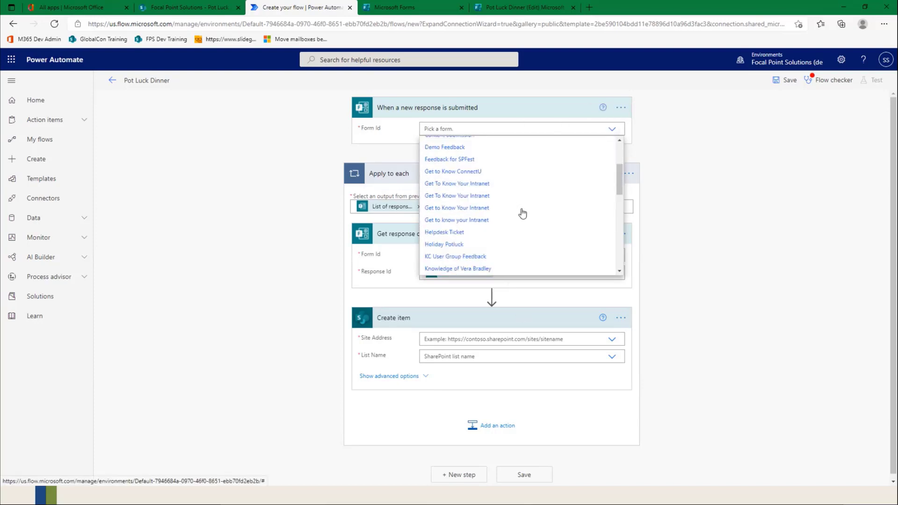
scroll(523, 213, "down", 4)
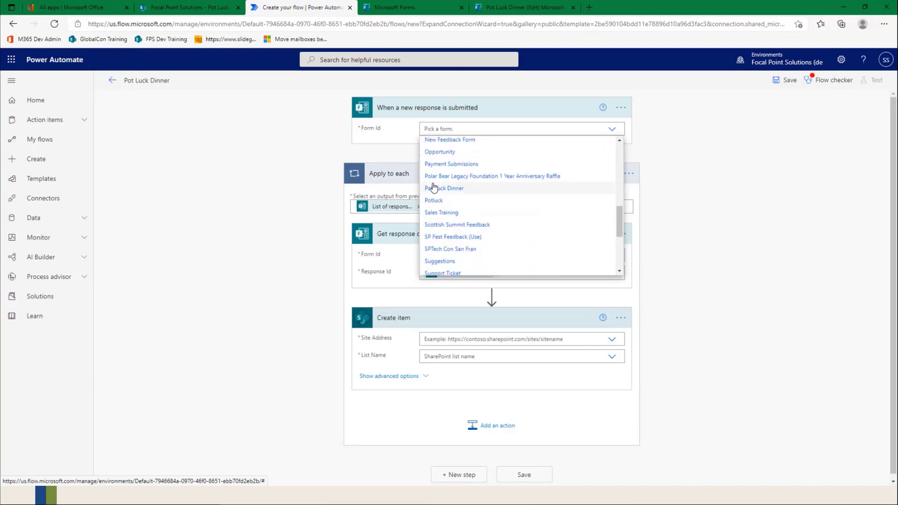
left_click(446, 196)
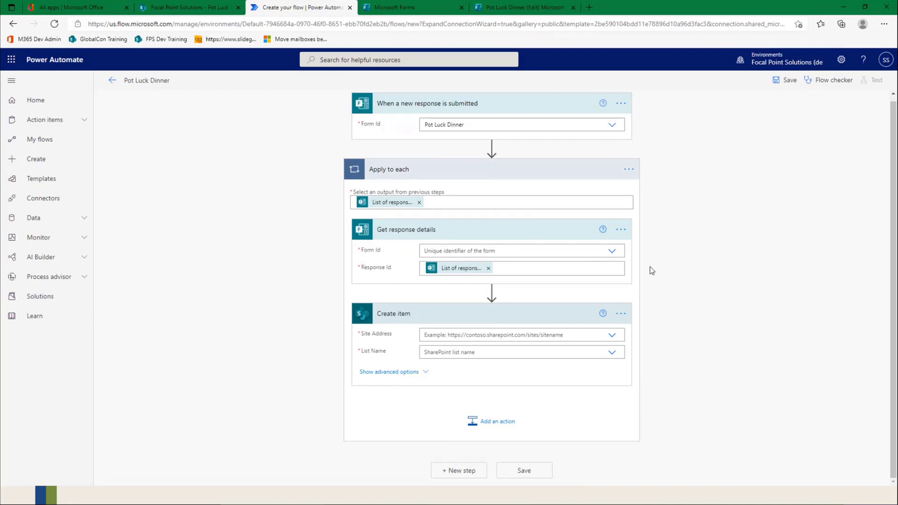
Step: Set the form in the Get response details action to Pot Luck Dinner
left_click(612, 253)
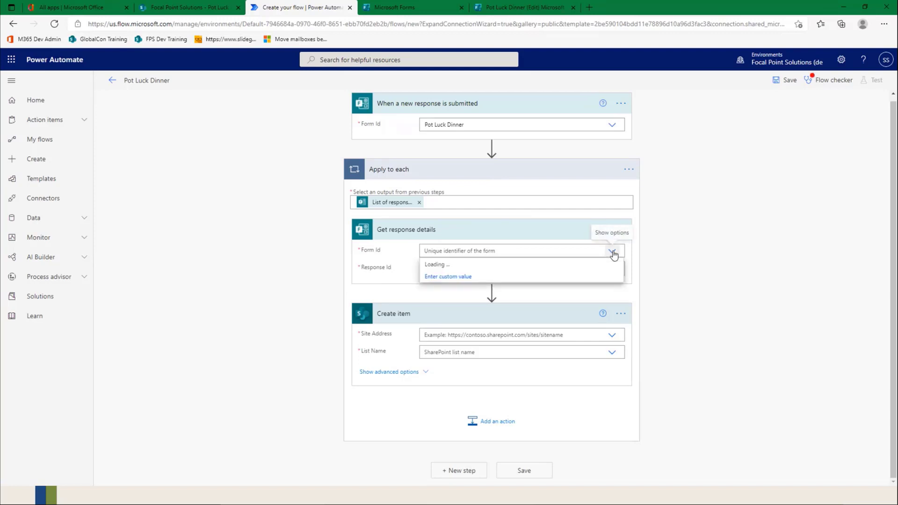
scroll(507, 325, "down", 5)
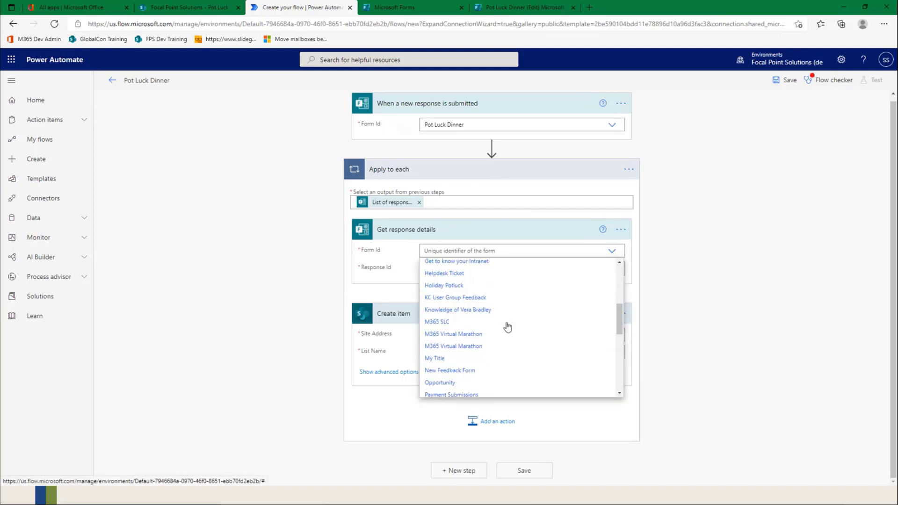
scroll(507, 325, "down", 3)
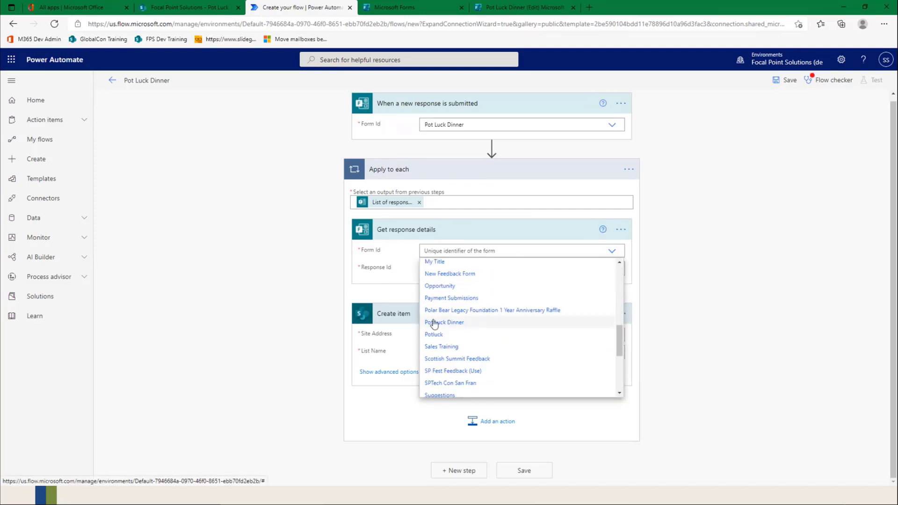
left_click(433, 323)
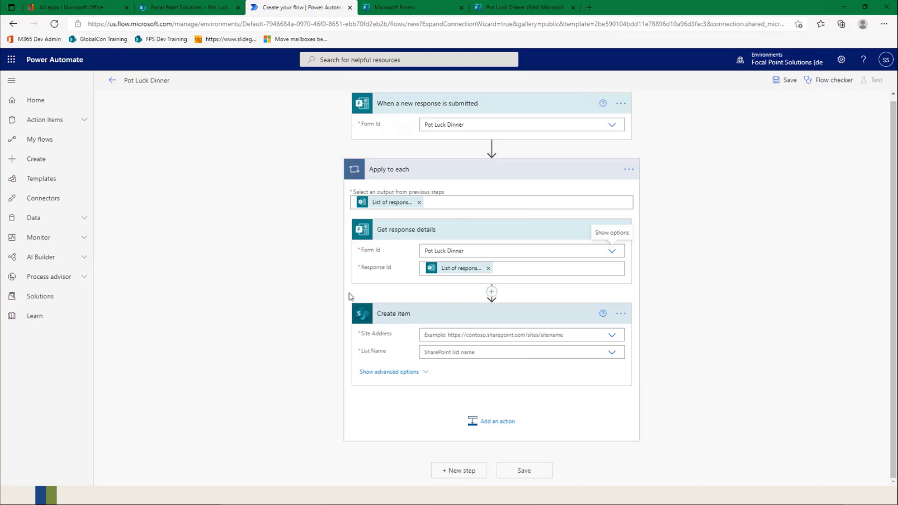
Step: Point the Create item action at the Focal Point Solutions site and its Pot Luck Dinner list
left_click(612, 335)
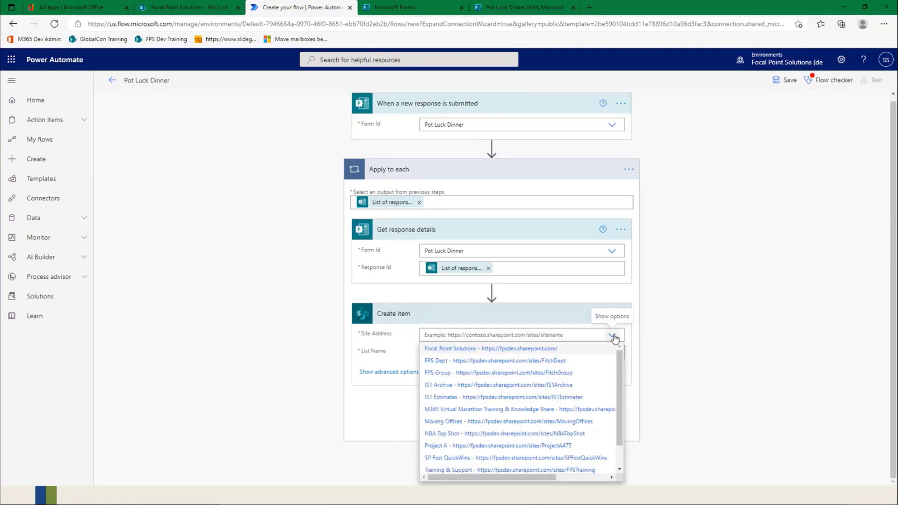
left_click(548, 351)
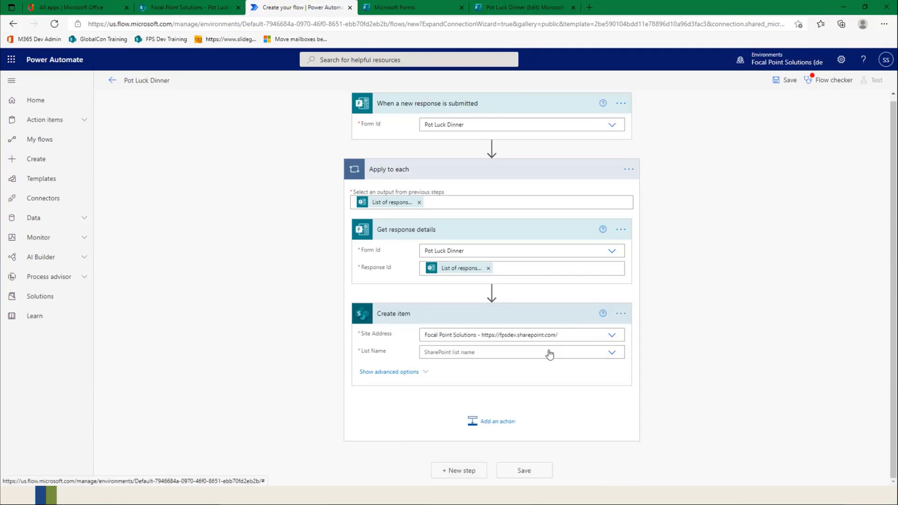
left_click(611, 355)
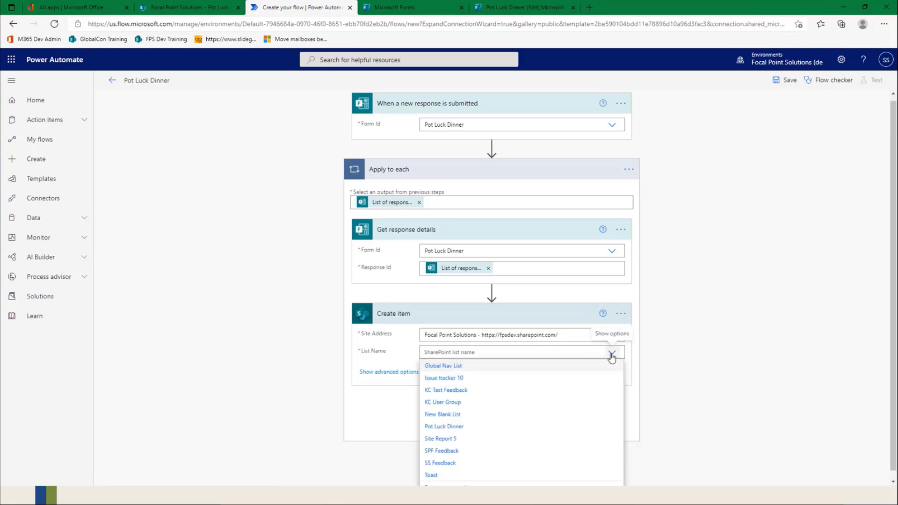
left_click(439, 427)
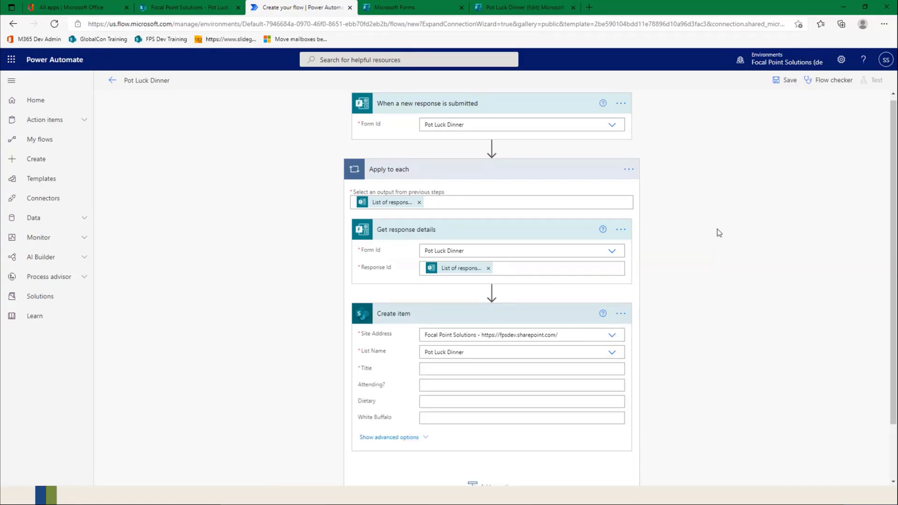
Step: Map the Title field of the Create item action to the form's Full Name answer
scroll(719, 233, "down", 2)
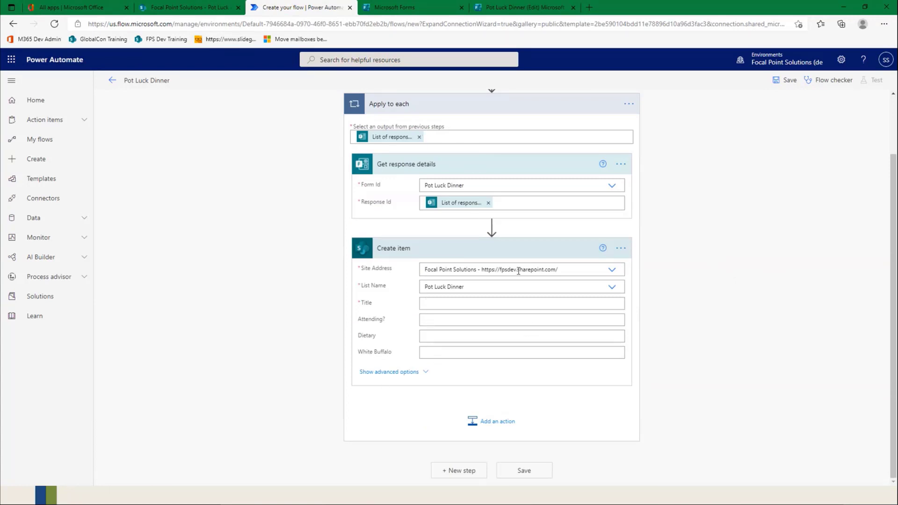
left_click(506, 308)
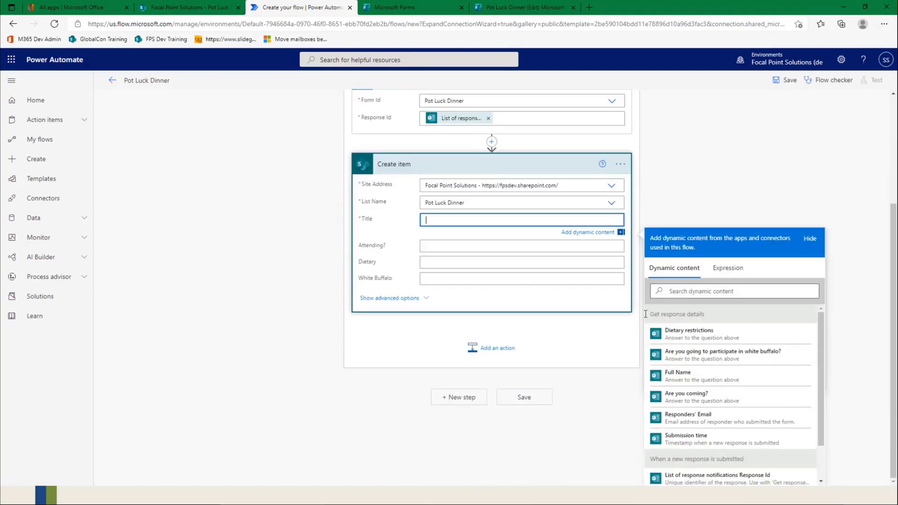
left_click(689, 376)
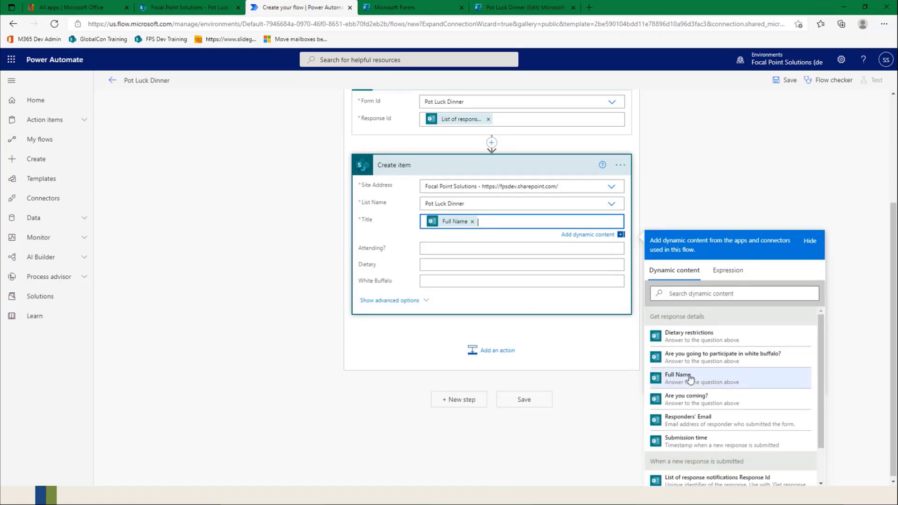
Step: Map the Create item action's Attending? field to the "Are you coming?" answer and its Dietary field to "Dietary restrictions"
left_click(435, 252)
scroll(737, 397, "down", 2)
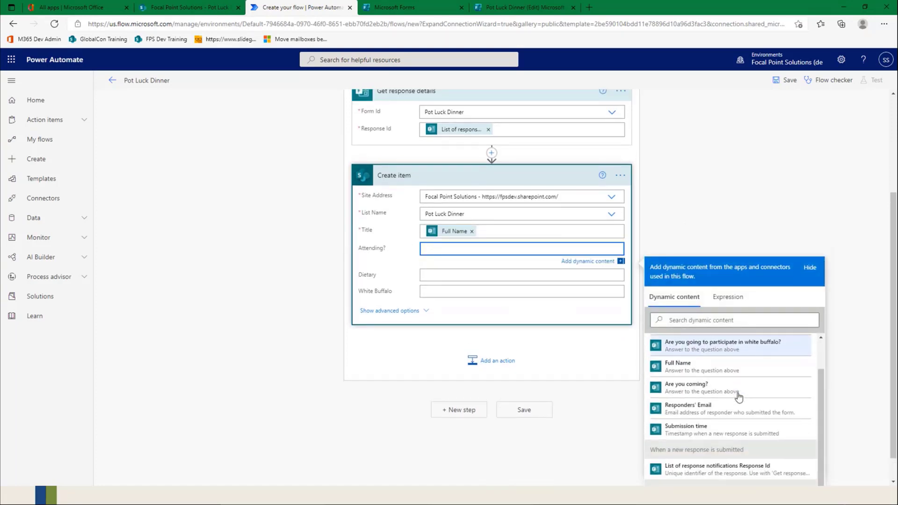
left_click(679, 391)
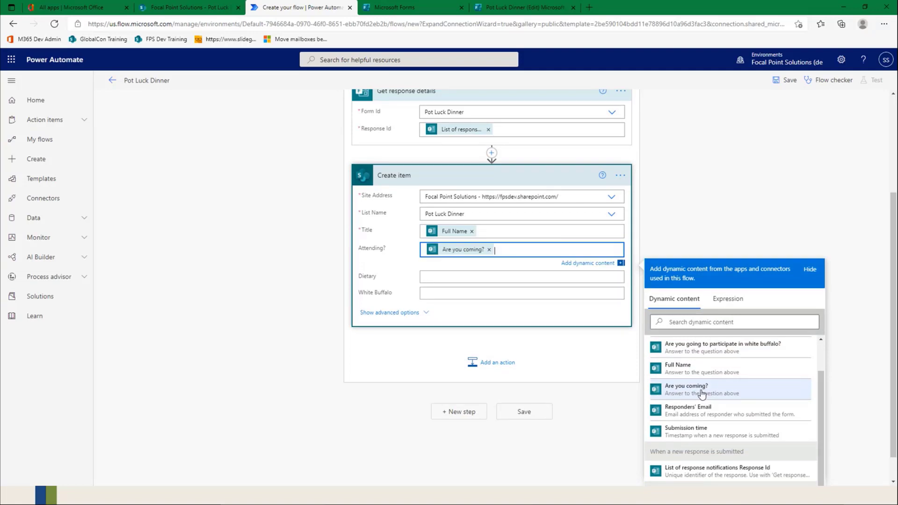
left_click(434, 280)
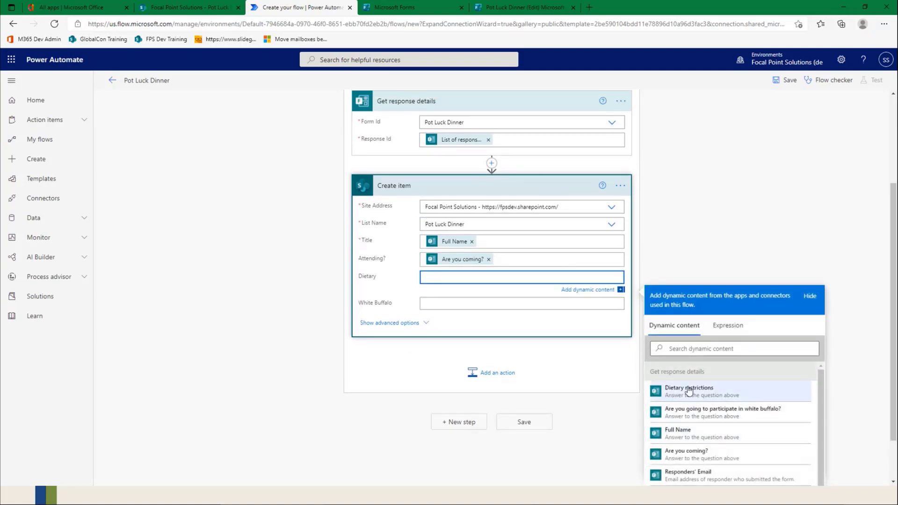
left_click(688, 392)
Step: Map the White Buffalo field of the Create item action to the "Are you going to participate in white buffalo?" answer
left_click(467, 307)
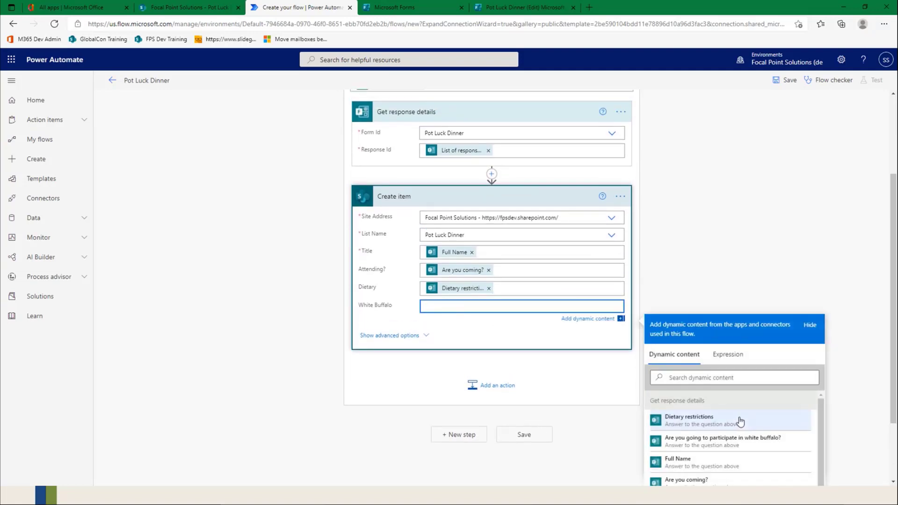
scroll(737, 424, "down", 2)
scroll(730, 418, "down", 2)
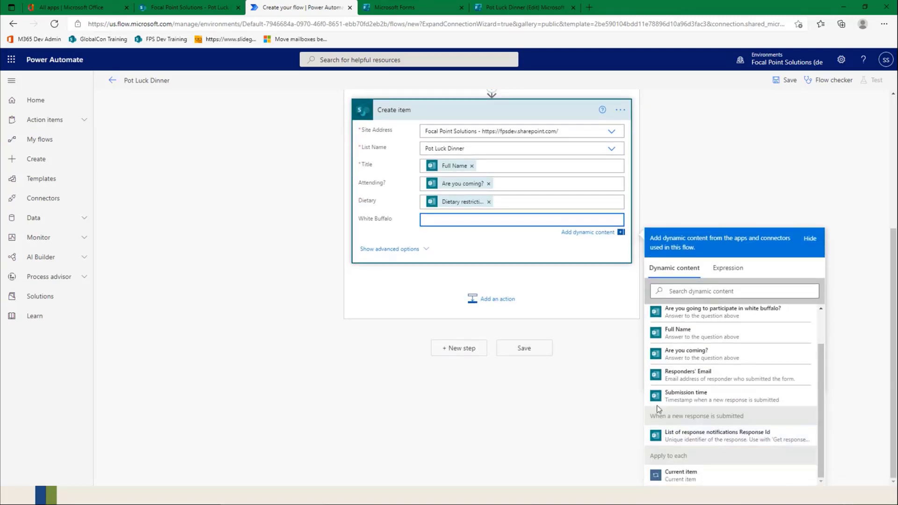
scroll(685, 374, "up", 2)
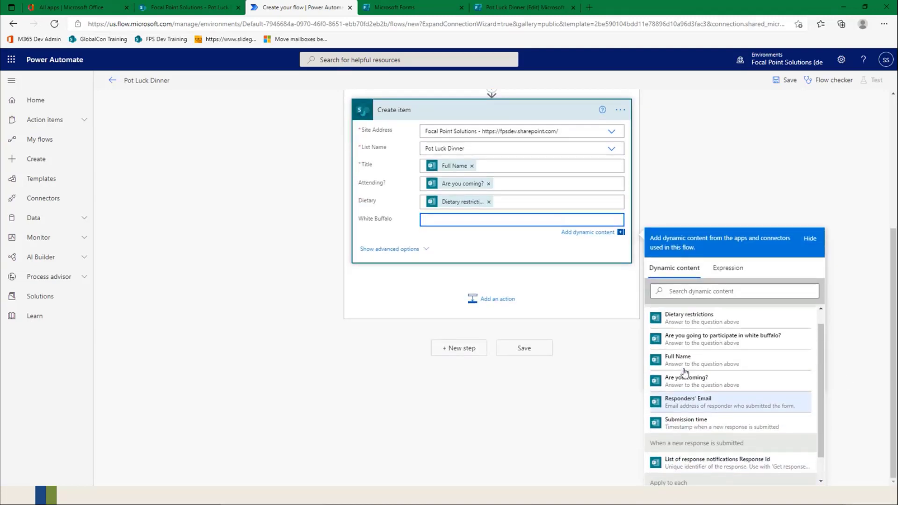
left_click(736, 358)
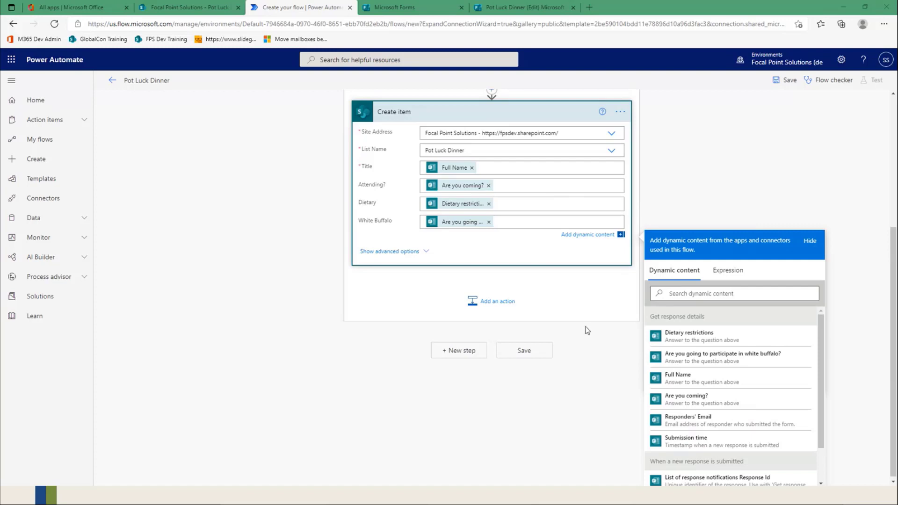
Step: Save the Pot Luck Dinner flow and review the Flow checker for errors and warnings
scroll(587, 331, "down", 1)
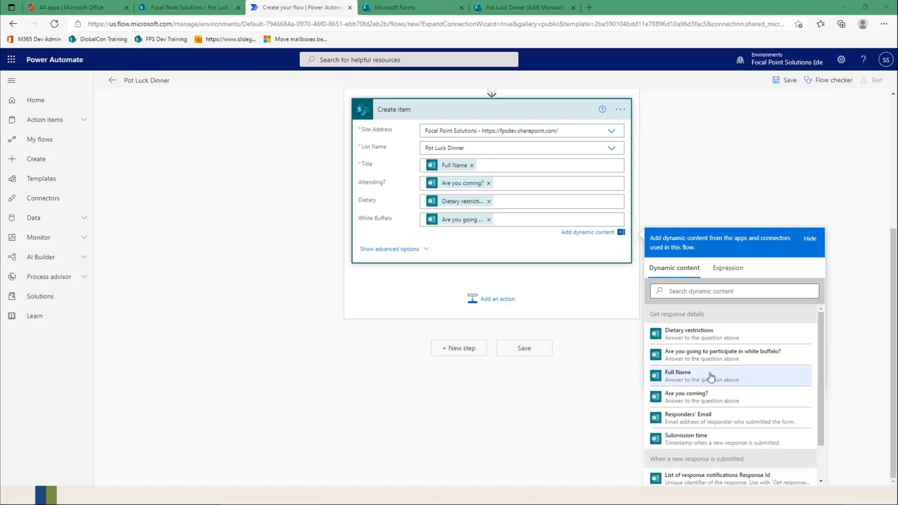
left_click(523, 349)
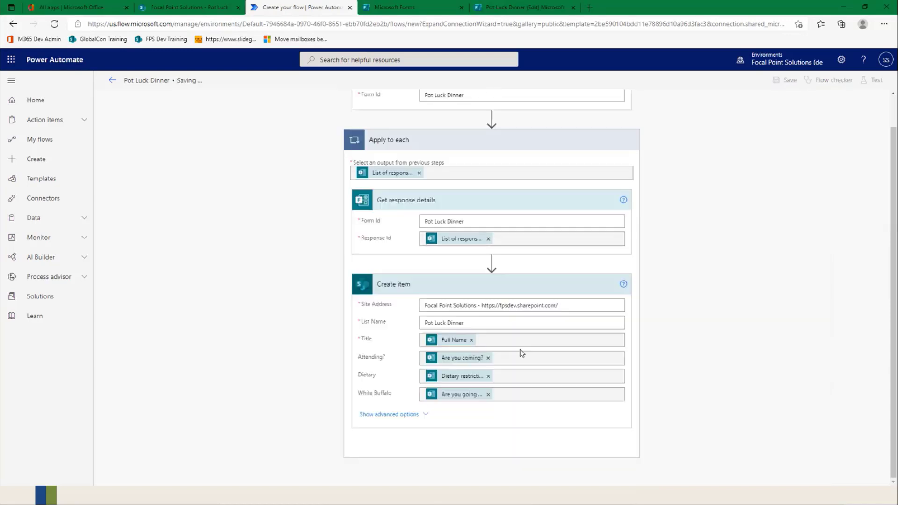
scroll(730, 345, "up", 2)
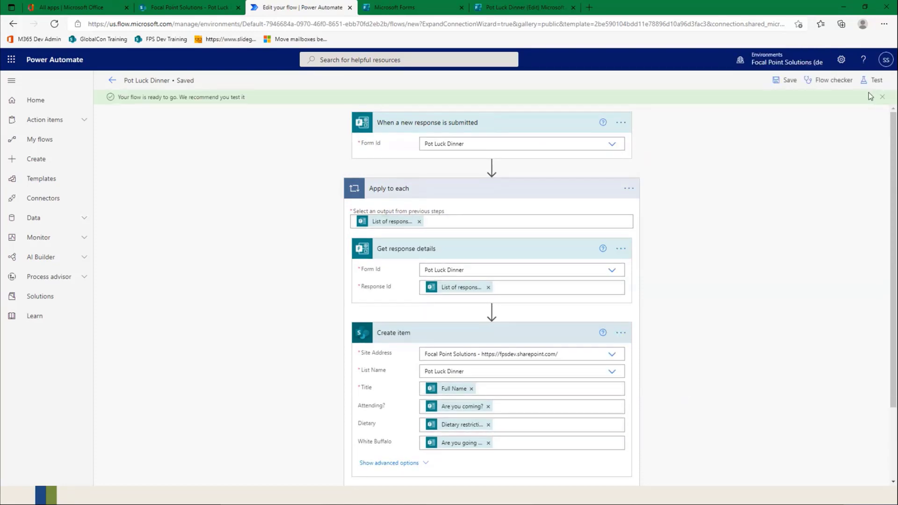
left_click(830, 82)
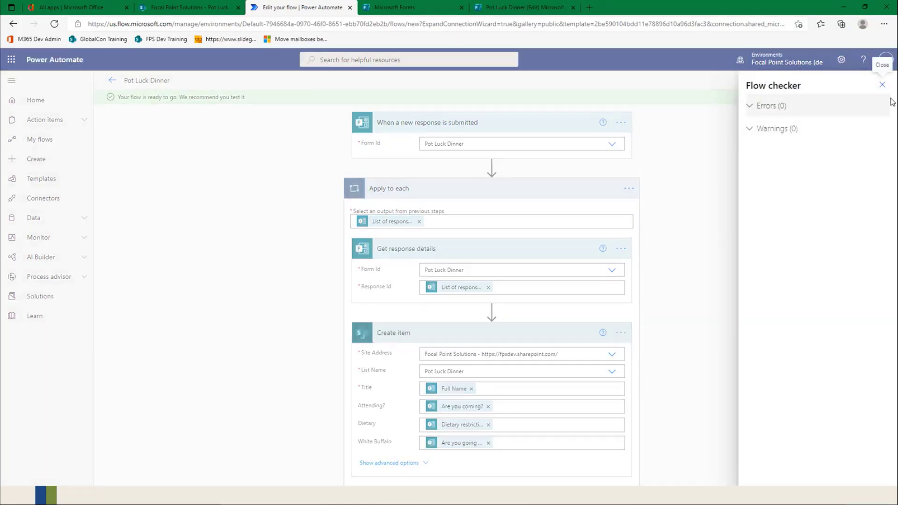
left_click(882, 84)
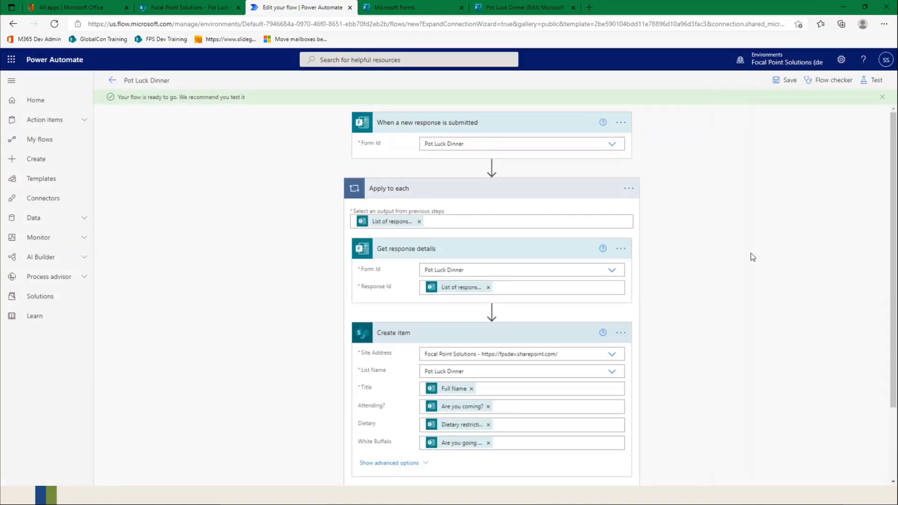
Step: Start a manual test of the Pot Luck Dinner flow
left_click(877, 85)
left_click(751, 103)
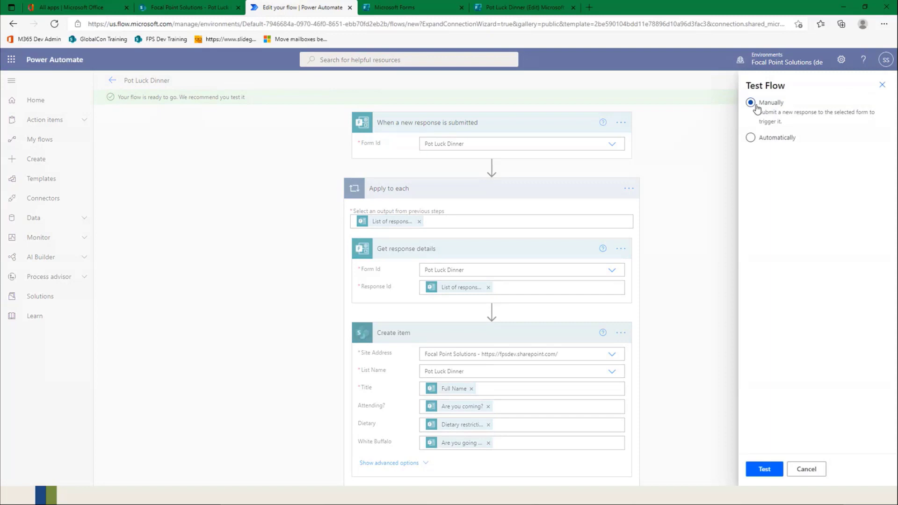
left_click(764, 469)
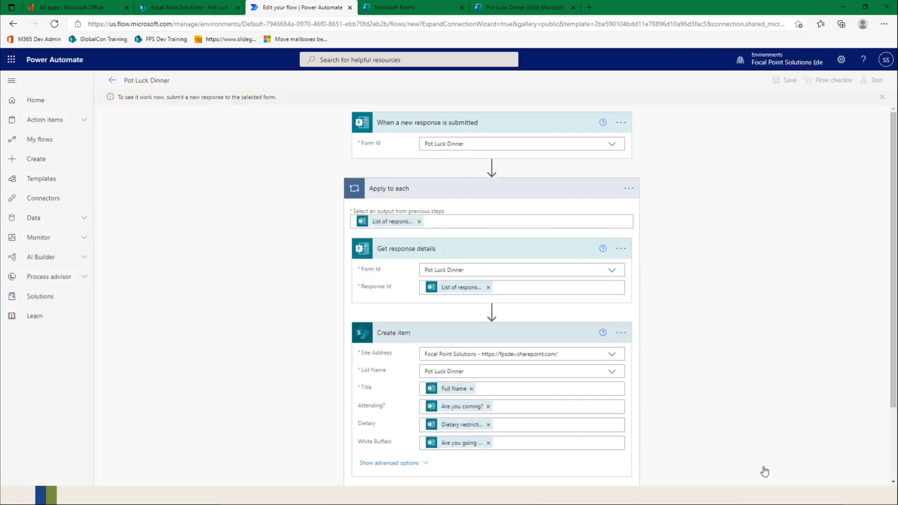
Step: Preview the Pot Luck Dinner form, enter the respondent's full name and answer "Are you coming?" with Yes!
left_click(438, 8)
left_click(528, 8)
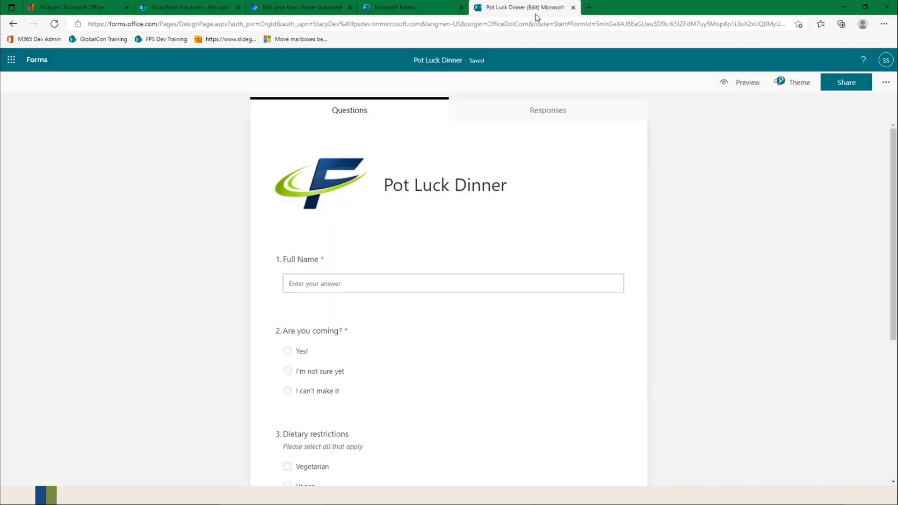
left_click(744, 82)
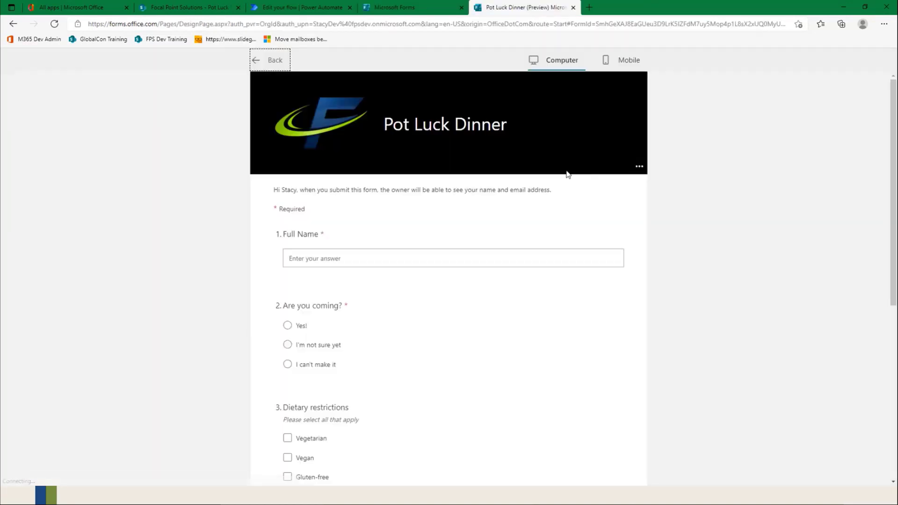
left_click(355, 261)
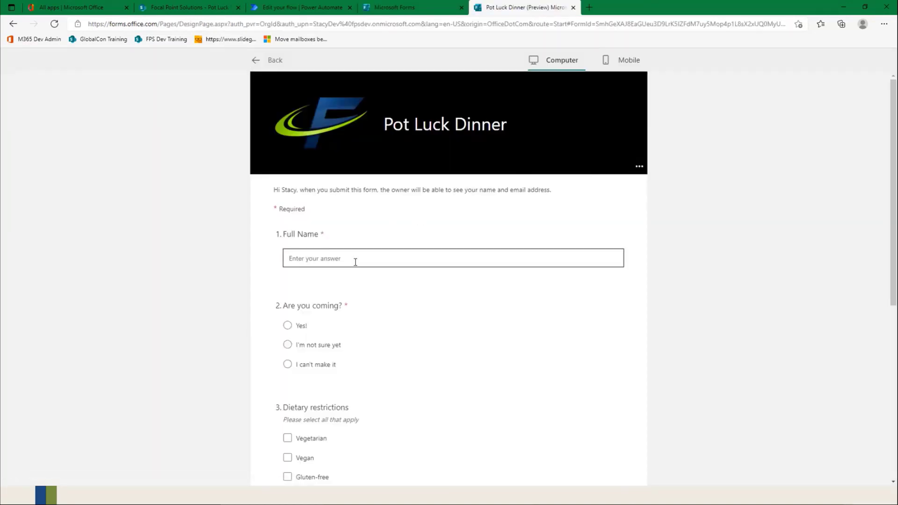
left_click(300, 326)
Step: Choose Vegetarian as the dietary restriction, answer Yes to participating in white buffalo, and submit the form response
scroll(478, 376, "down", 2)
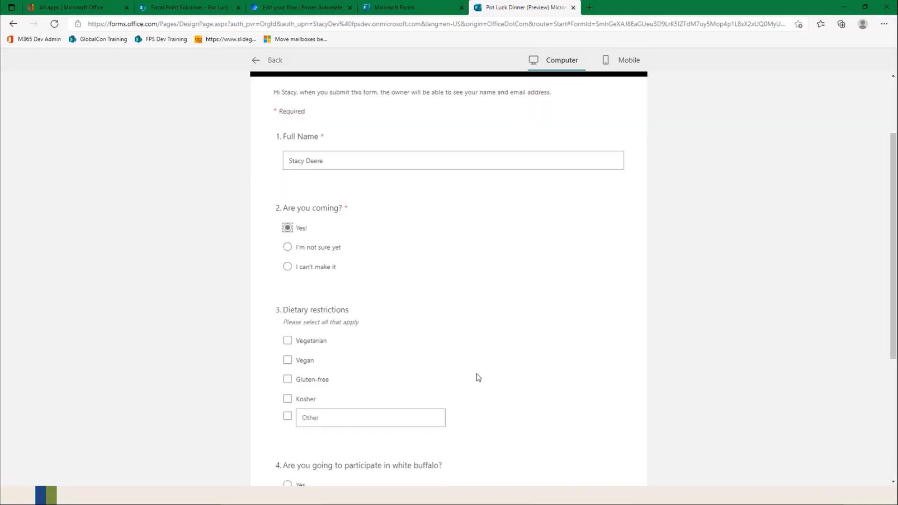
scroll(477, 377, "down", 1)
scroll(301, 335, "down", 1)
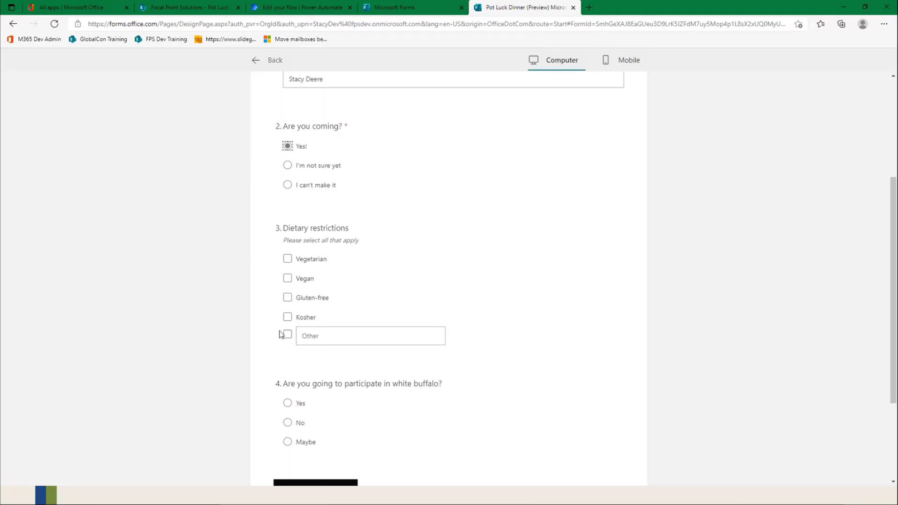
left_click(288, 260)
scroll(401, 310, "down", 3)
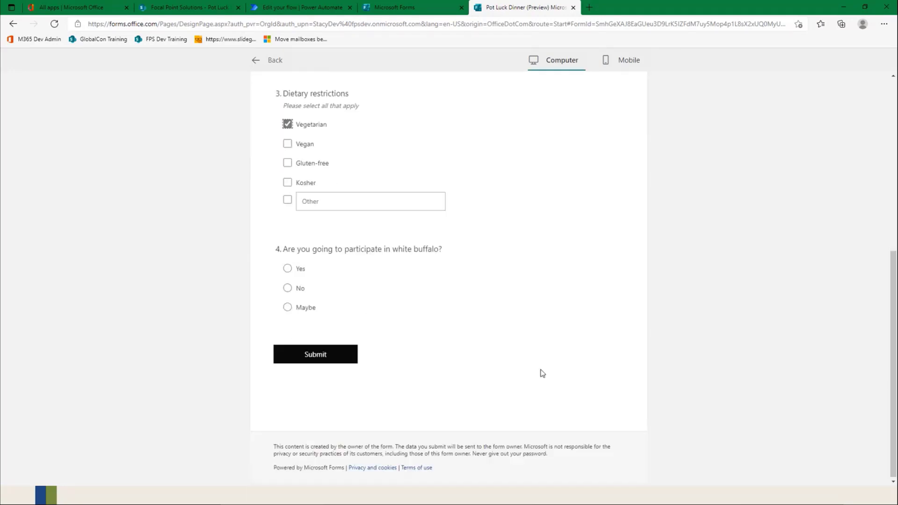
left_click(288, 267)
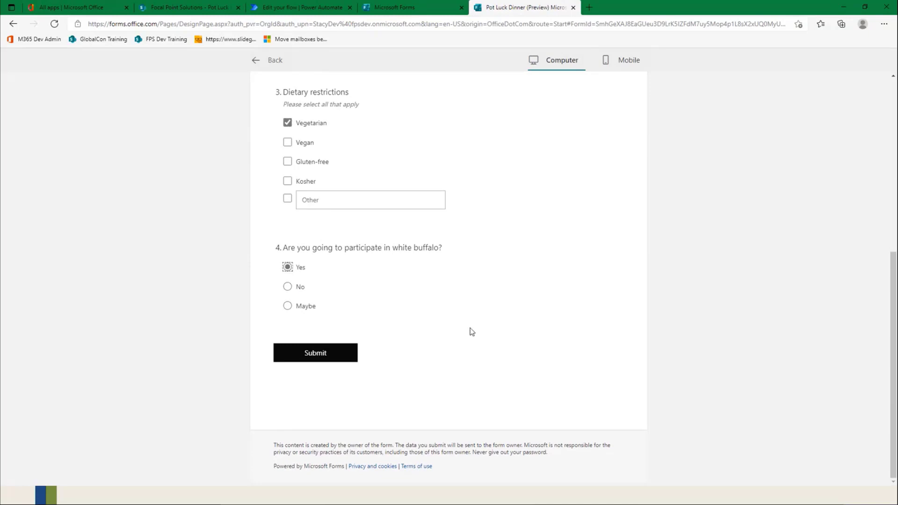
left_click(315, 352)
Step: Check the flow's test run, then close the flow templates pane over the Pot Luck Dinner SharePoint list and refresh the list
left_click(299, 7)
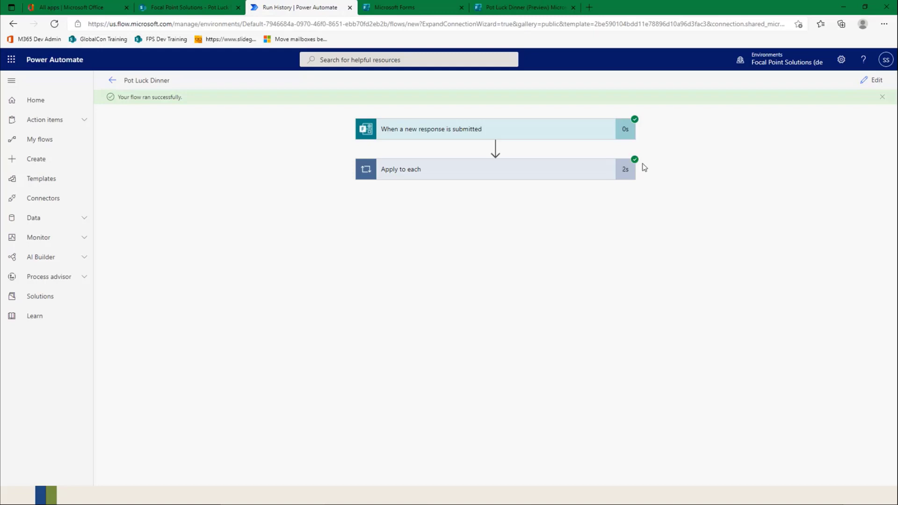
left_click(505, 8)
left_click(206, 11)
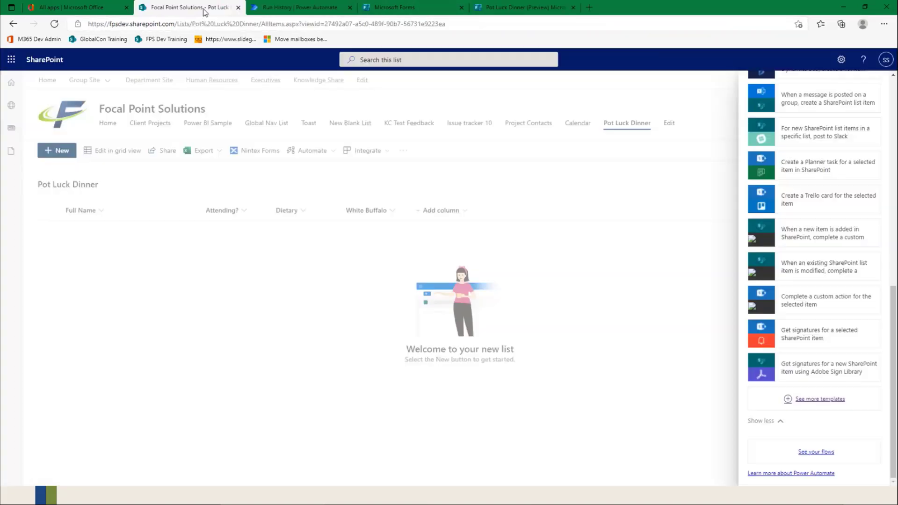
left_click(442, 351)
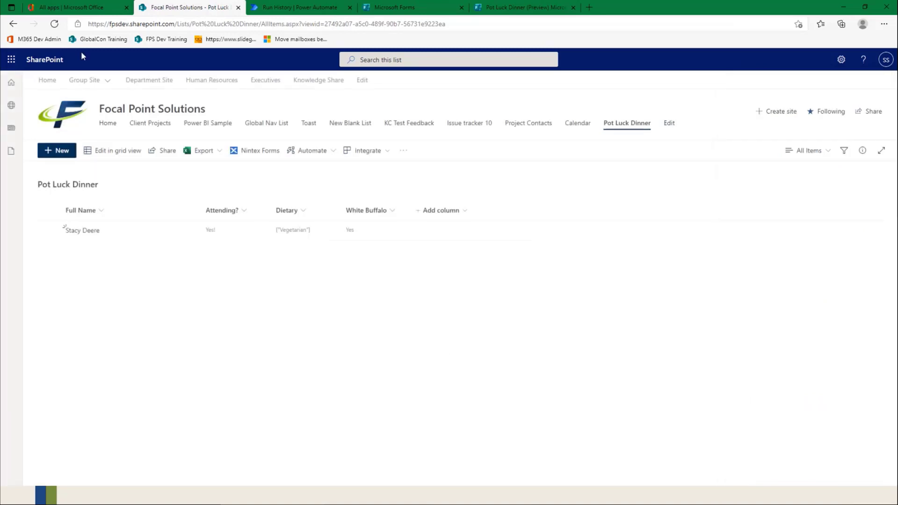
left_click(56, 26)
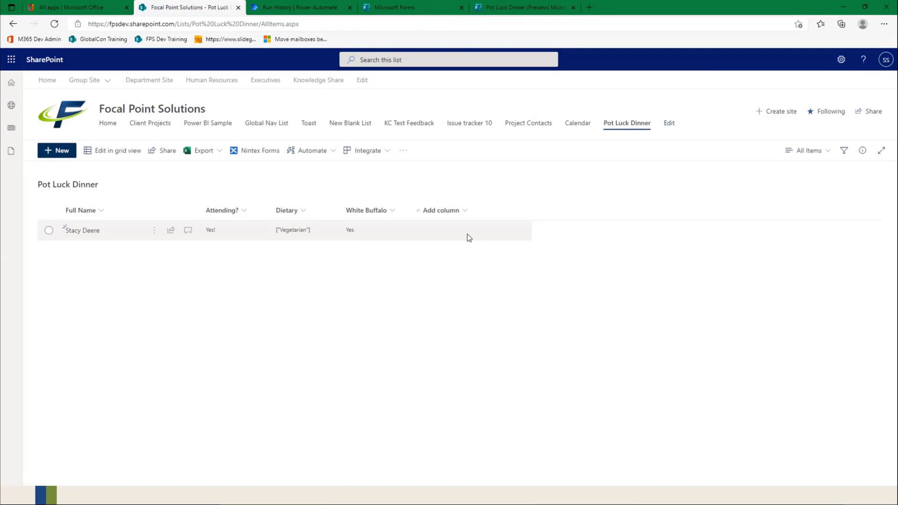
Step: Review the Pot Luck Dinner form's response summary and the individual respondent's results
left_click(500, 9)
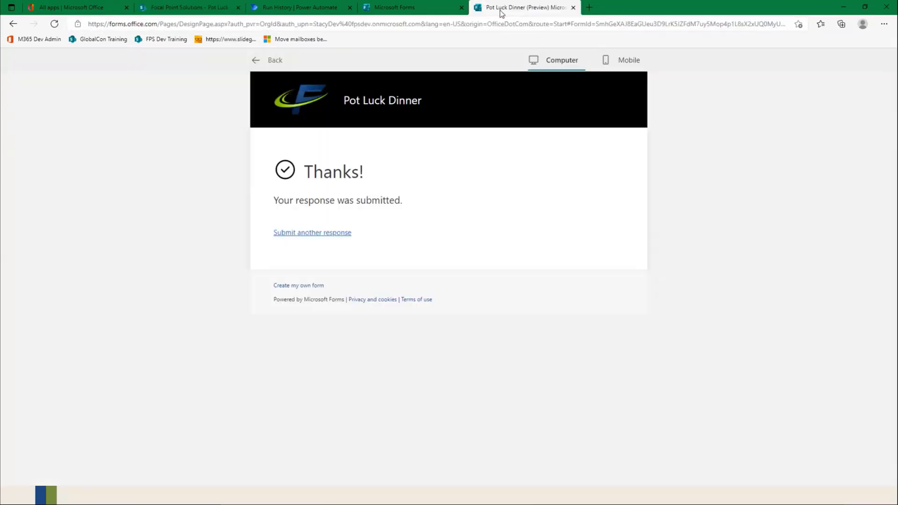
left_click(271, 63)
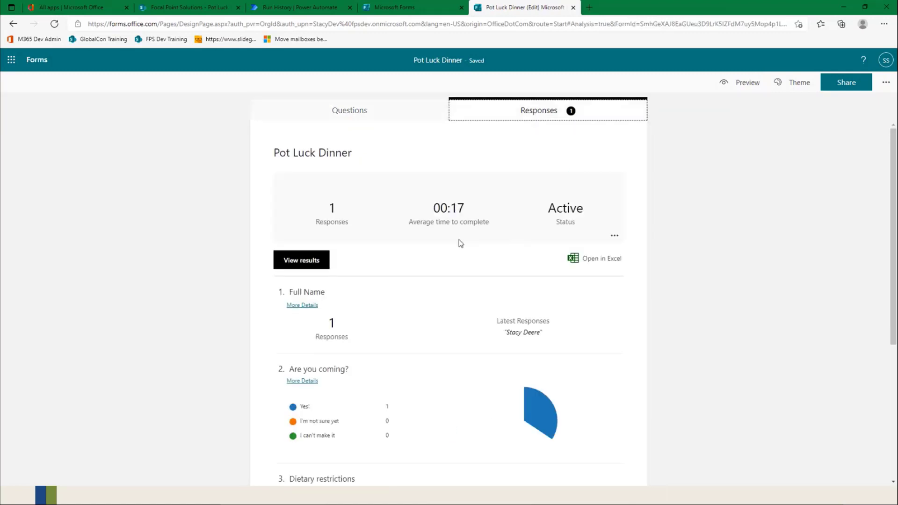
scroll(422, 393, "down", 1)
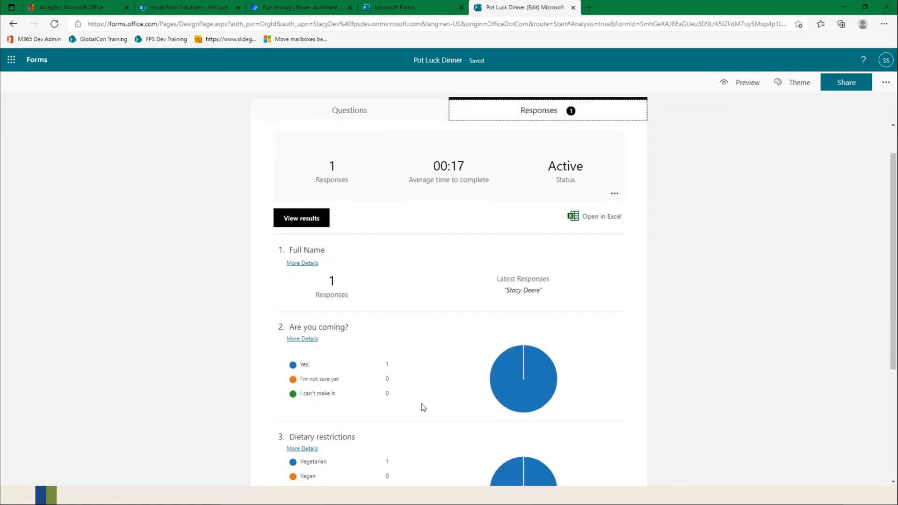
scroll(422, 403, "up", 1)
left_click(288, 266)
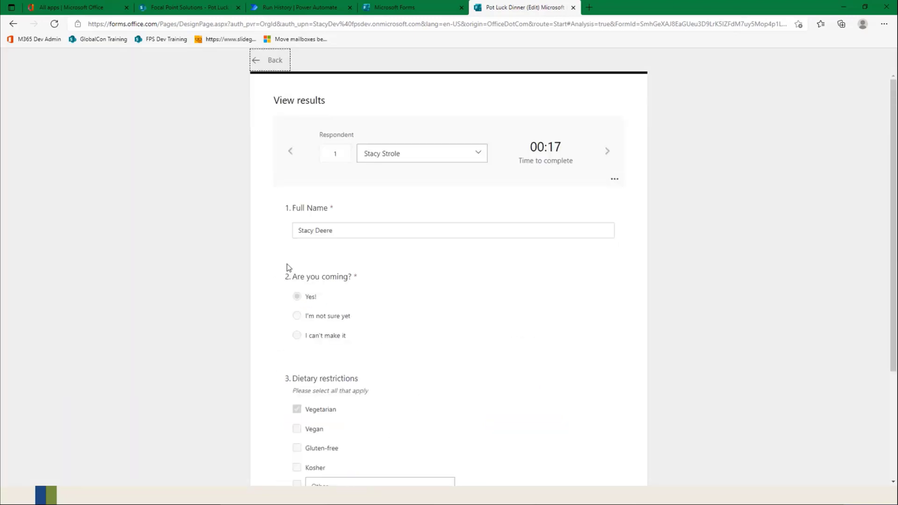
left_click(268, 69)
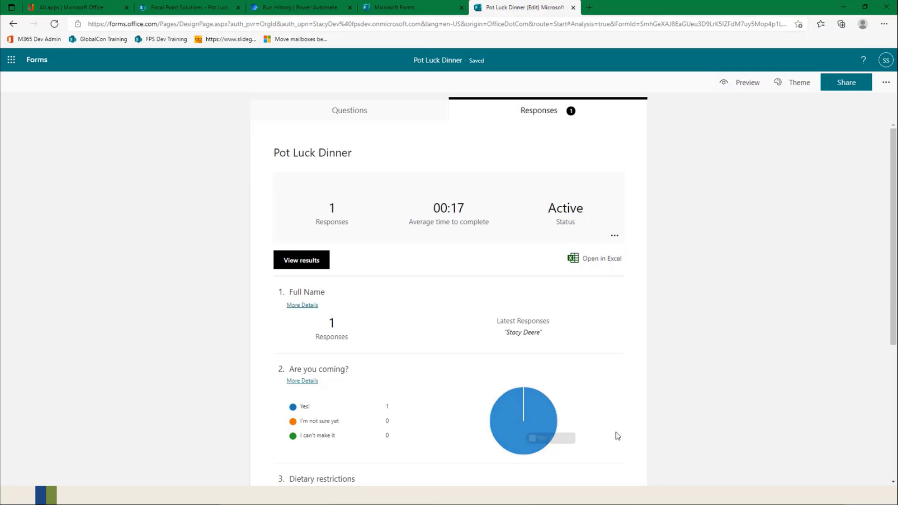
Step: Examine the flow run's details, expanding the new response trigger and the Apply to each loop
left_click(425, 9)
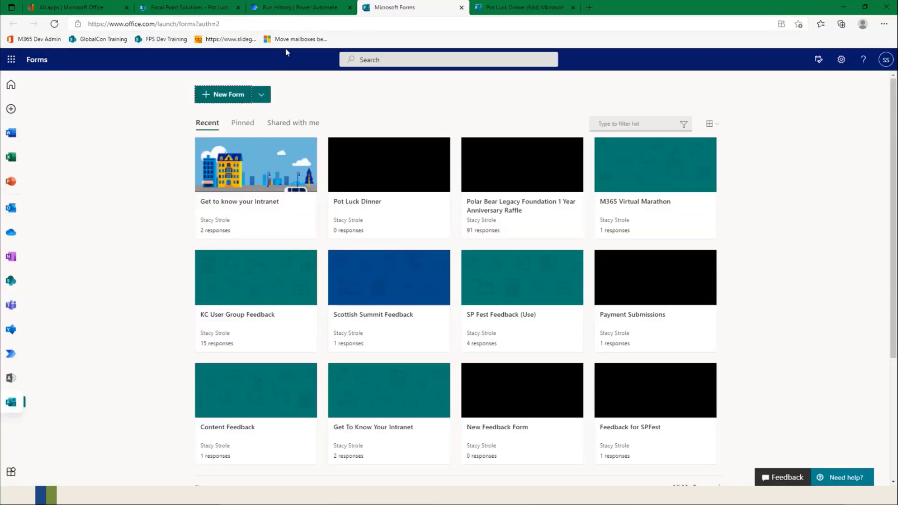
left_click(295, 7)
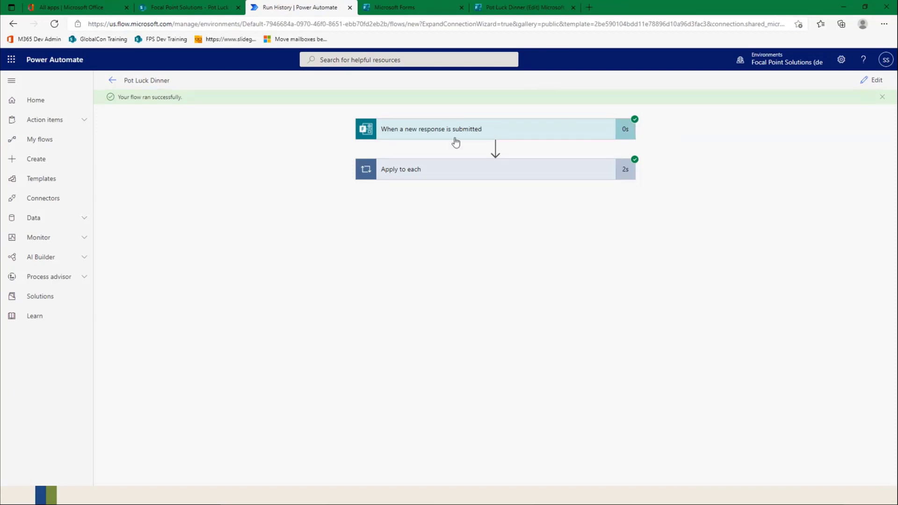
left_click(604, 132)
left_click(625, 398)
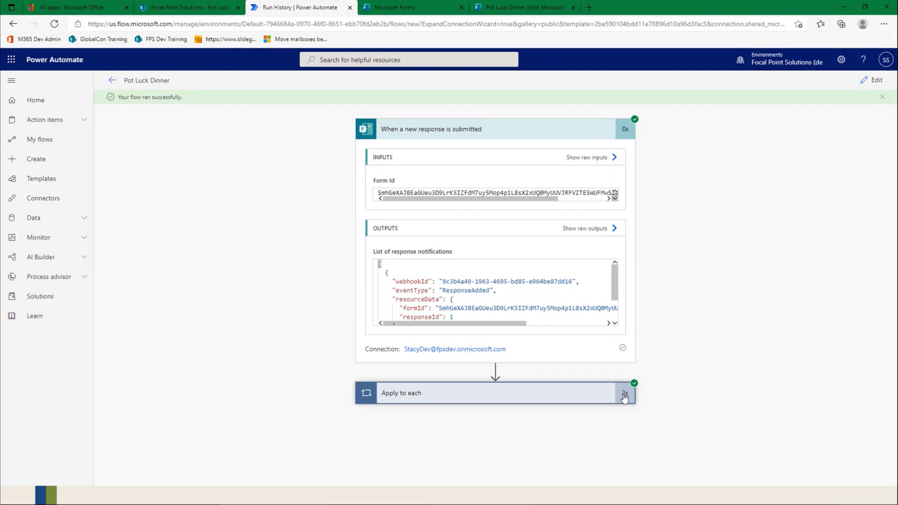
left_click(477, 396)
scroll(477, 299, "down", 1)
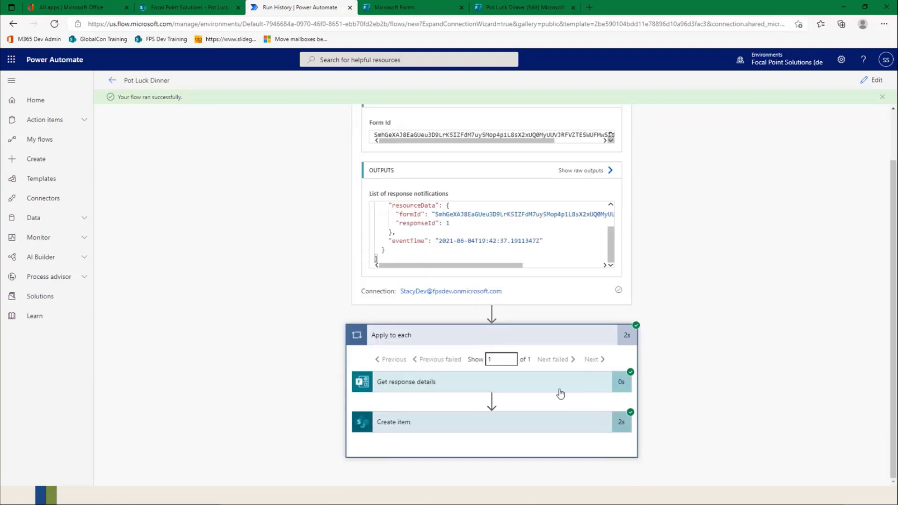
scroll(472, 357, "up", 1)
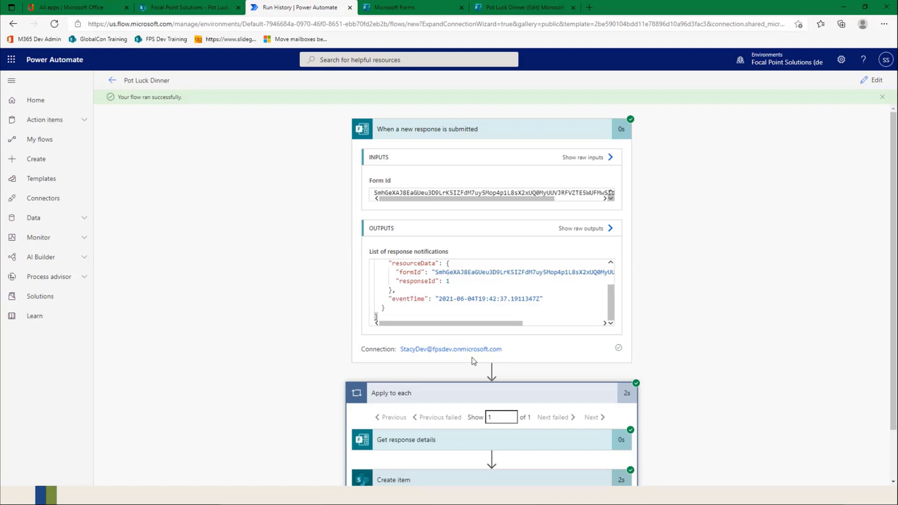
scroll(472, 360, "down", 1)
scroll(473, 360, "up", 1)
Step: Return to the Pot Luck Dinner list on the Focal Point Solutions SharePoint site to view its recorded response
left_click(402, 7)
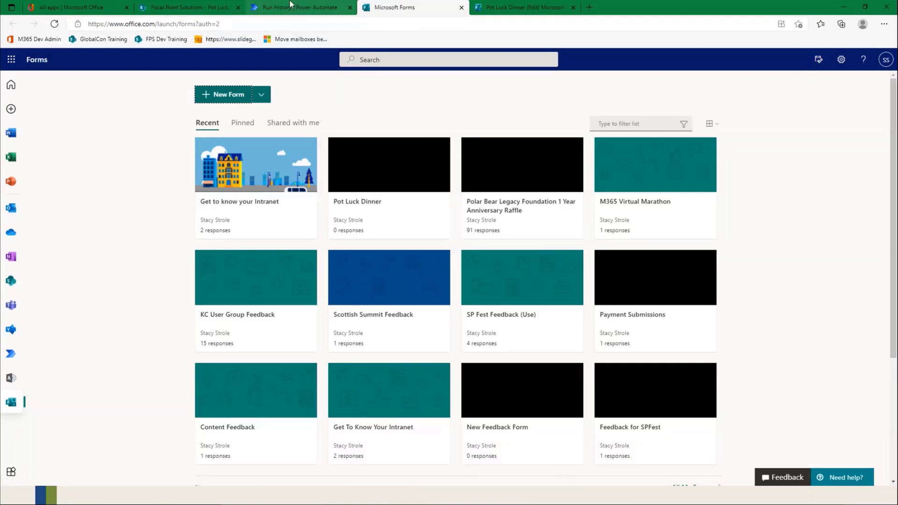
left_click(269, 11)
left_click(200, 11)
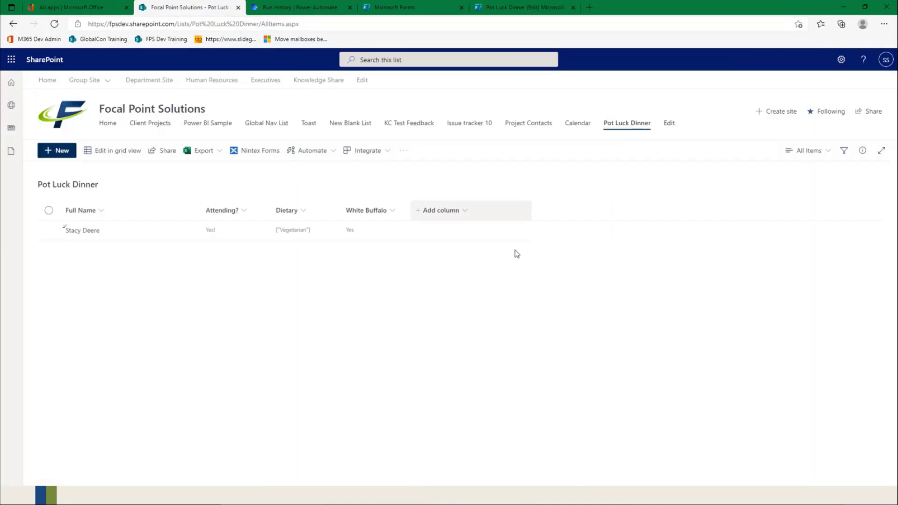